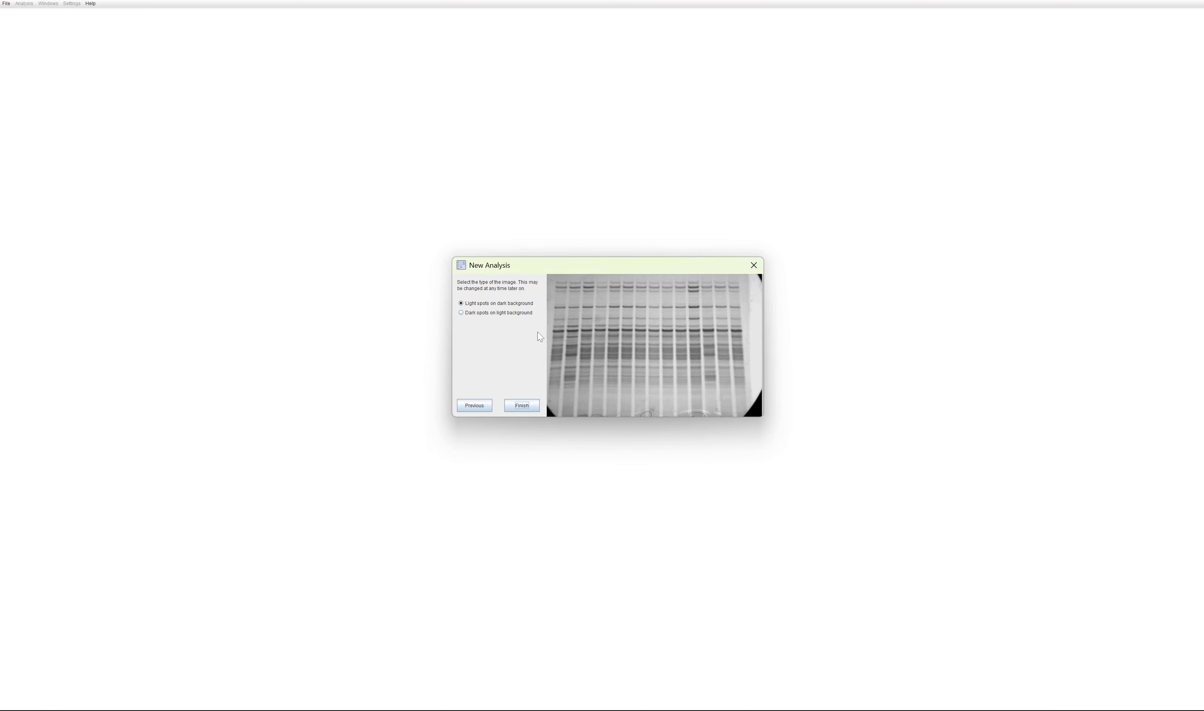
# Step: Set the new analysis image type to dark spots on light background
pyautogui.click(494, 313)
# Step: Switch to Phoretix 1D and examine the 3D intensity view of example1.tif from different angles
pyautogui.click(874, 710)
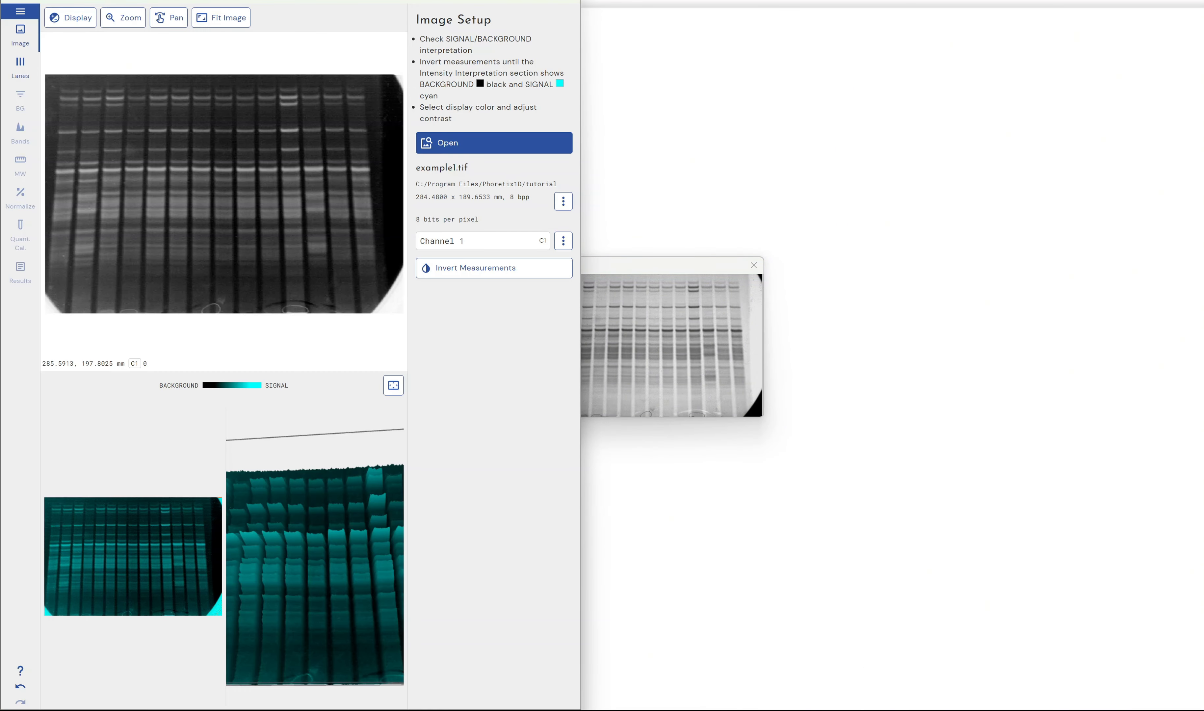
pyautogui.moveTo(295, 529); pyautogui.dragTo(300, 496)
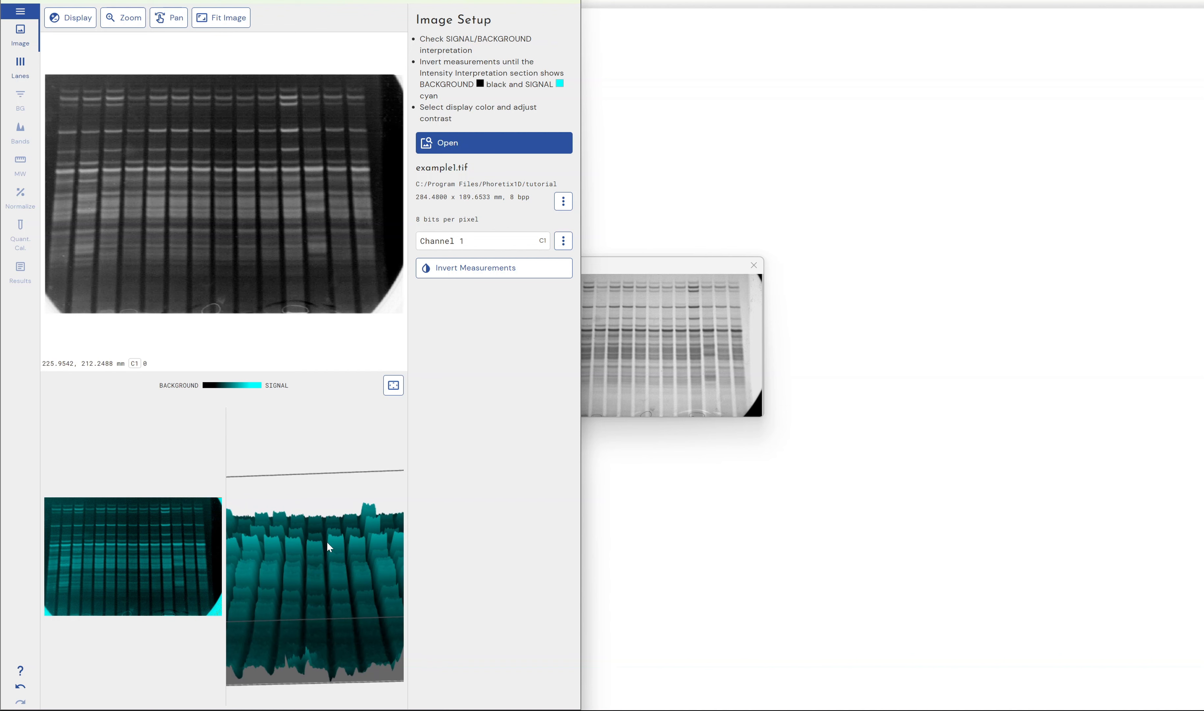
pyautogui.moveTo(328, 545); pyautogui.dragTo(464, 421)
# Step: Invert the measurements of example1.tif, compare the 3D intensity view, and invert them back
pyautogui.click(519, 271)
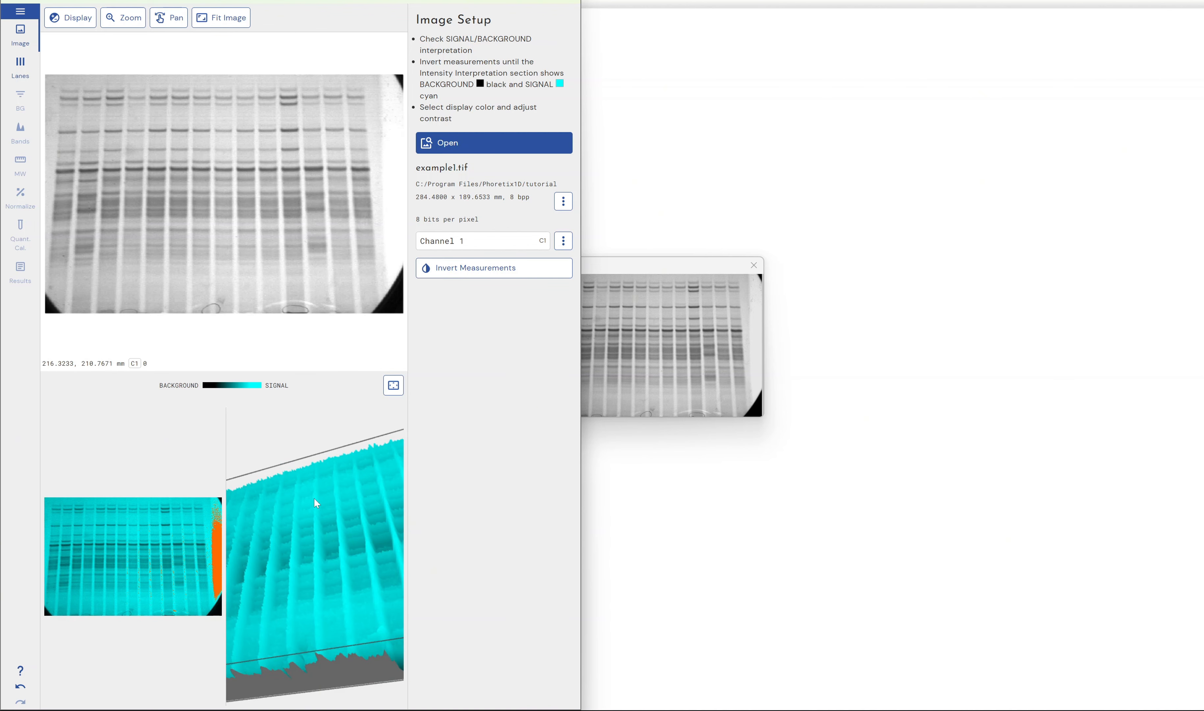
pyautogui.moveTo(314, 500); pyautogui.dragTo(329, 529)
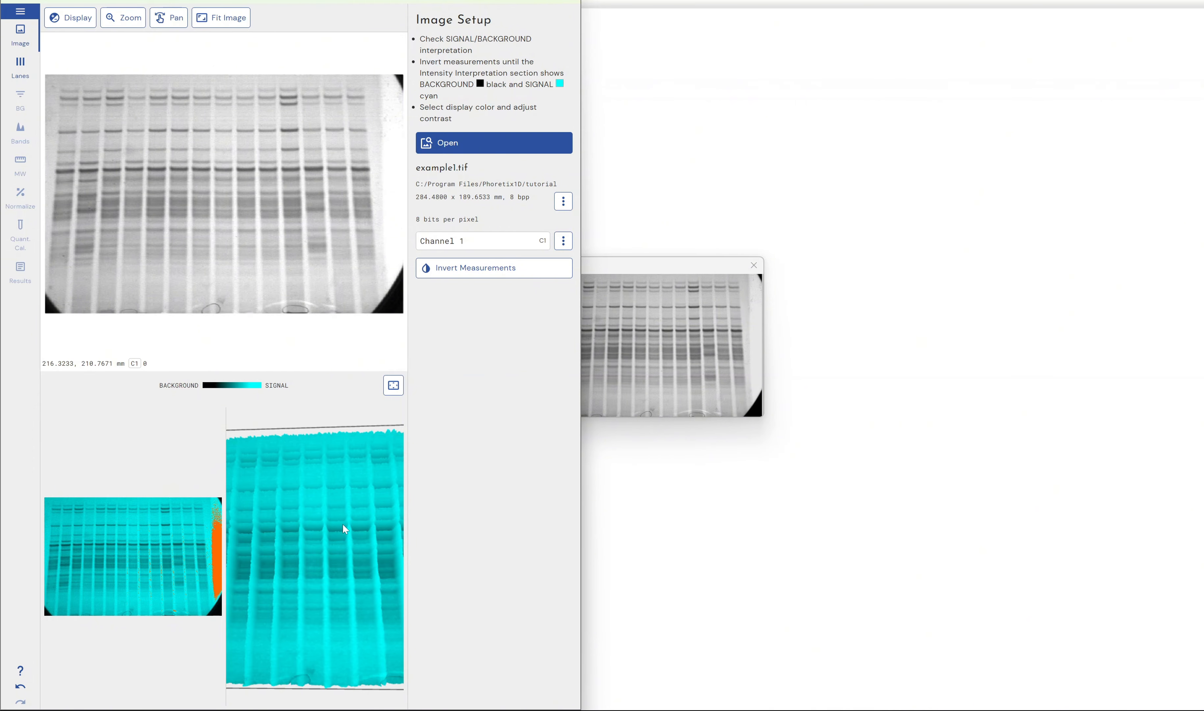
pyautogui.moveTo(342, 523)
pyautogui.mouseDown()
pyautogui.moveTo(346, 490)
pyautogui.moveTo(328, 604)
pyautogui.moveTo(293, 598)
pyautogui.moveTo(327, 587)
pyautogui.moveTo(347, 512)
pyautogui.mouseUp()
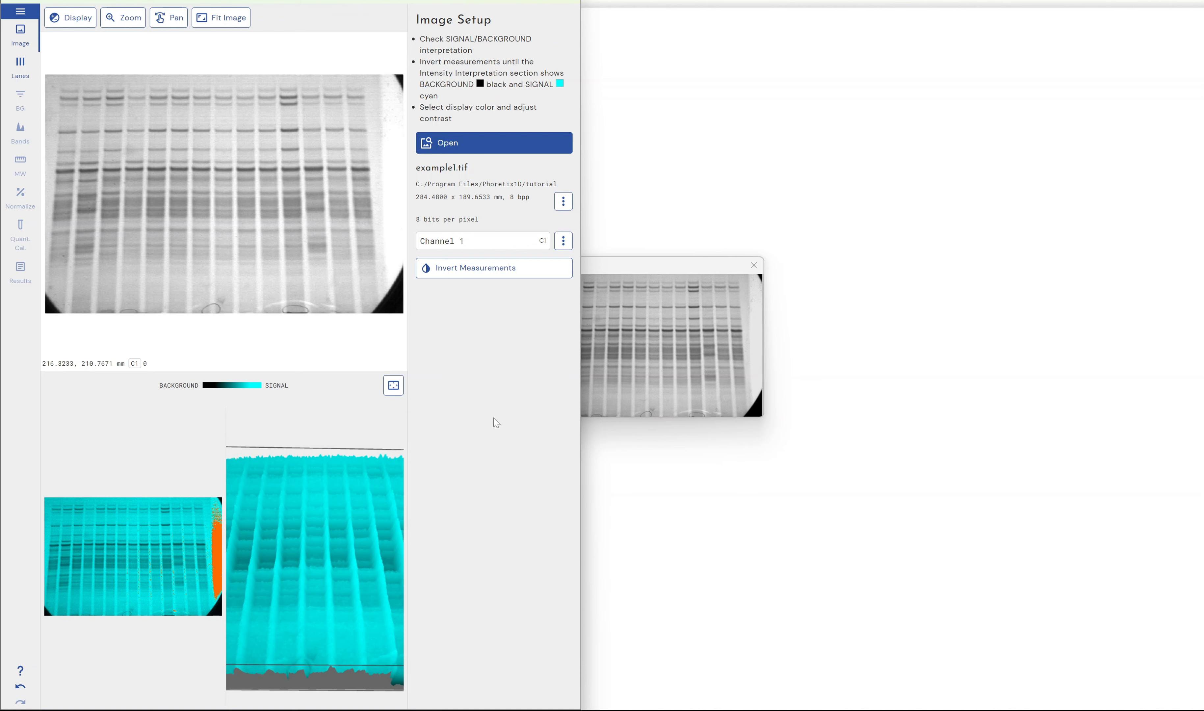
pyautogui.click(469, 268)
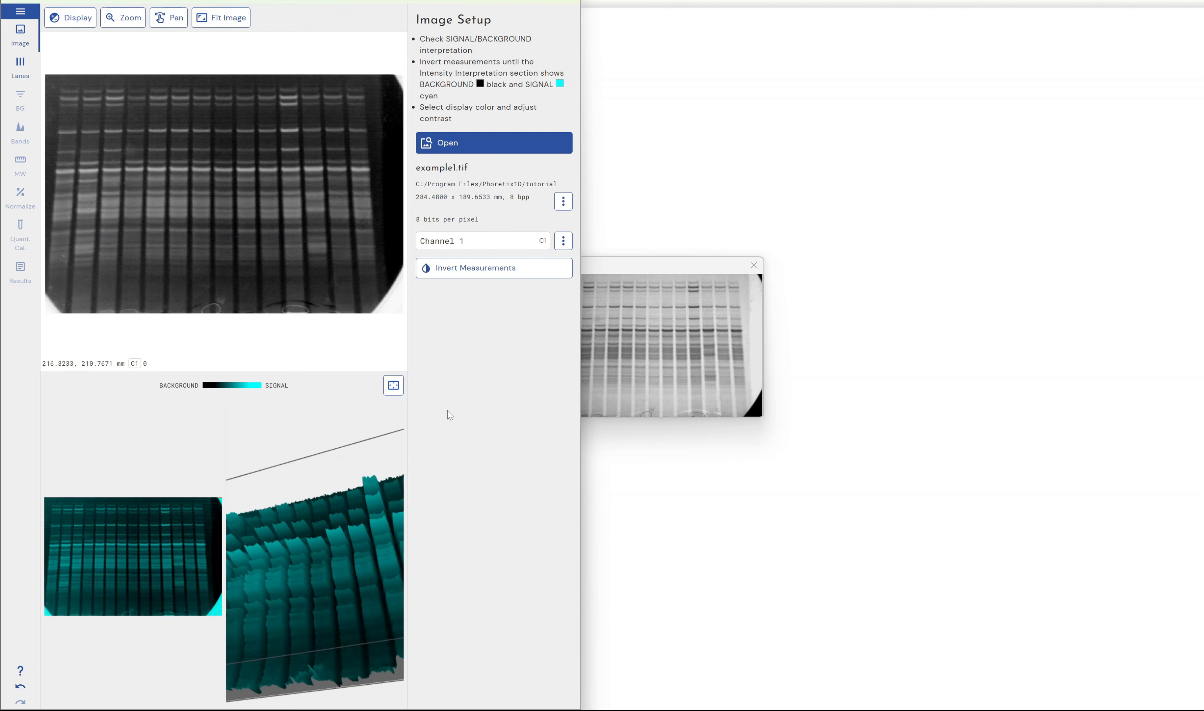
pyautogui.moveTo(353, 543); pyautogui.dragTo(365, 556)
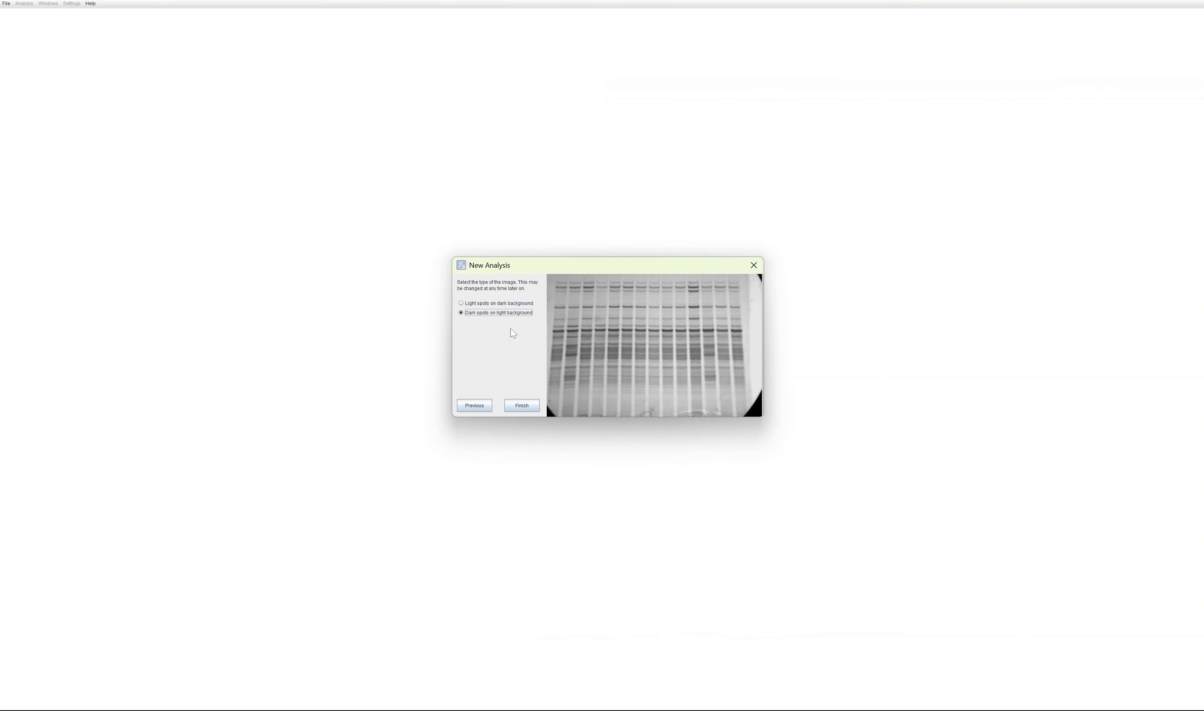
# Step: Switch back to GelAnalyzer and finish creating the analysis with dark spots on light background
pyautogui.click(503, 303)
pyautogui.click(503, 314)
pyautogui.click(520, 406)
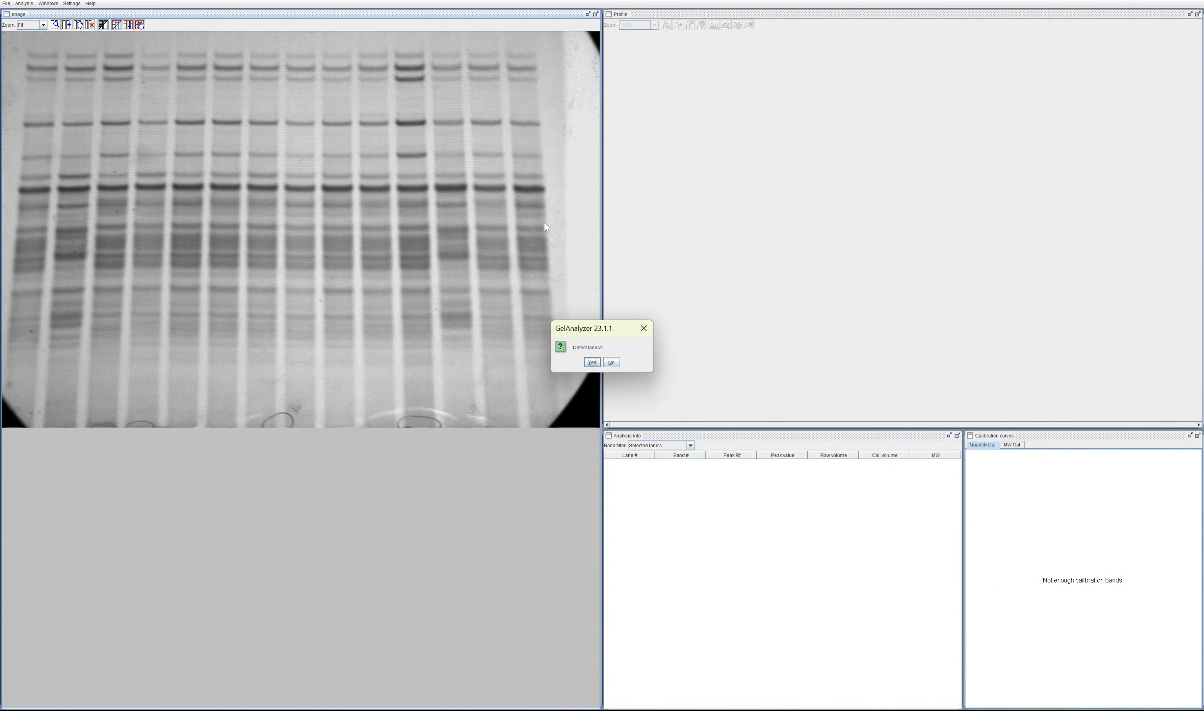
# Step: Start lane detection and limit its region to the gel area containing all the lanes
pyautogui.click(591, 363)
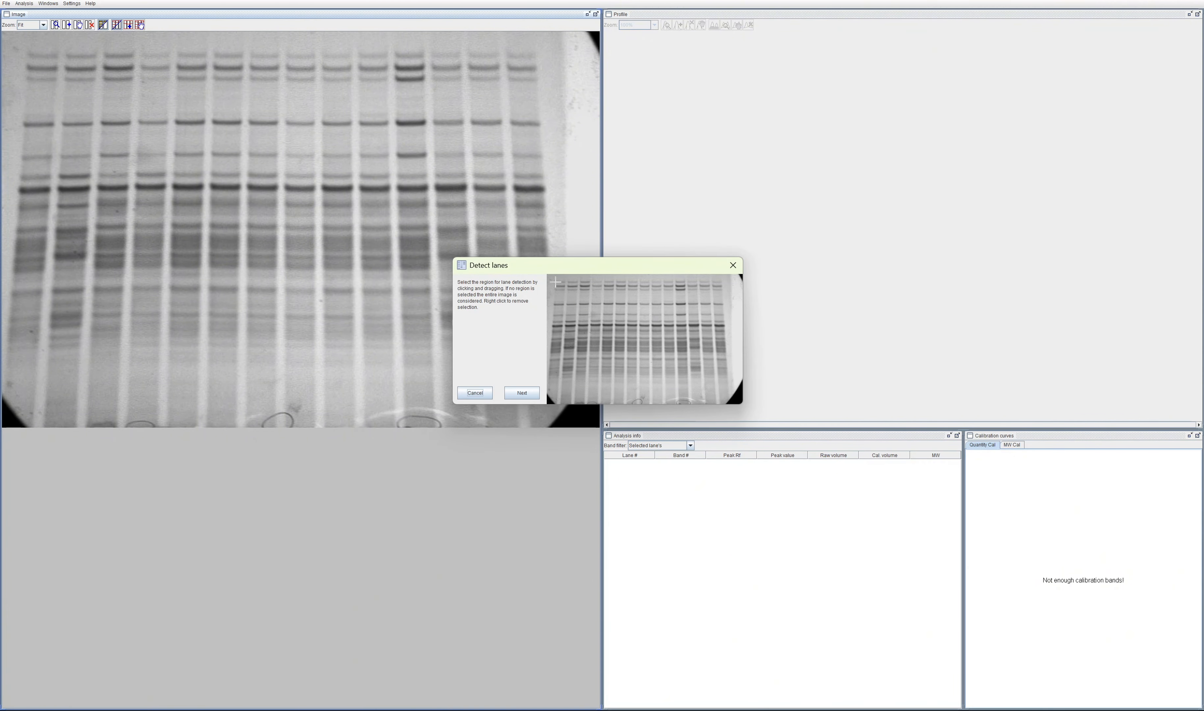
pyautogui.moveTo(553, 278); pyautogui.dragTo(728, 402)
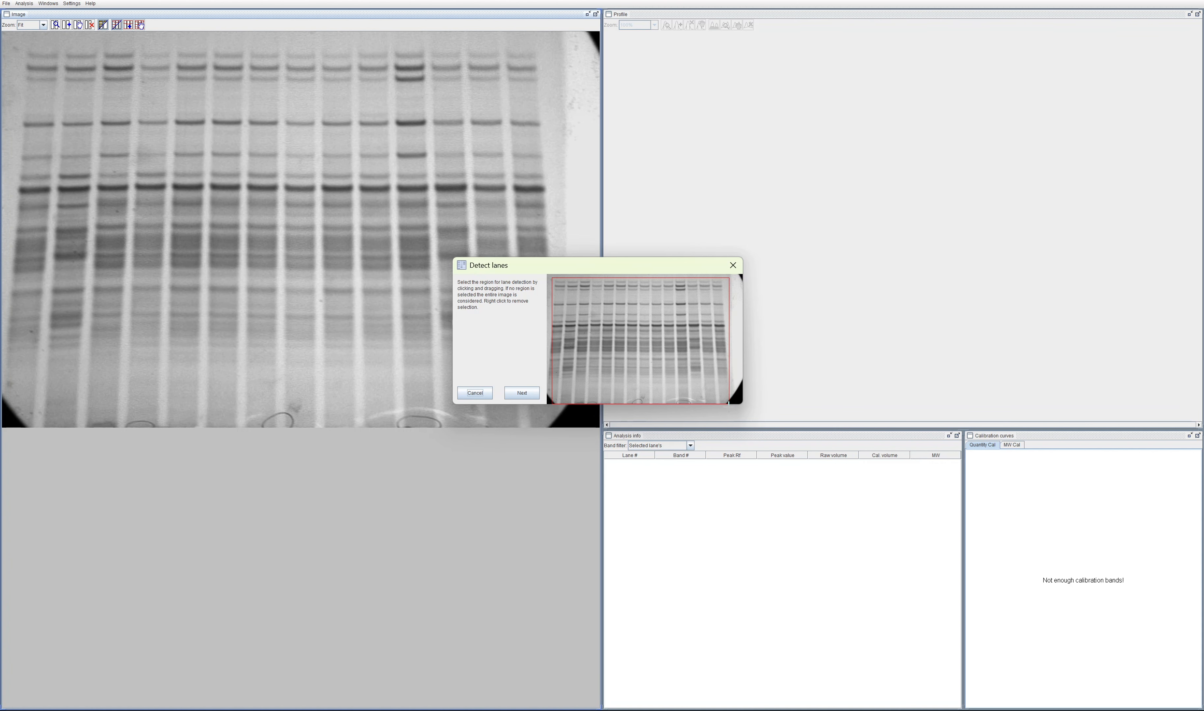
pyautogui.click(523, 395)
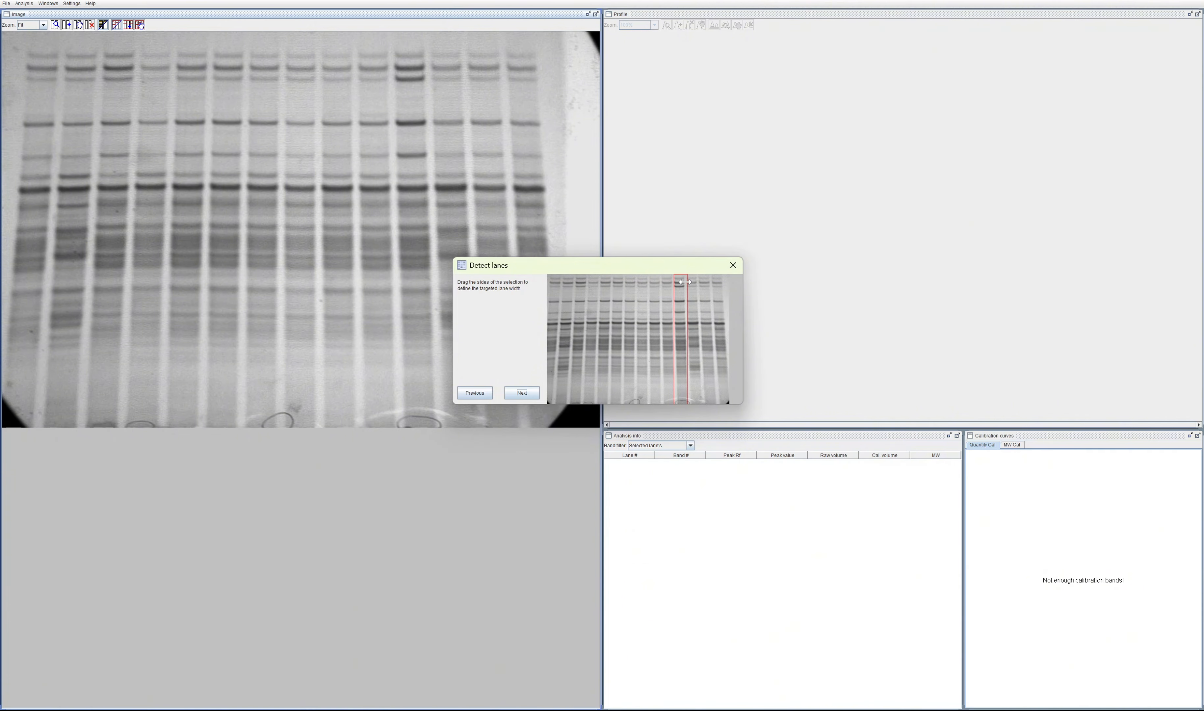
# Step: Fit the target width selection to the lane with the darkest upper bands and finish detecting the tilted lanes
pyautogui.moveTo(685, 281); pyautogui.dragTo(685, 282)
pyautogui.moveTo(673, 307); pyautogui.dragTo(673, 307)
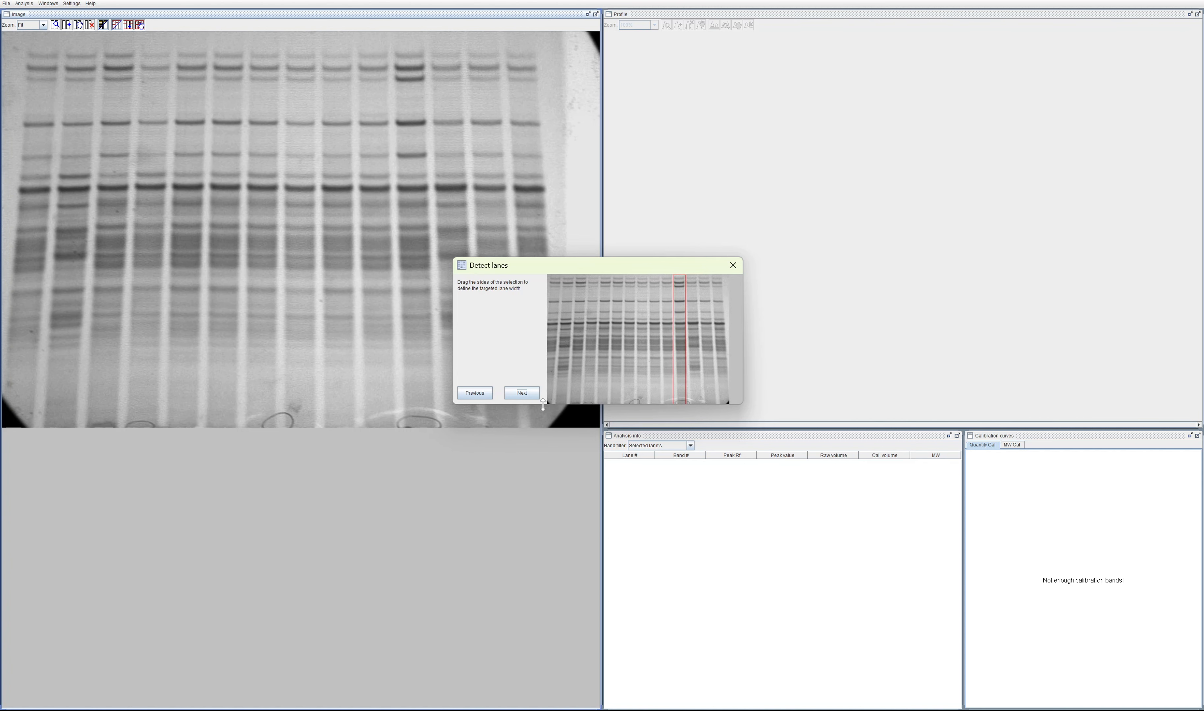
pyautogui.click(521, 393)
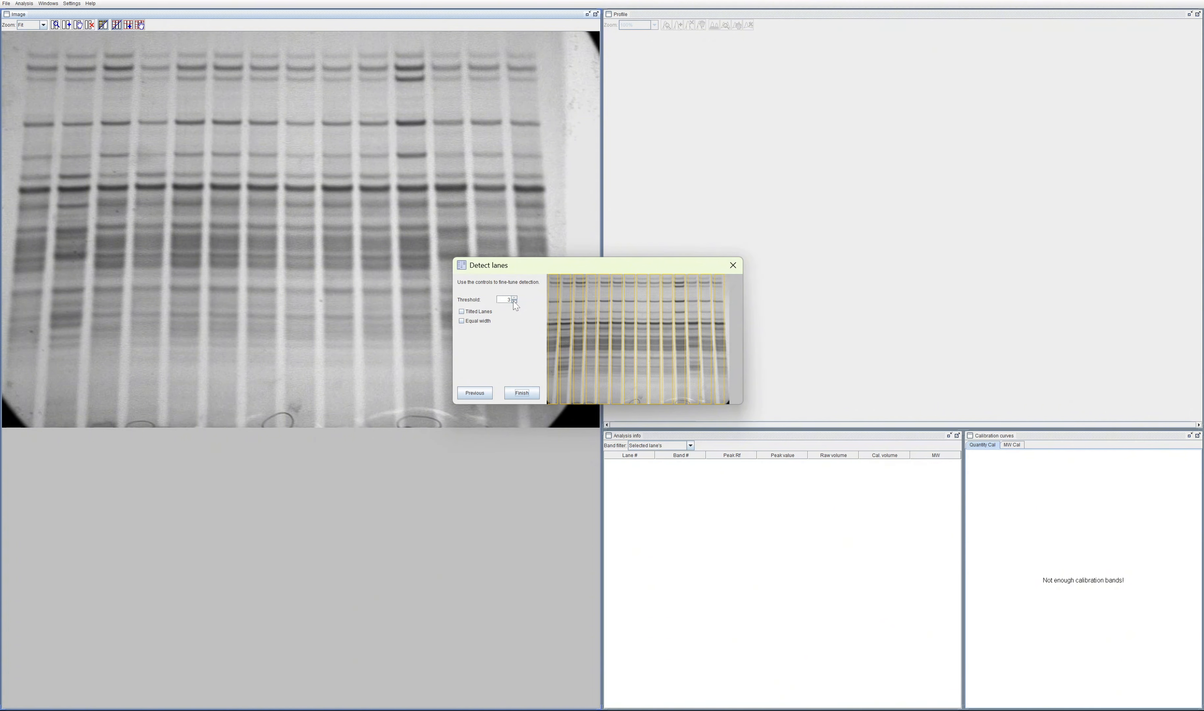
pyautogui.click(525, 390)
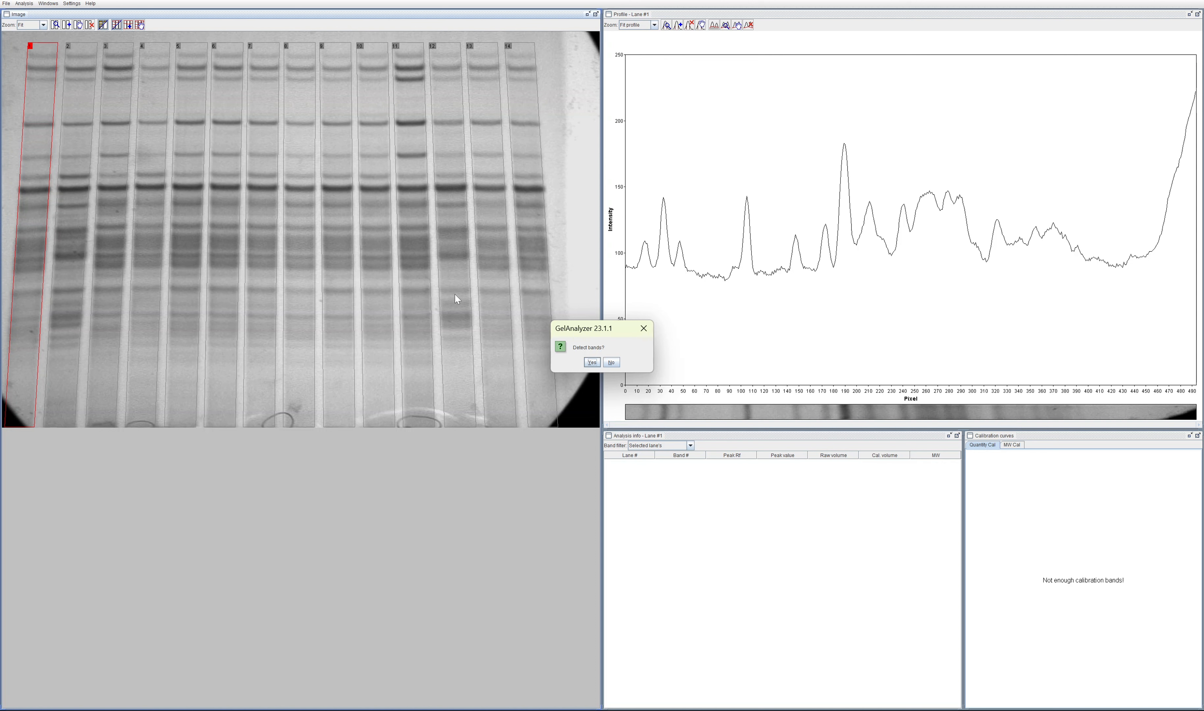
# Step: Detect bands on all lanes using the preset detection parameters
pyautogui.click(591, 362)
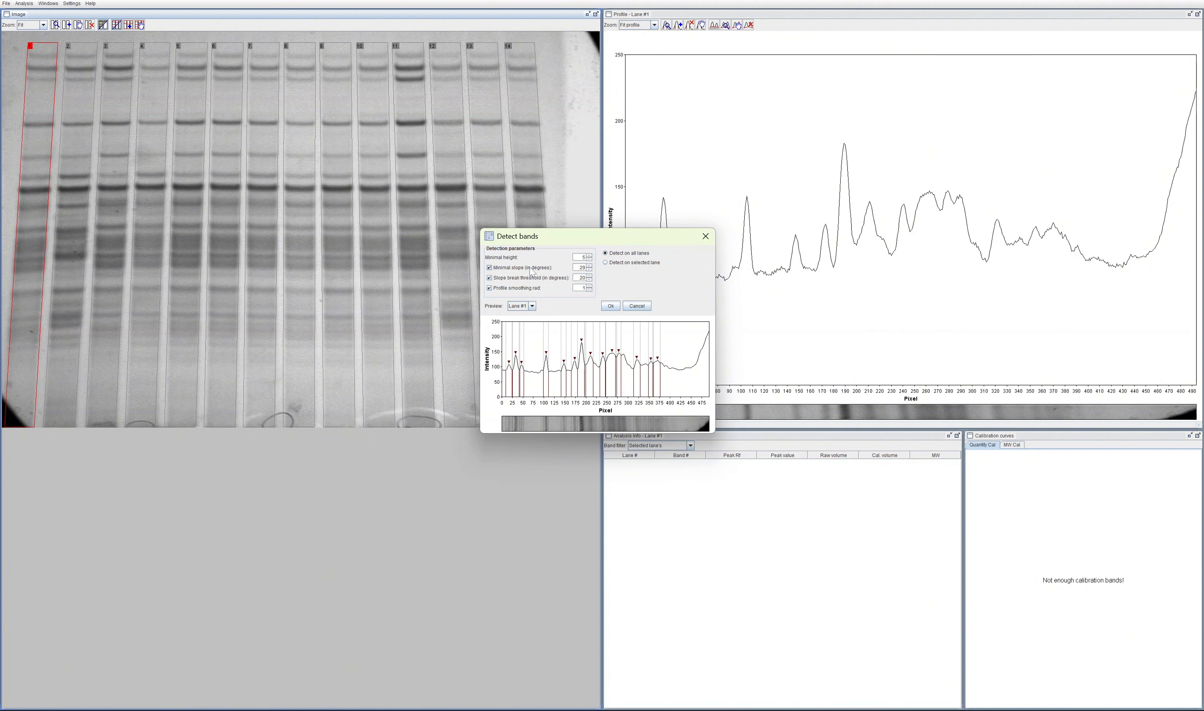
pyautogui.click(610, 305)
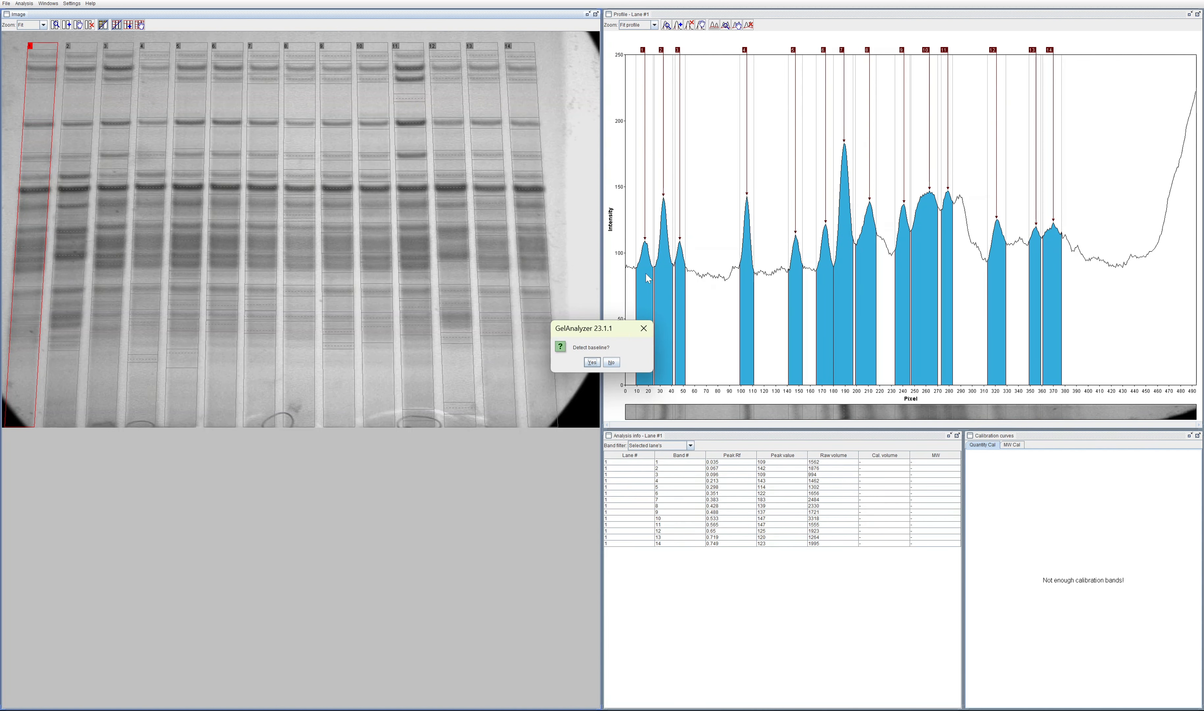
# Step: Preview the Morphological baseline method, then detect the baseline on all lanes with Valley to valley
pyautogui.click(592, 362)
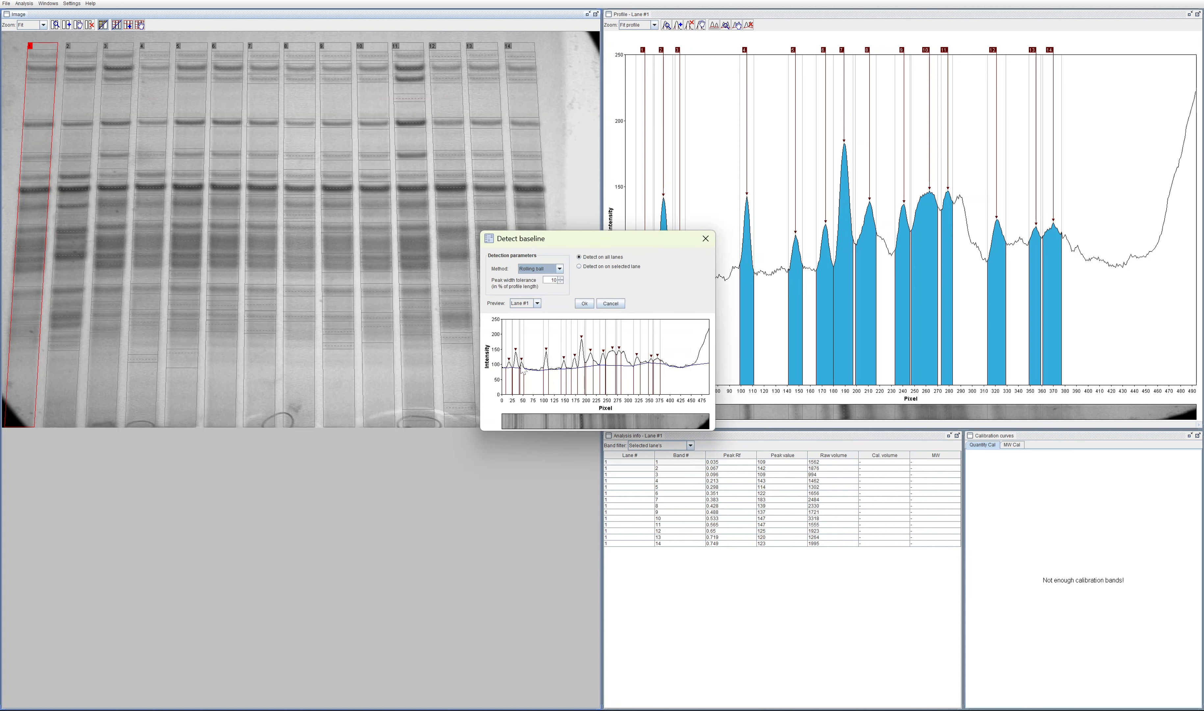
pyautogui.click(549, 272)
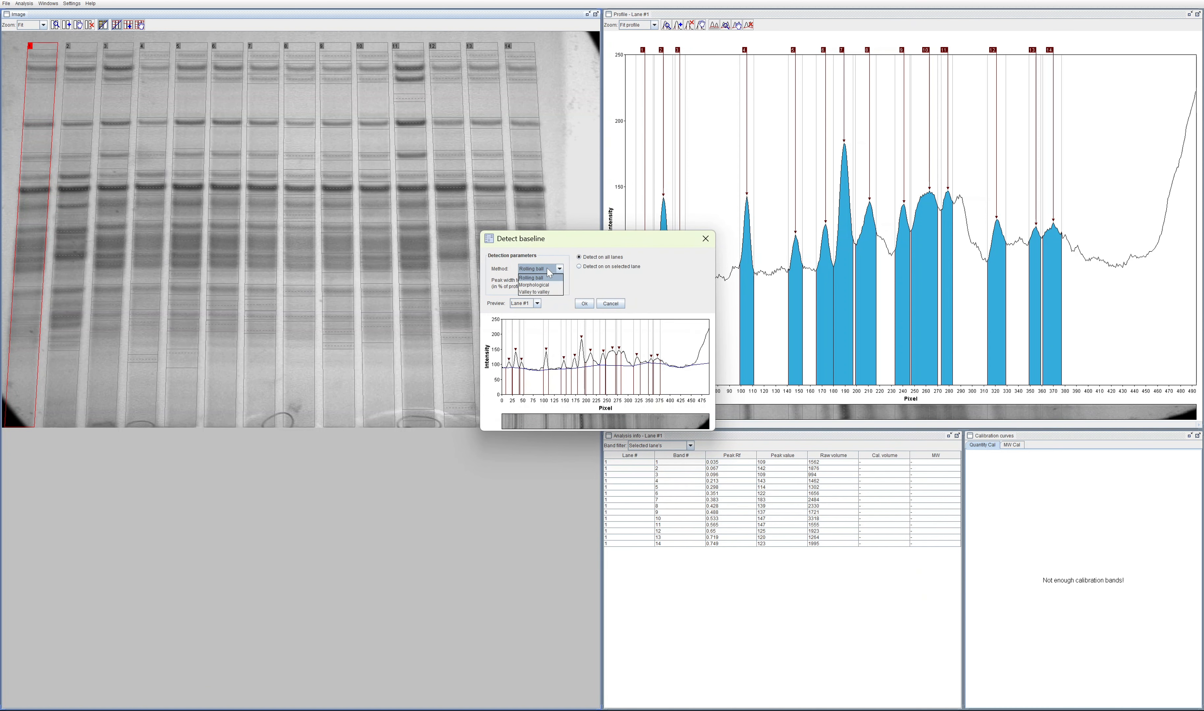
pyautogui.click(545, 284)
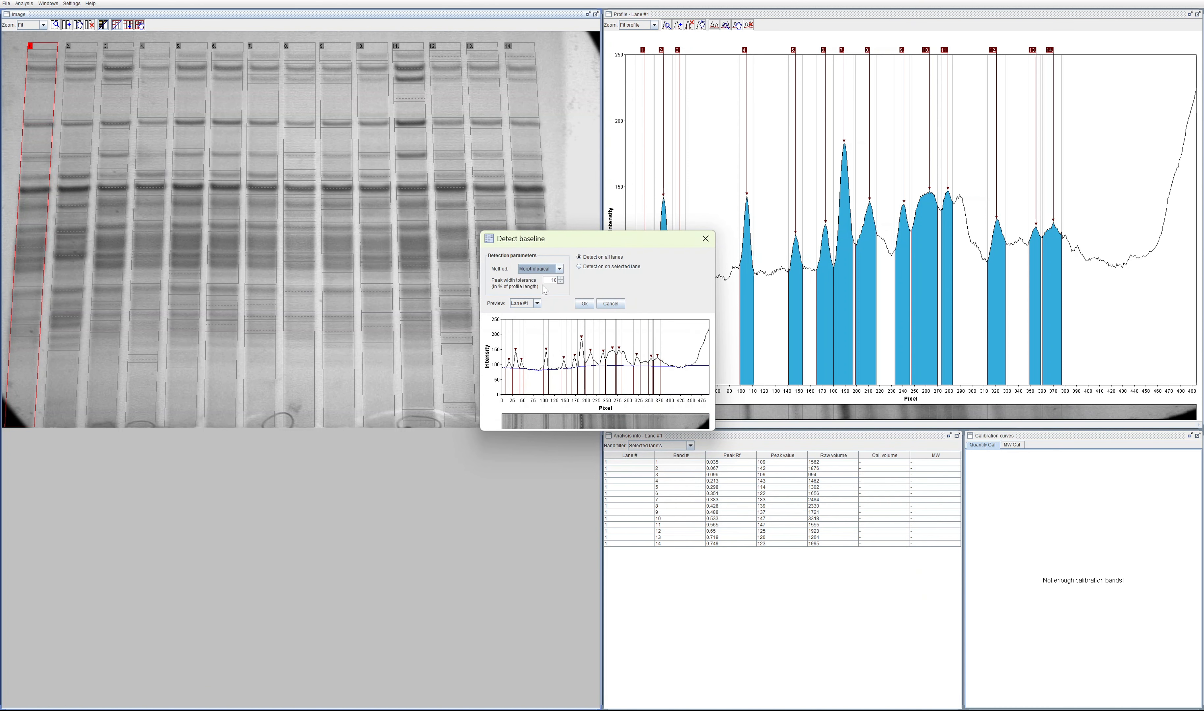
pyautogui.click(547, 270)
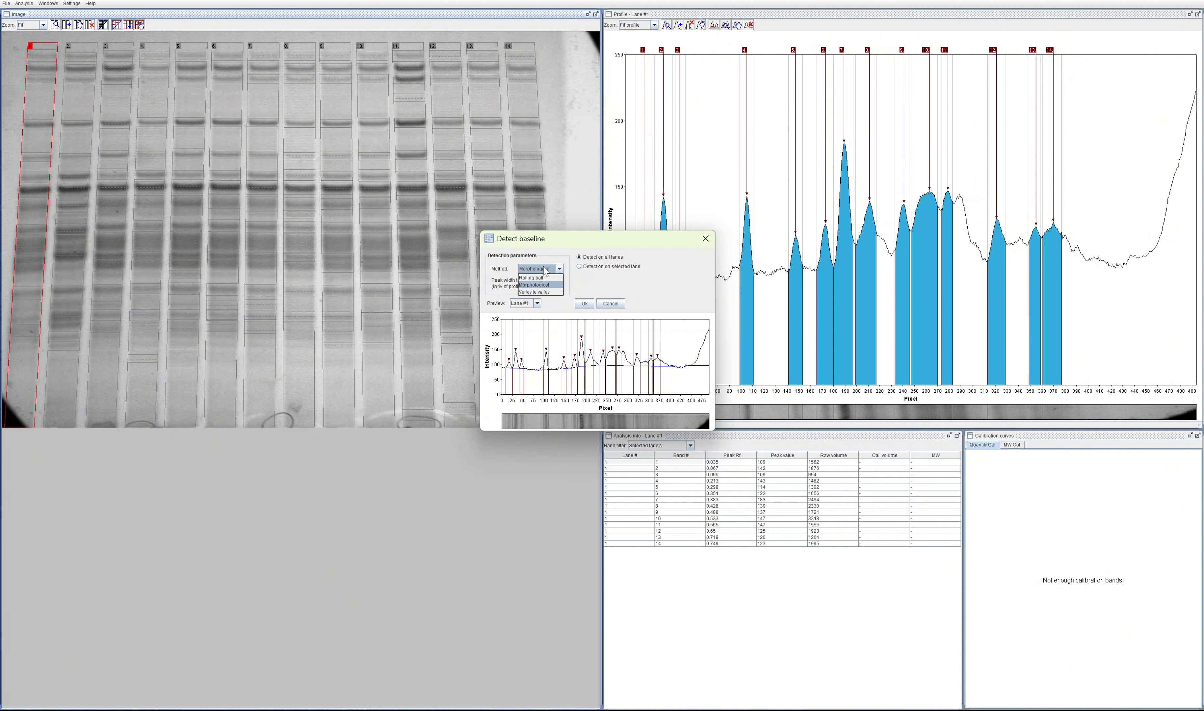
pyautogui.click(539, 293)
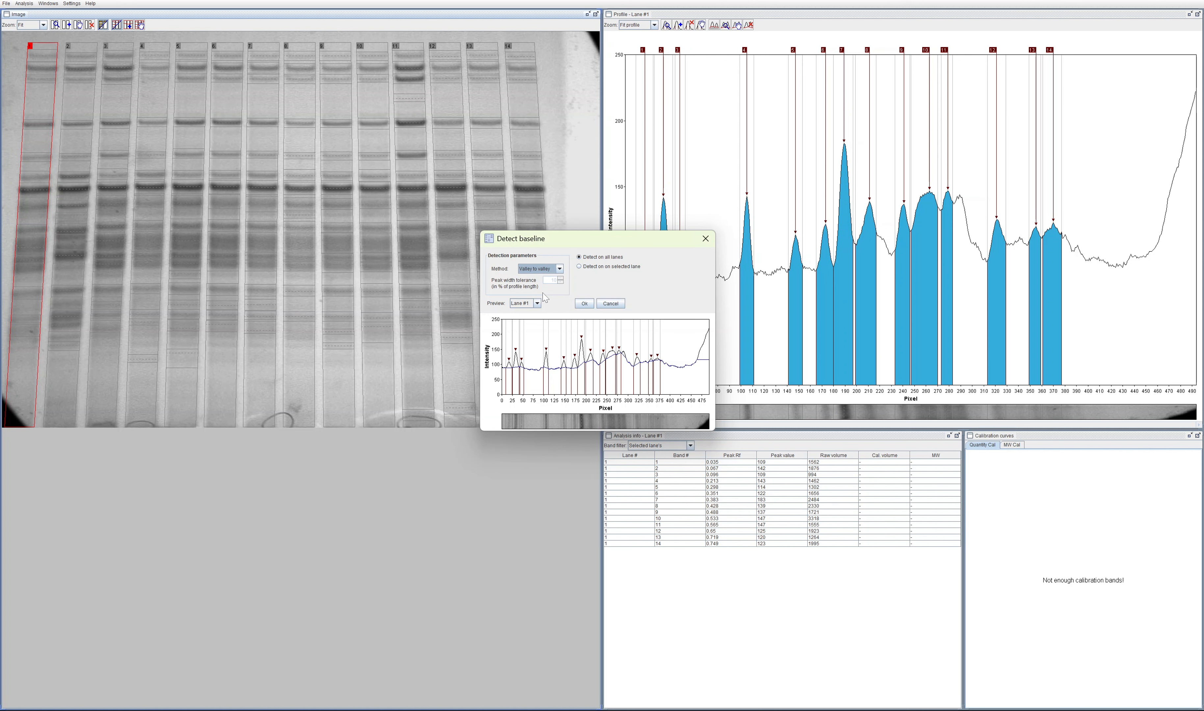
pyautogui.click(537, 269)
pyautogui.click(539, 270)
pyautogui.click(585, 303)
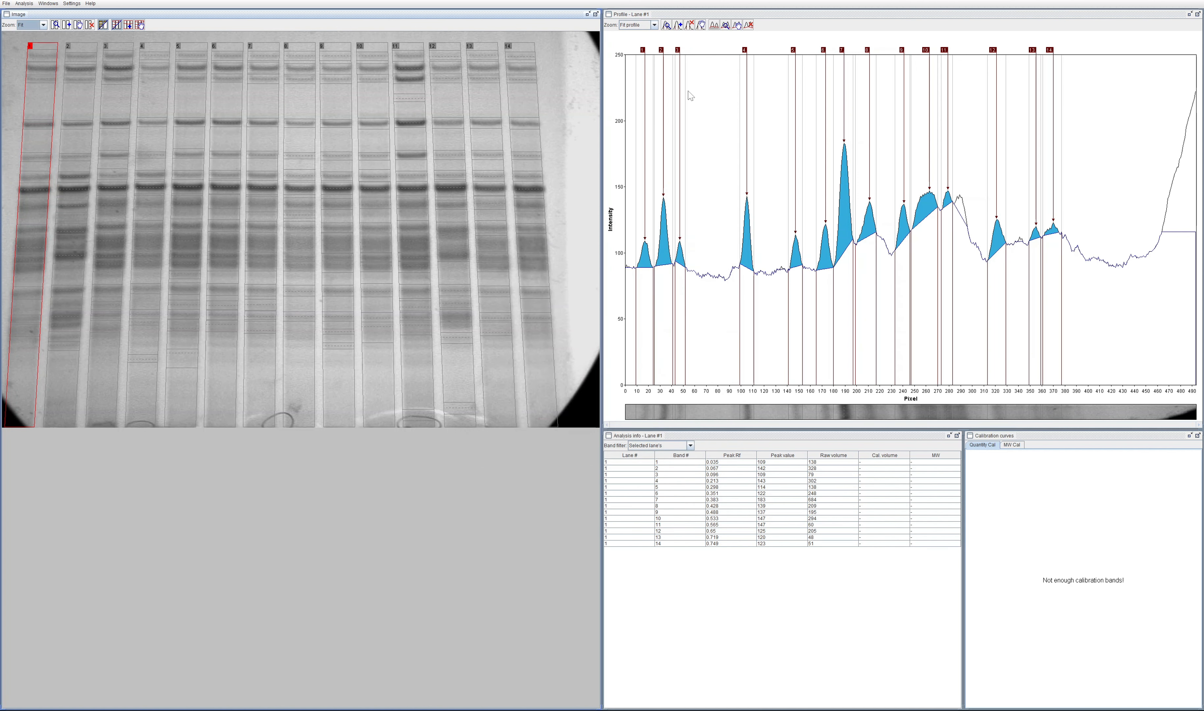
# Step: Select bands 14 and 13 in turn in the lane 1 profile to examine their peaks
pyautogui.click(1187, 224)
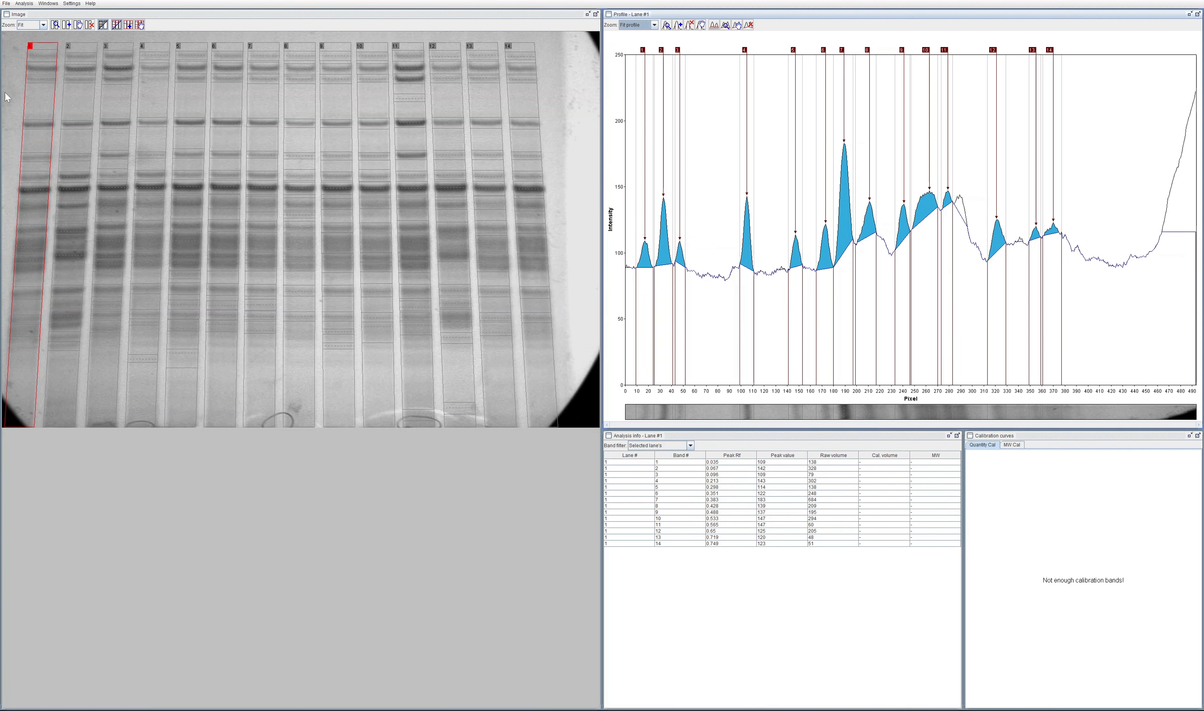
pyautogui.click(1049, 50)
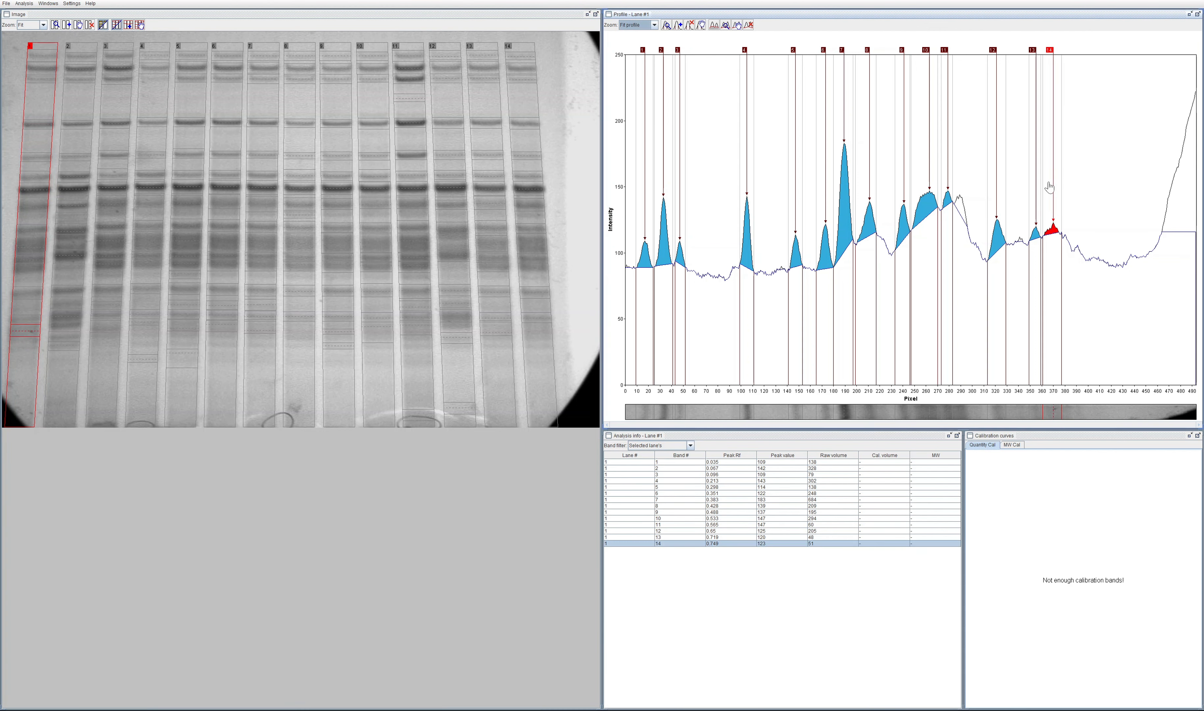
pyautogui.click(1036, 187)
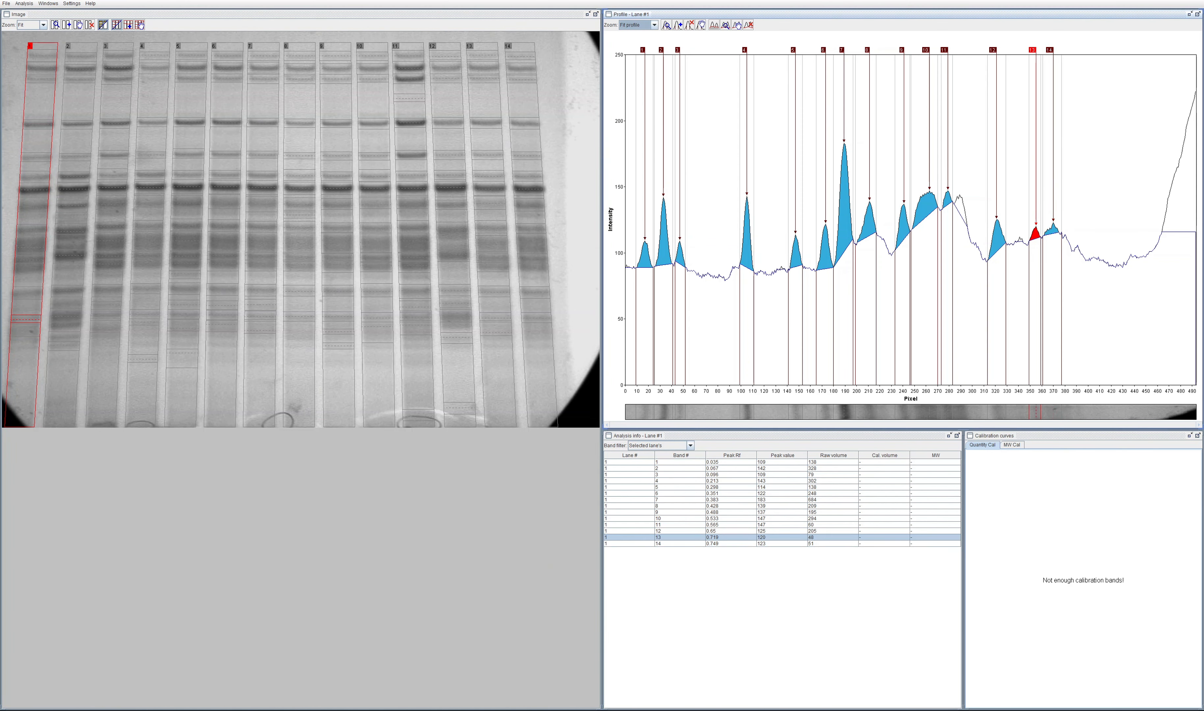
# Step: Switch to Phoretix 1D, open lane definition, and choose automatic lane detection over creating a new box
pyautogui.hotkey('alt', 'Tab')
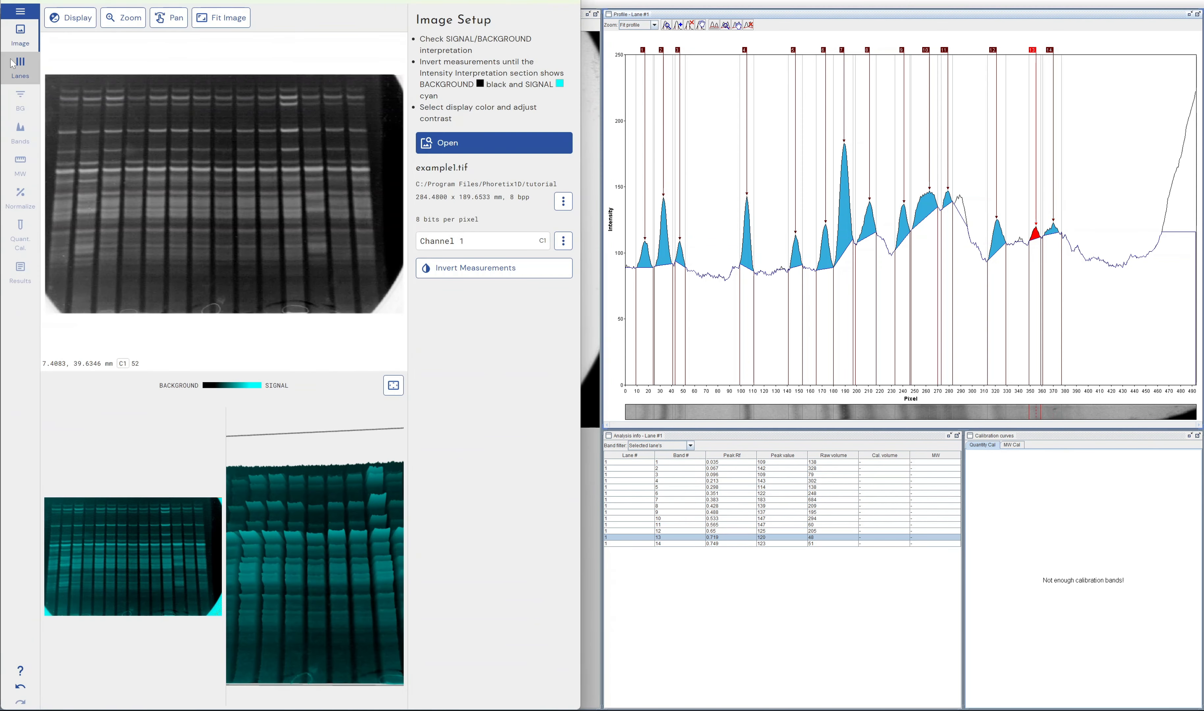
pyautogui.click(19, 67)
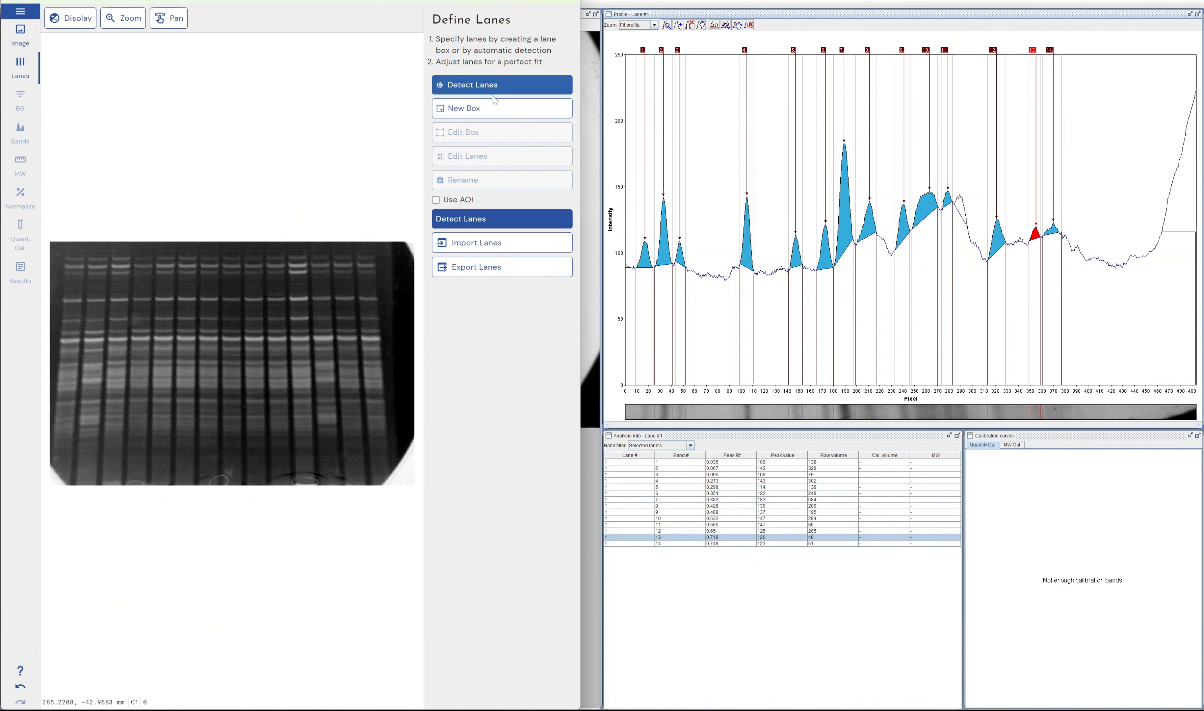
pyautogui.click(558, 110)
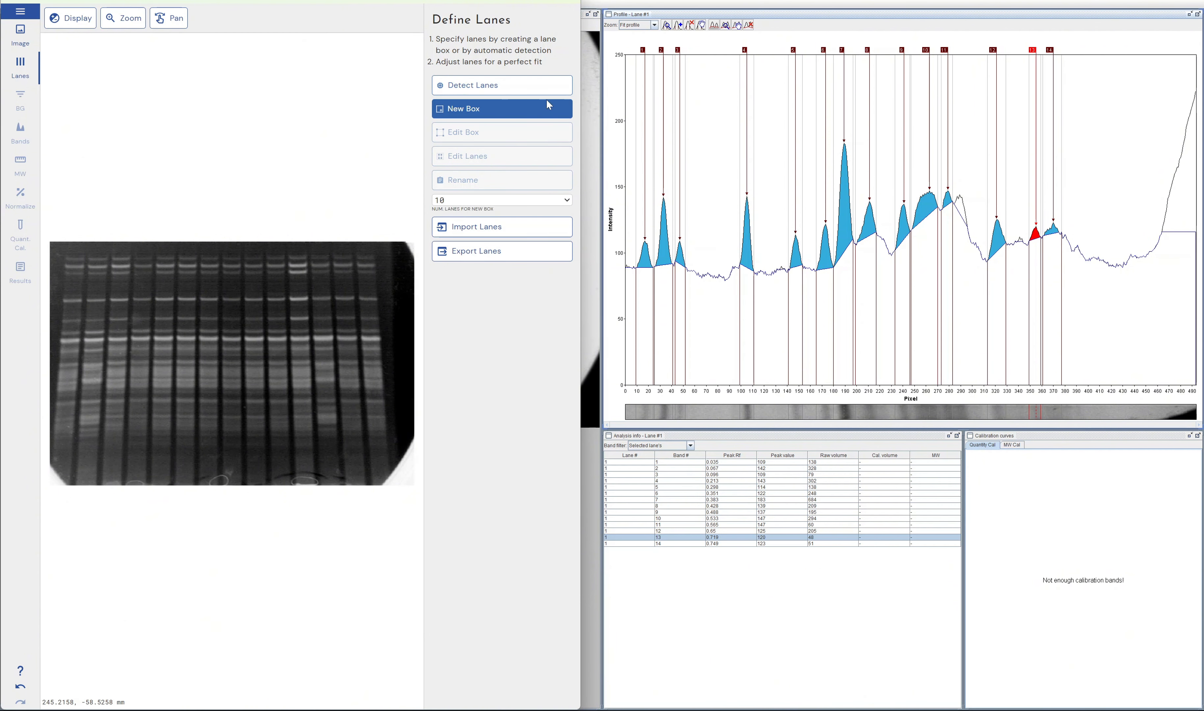
pyautogui.click(550, 91)
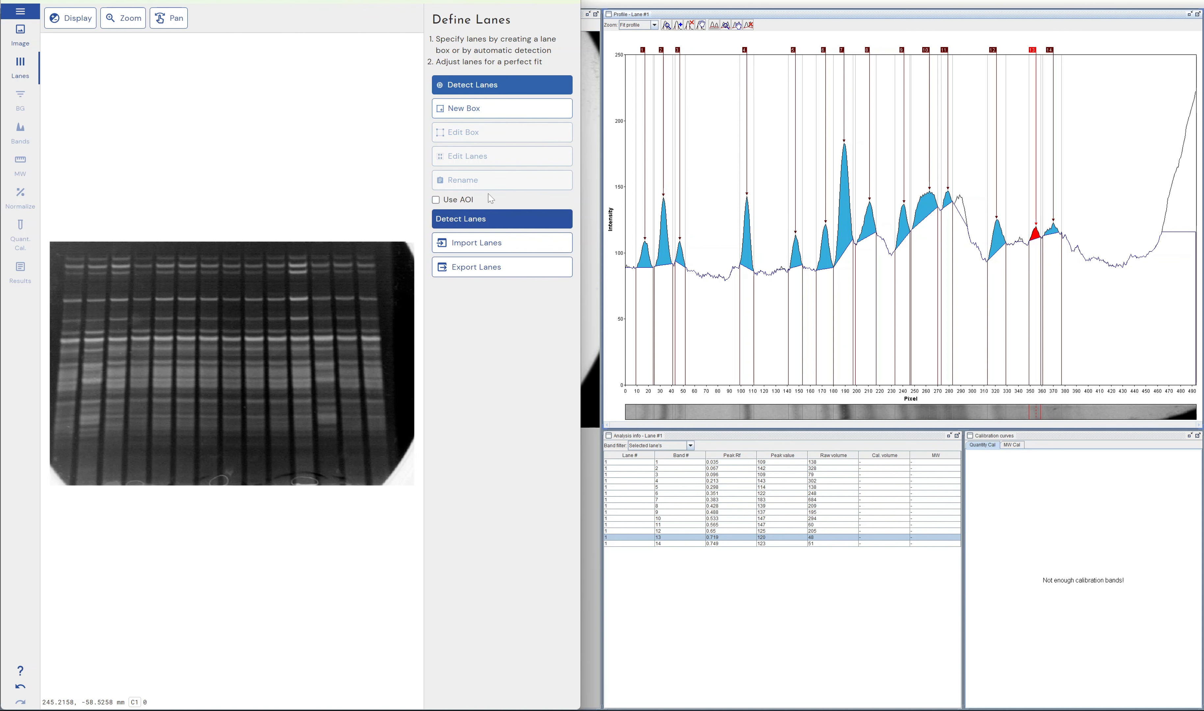
# Step: Detect lanes on the whole image without an area of interest, then delete the resulting lane box
pyautogui.click(480, 224)
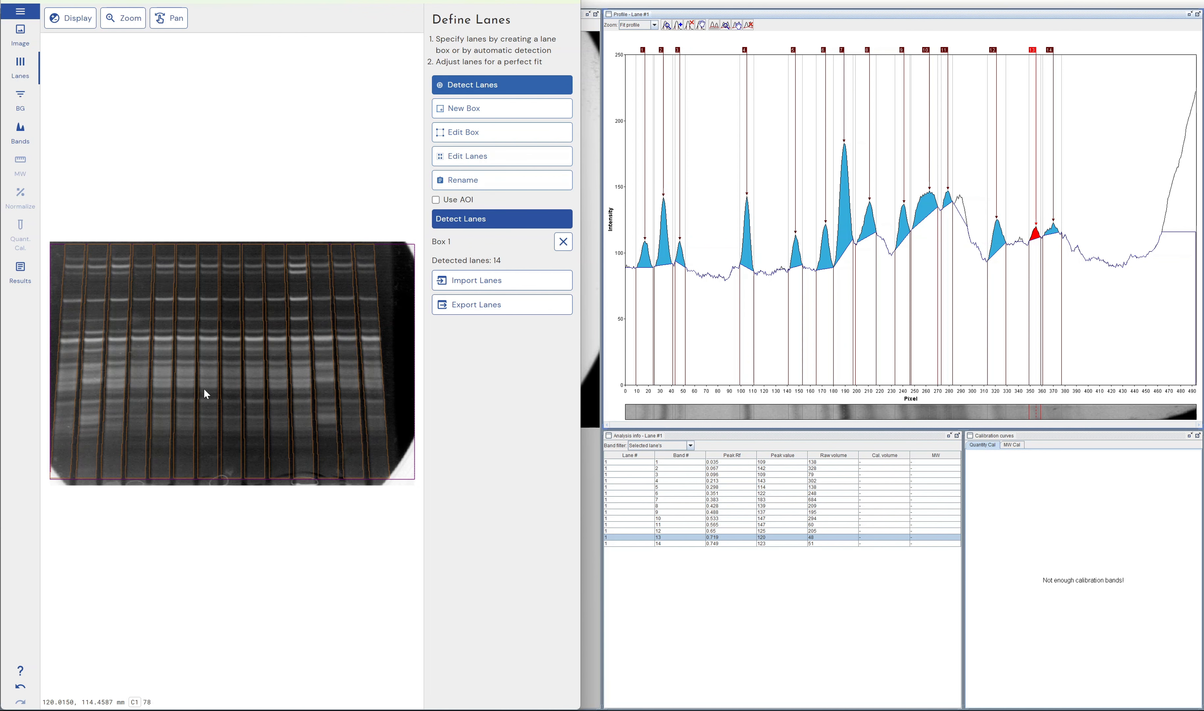
pyautogui.click(563, 241)
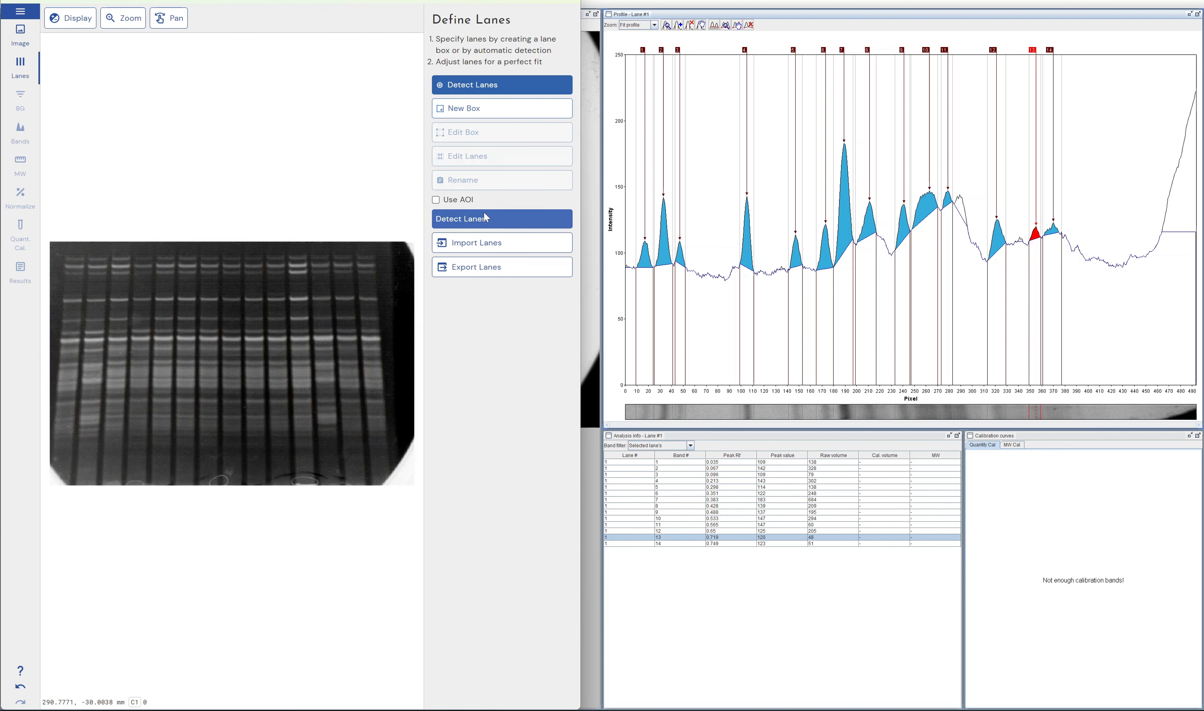
# Step: Detect the lanes using an area of interest resized to enclose all gel lanes, and return to GelAnalyzer
pyautogui.click(435, 200)
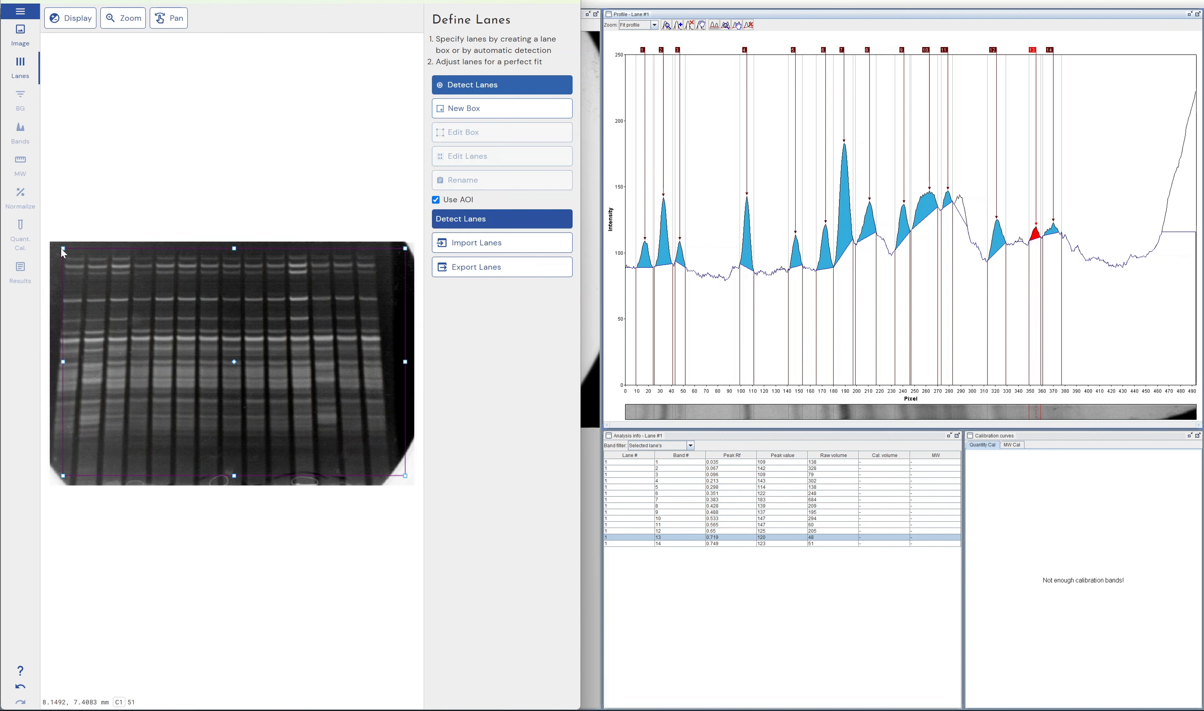
pyautogui.moveTo(63, 475); pyautogui.dragTo(49, 481)
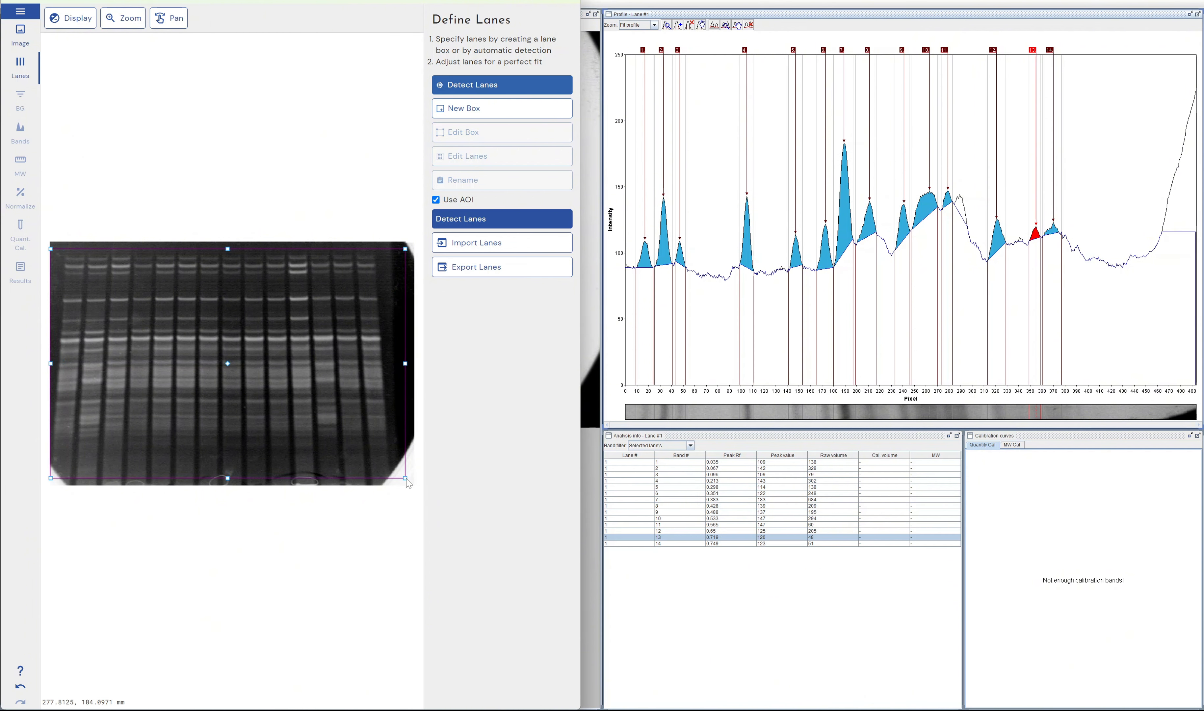
pyautogui.moveTo(406, 479); pyautogui.dragTo(389, 482)
pyautogui.click(489, 220)
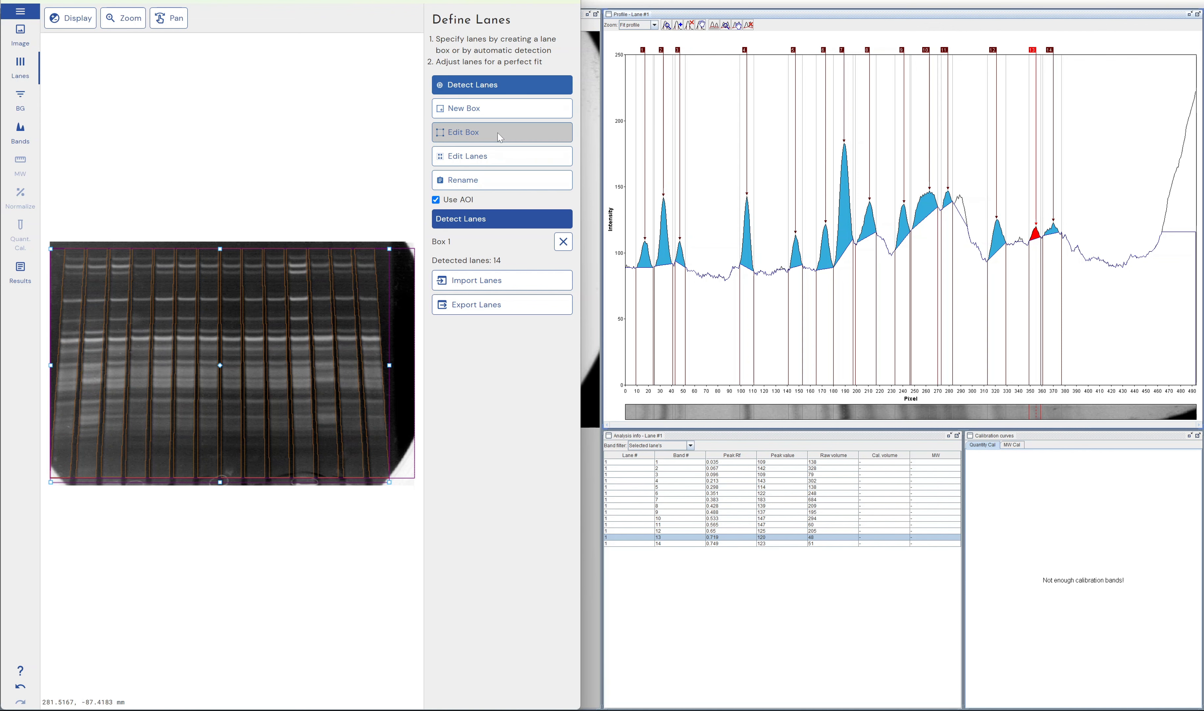
pyautogui.click(699, 2)
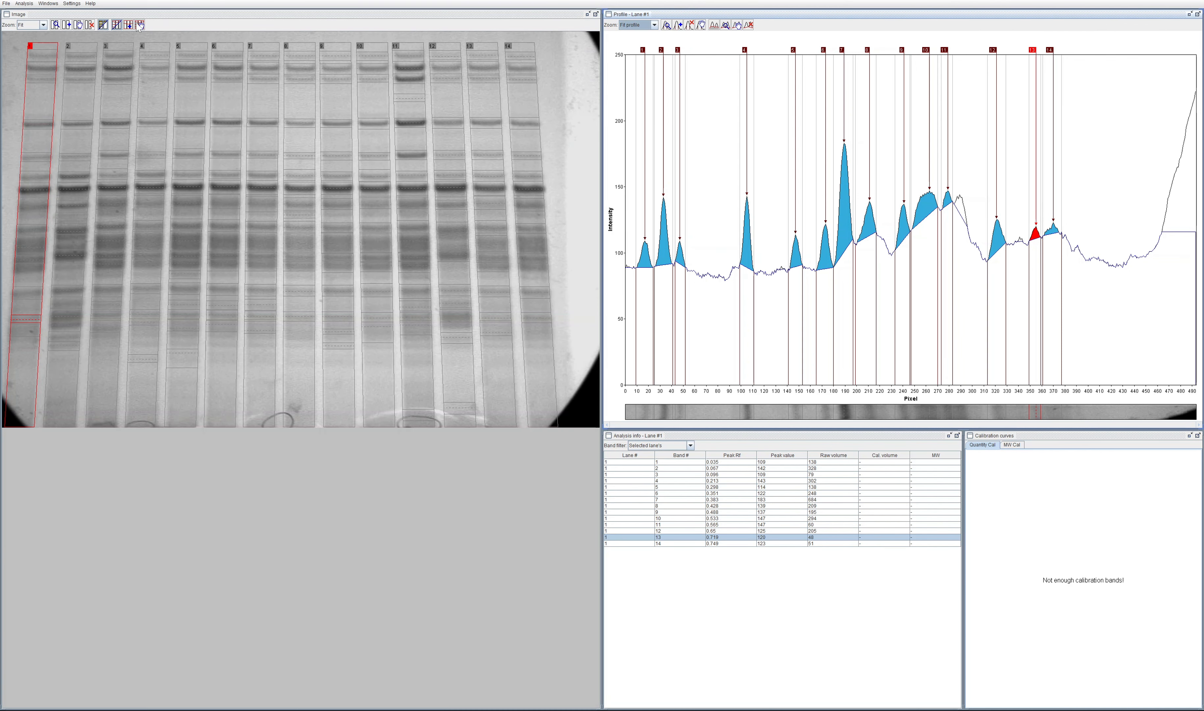
# Step: Switch to lane editing and adjust the path of lane 1 at its upper end, lower end and middle
pyautogui.click(7, 4)
pyautogui.click(7, 4)
pyautogui.click(31, 48)
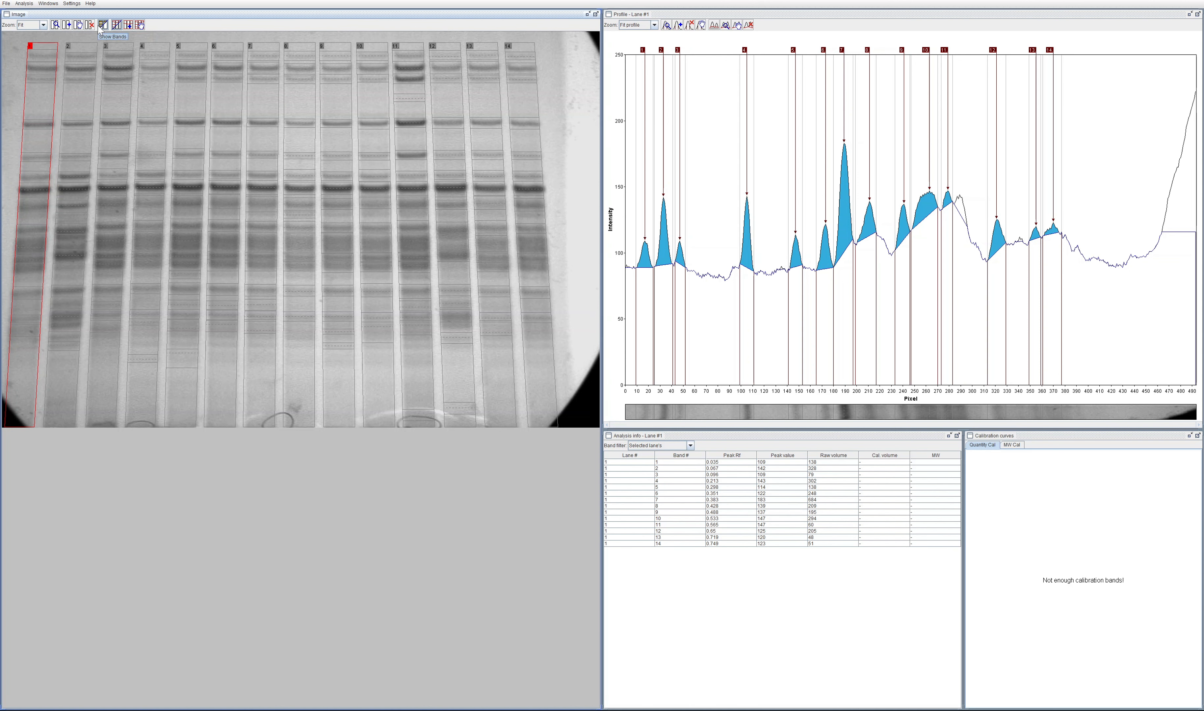
pyautogui.click(79, 25)
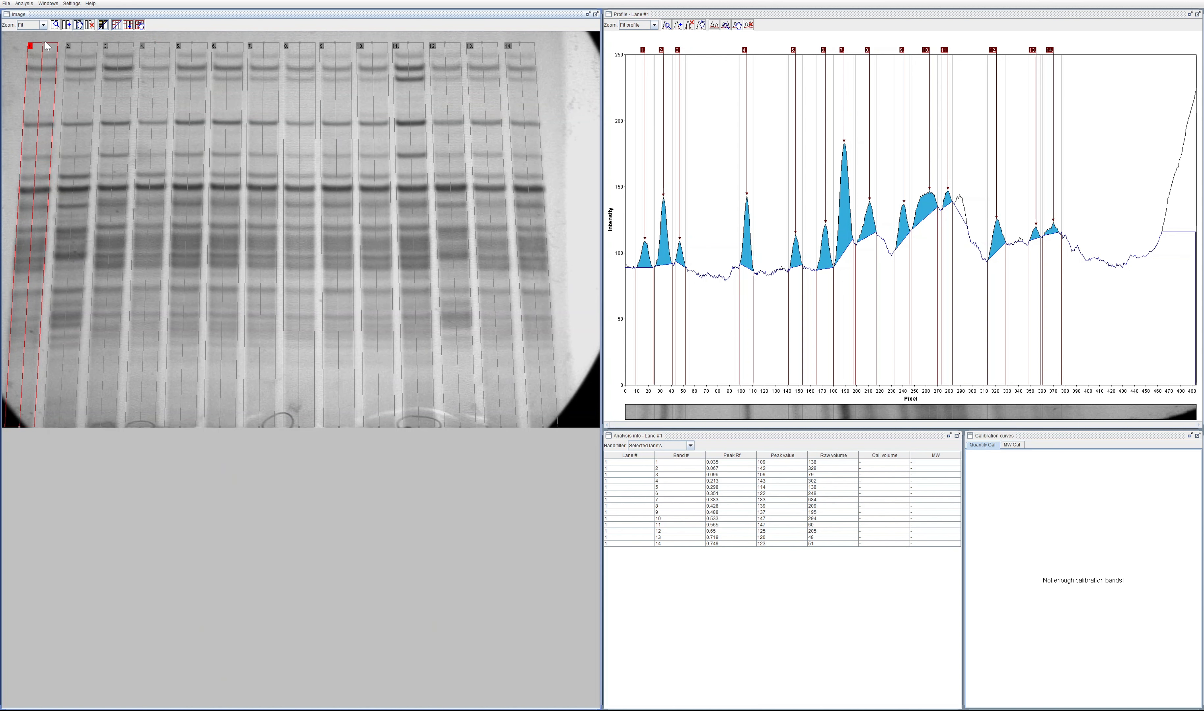
pyautogui.moveTo(44, 46)
pyautogui.mouseDown()
pyautogui.moveTo(80, 210)
pyautogui.moveTo(242, 309)
pyautogui.moveTo(425, 328)
pyautogui.moveTo(204, 138)
pyautogui.moveTo(74, 107)
pyautogui.moveTo(34, 71)
pyautogui.moveTo(44, 49)
pyautogui.mouseUp()
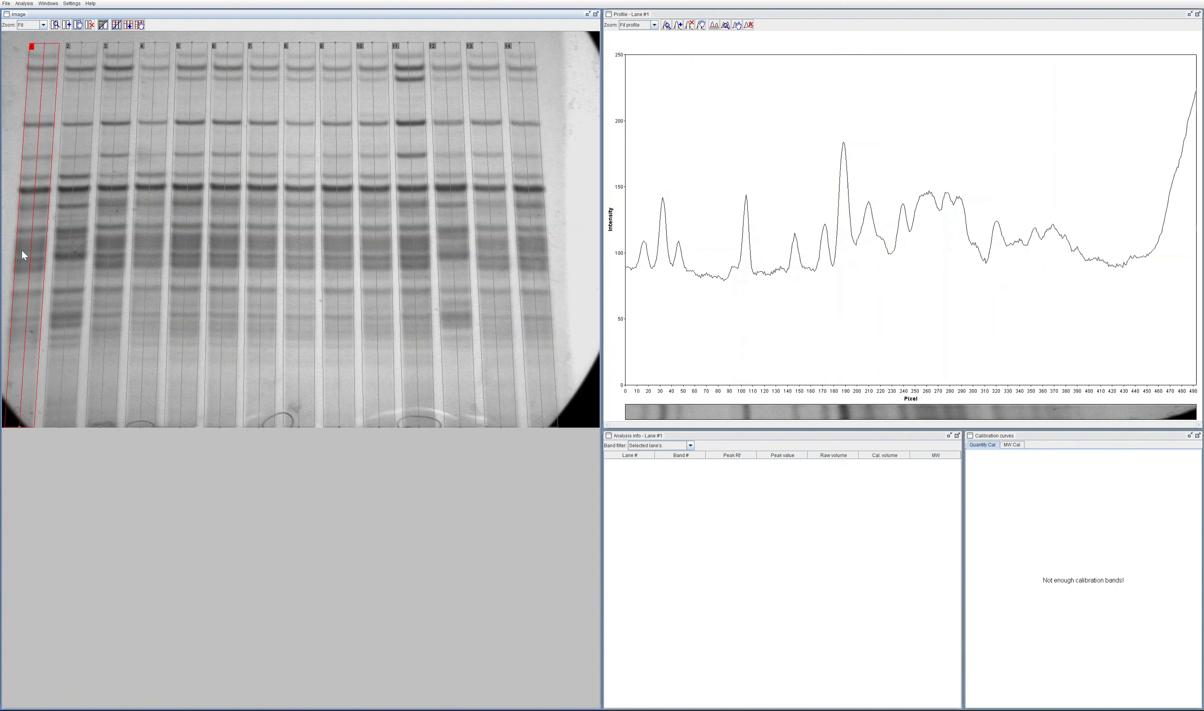
pyautogui.moveTo(19, 429)
pyautogui.mouseDown()
pyautogui.moveTo(121, 423)
pyautogui.moveTo(17, 426)
pyautogui.mouseUp()
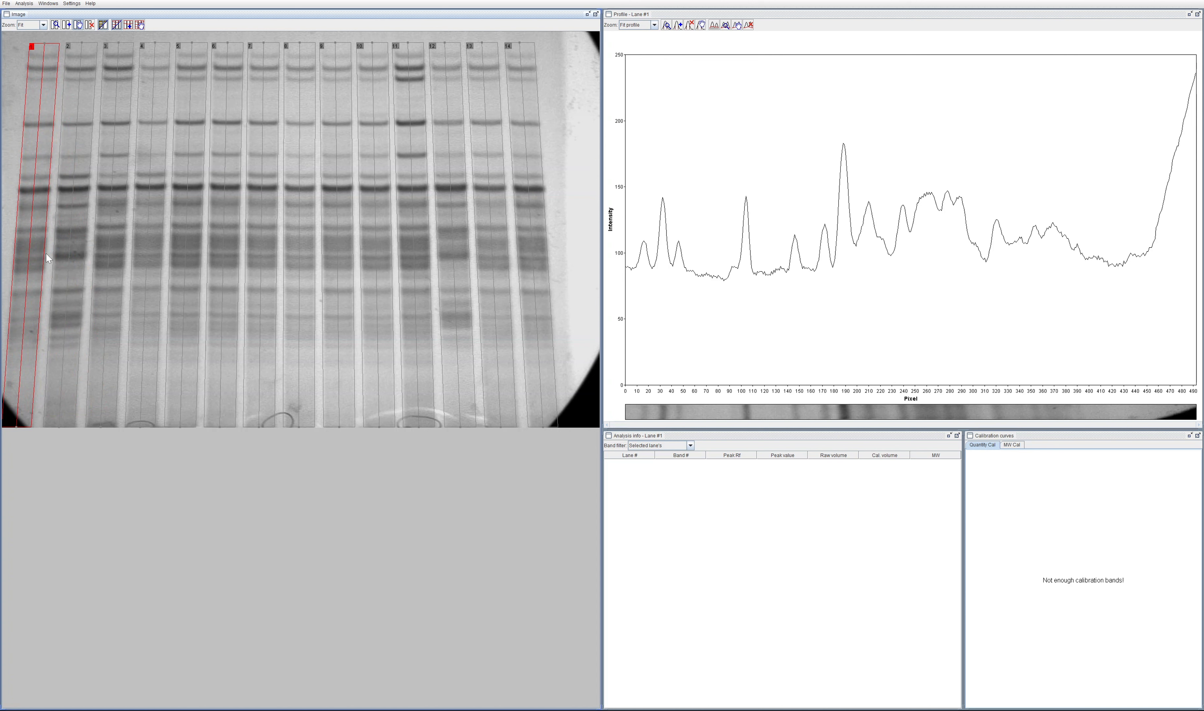
pyautogui.moveTo(44, 253); pyautogui.dragTo(48, 173)
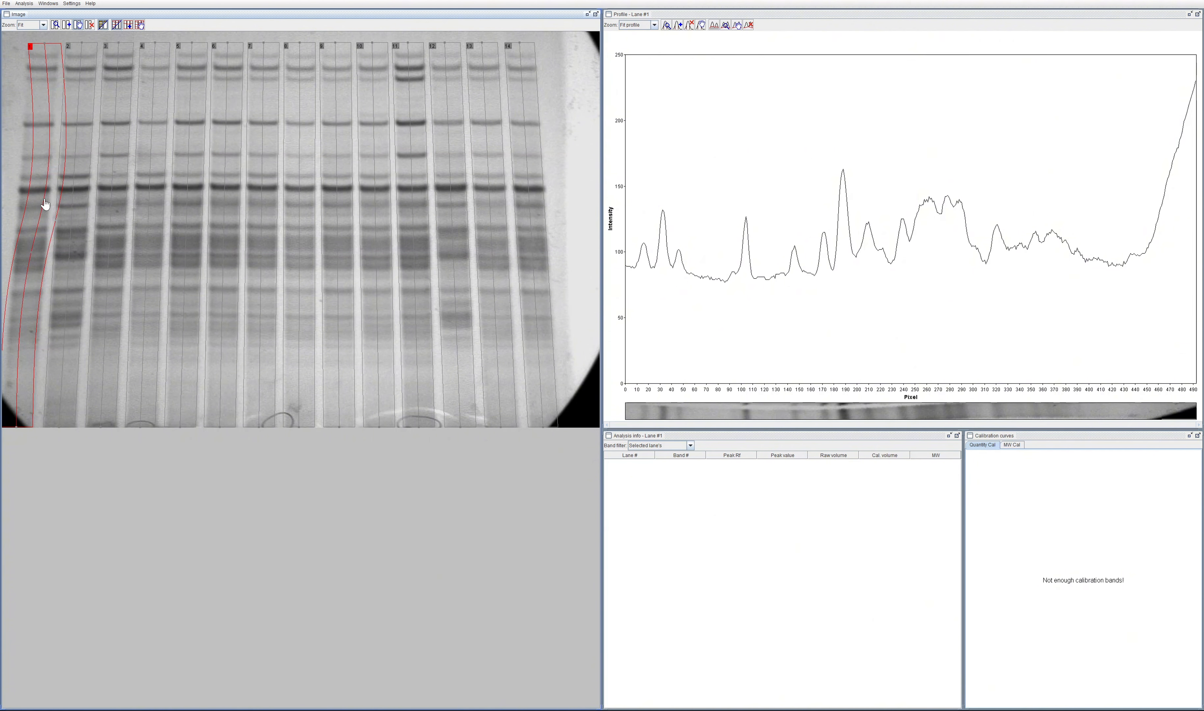
pyautogui.moveTo(45, 204); pyautogui.dragTo(34, 226)
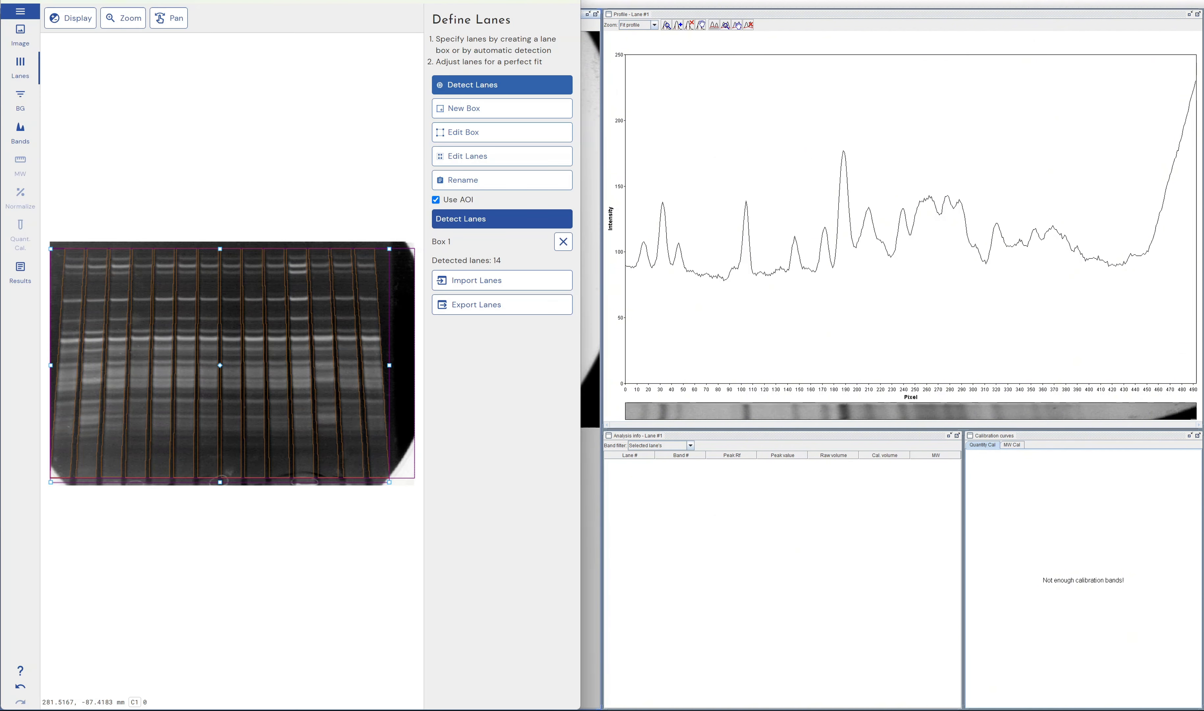
# Step: Delete the detected lane box and draw a new 12-lane box over the gel
pyautogui.click(562, 241)
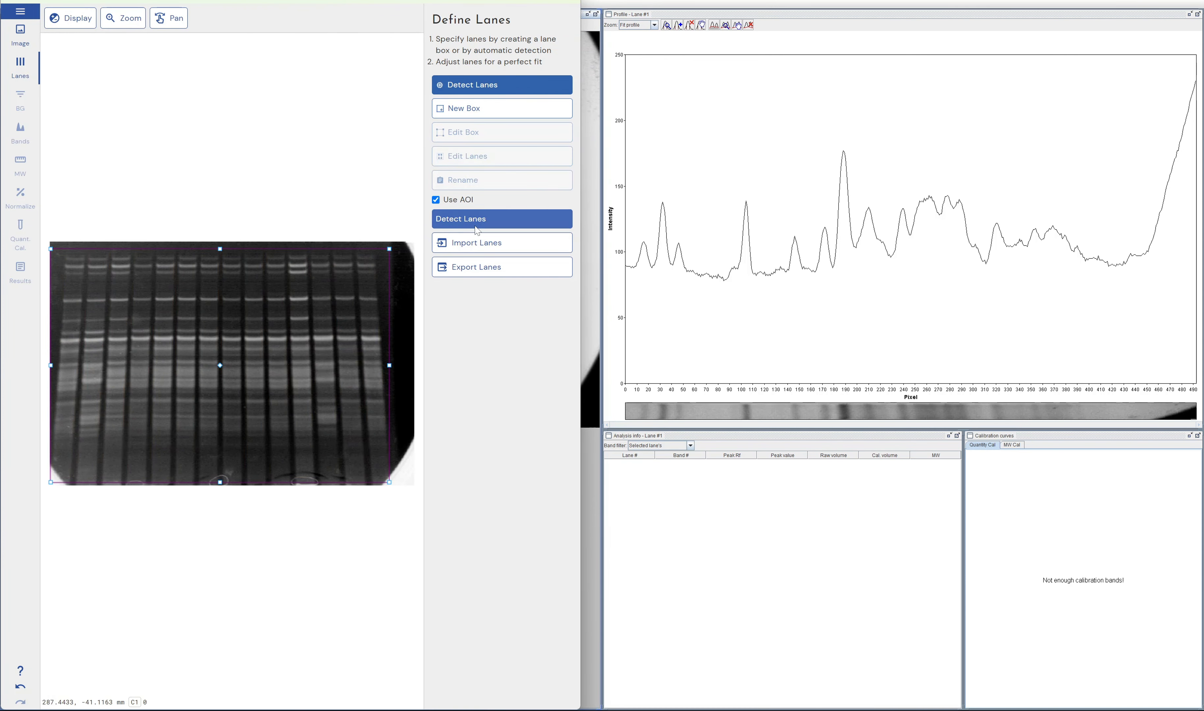
pyautogui.click(460, 108)
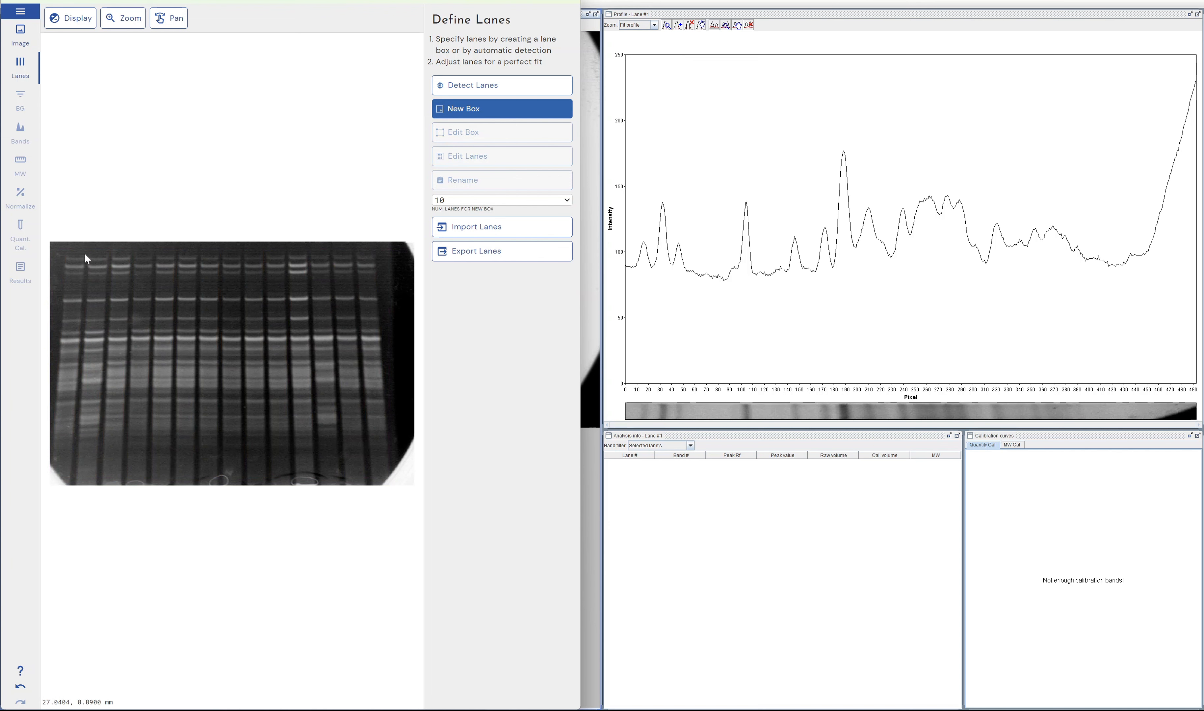
pyautogui.click(484, 200)
pyautogui.press('Down')
pyautogui.press('Down')
pyautogui.press('Down')
pyautogui.press('Down')
pyautogui.press('Down')
pyautogui.press('Down')
pyautogui.press('Down')
pyautogui.press('Down')
pyautogui.press('Down')
pyautogui.press('Down')
pyautogui.press('Down')
pyautogui.press('Down')
pyautogui.press('Down')
pyautogui.press('Down')
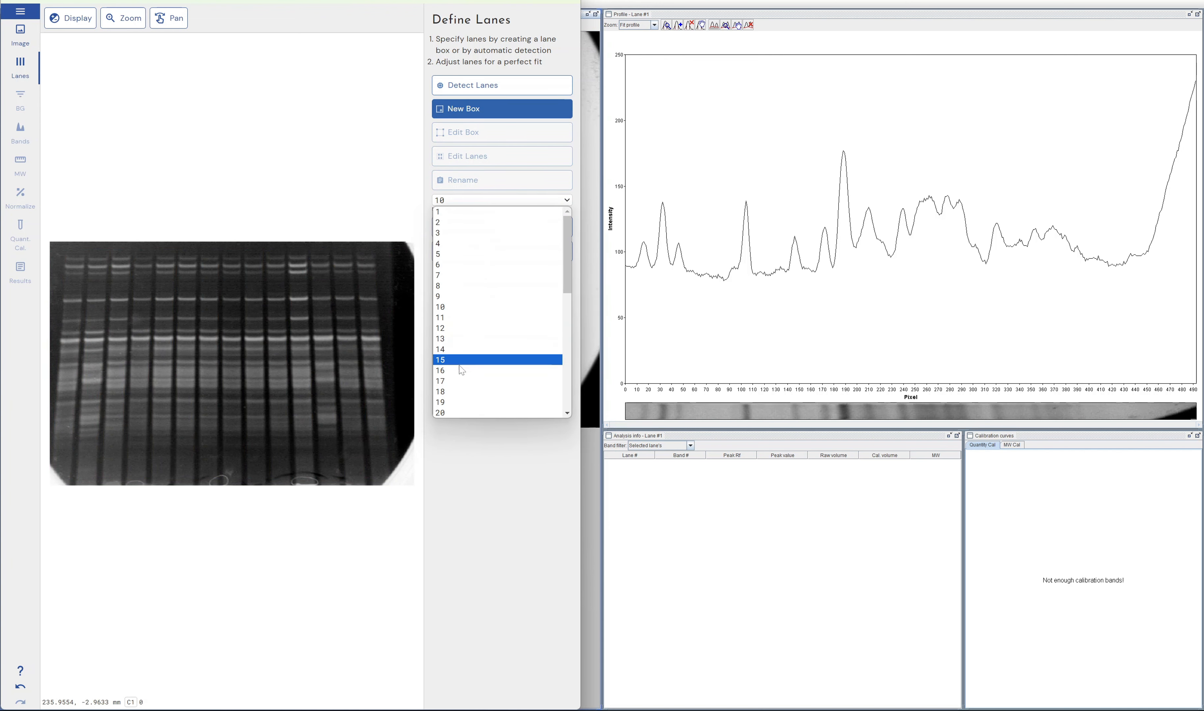
pyautogui.press('Return')
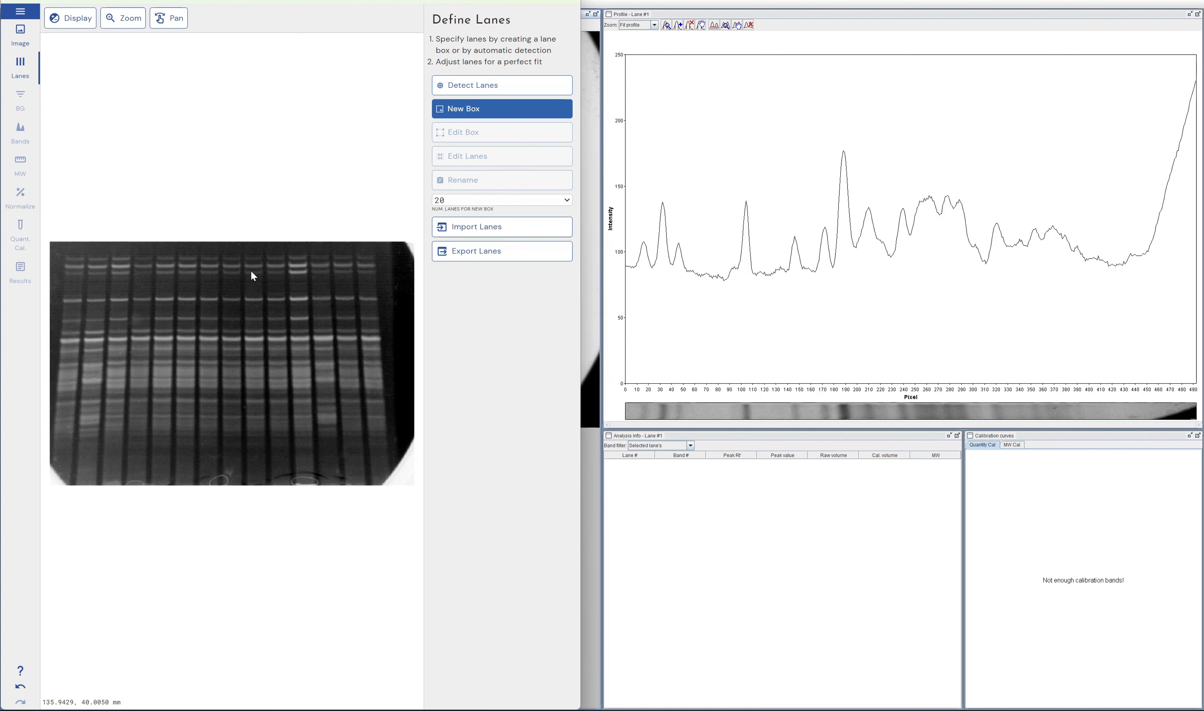
pyautogui.click(508, 200)
pyautogui.click(462, 327)
pyautogui.moveTo(58, 245); pyautogui.dragTo(397, 484)
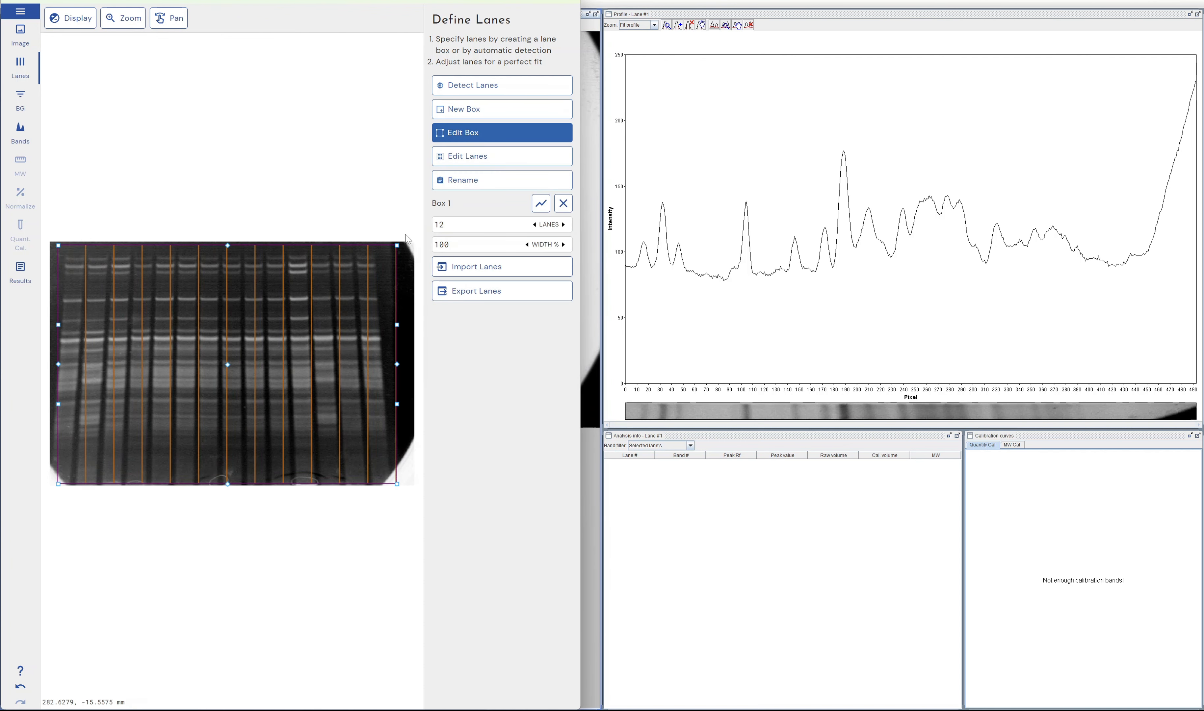
# Step: Bend the lane box inward along its outer edge, then reshape lane 11 individually using its curve points
pyautogui.moveTo(397, 324); pyautogui.dragTo(386, 325)
pyautogui.click(524, 155)
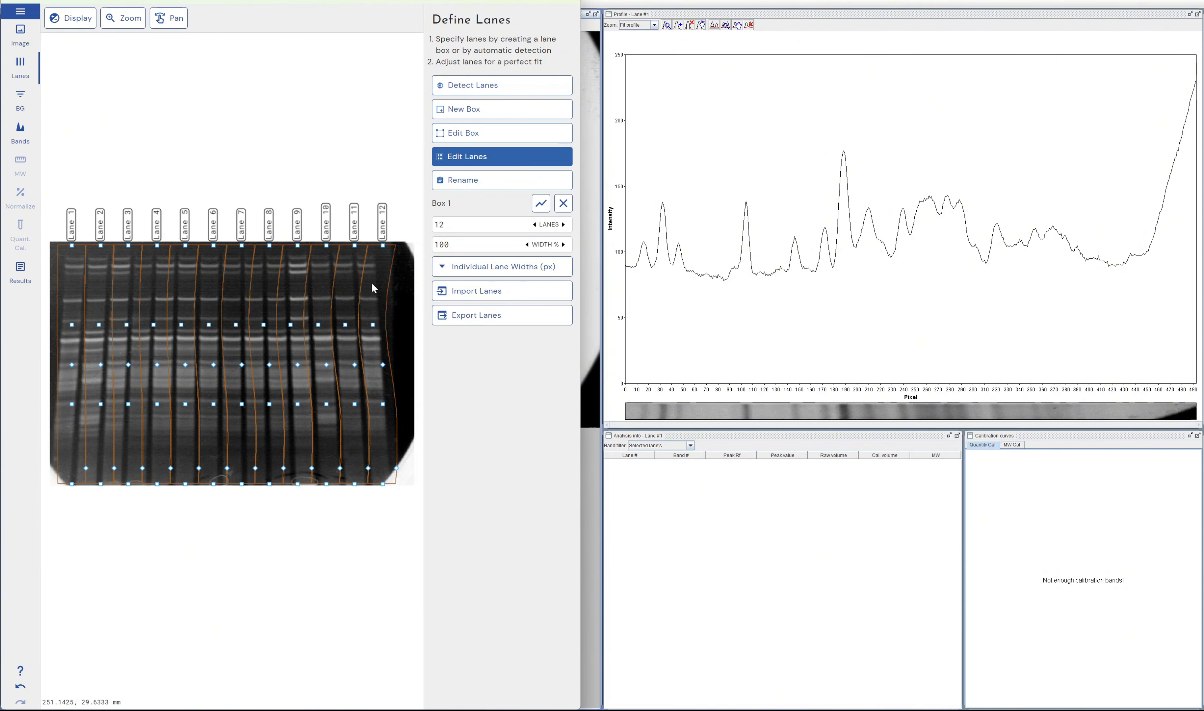
pyautogui.moveTo(346, 323)
pyautogui.mouseDown()
pyautogui.moveTo(376, 325)
pyautogui.moveTo(347, 325)
pyautogui.mouseUp()
pyautogui.moveTo(356, 404)
pyautogui.mouseDown()
pyautogui.moveTo(384, 352)
pyautogui.moveTo(352, 392)
pyautogui.mouseUp()
# Step: Open the lane names of Box 1 for renaming, then return to GelAnalyzer
pyautogui.click(476, 180)
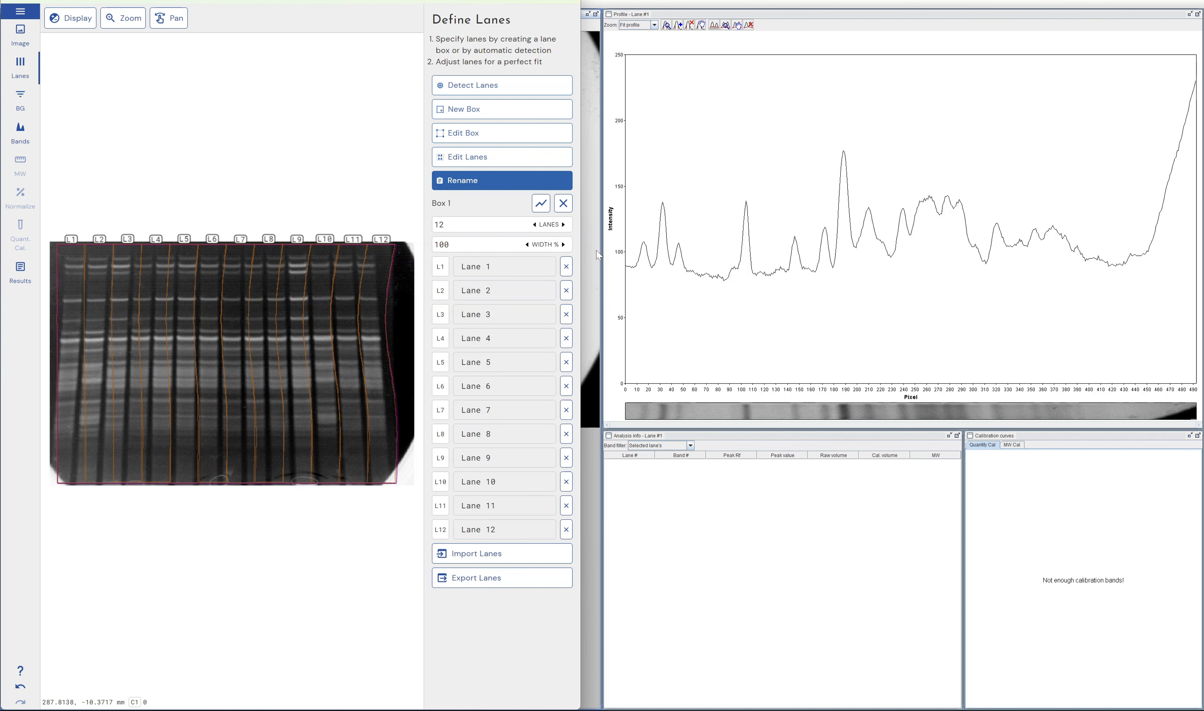
pyautogui.click(601, 179)
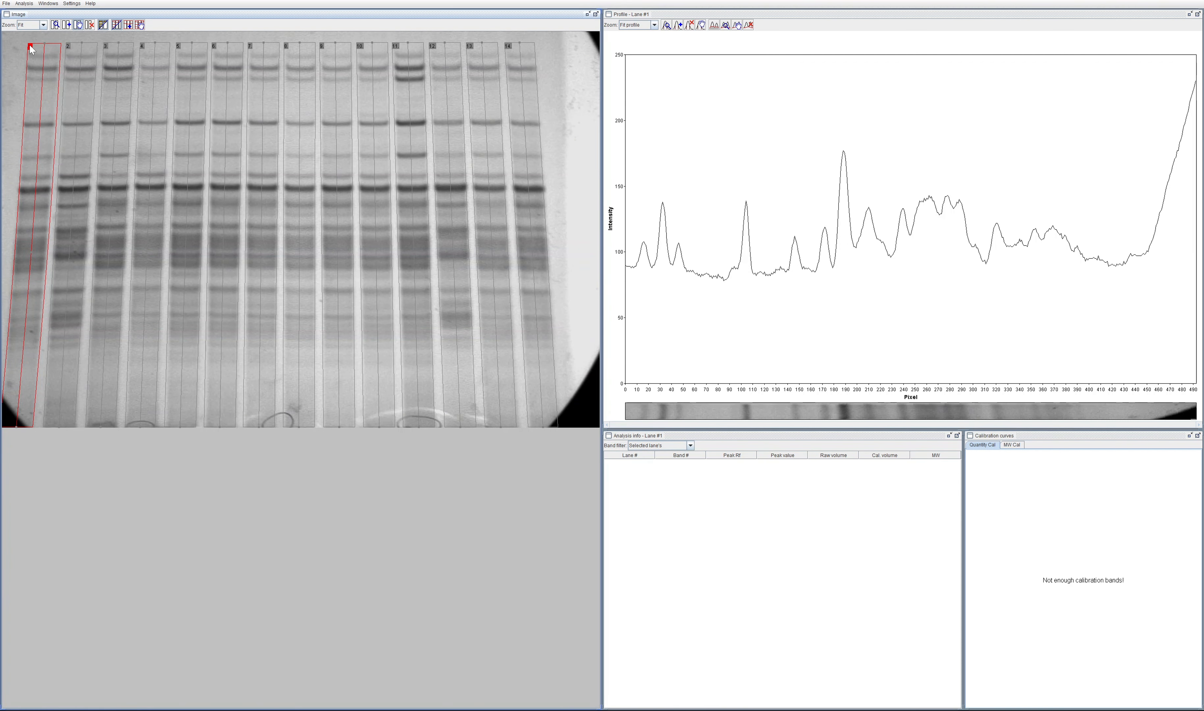
pyautogui.click(6, 3)
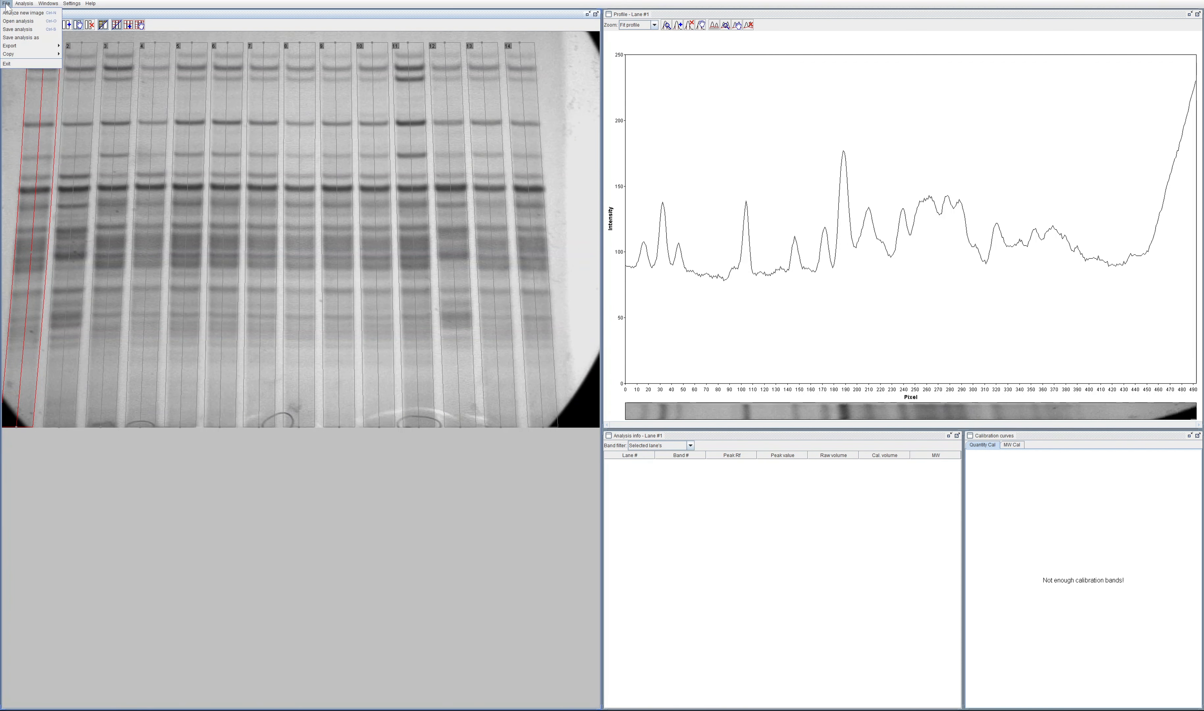
pyautogui.click(24, 4)
pyautogui.moveTo(35, 26)
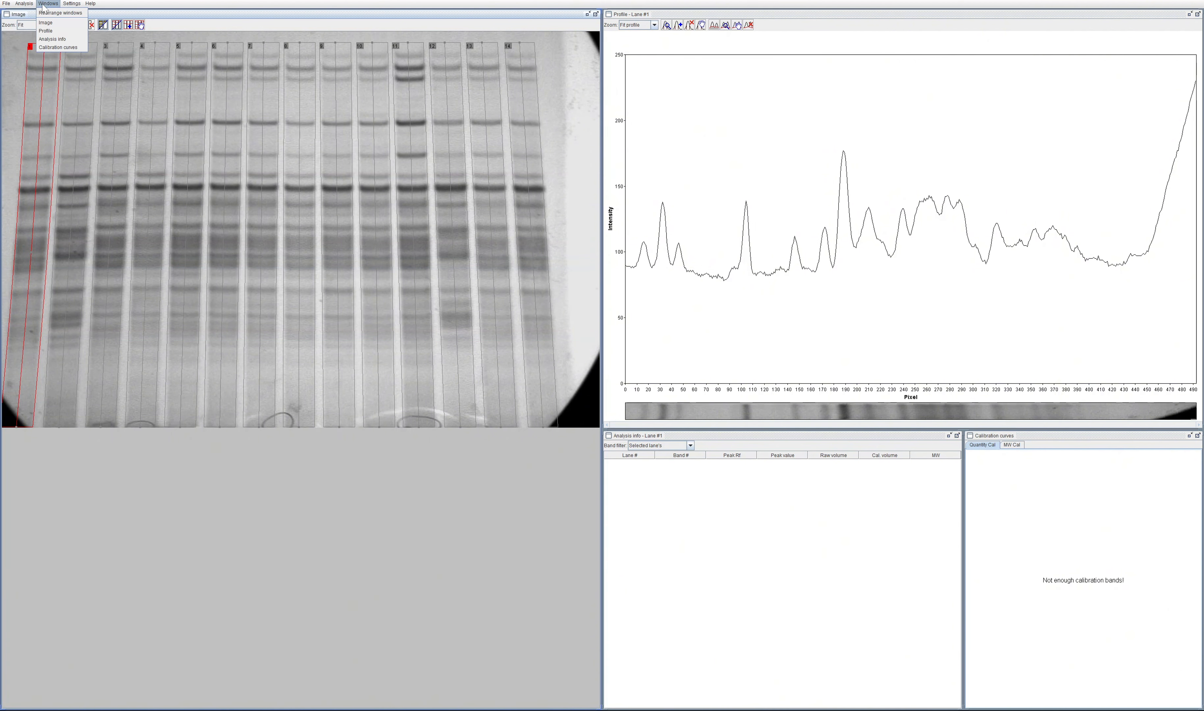
pyautogui.click(867, 547)
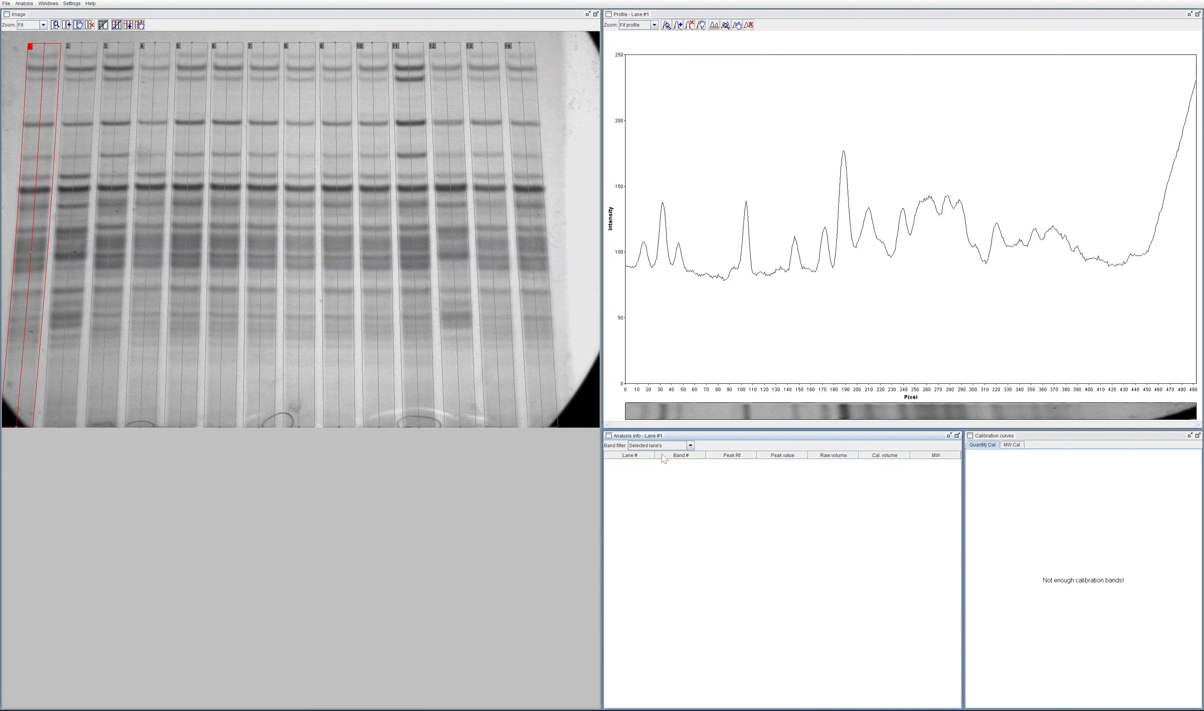
pyautogui.click(656, 446)
pyautogui.click(666, 445)
pyautogui.click(777, 29)
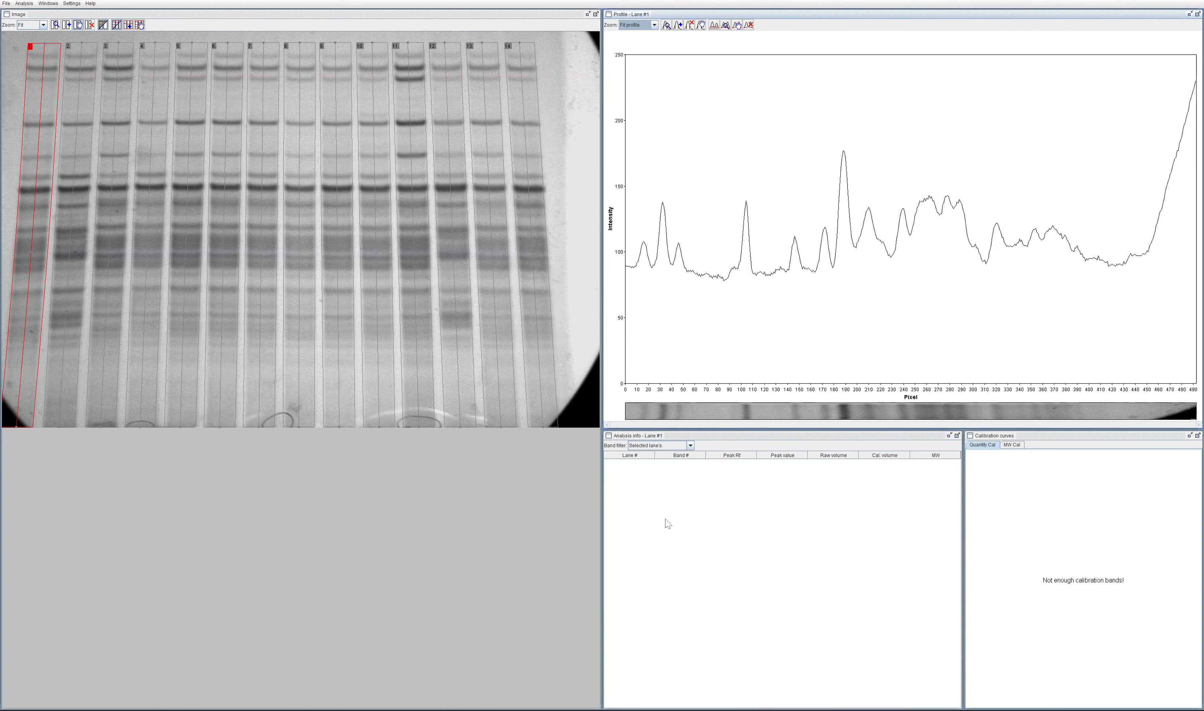
# Step: Select lanes 2 and 1 in turn to view their profiles, then open and dismiss the Detect lanes dialog
pyautogui.click(80, 68)
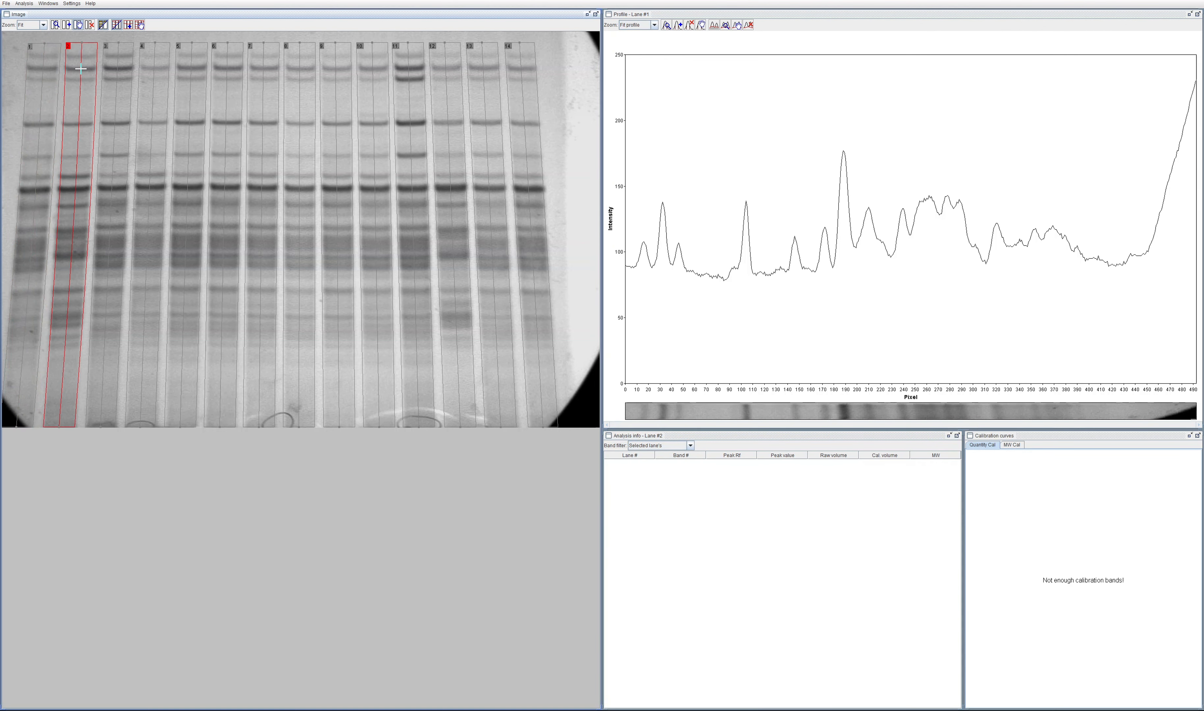
pyautogui.click(51, 68)
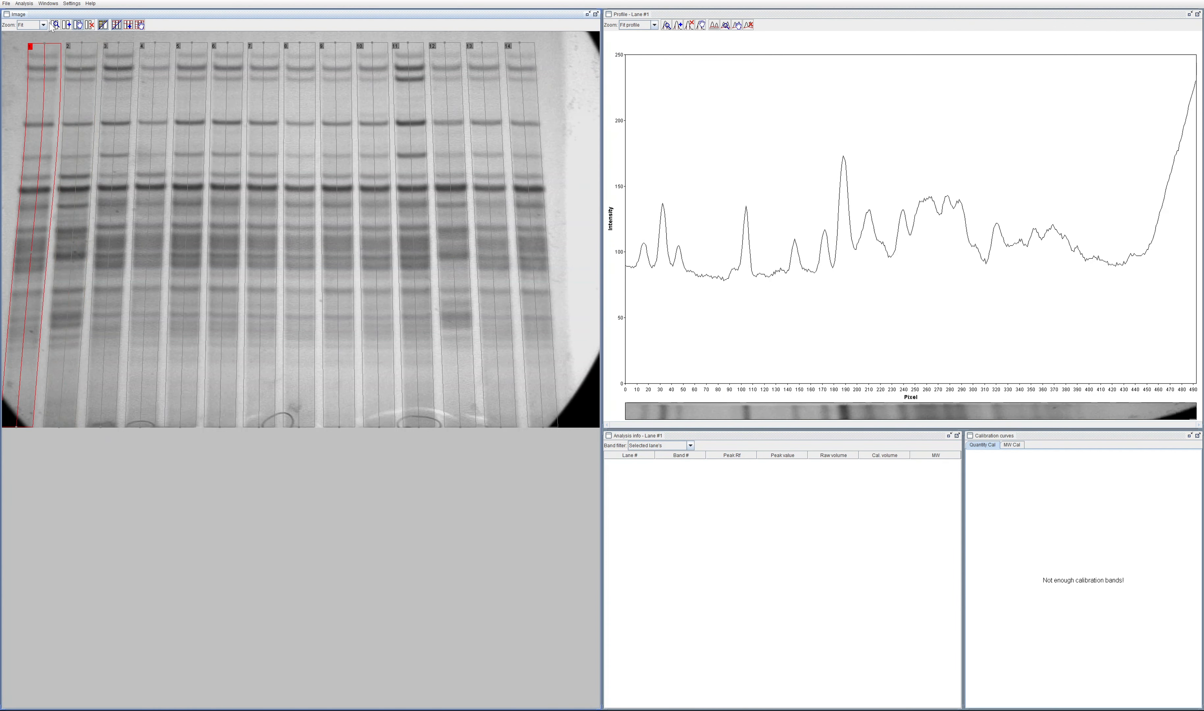
pyautogui.click(55, 25)
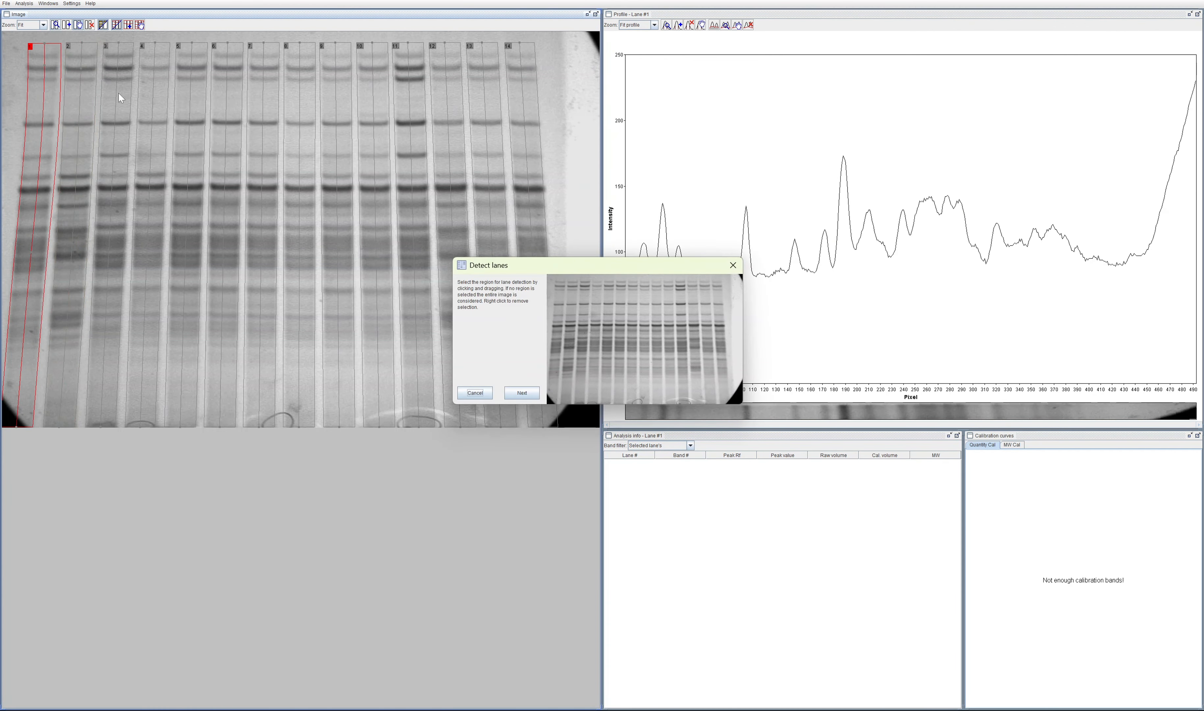
pyautogui.click(733, 266)
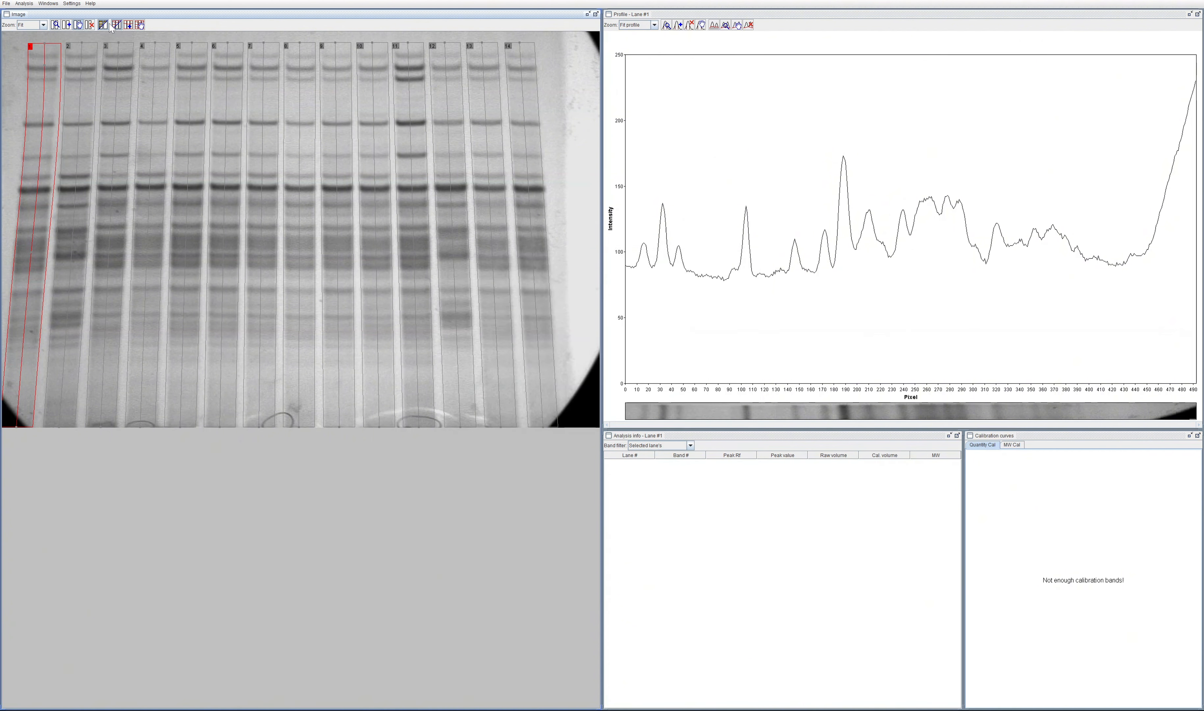
# Step: Switch to band editing and select band 12 of lane 10 in the gel image
pyautogui.click(76, 23)
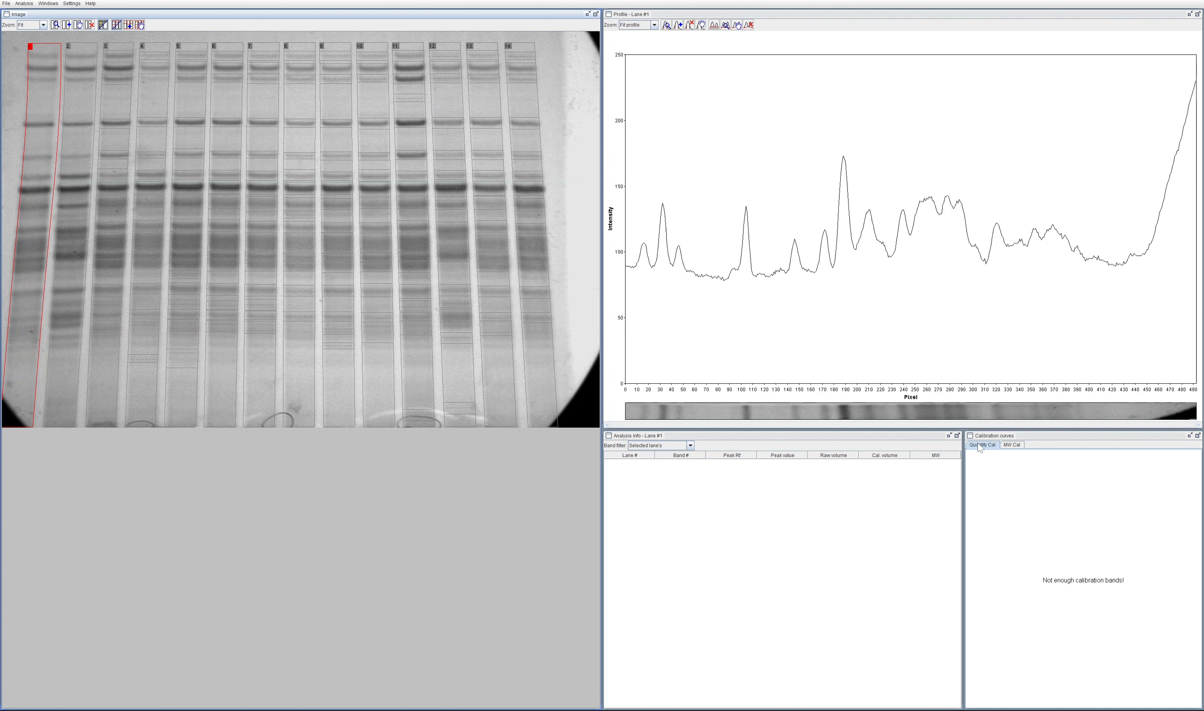
pyautogui.click(321, 277)
pyautogui.click(369, 276)
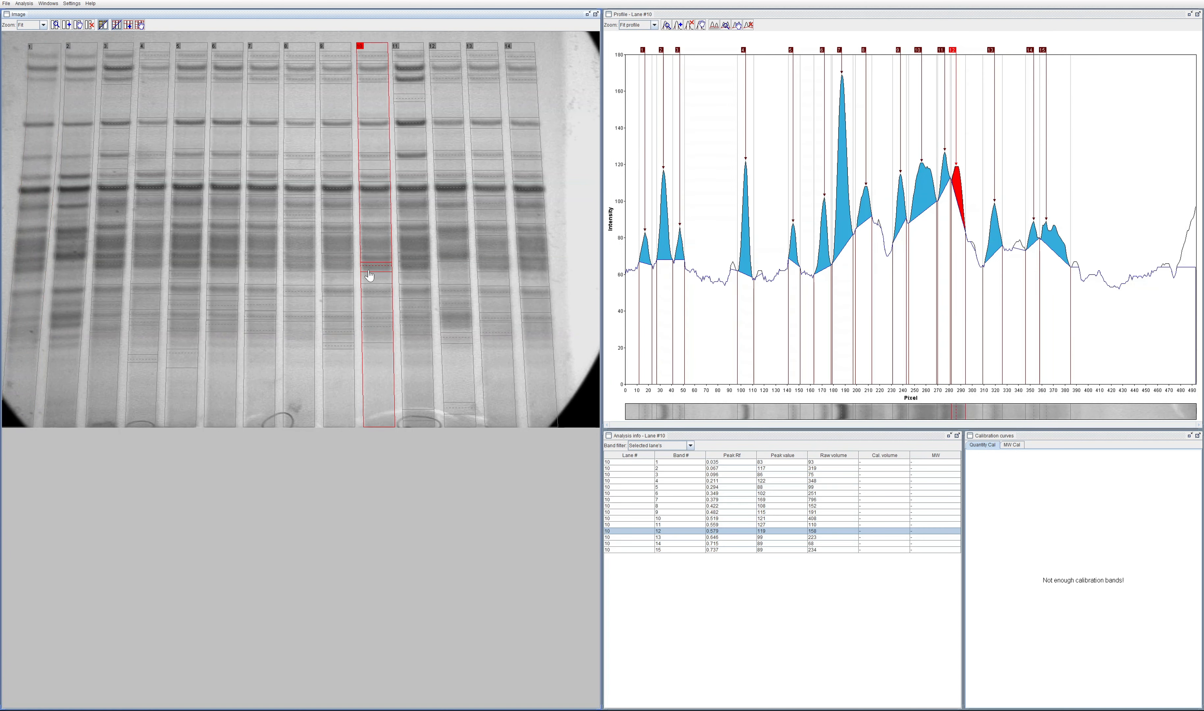
# Step: Enlarge and restore the band table, then select bands 13, 8 and 1 of lane 10 in it
pyautogui.doubleClick(640, 436)
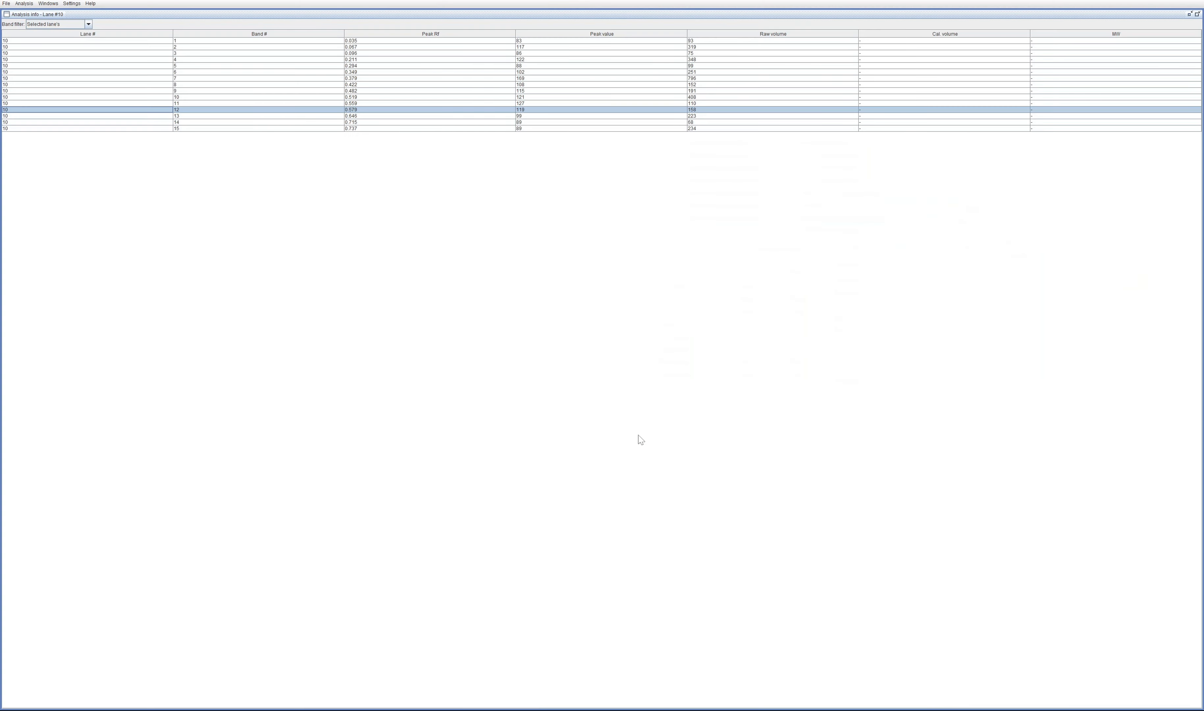
pyautogui.doubleClick(36, 15)
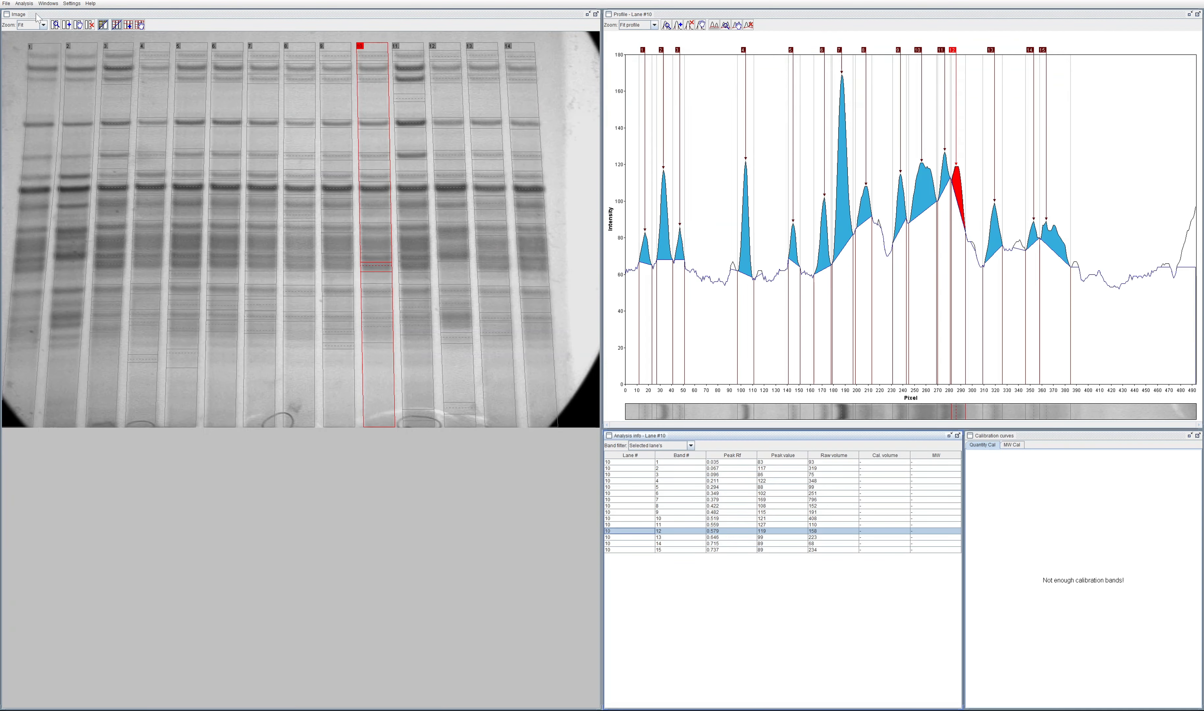
pyautogui.click(683, 537)
pyautogui.click(658, 506)
pyautogui.click(611, 462)
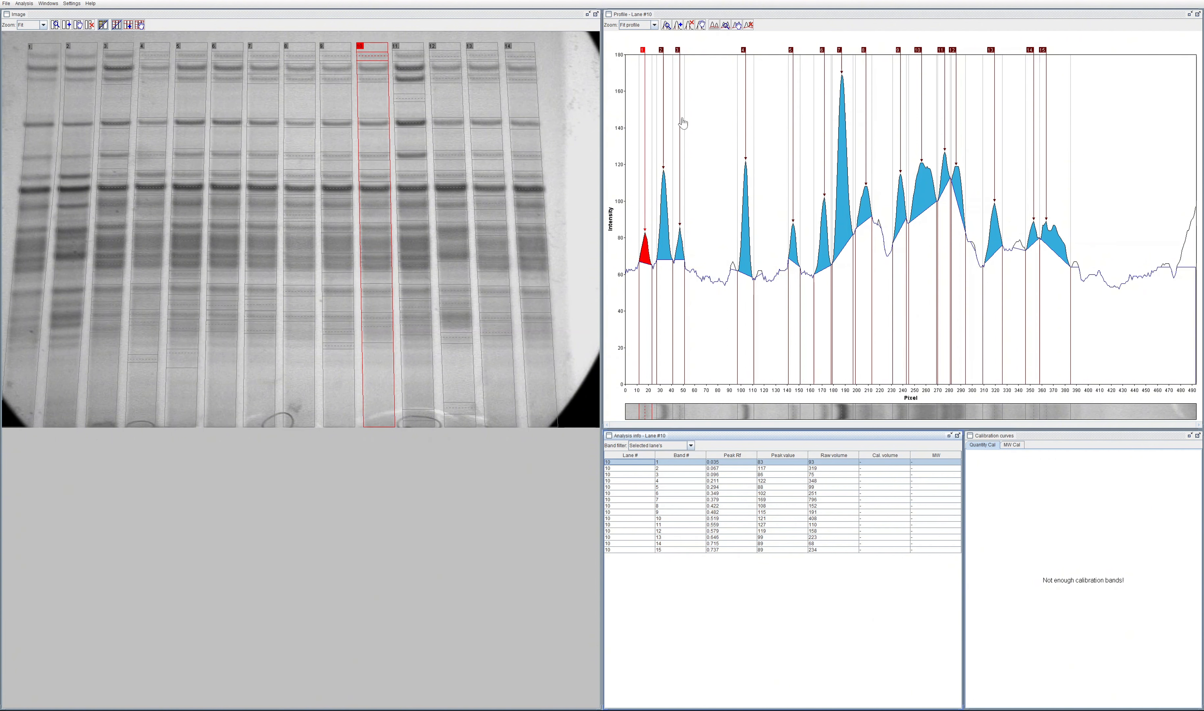
# Step: Switch to Phoretix 1D and examine the available background methods for lane 1 in a widened window
pyautogui.hotkey('alt', 'Tab')
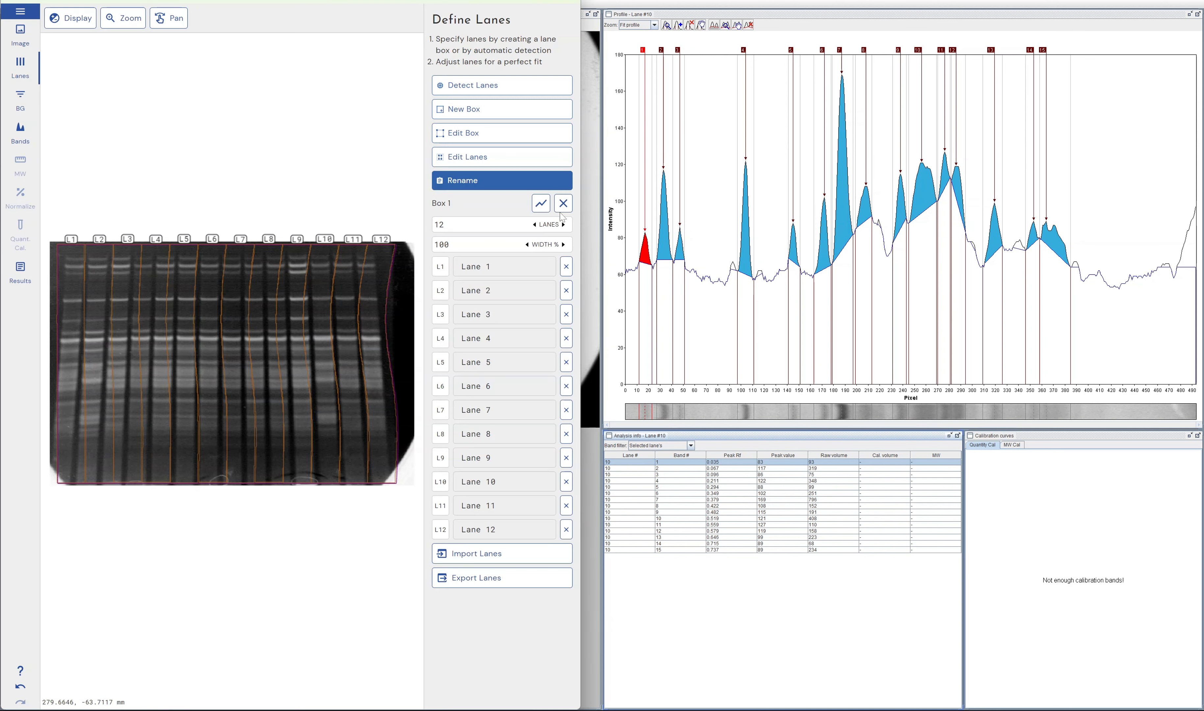
pyautogui.moveTo(583, 226); pyautogui.dragTo(617, 228)
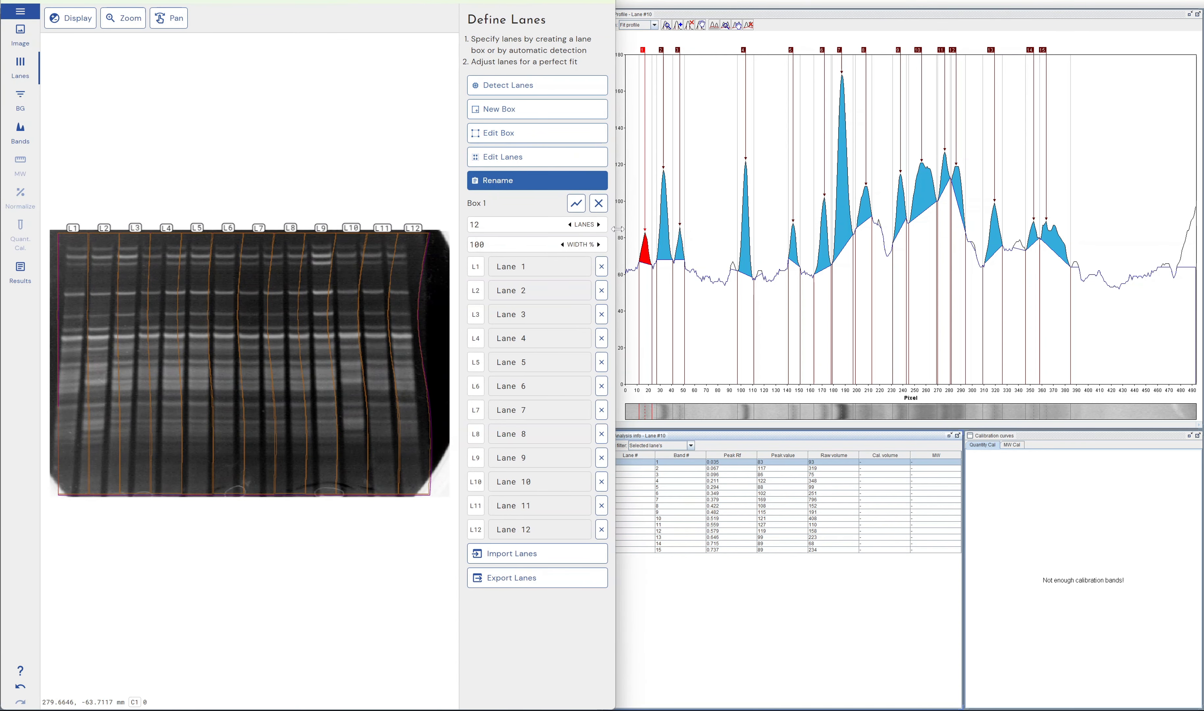
pyautogui.click(20, 101)
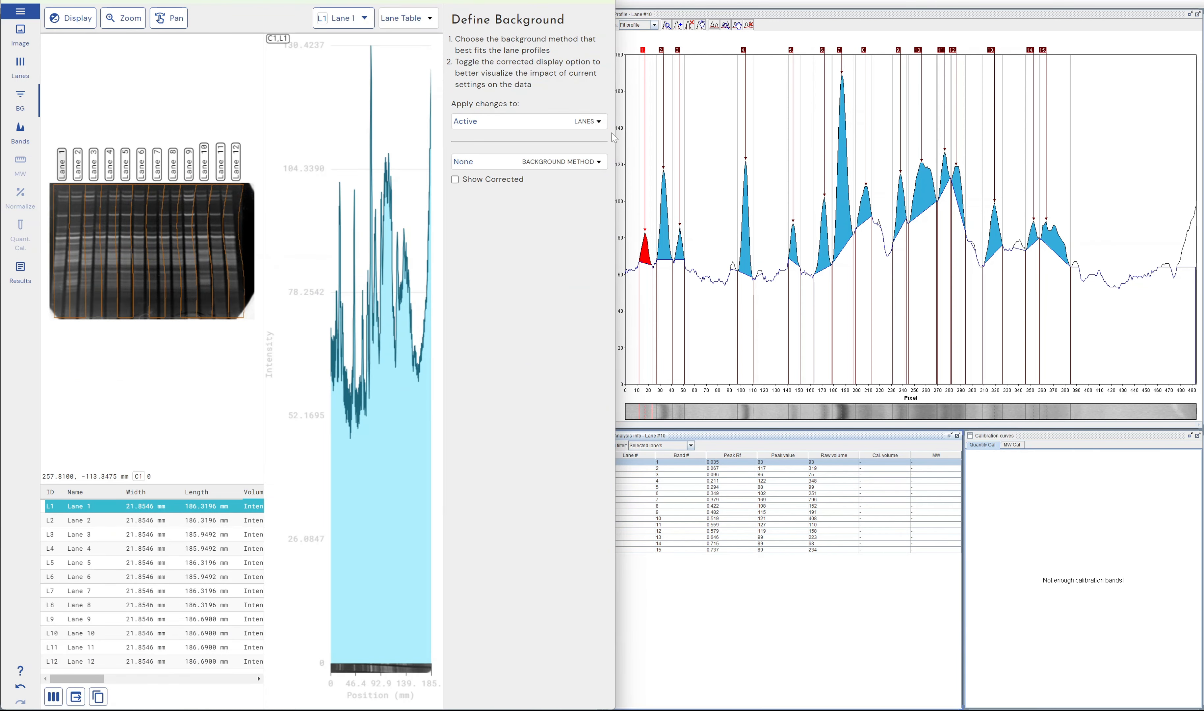
pyautogui.moveTo(616, 134); pyautogui.dragTo(1189, 189)
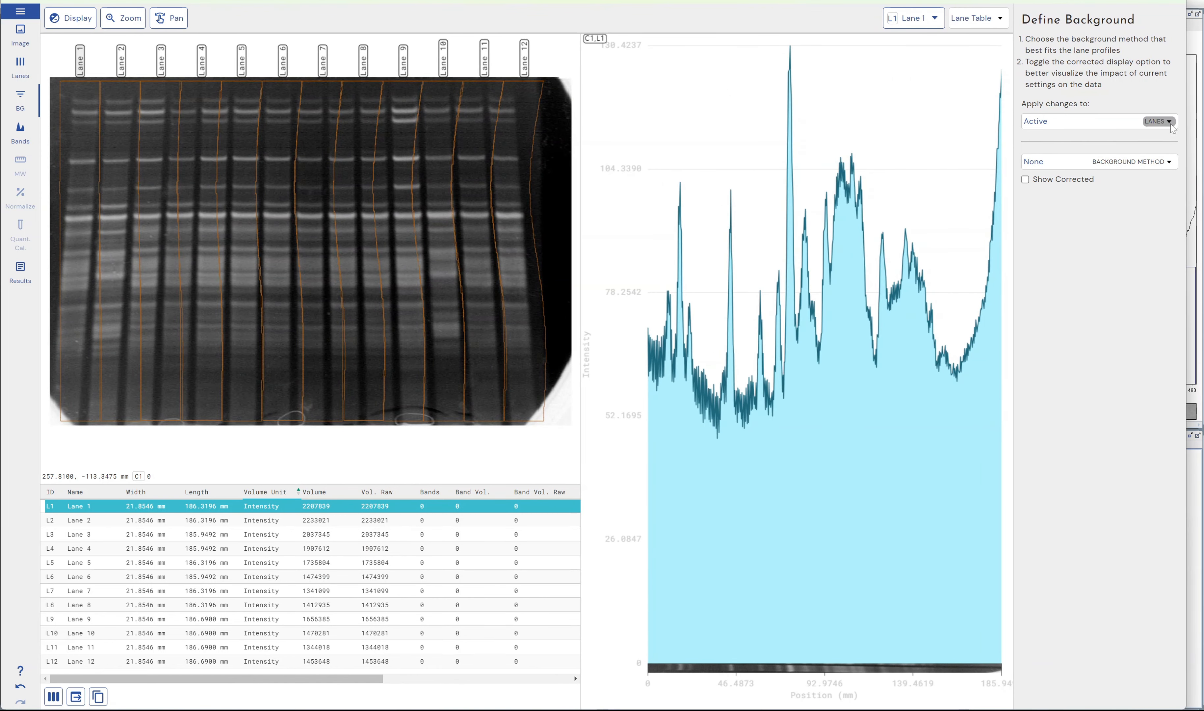
pyautogui.click(1116, 163)
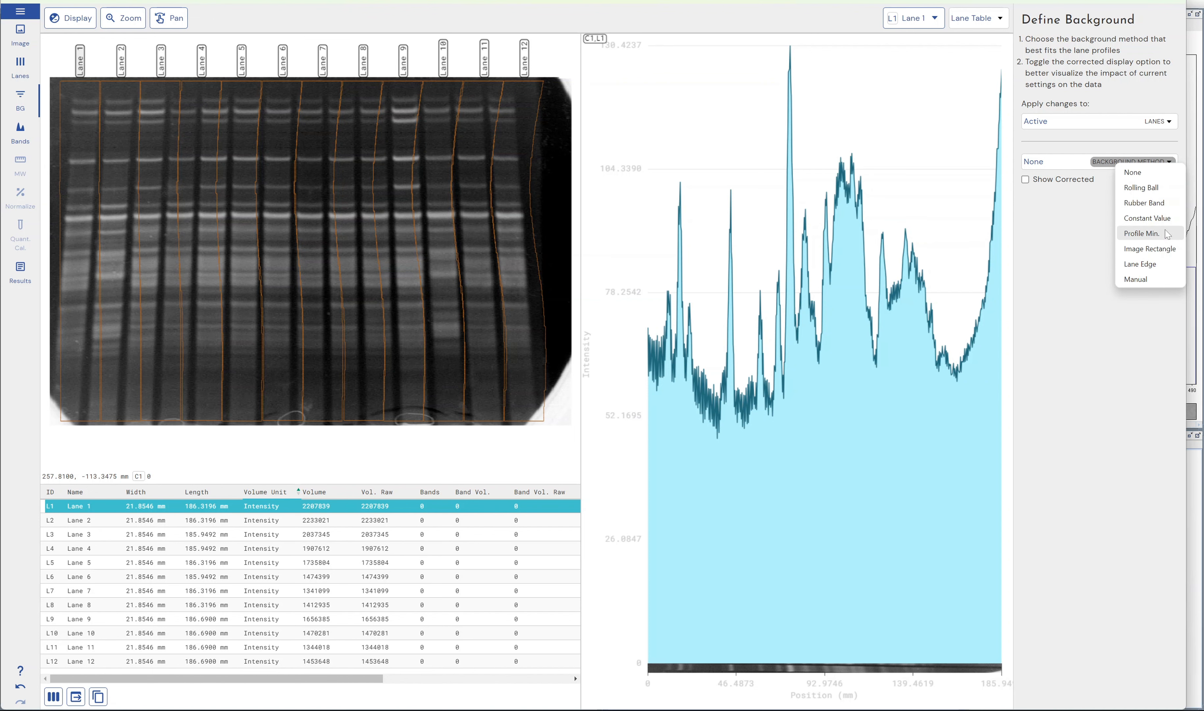
pyautogui.click(1095, 341)
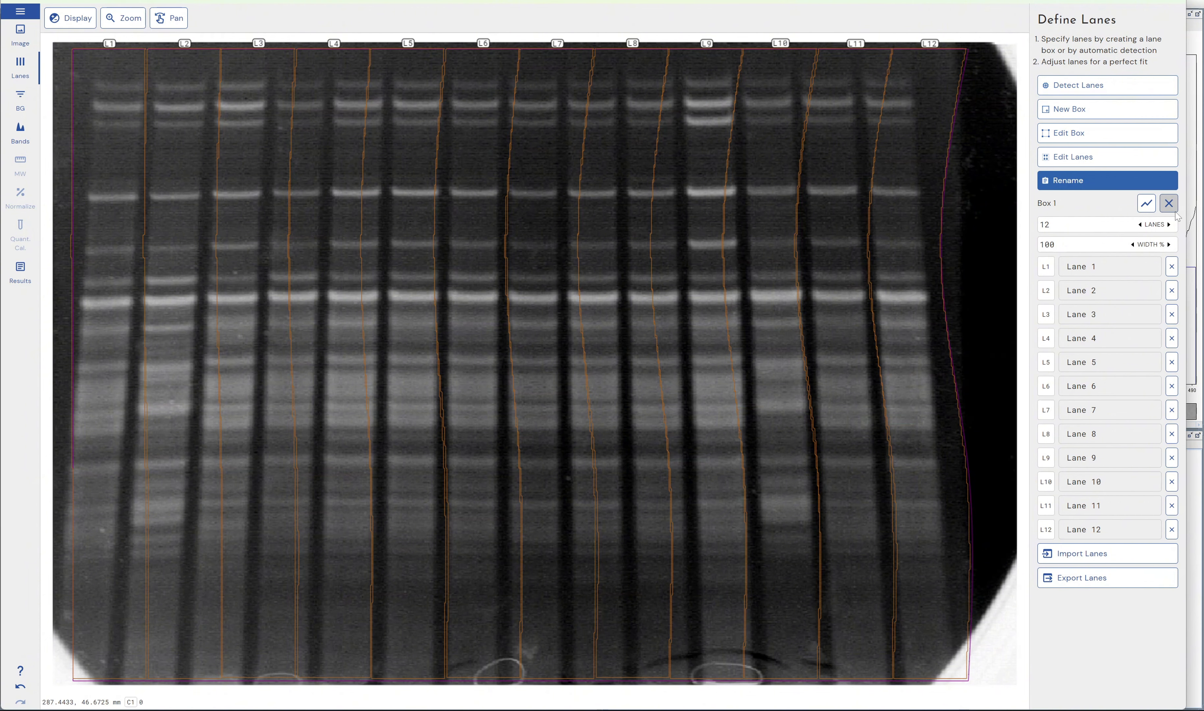
# Step: Replace the 12-lane box with automatically detected lanes and detect bands on all of them using the Default preset
pyautogui.click(1168, 203)
pyautogui.click(1090, 85)
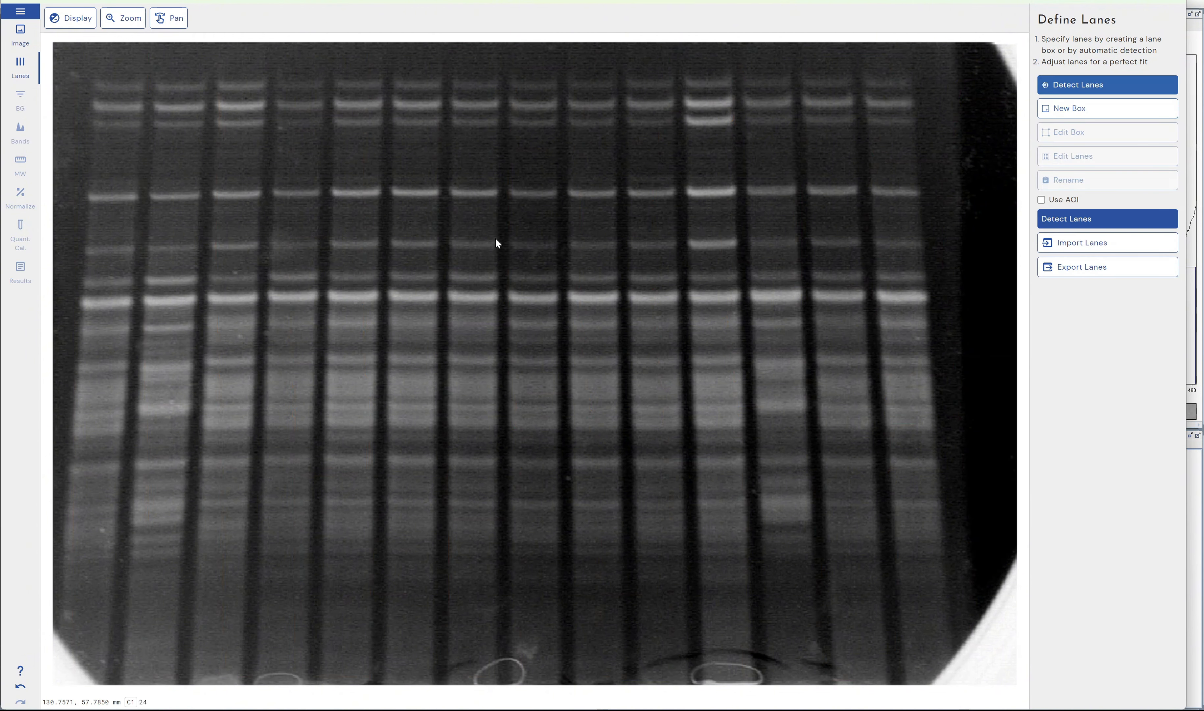
pyautogui.click(1060, 217)
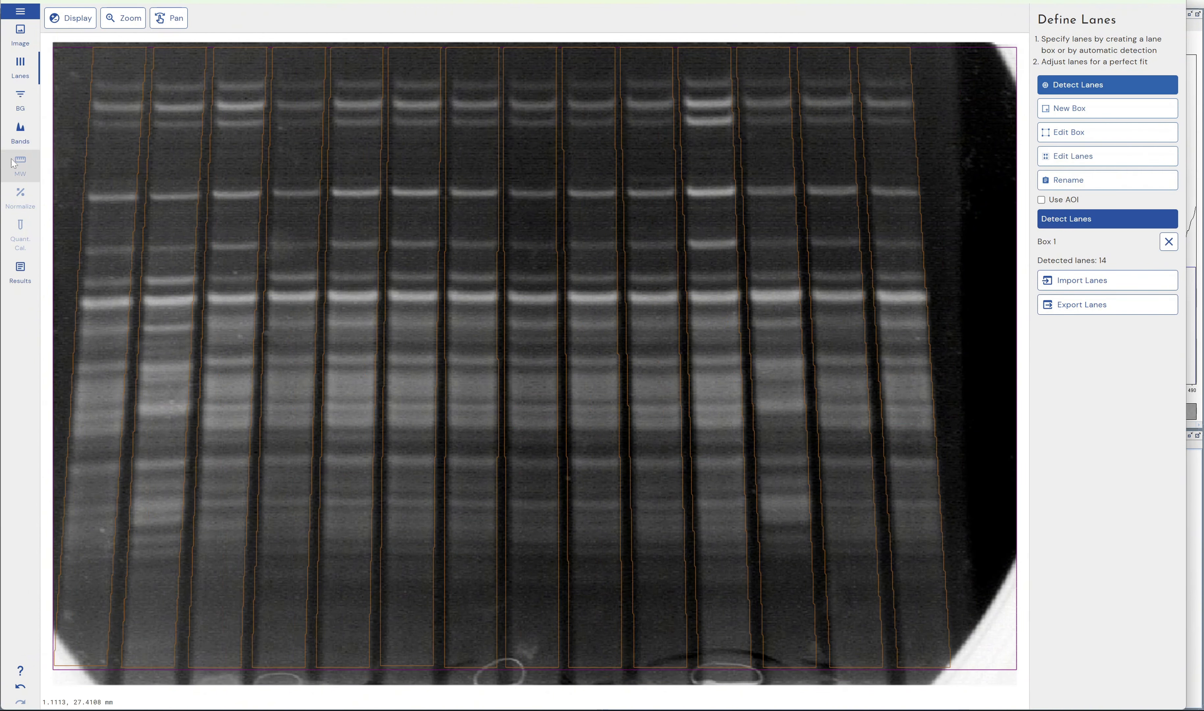
pyautogui.click(20, 132)
pyautogui.click(1081, 295)
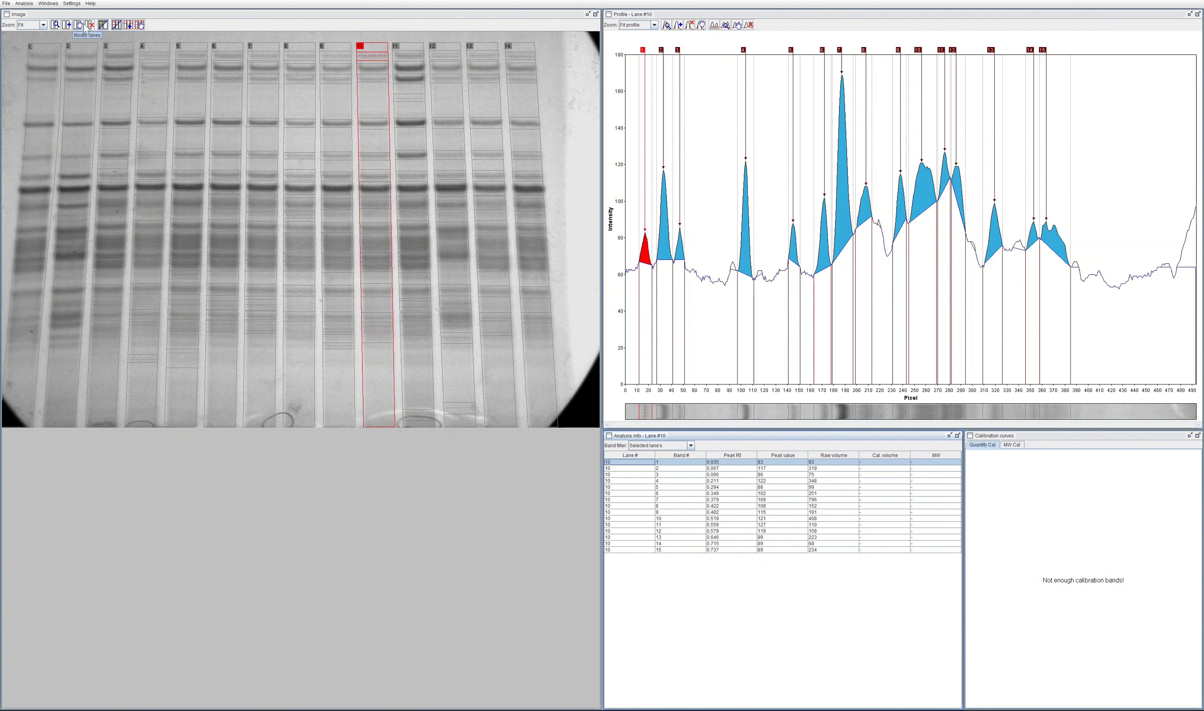
# Step: Switch to GelAnalyzer, select lane 12 and manually add a band at about pixel 403 in its profile
pyautogui.click(456, 375)
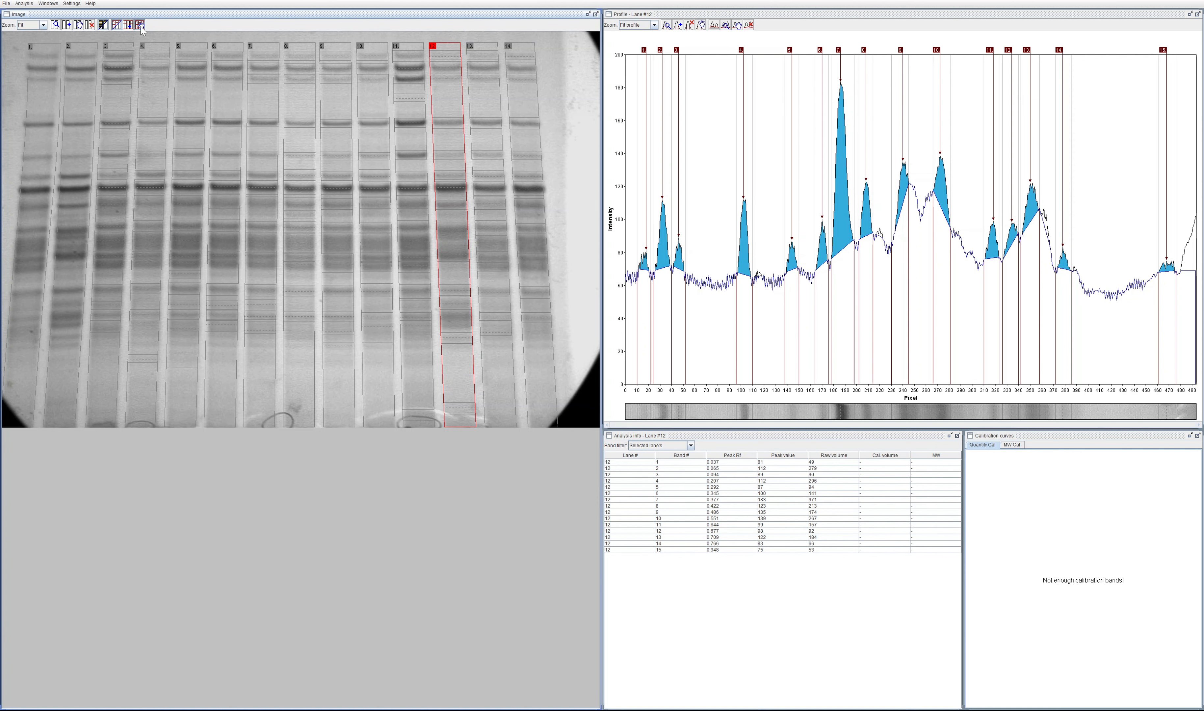
pyautogui.click(23, 3)
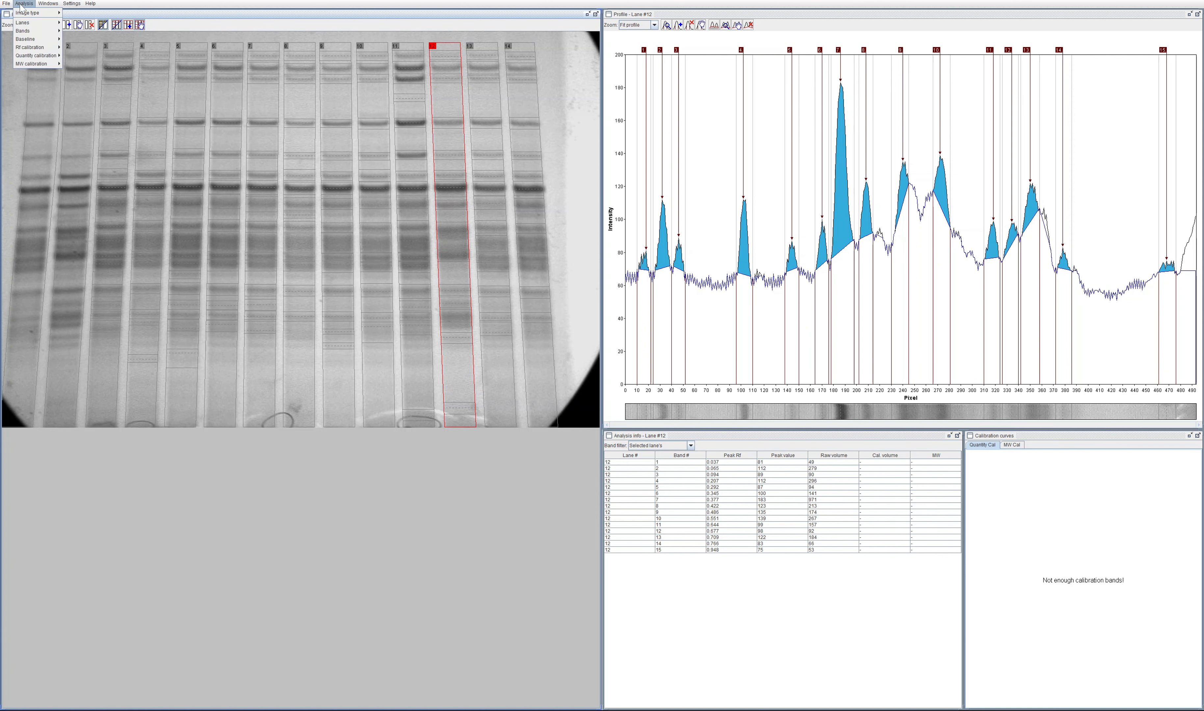
pyautogui.moveTo(30, 30)
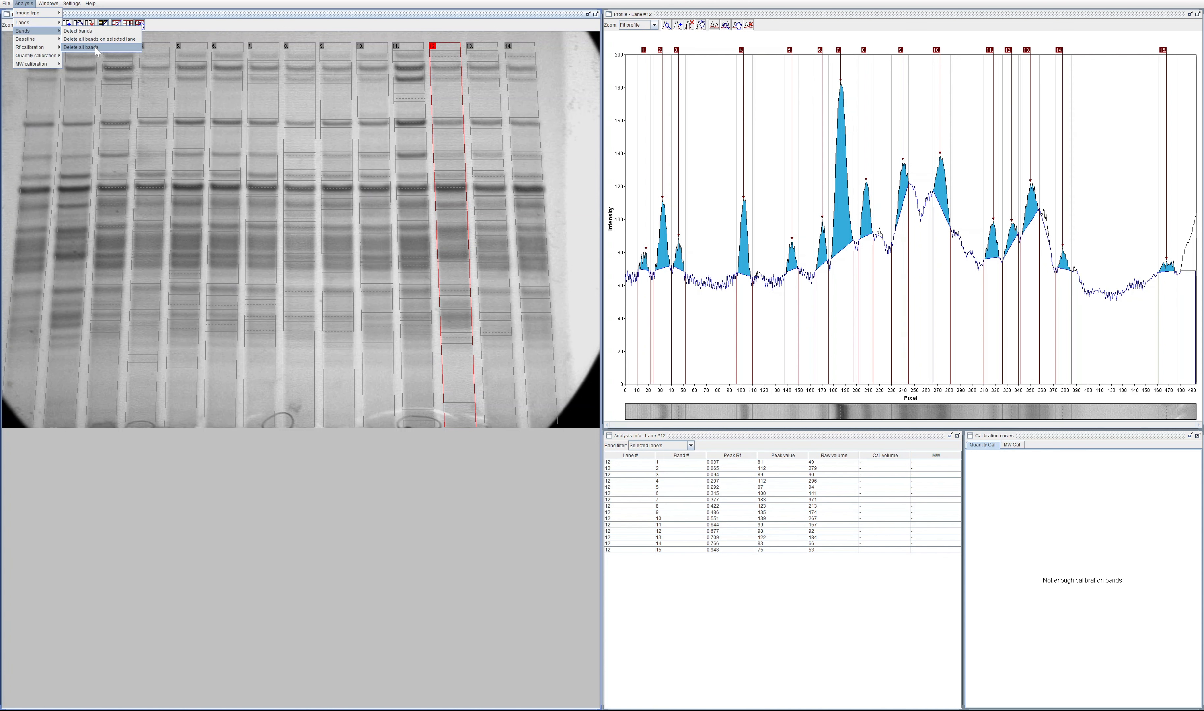
pyautogui.click(928, 8)
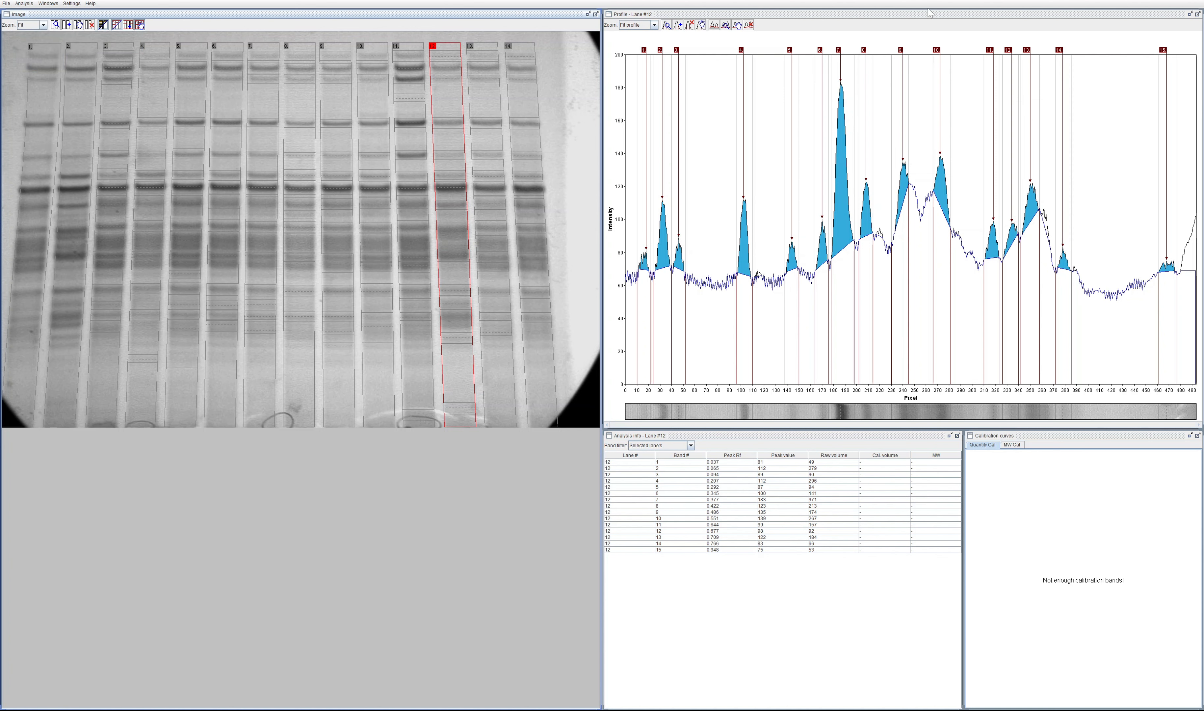
pyautogui.click(1112, 215)
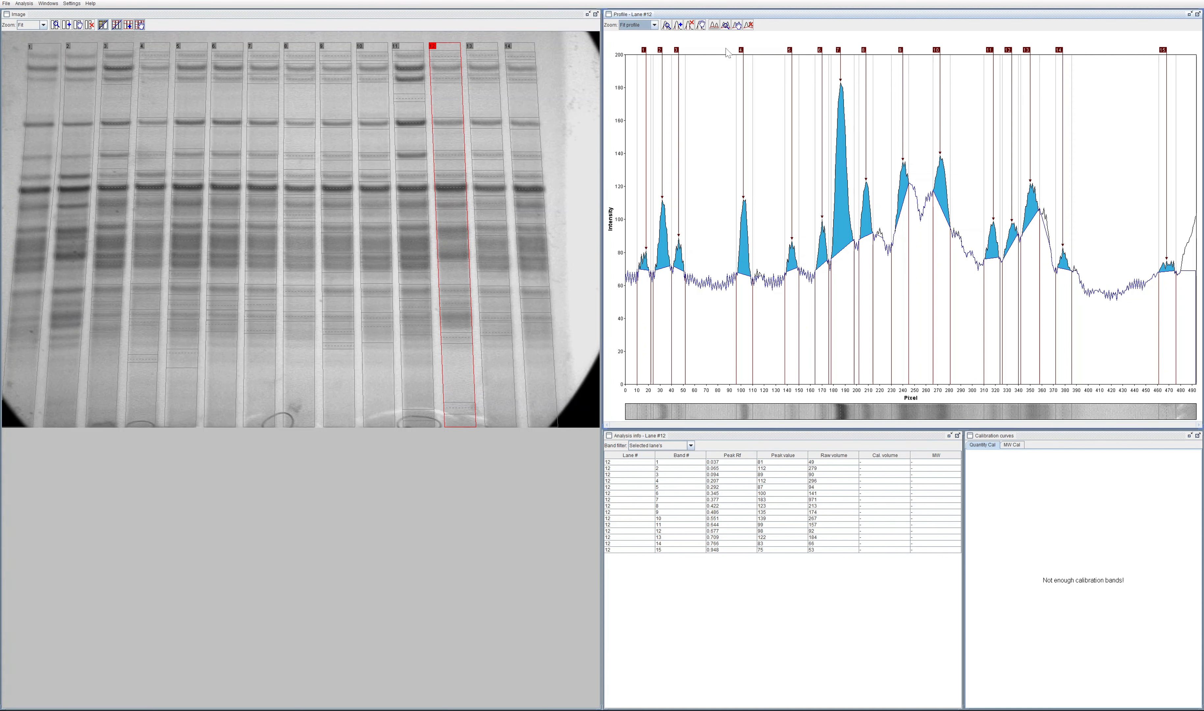
pyautogui.click(677, 27)
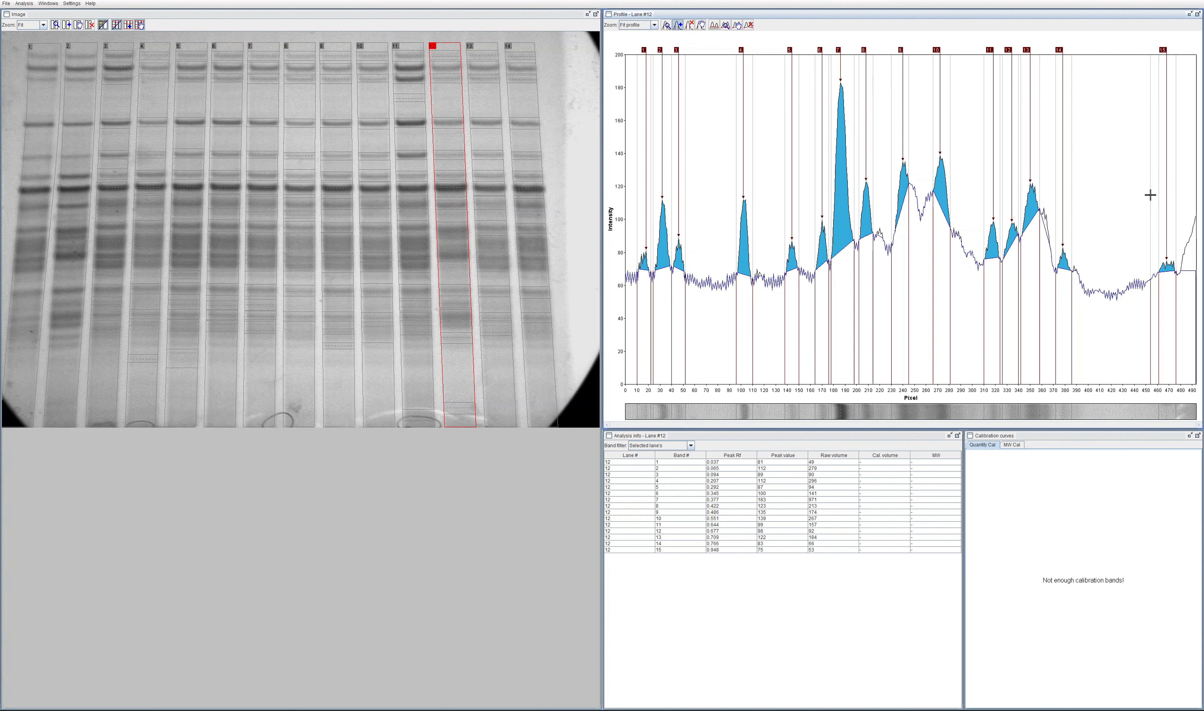
pyautogui.click(1092, 230)
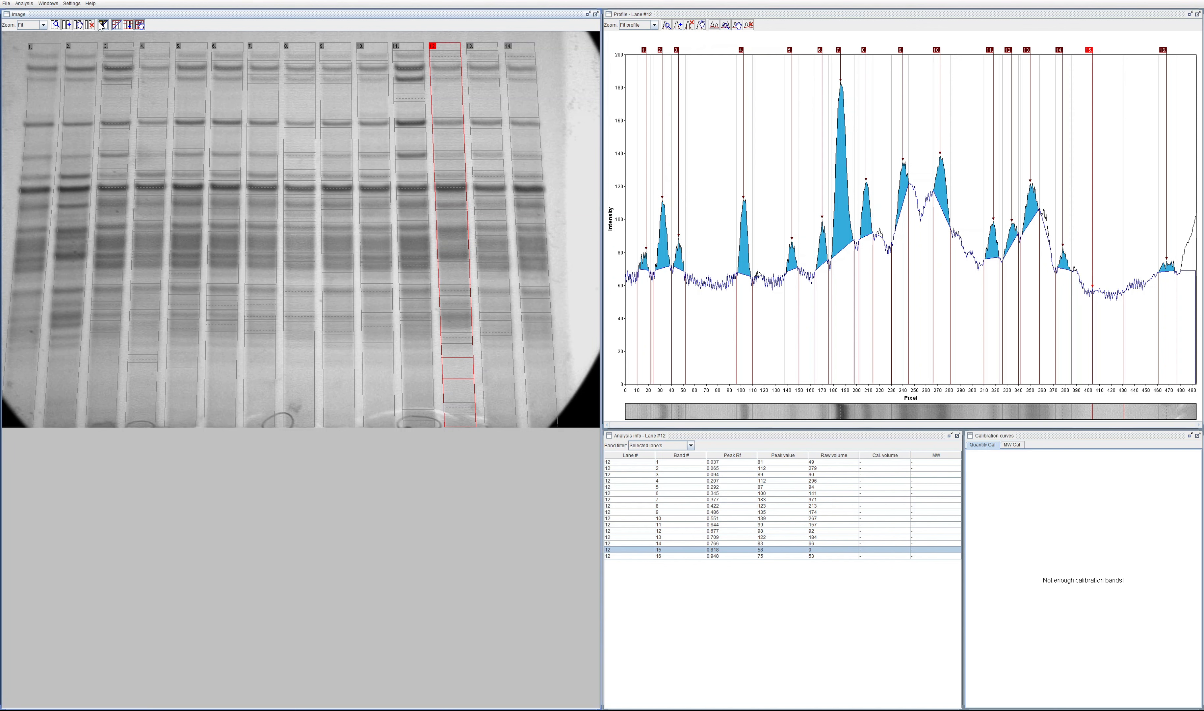
# Step: Draw a slanted new lane alongside the outer edge of lane 14 in the gel image
pyautogui.click(539, 47)
pyautogui.click(574, 400)
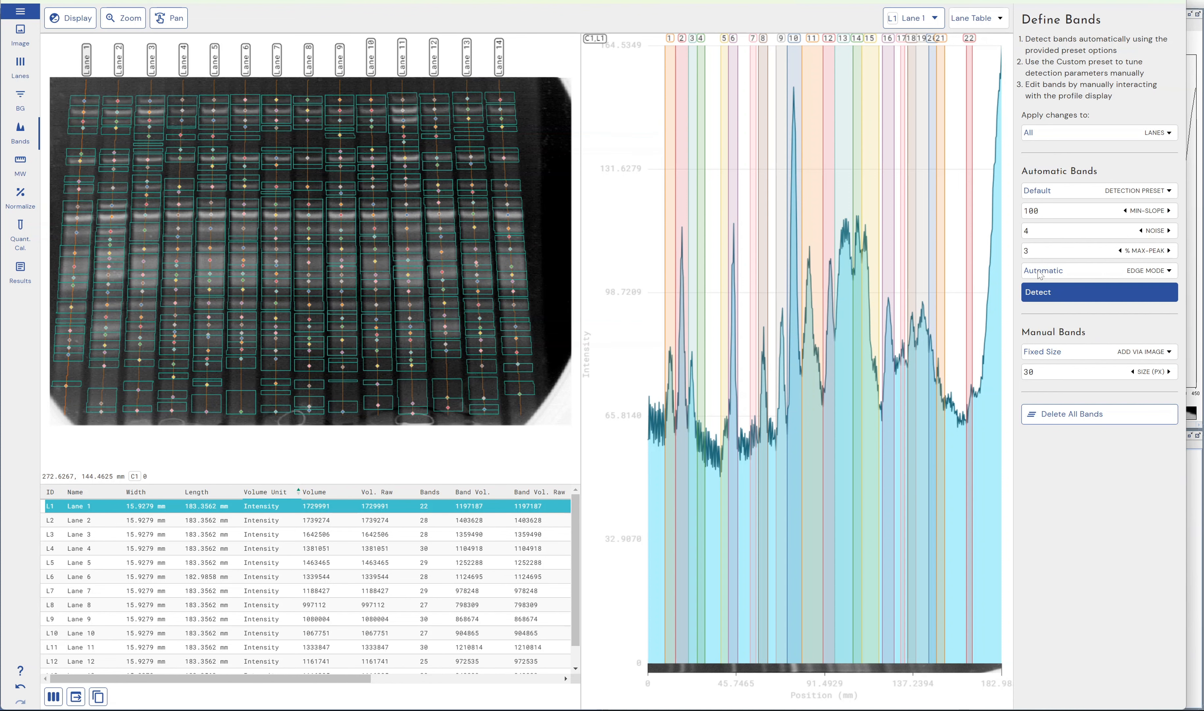
# Step: View the molecular weight stage in Phoretix 1D, and the MW calibration curve and MW standard selection in GelAnalyzer
pyautogui.click(15, 177)
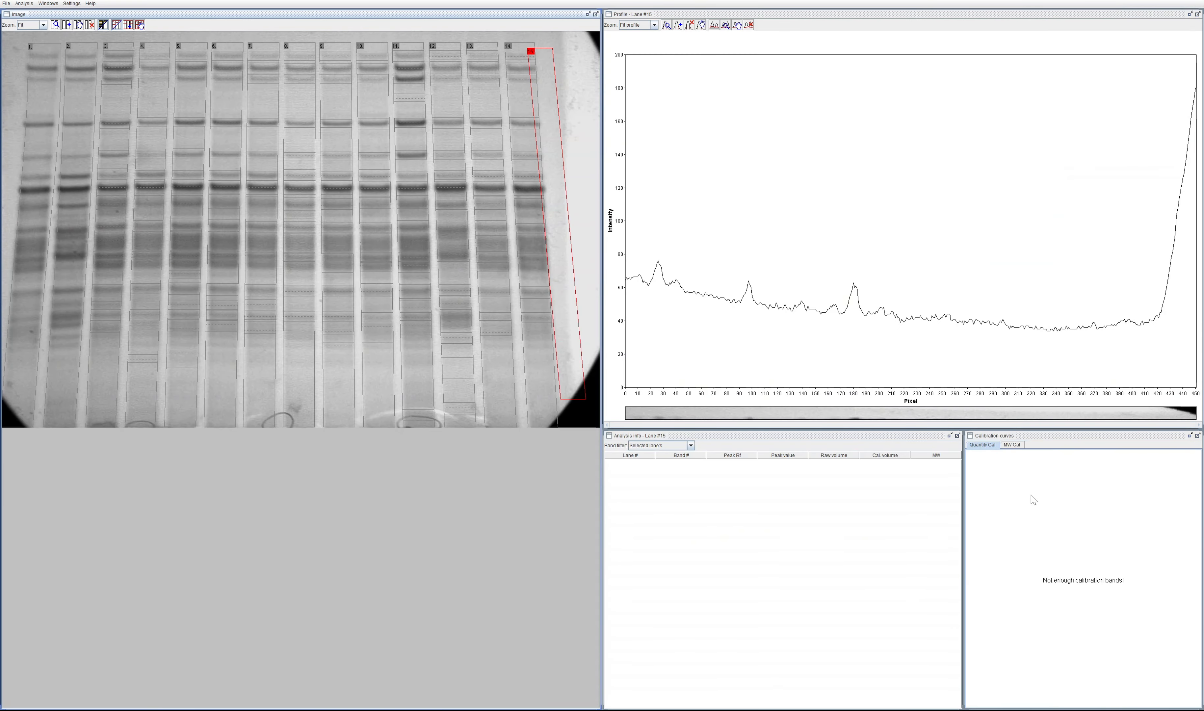
pyautogui.click(1013, 446)
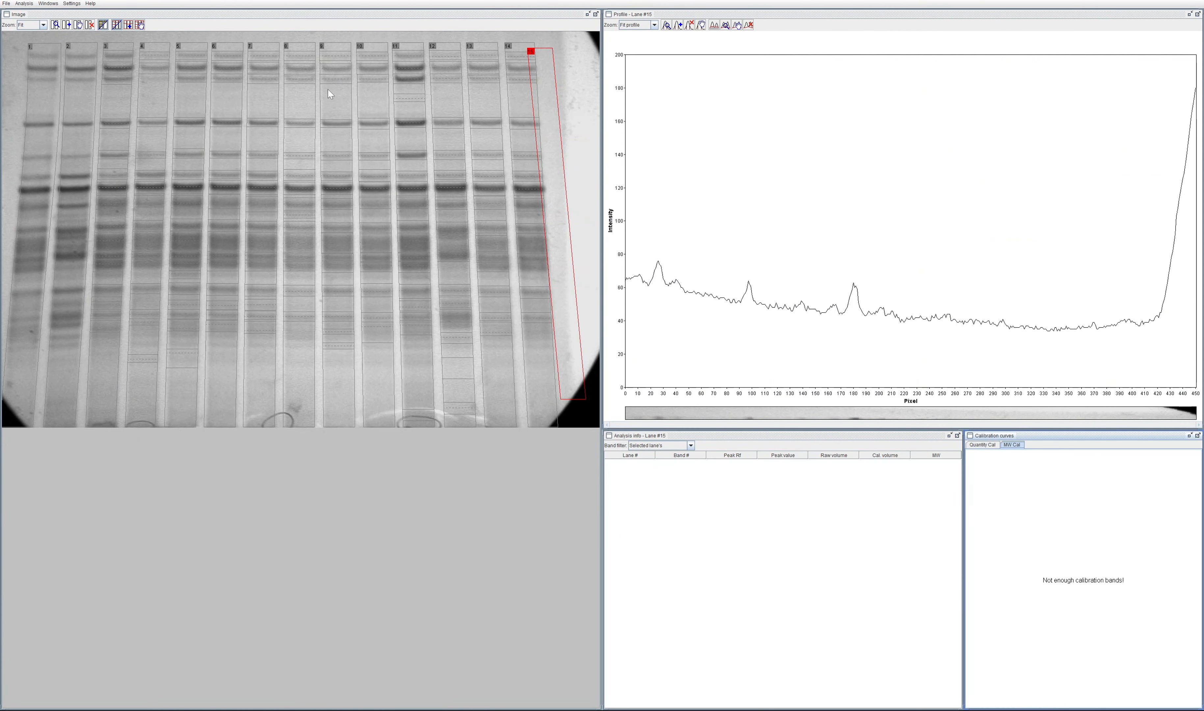
pyautogui.click(23, 3)
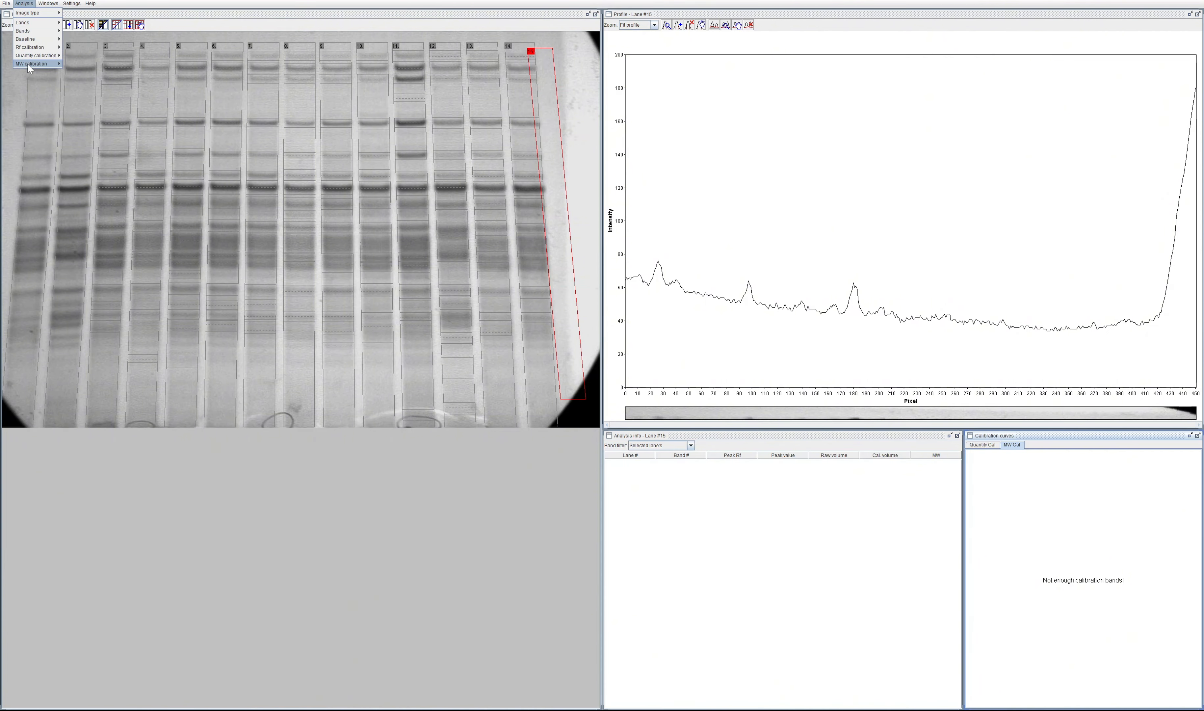
pyautogui.moveTo(28, 66)
pyautogui.moveTo(105, 67)
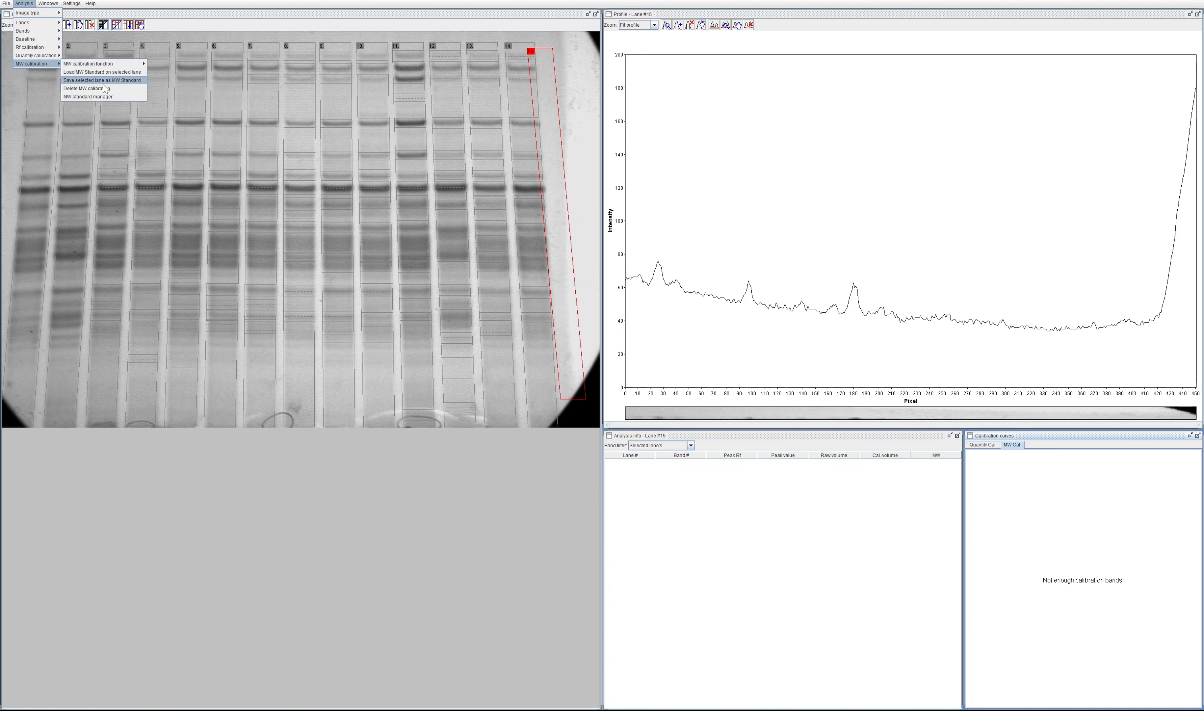
pyautogui.click(100, 73)
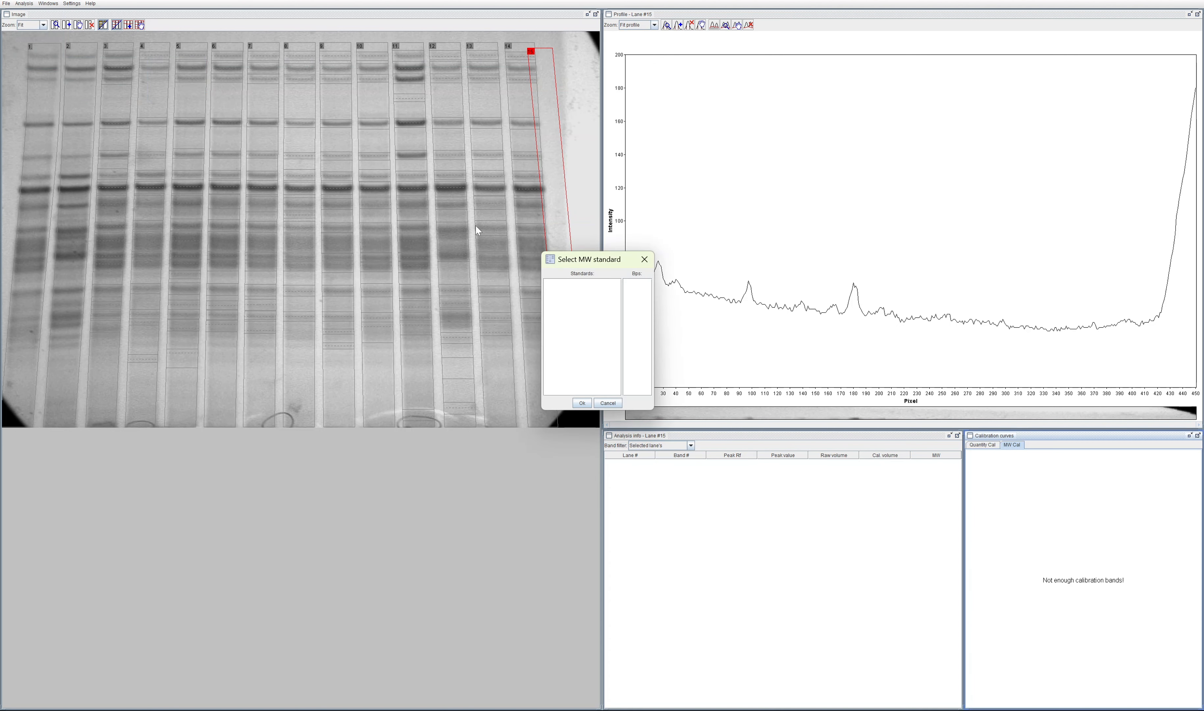
pyautogui.click(587, 408)
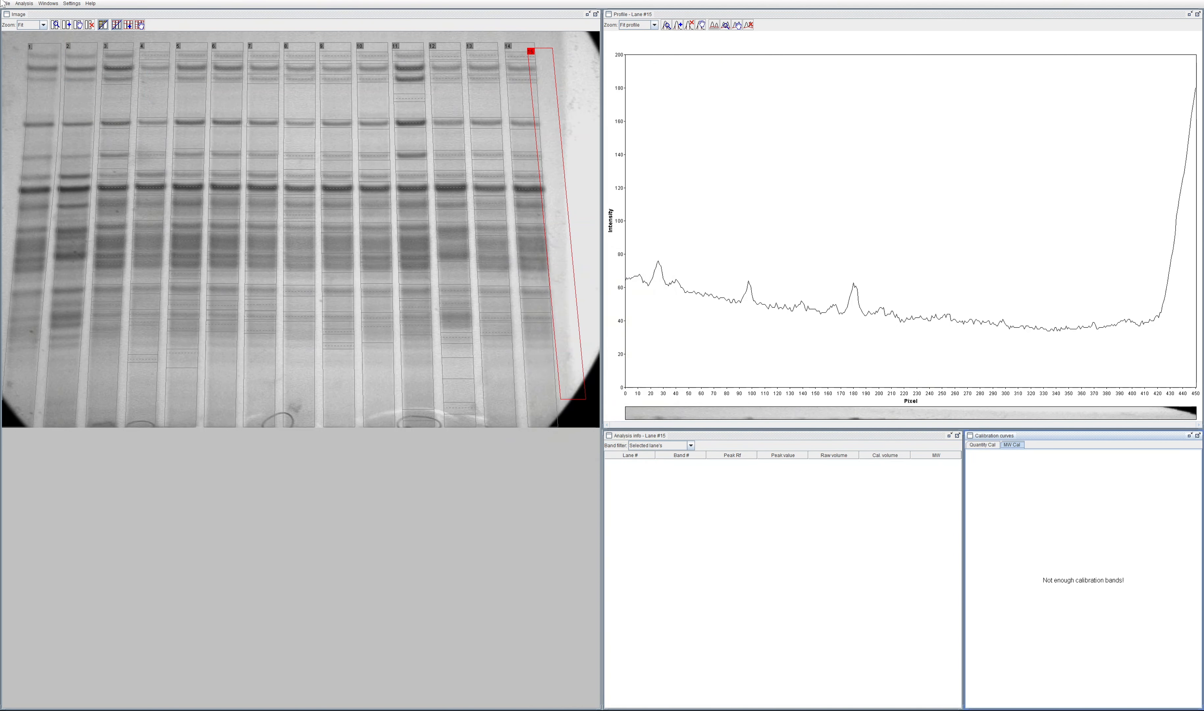
# Step: Open the MW standard manager and bring up the New standard dialog
pyautogui.click(35, 3)
pyautogui.moveTo(55, 3)
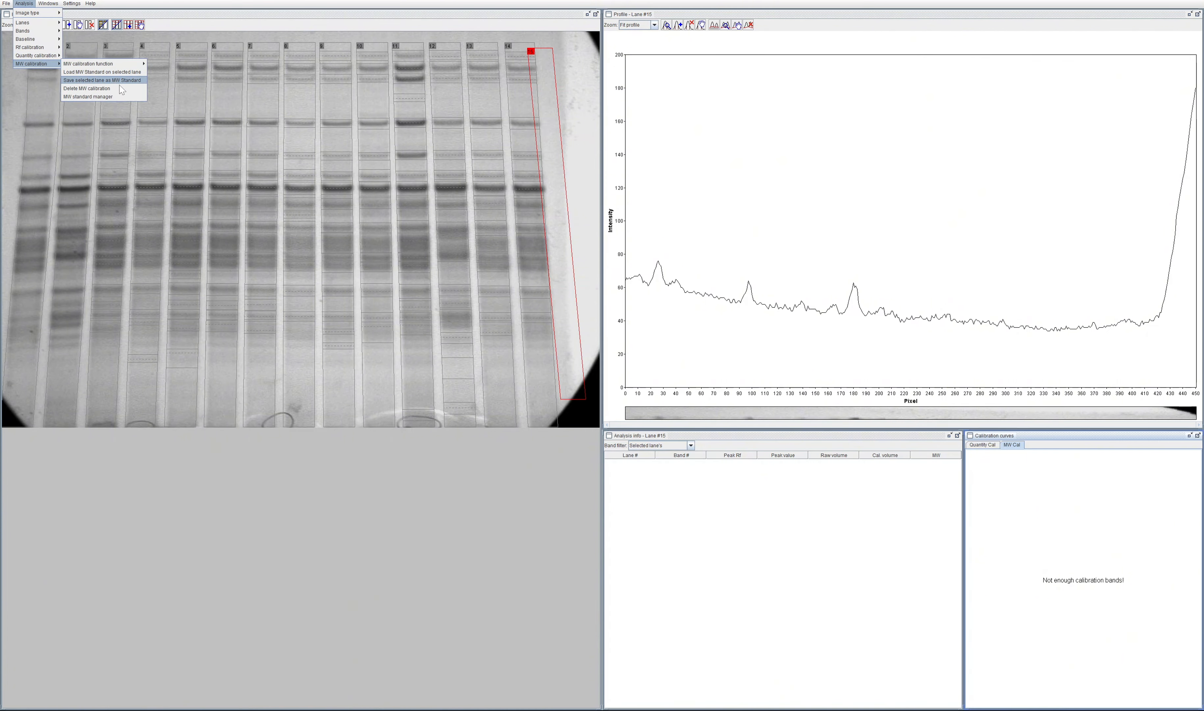
pyautogui.click(120, 97)
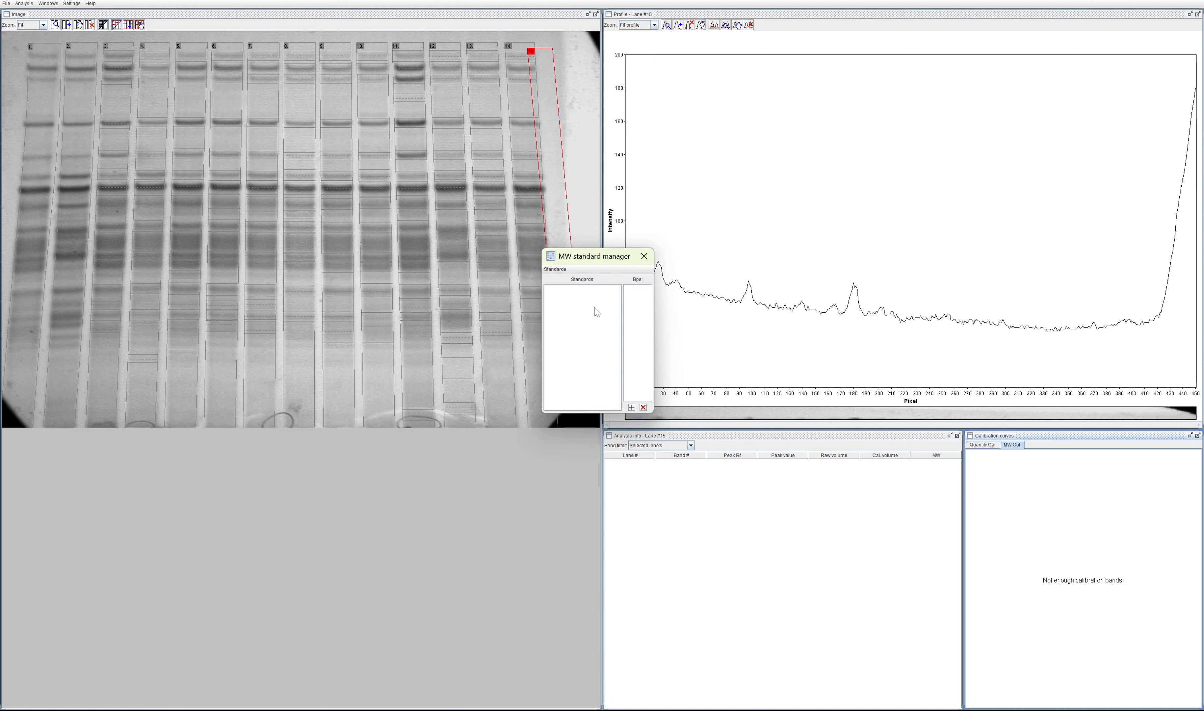
pyautogui.click(549, 270)
pyautogui.click(559, 279)
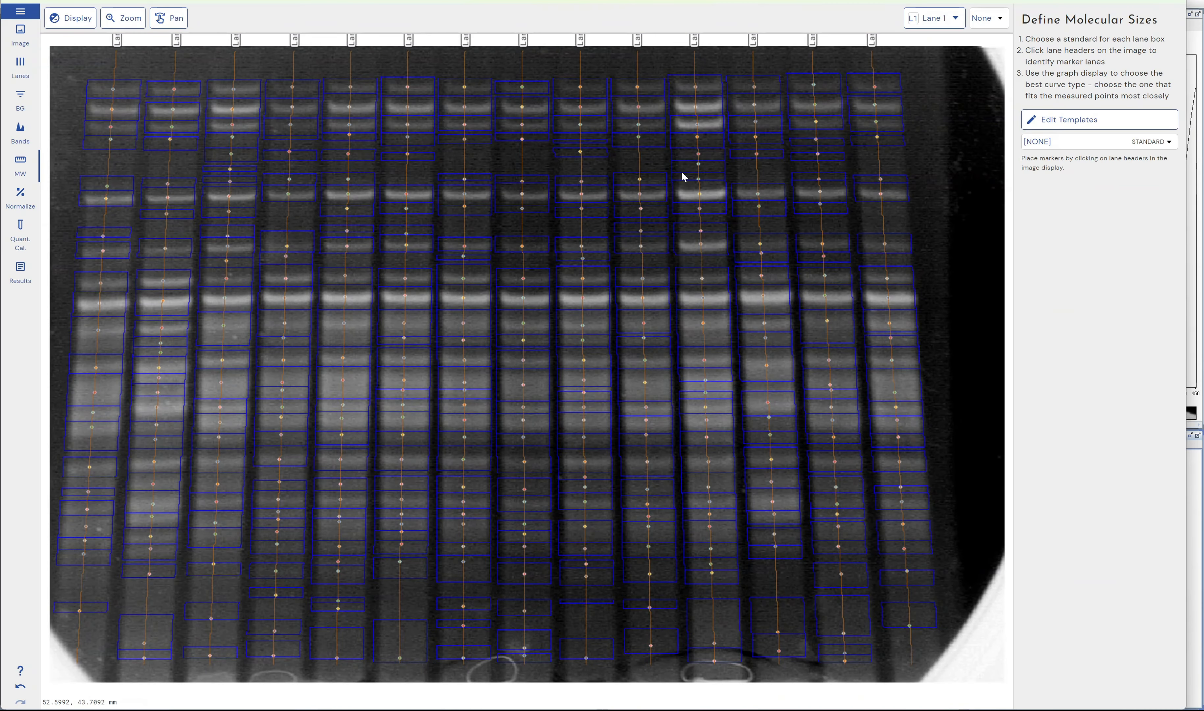
# Step: Examine the built-in size standards in Phoretix 1D, keep [NONE] selected, and cancel the New standard dialog in GelAnalyzer
pyautogui.click(1150, 141)
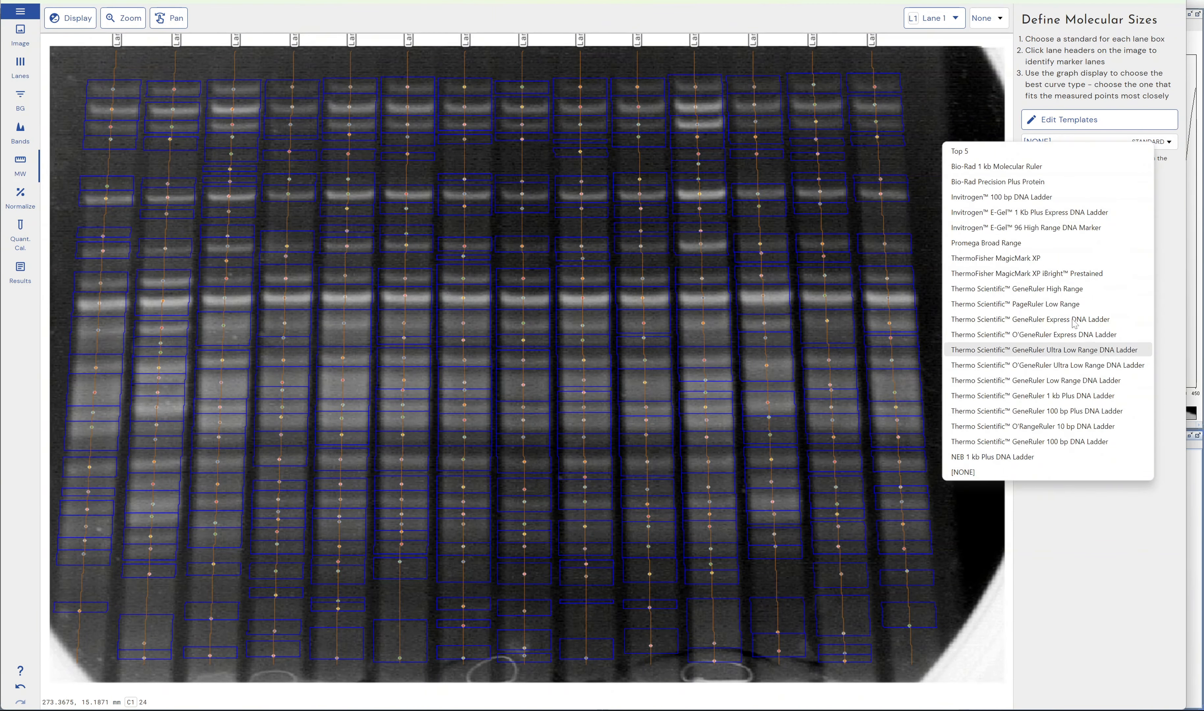
pyautogui.click(1108, 475)
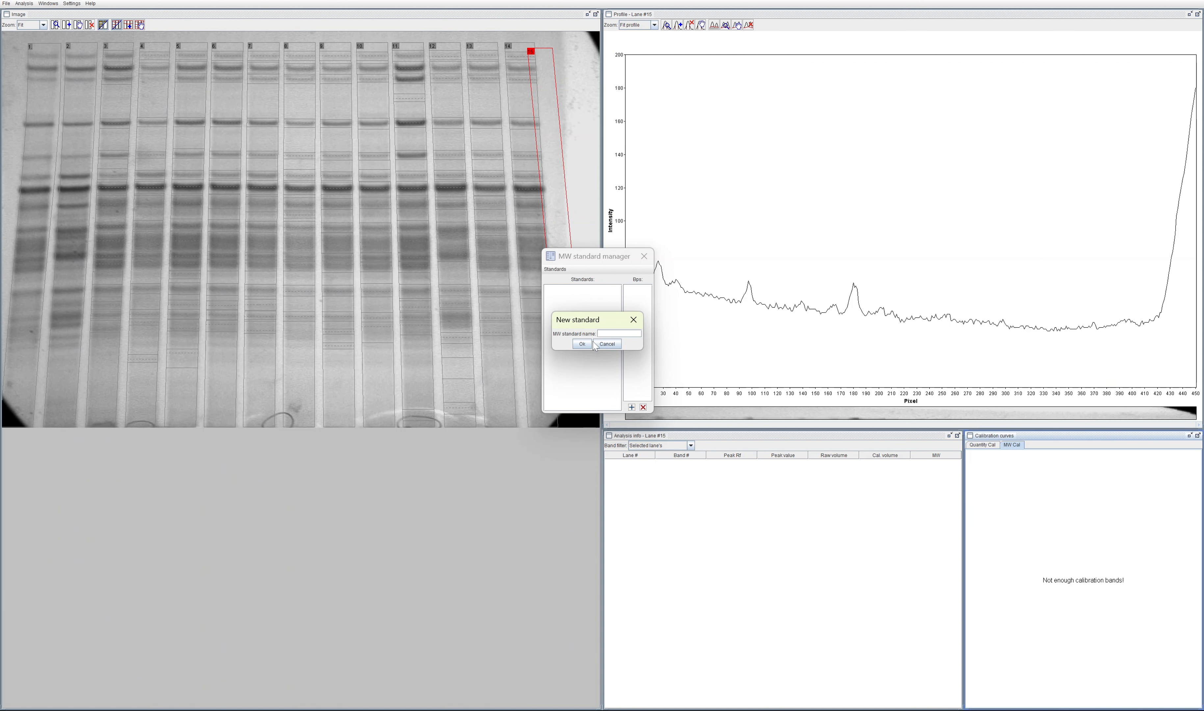
pyautogui.click(607, 343)
# Step: Create a new MW standard named Test 1 in the MW standard manager
pyautogui.click(557, 270)
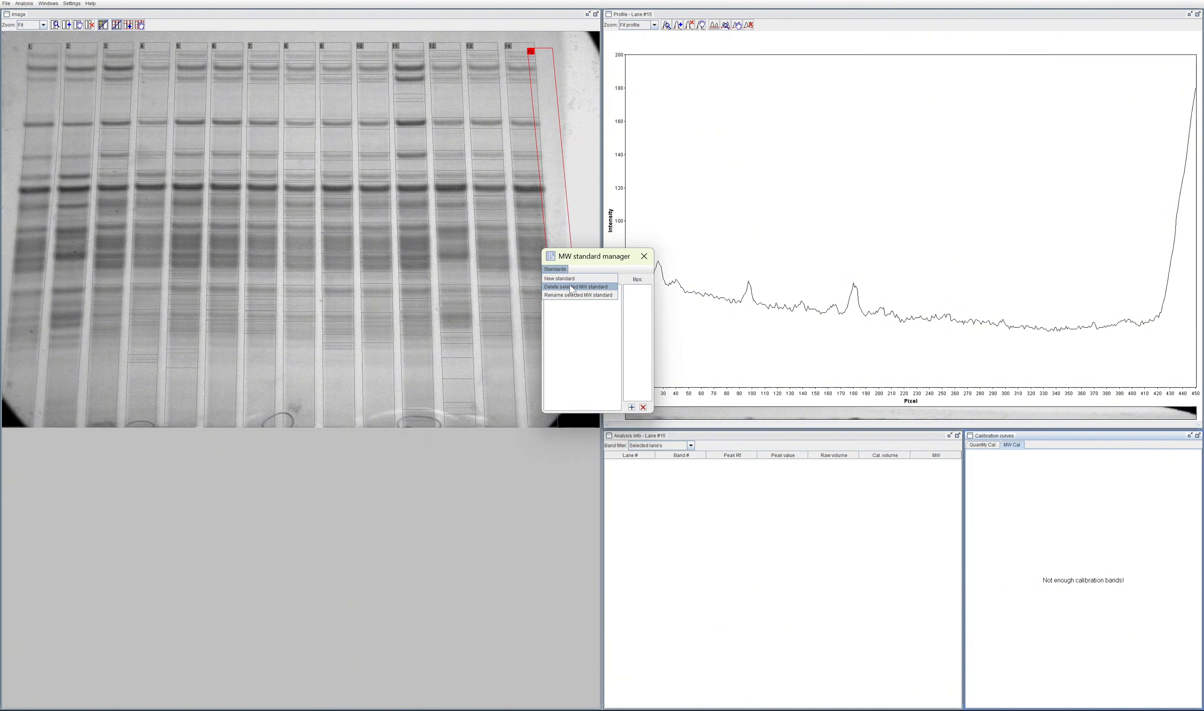
pyautogui.click(570, 279)
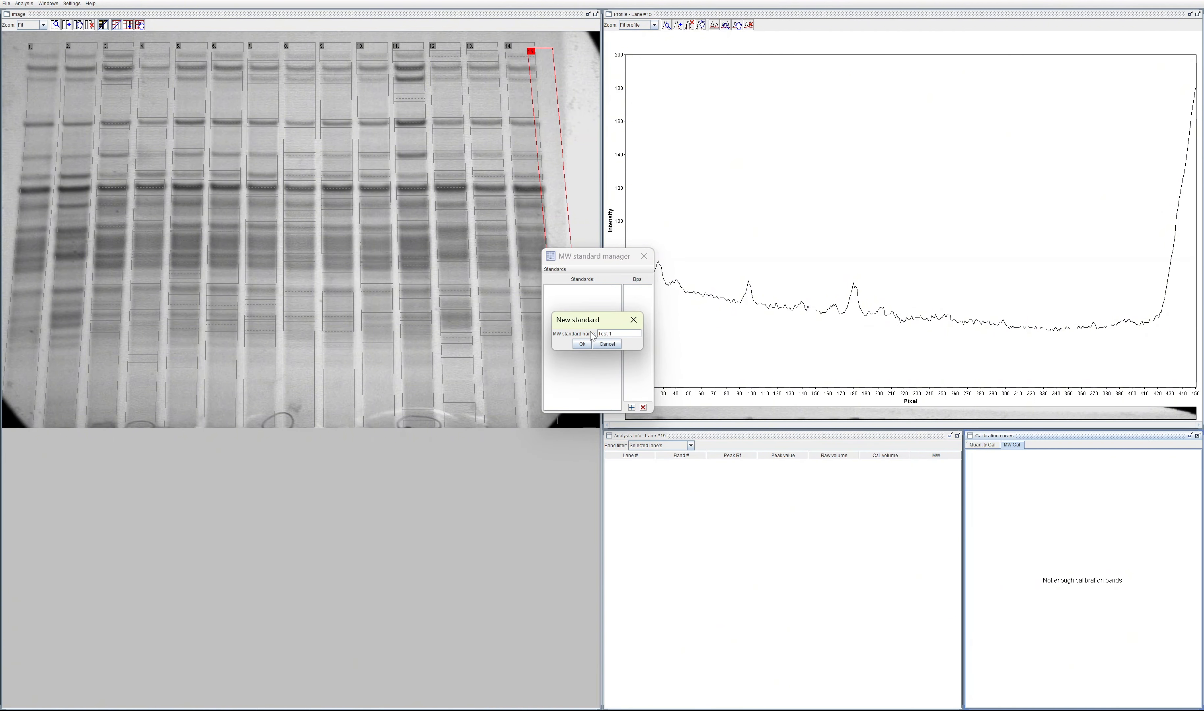
pyautogui.click(590, 343)
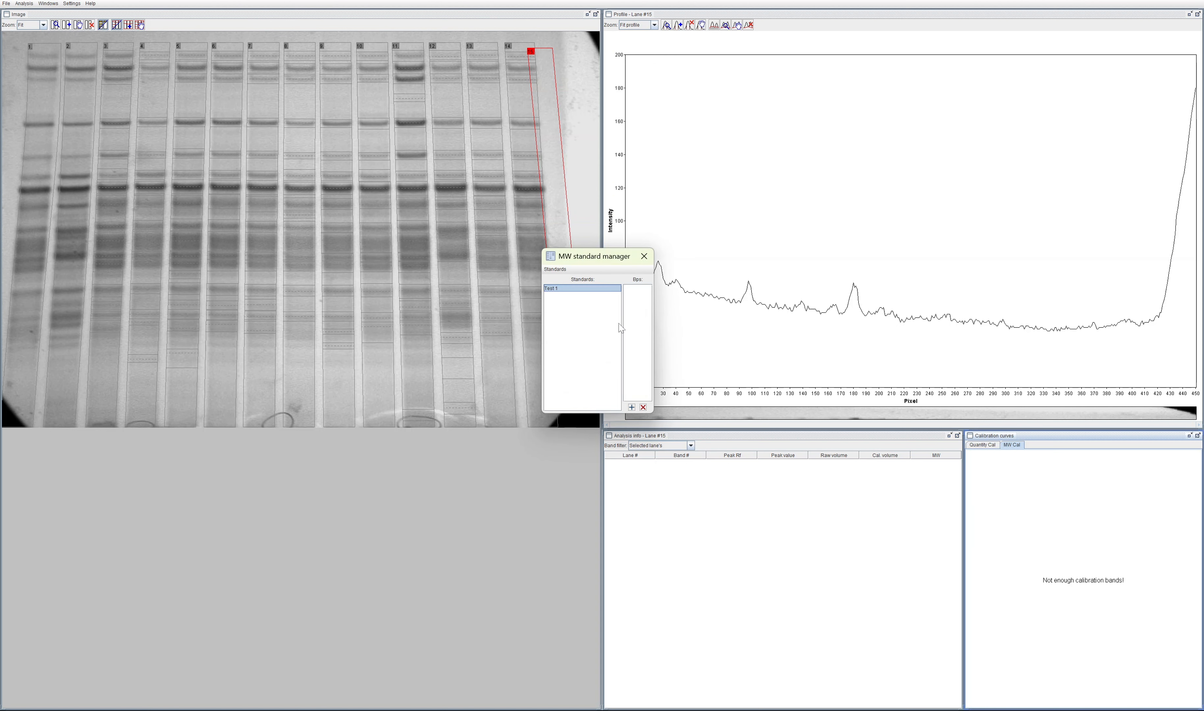
pyautogui.click(556, 270)
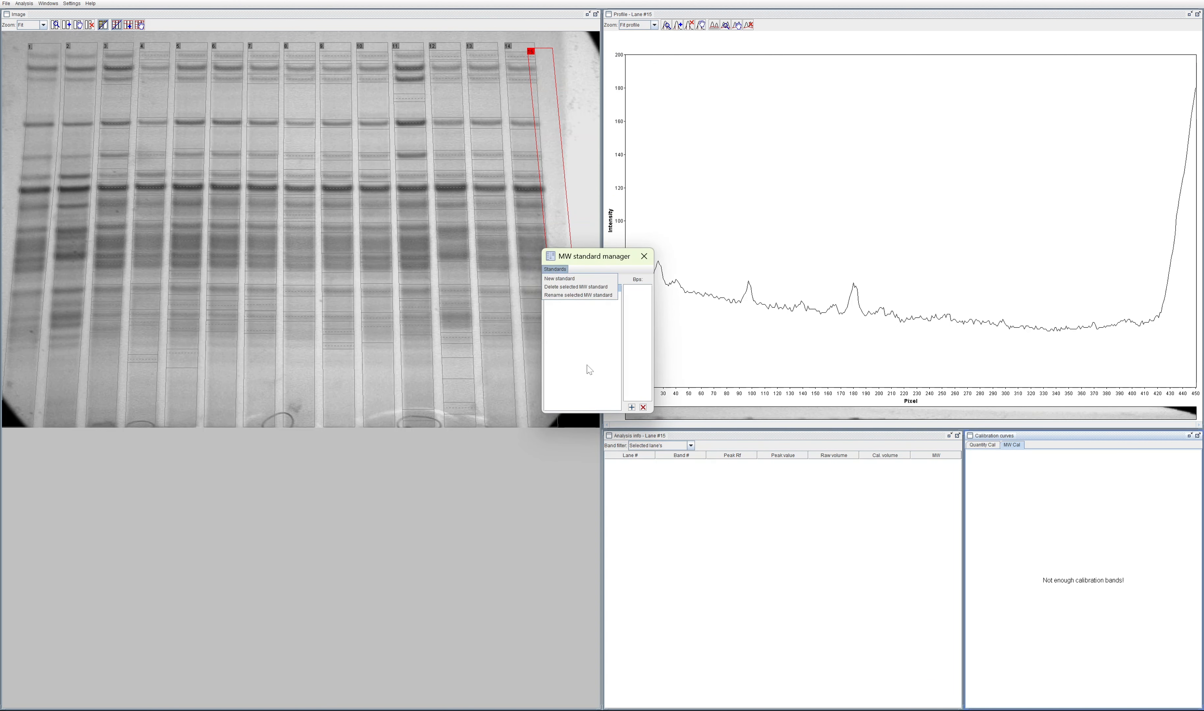
pyautogui.click(599, 364)
# Step: Add the bp values 100, 200 and 300 to the Test 1 standard and close the MW standard manager
pyautogui.click(632, 407)
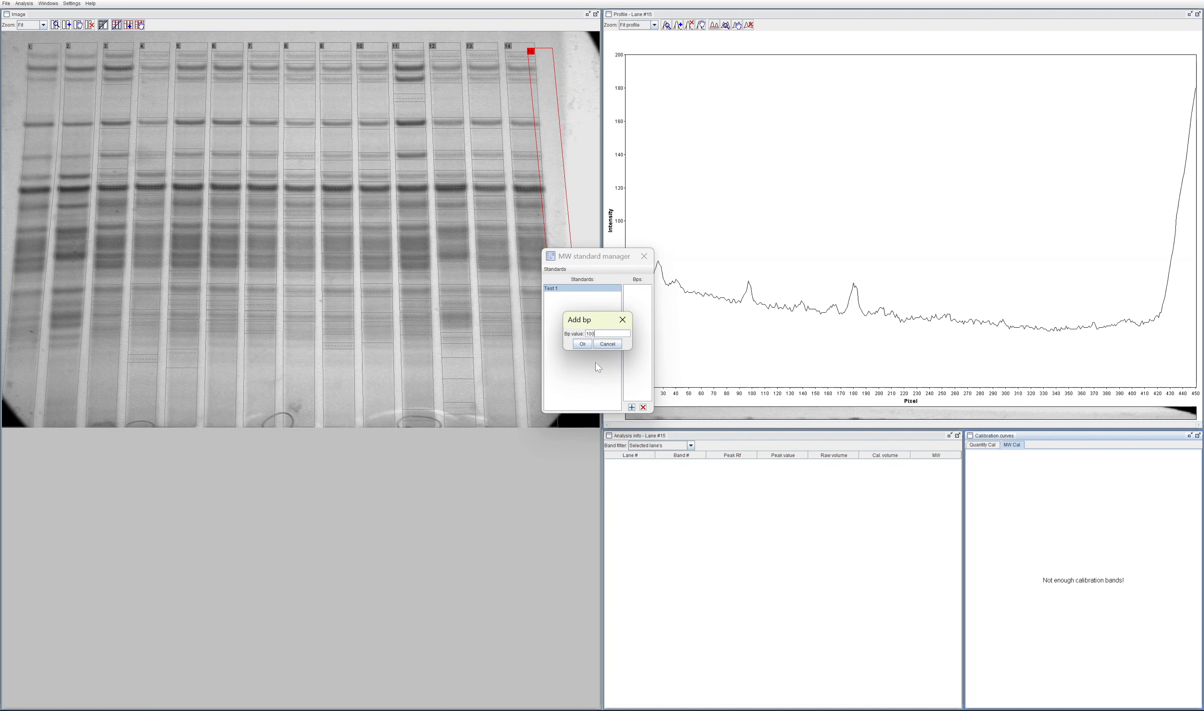
pyautogui.click(582, 343)
pyautogui.click(631, 407)
pyautogui.write('200')
pyautogui.click(583, 344)
pyautogui.click(632, 407)
pyautogui.write('300')
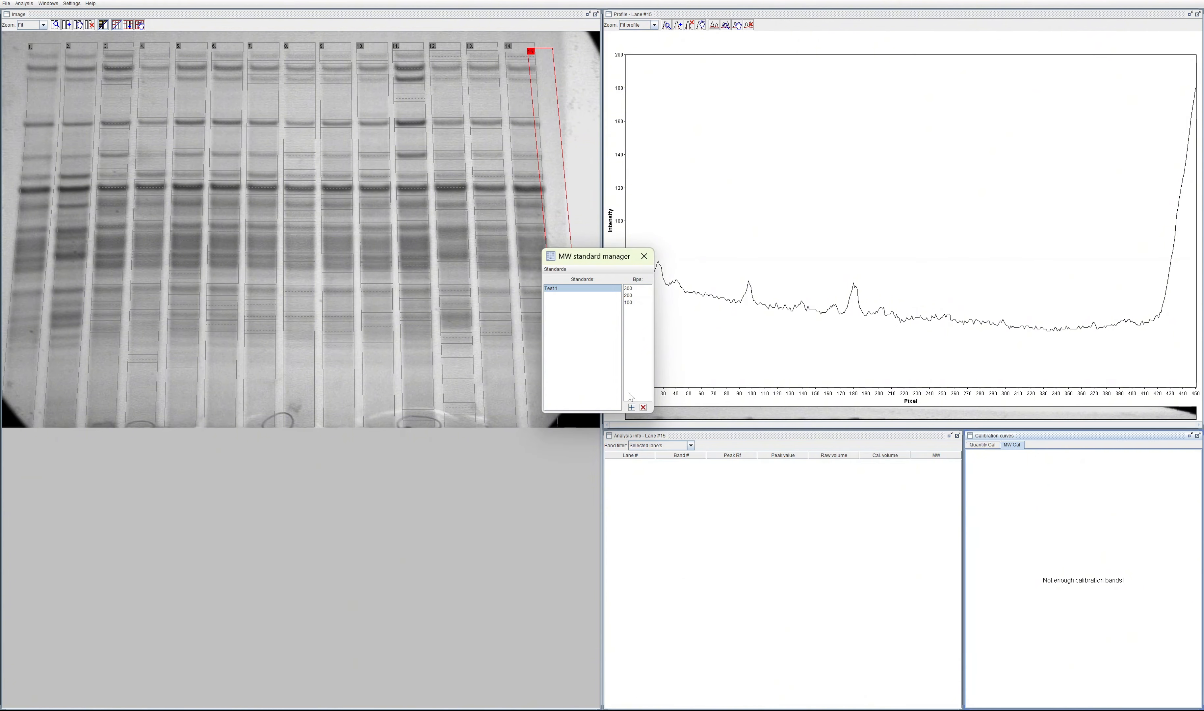
pyautogui.click(564, 289)
pyautogui.click(555, 270)
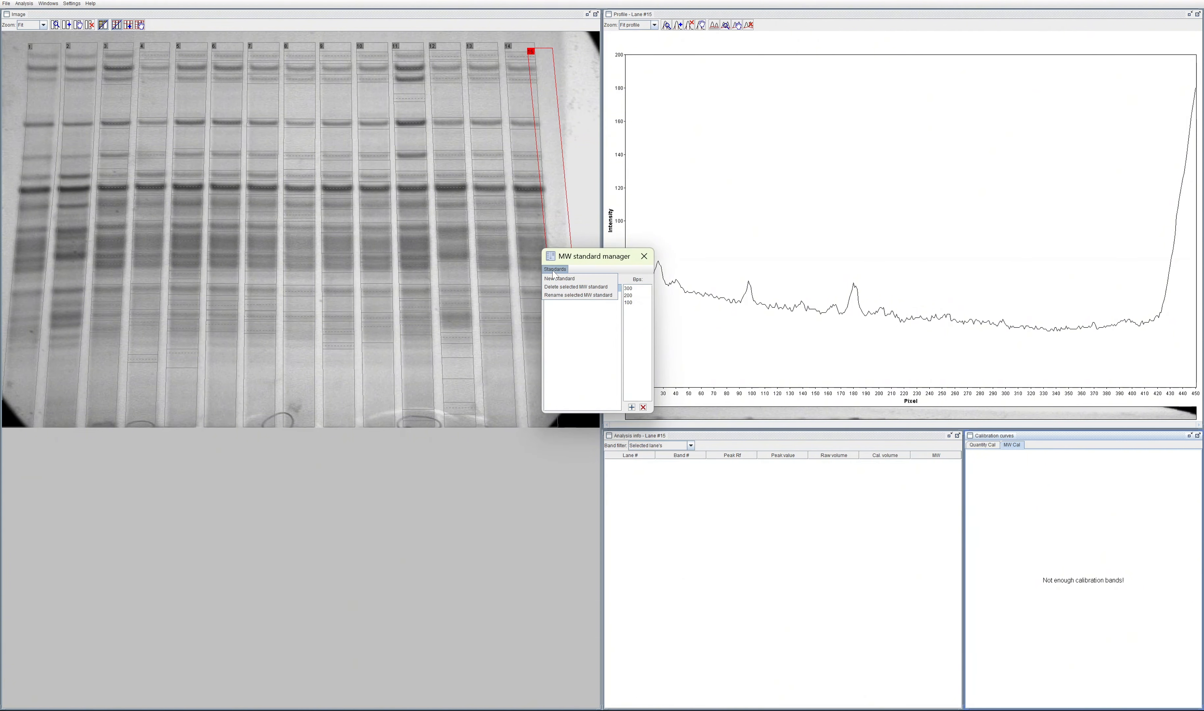
pyautogui.click(594, 269)
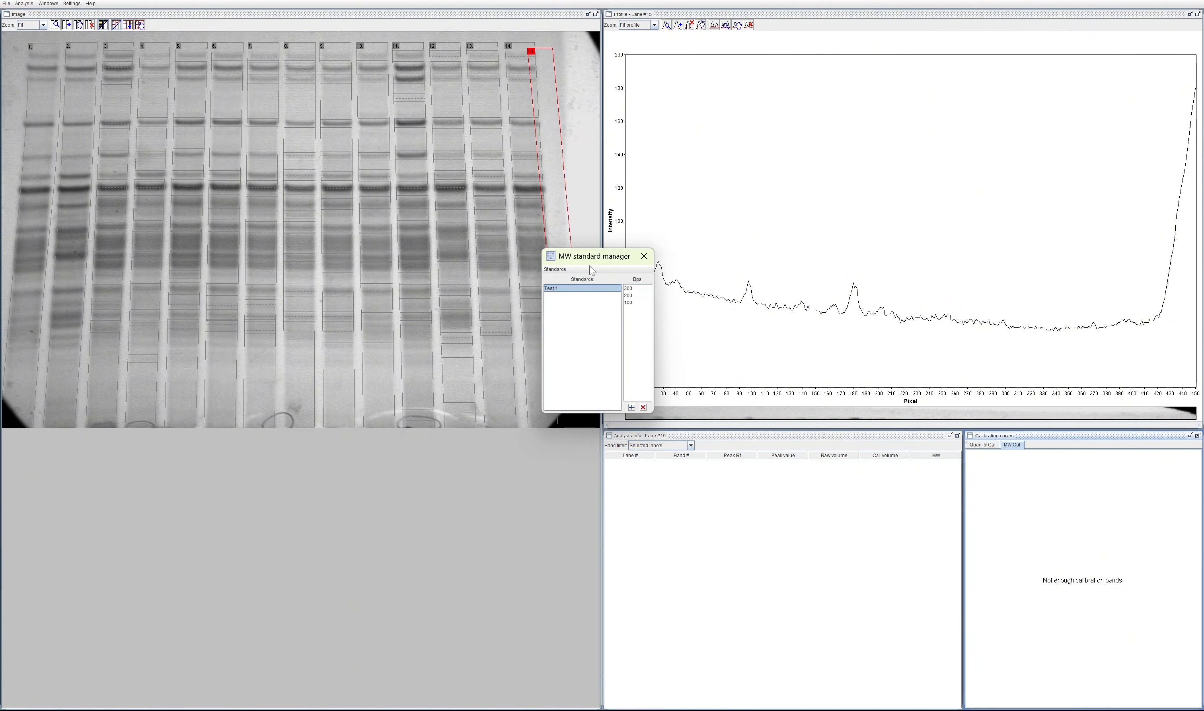
pyautogui.click(644, 257)
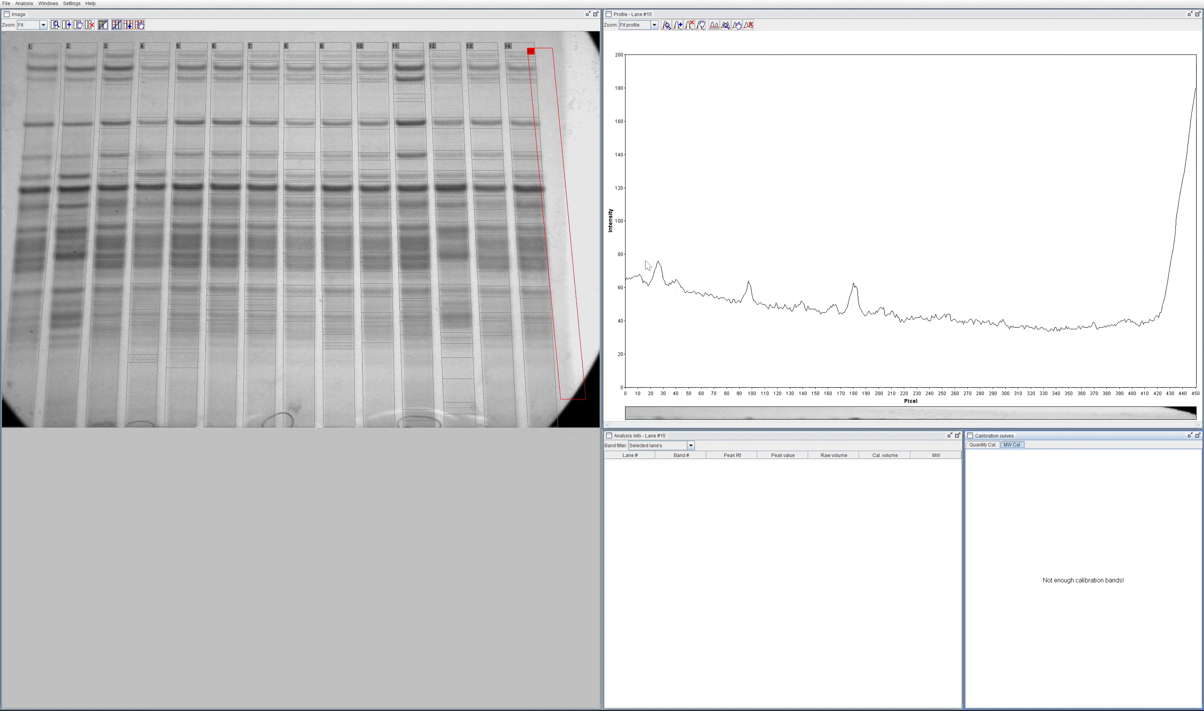
# Step: Open the MW standard selection for loading a standard on lane 15, and dismiss it
pyautogui.click(30, 4)
pyautogui.moveTo(54, 49)
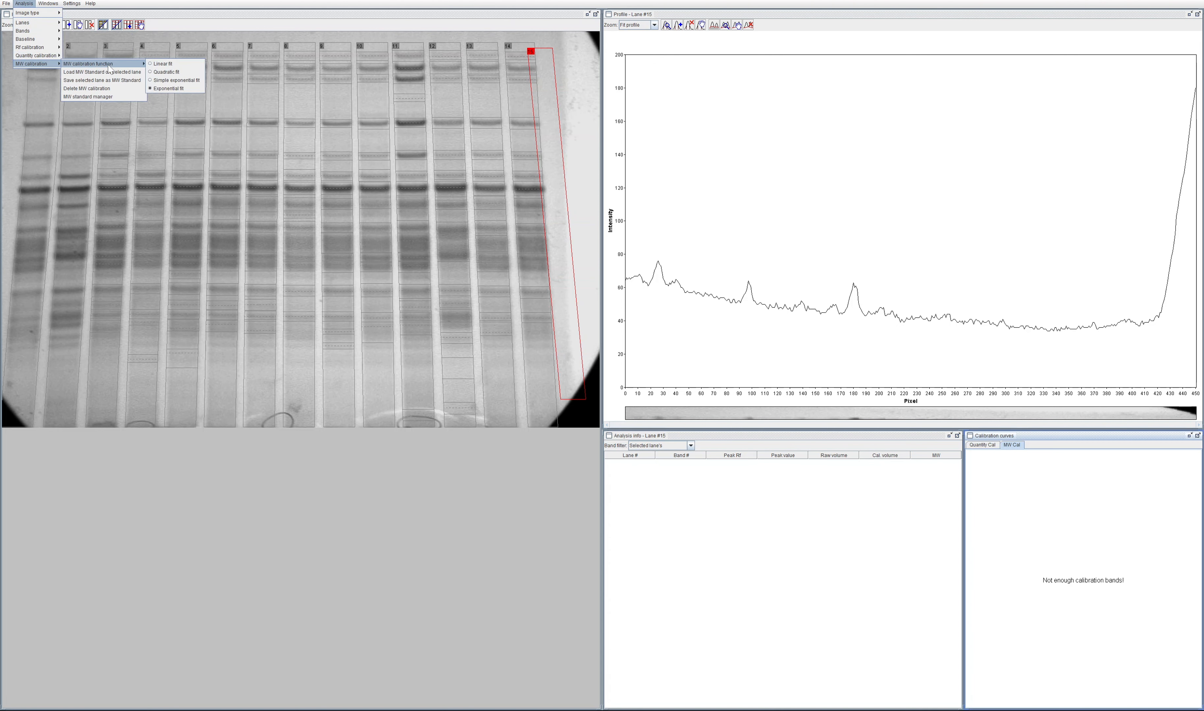
pyautogui.click(113, 71)
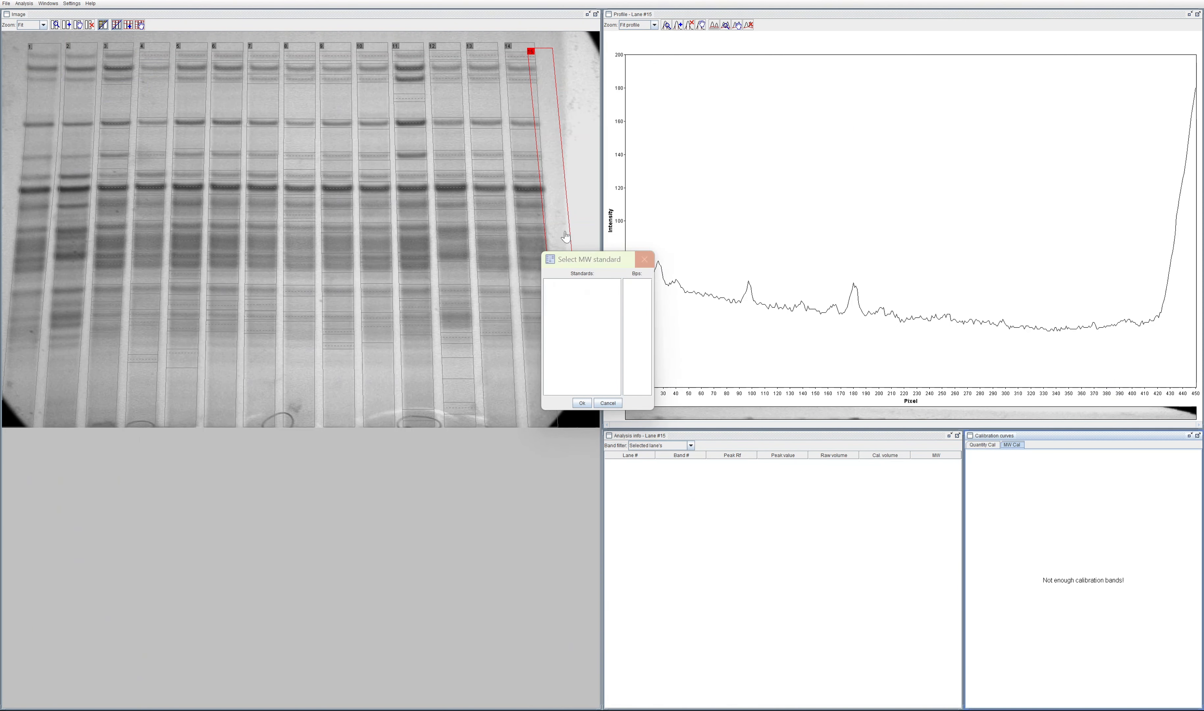
pyautogui.click(644, 260)
# Step: Select lane 3 and try to load an MW standard on it from the standard selection
pyautogui.click(50, 45)
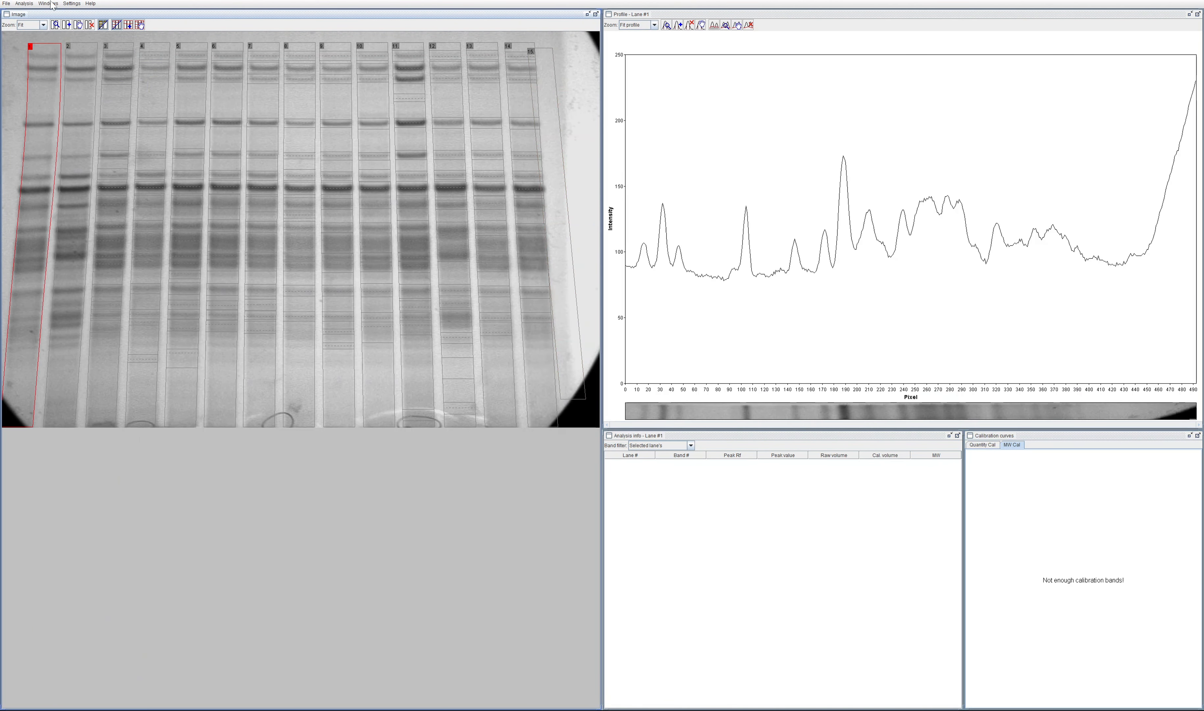
pyautogui.click(45, 4)
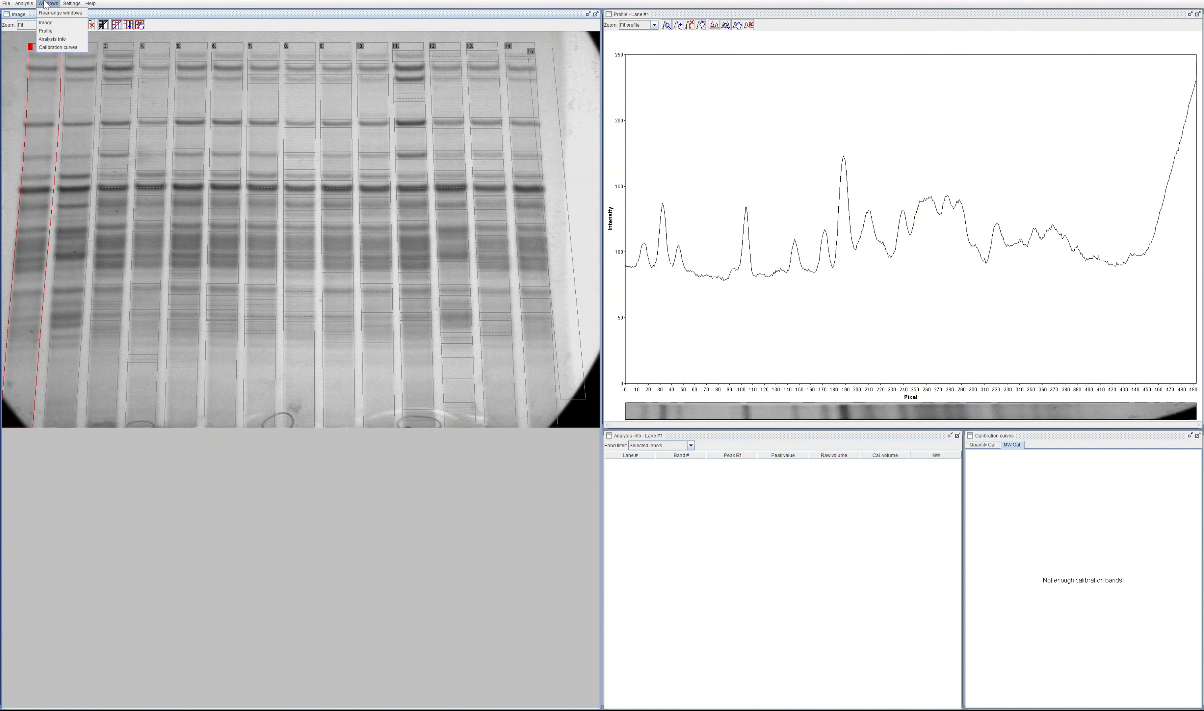
pyautogui.click(101, 61)
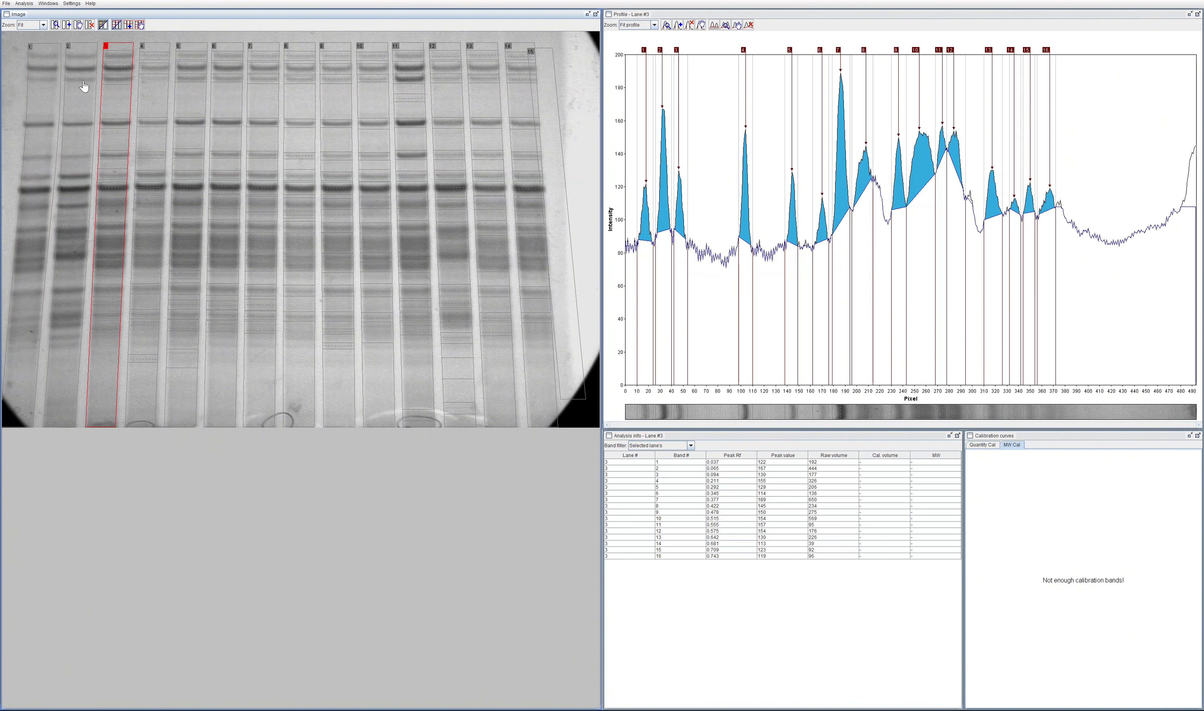
pyautogui.click(24, 4)
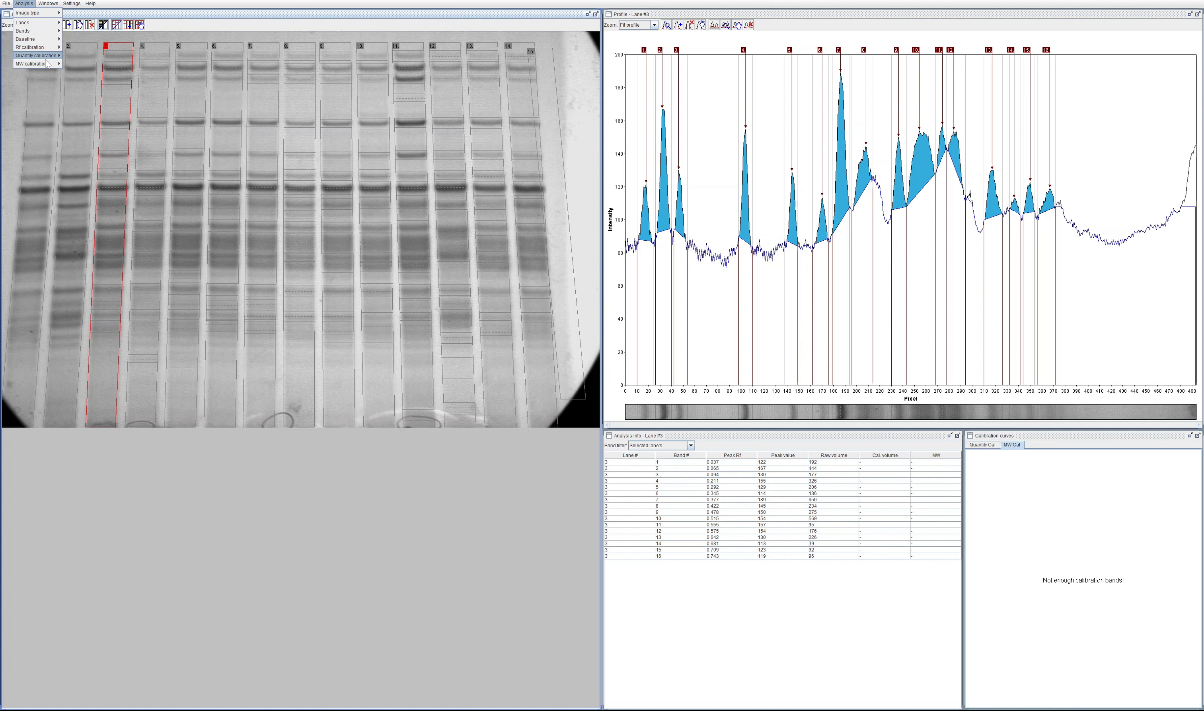
pyautogui.moveTo(49, 64)
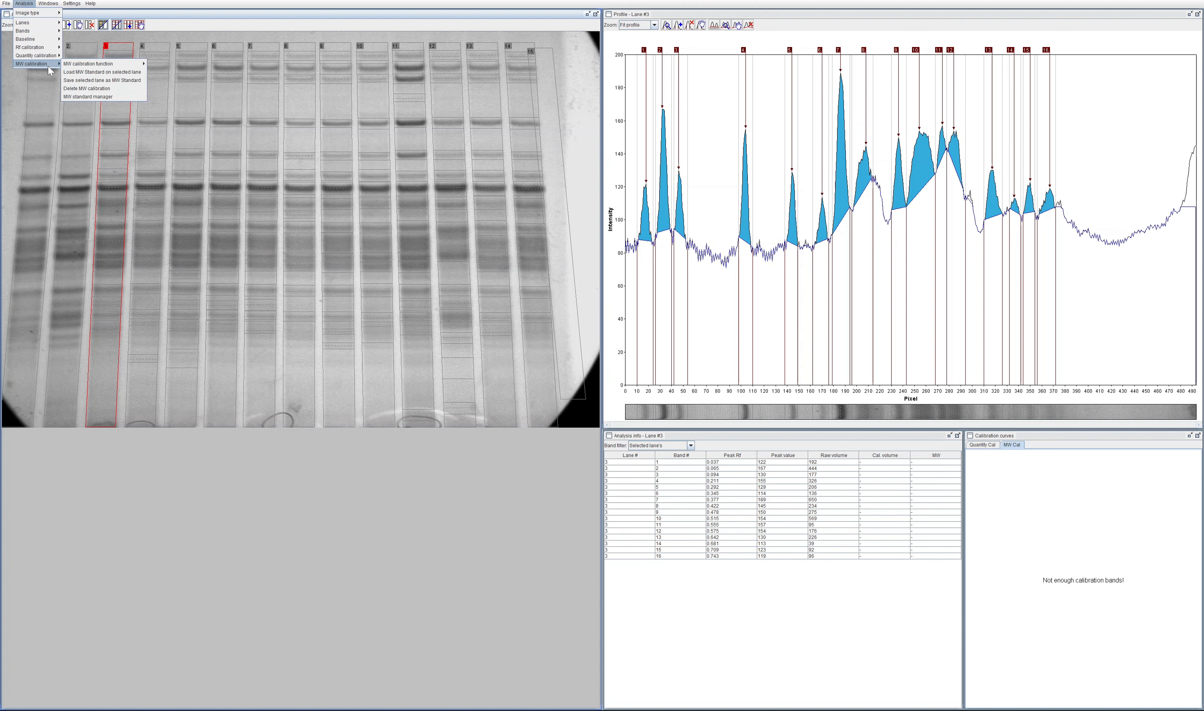
pyautogui.click(125, 74)
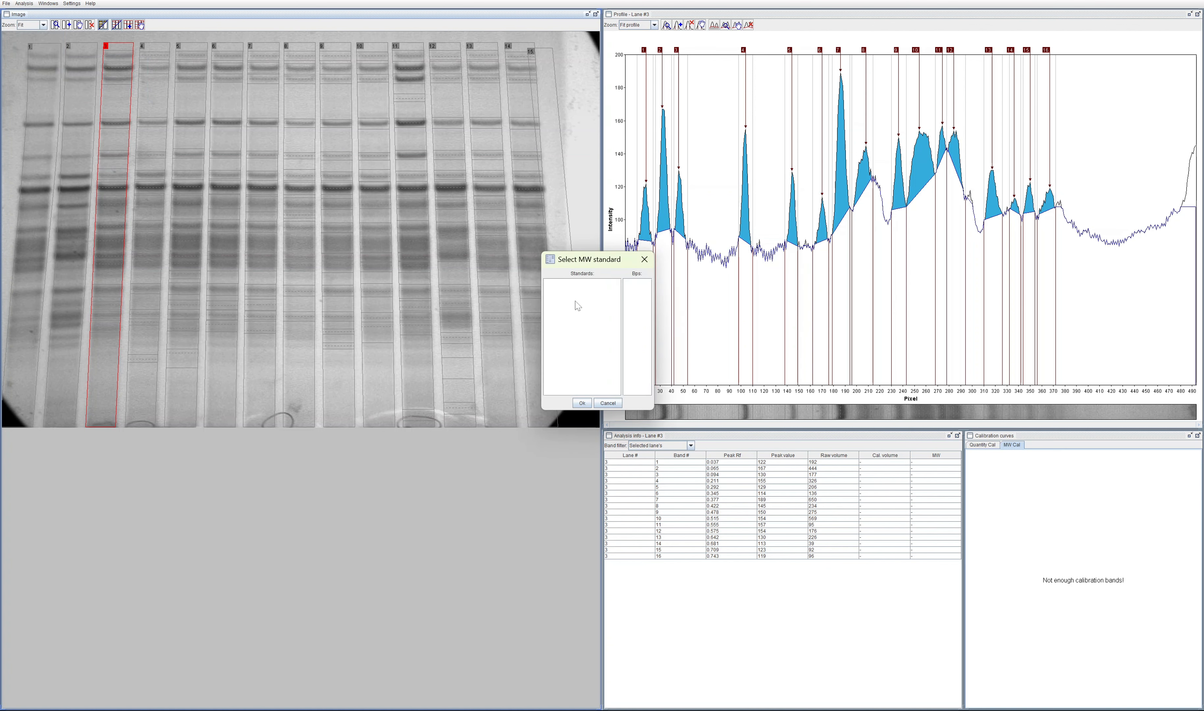
pyautogui.click(581, 403)
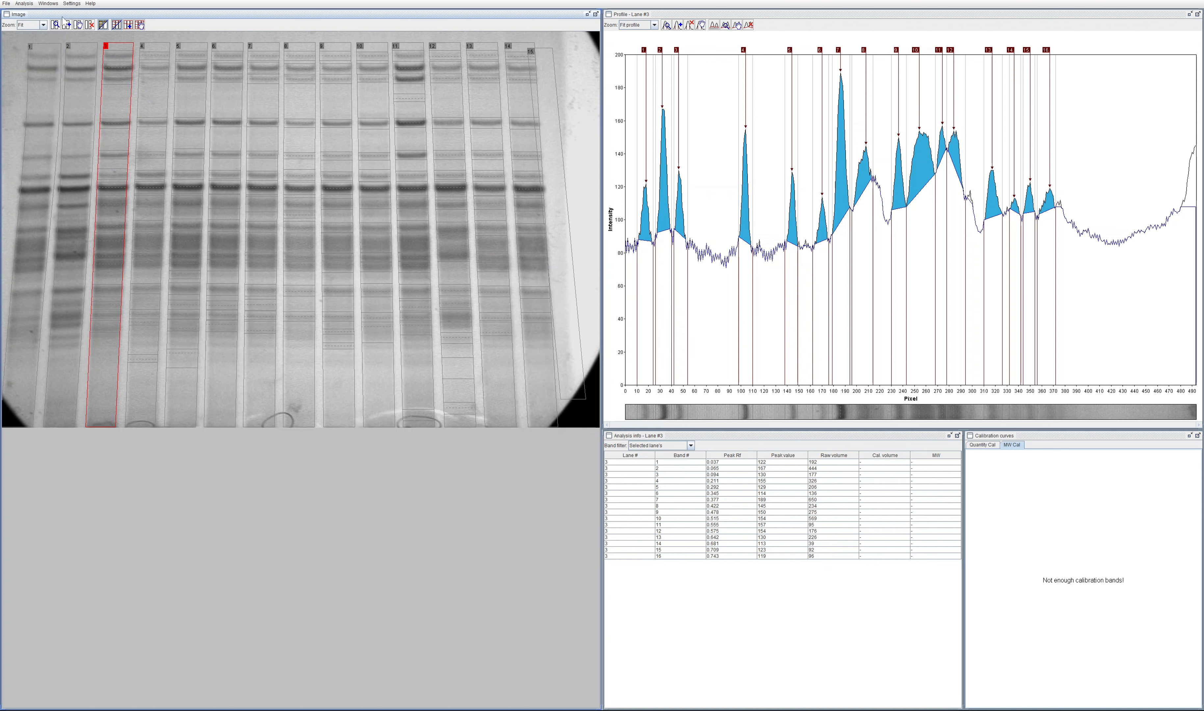
# Step: Check the Test 1 standard and its bp values in the MW standard manager, and close the manager
pyautogui.click(48, 4)
pyautogui.moveTo(23, 3)
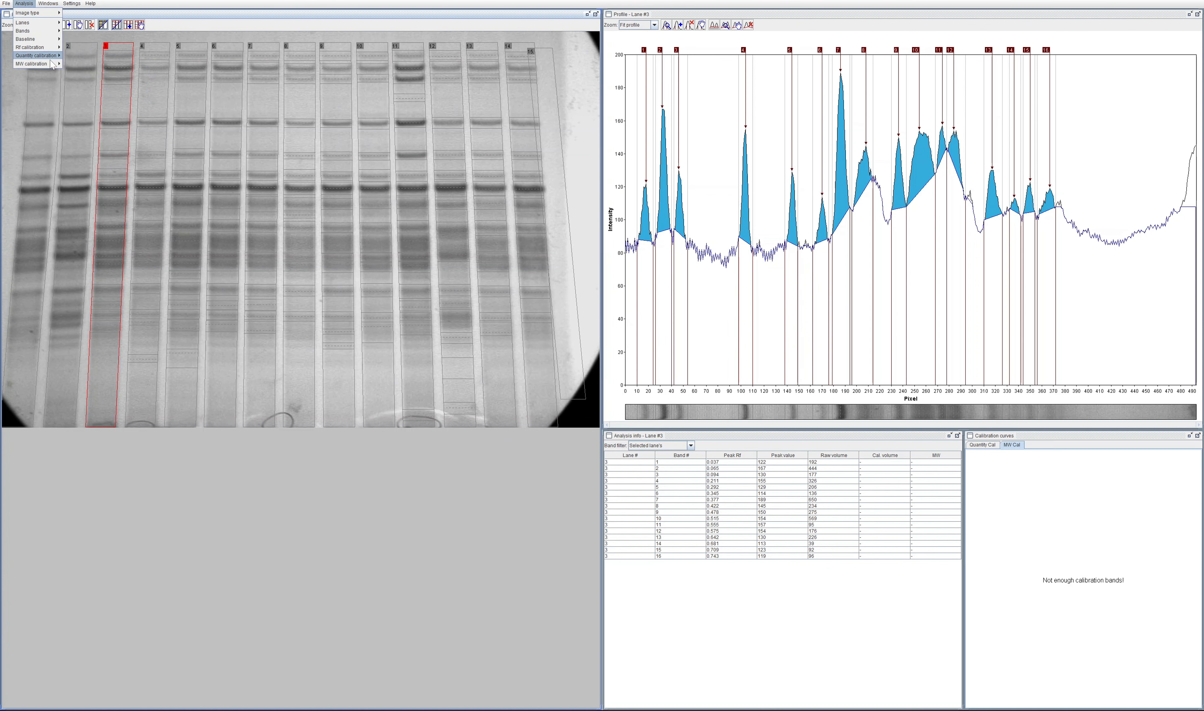
pyautogui.moveTo(50, 61)
pyautogui.click(119, 97)
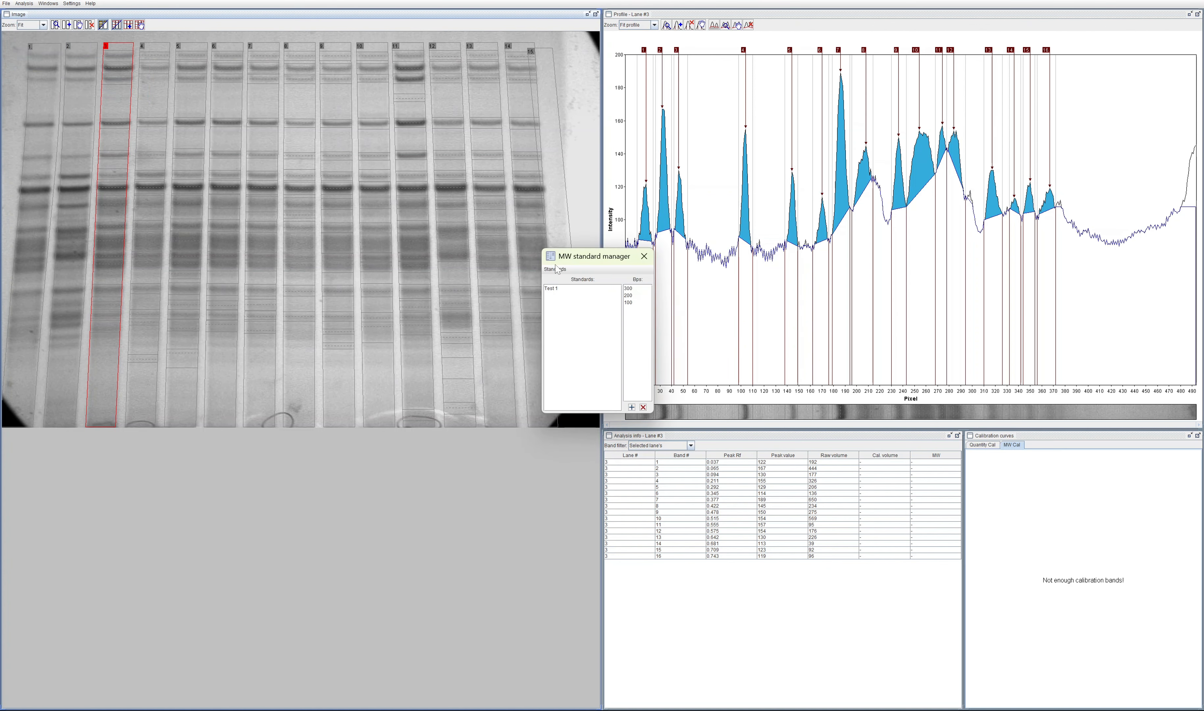
pyautogui.click(566, 289)
pyautogui.click(644, 255)
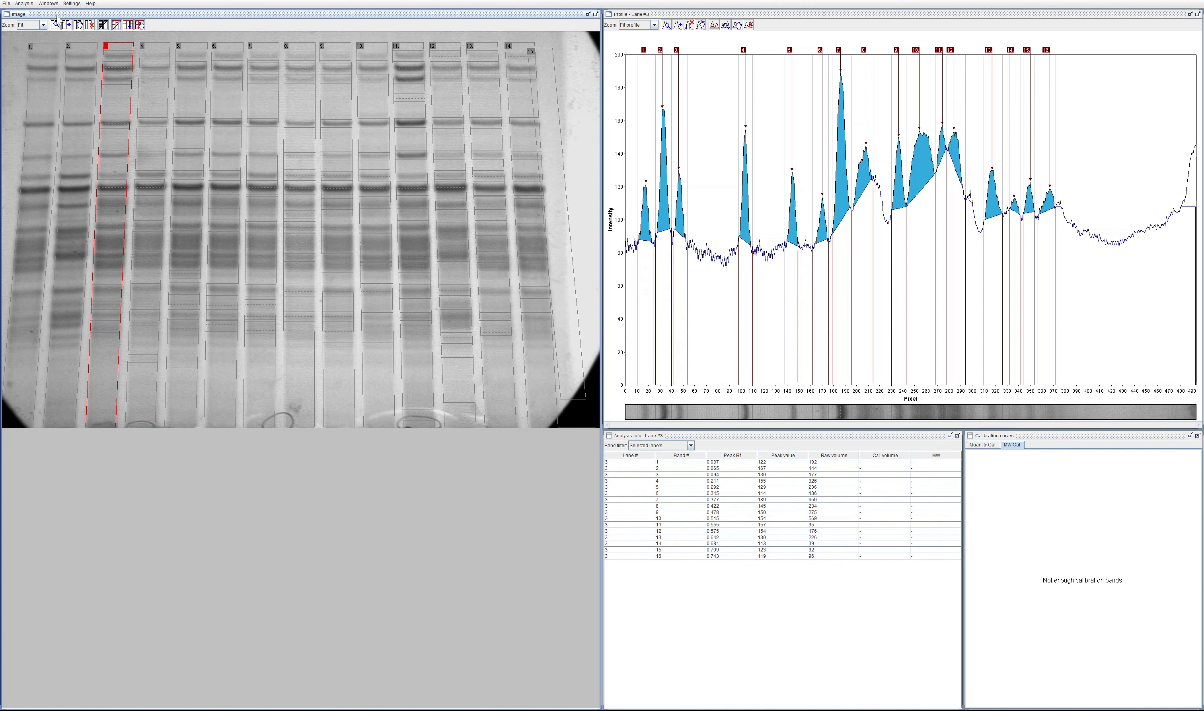
# Step: Retry loading an MW standard on lane 3 and accept the standard selection dialog
pyautogui.click(49, 4)
pyautogui.moveTo(24, 4)
pyautogui.moveTo(34, 64)
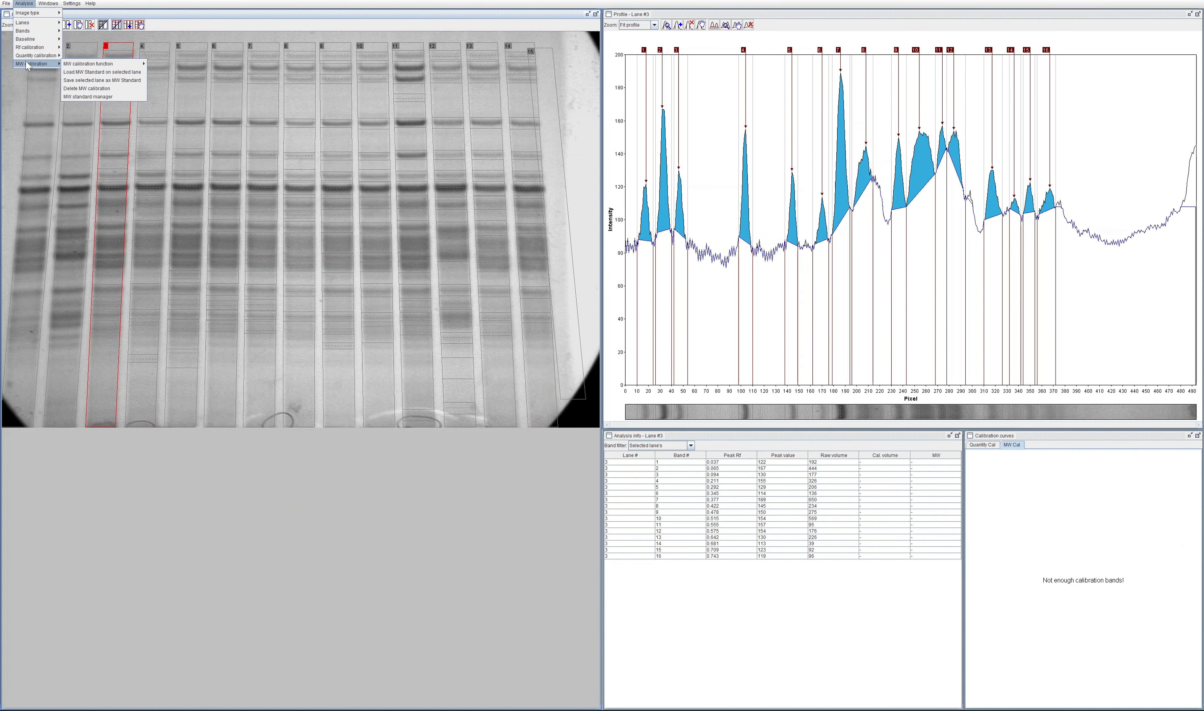
pyautogui.click(134, 73)
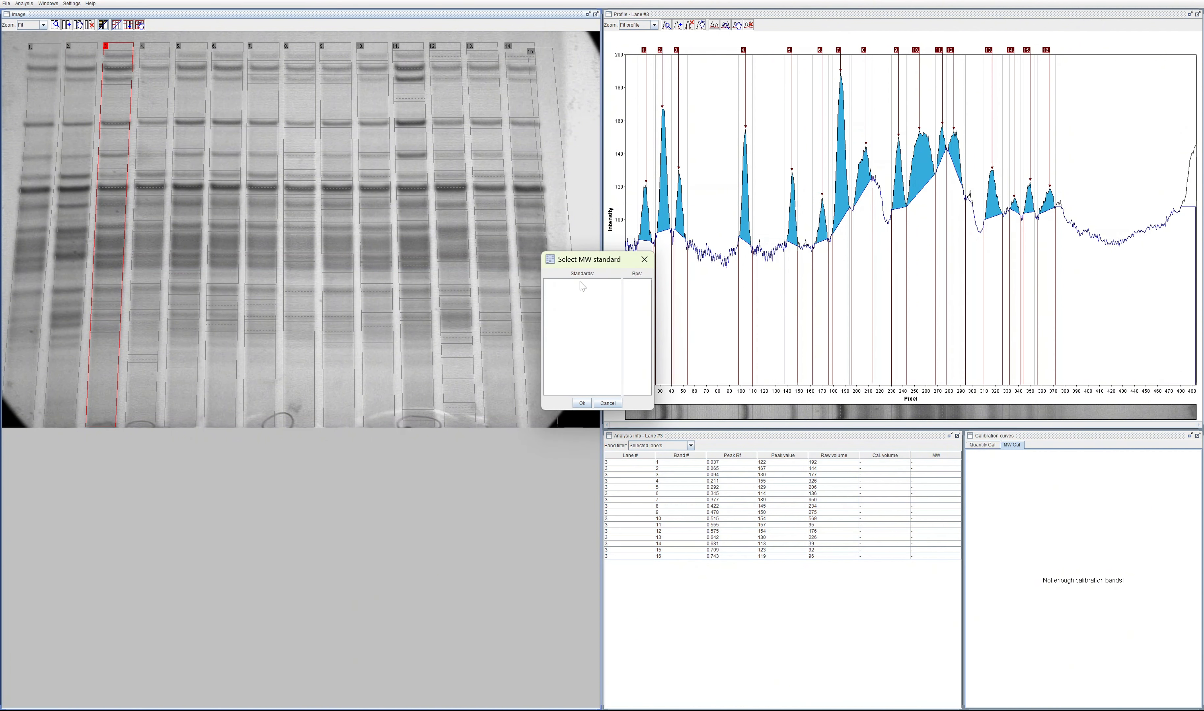
pyautogui.click(586, 401)
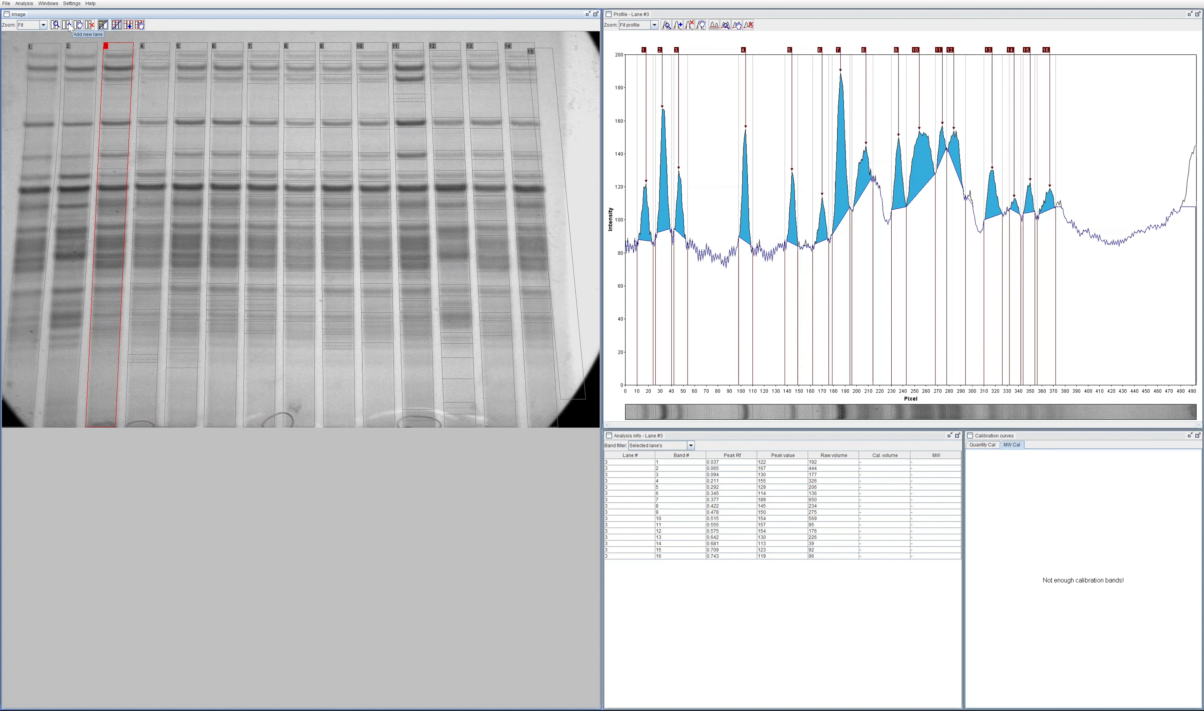
pyautogui.click(74, 4)
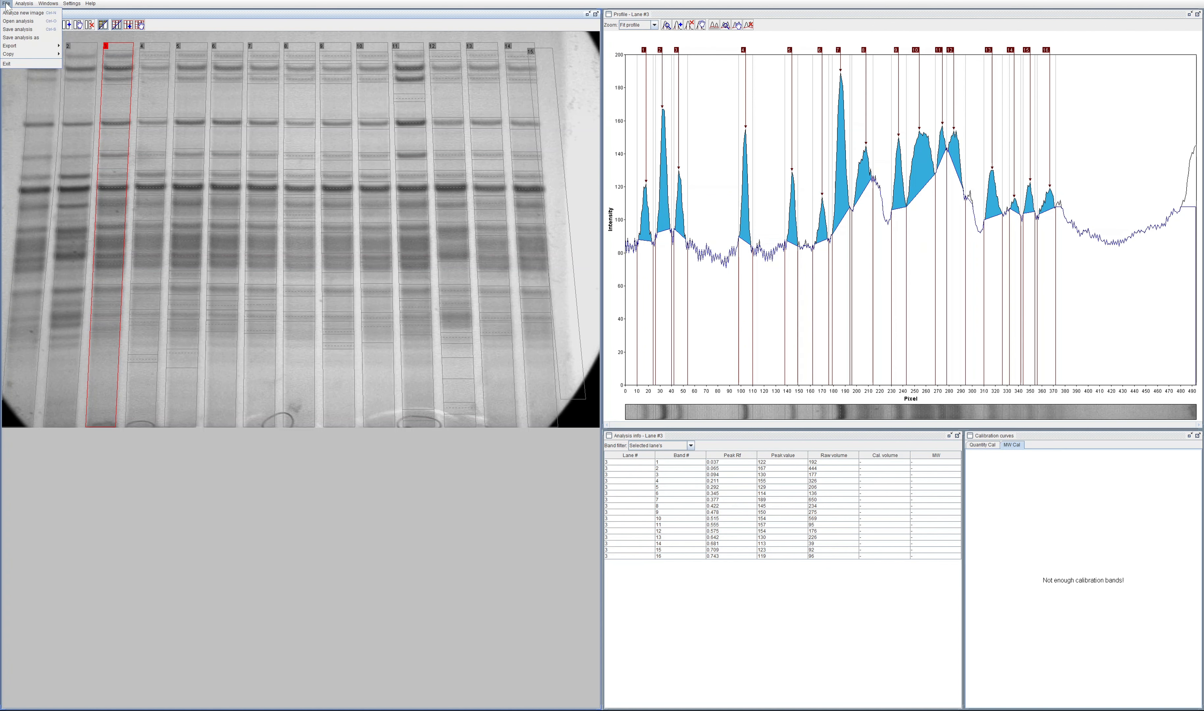
pyautogui.moveTo(41, 64)
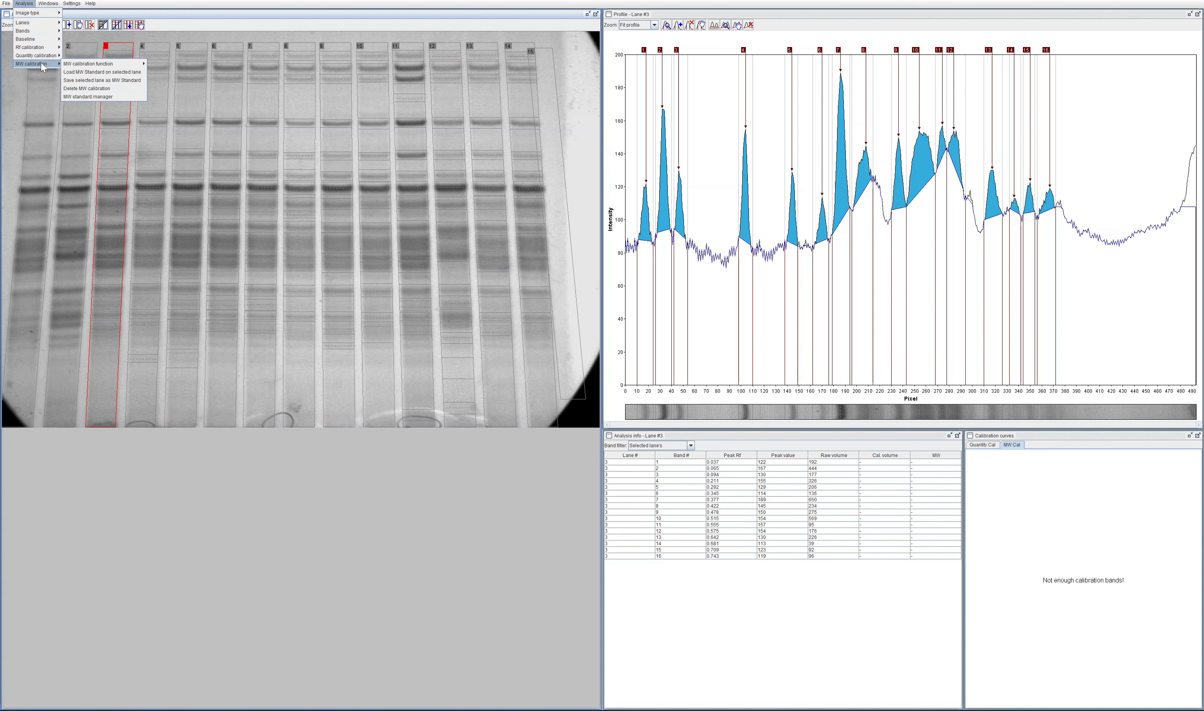
pyautogui.click(1063, 522)
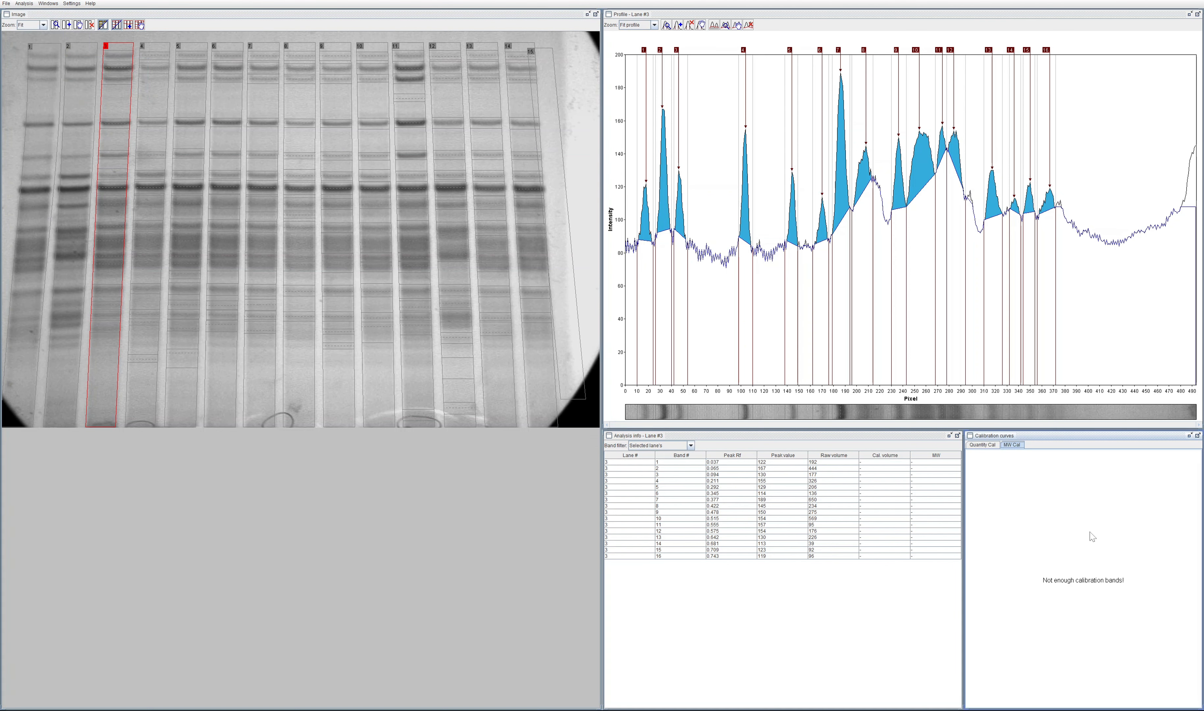
# Step: Filter the analysis info table to show only MW calibration bands
pyautogui.click(654, 446)
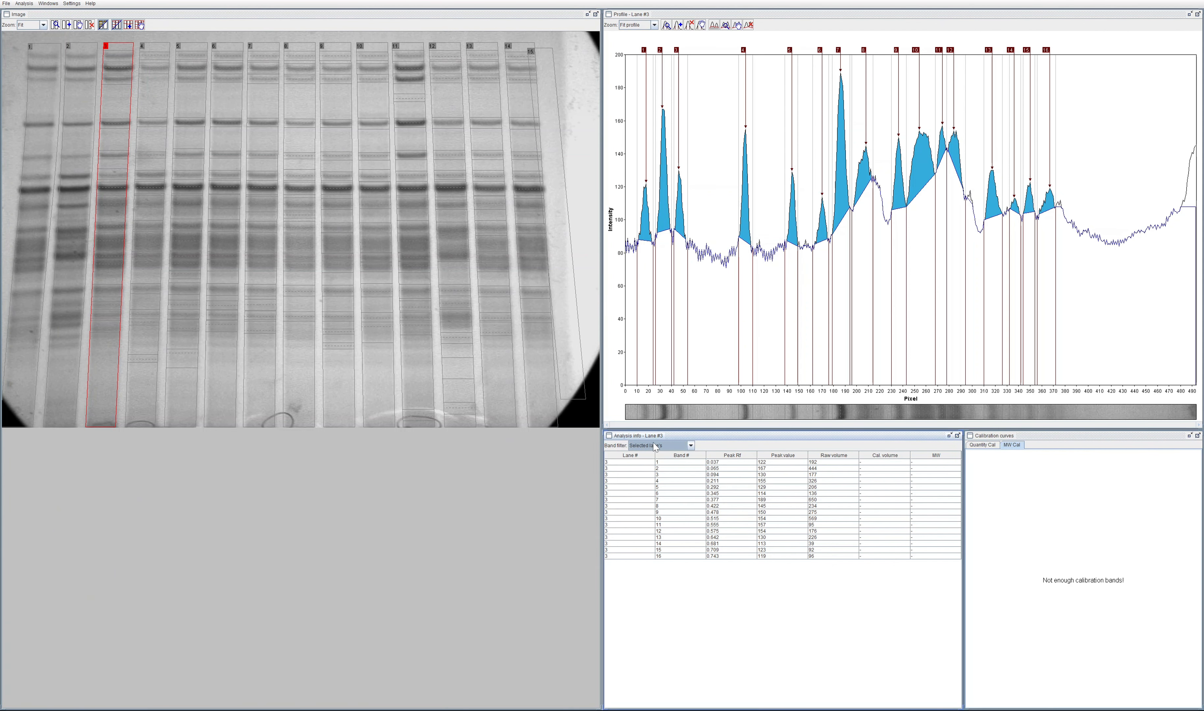
pyautogui.click(690, 446)
pyautogui.click(690, 445)
pyautogui.click(690, 445)
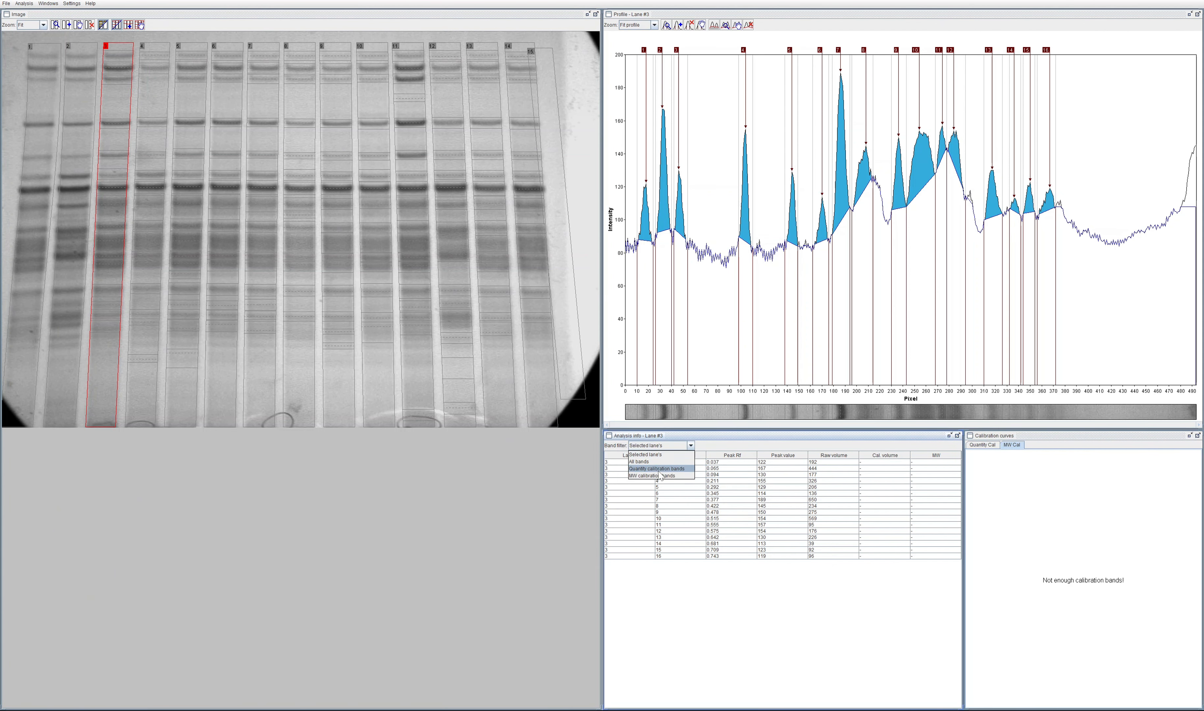
pyautogui.click(654, 476)
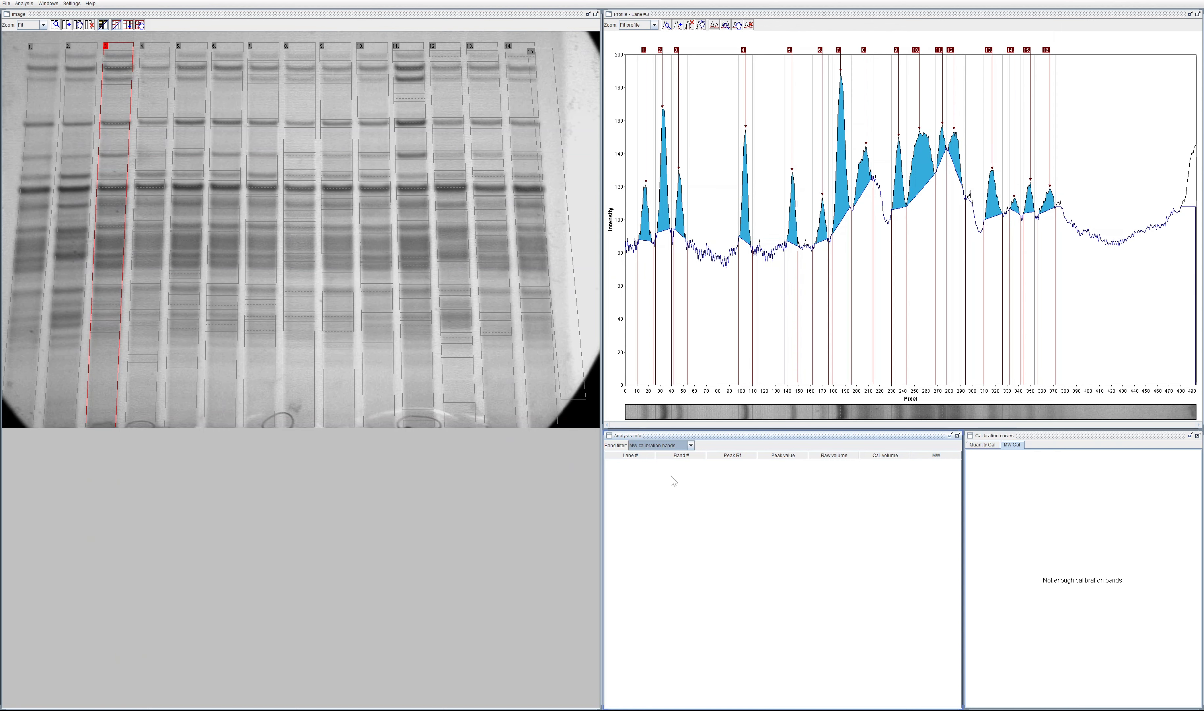
# Step: Switch to Phoretix 1D, apply the Thermo Scientific GeneRuler High Range standard to lane 1, and set the curve type to Linear Log
pyautogui.hotkey('alt', 'Tab')
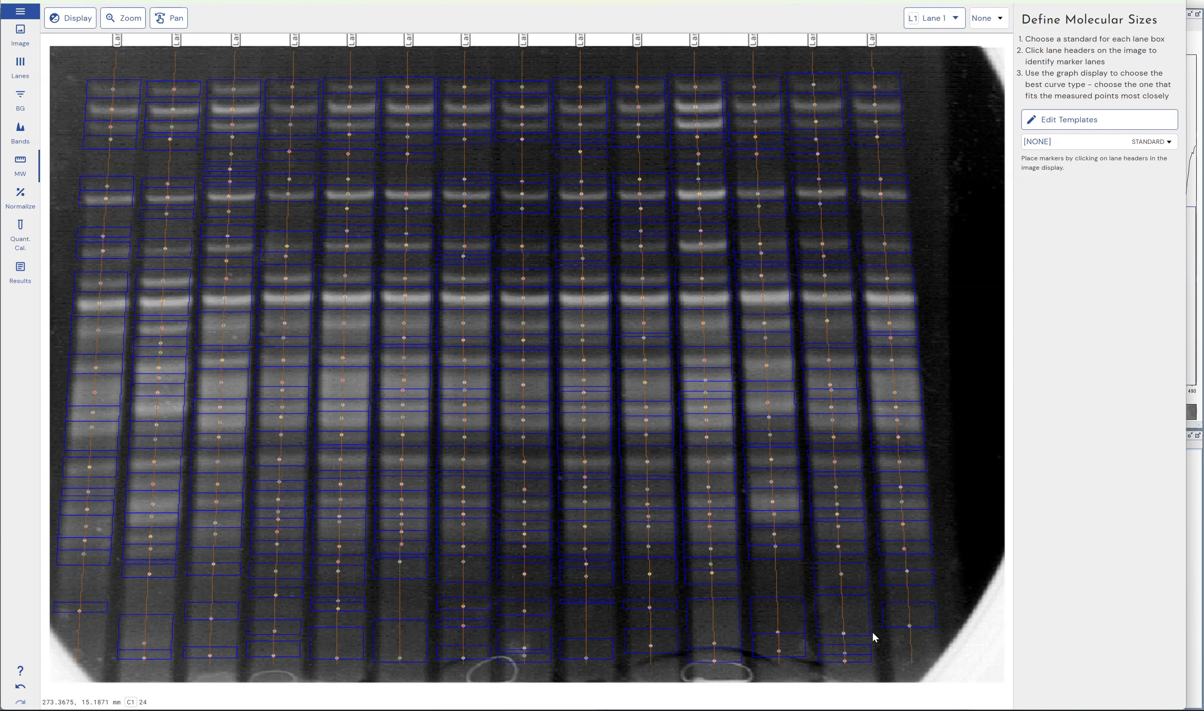
pyautogui.click(1151, 143)
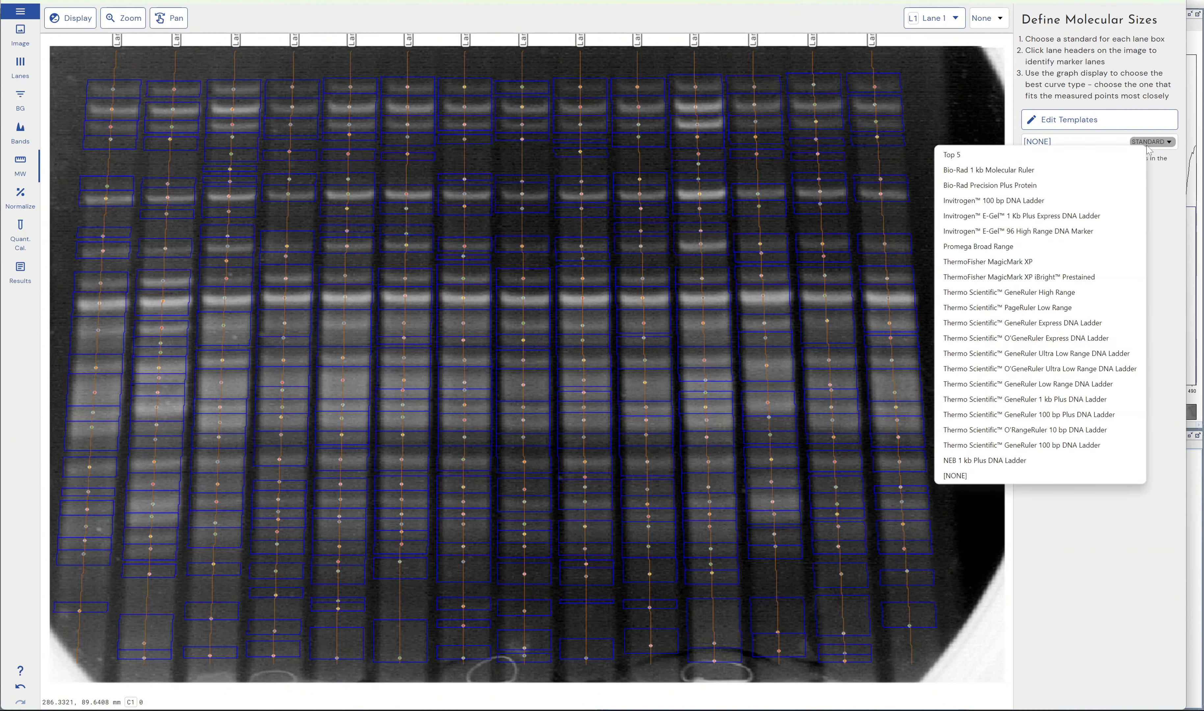
pyautogui.click(1009, 292)
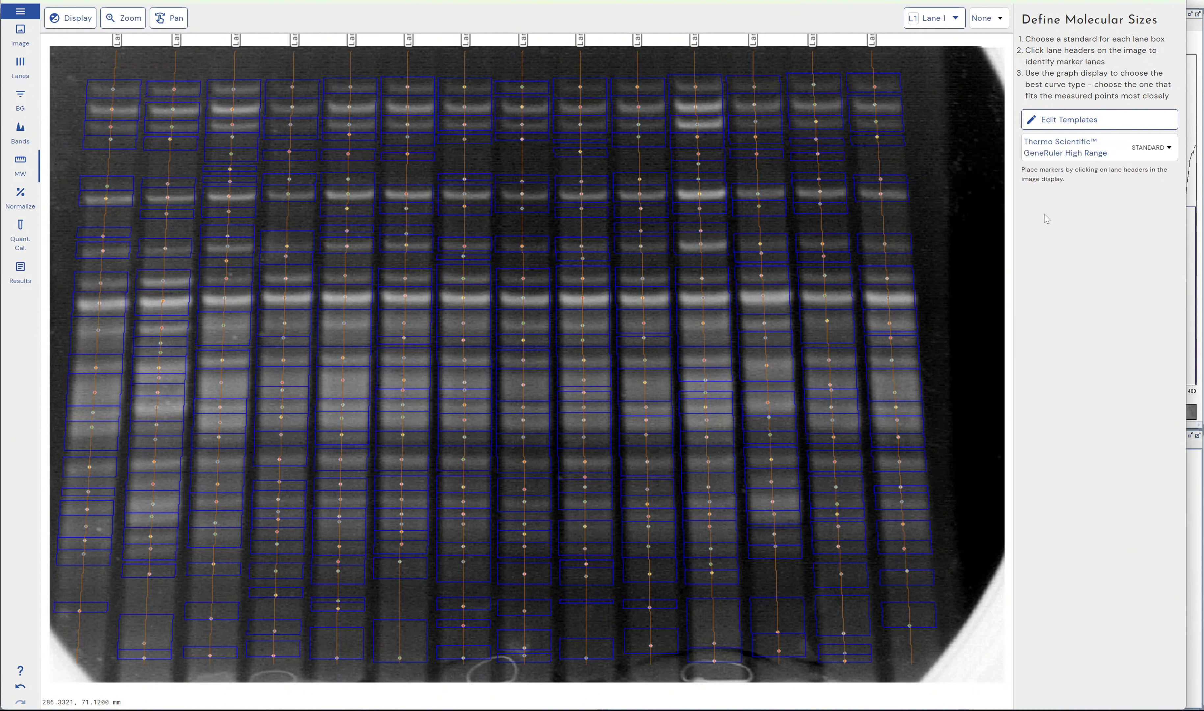
pyautogui.click(114, 44)
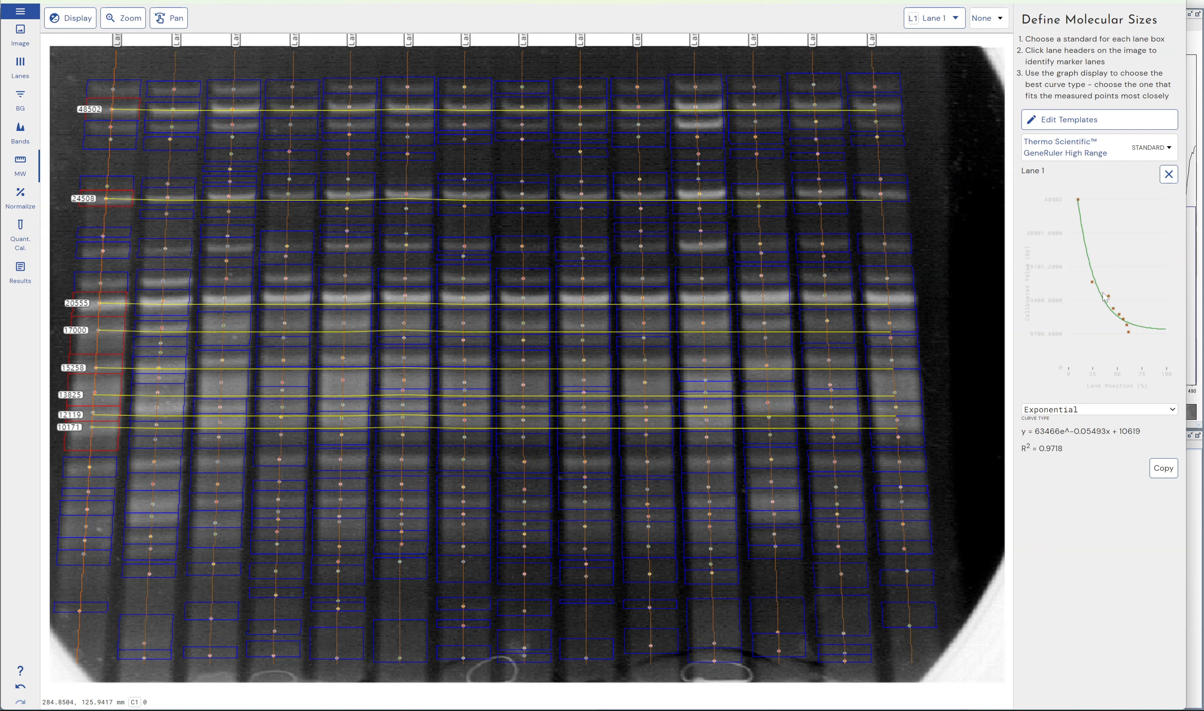
pyautogui.click(1097, 411)
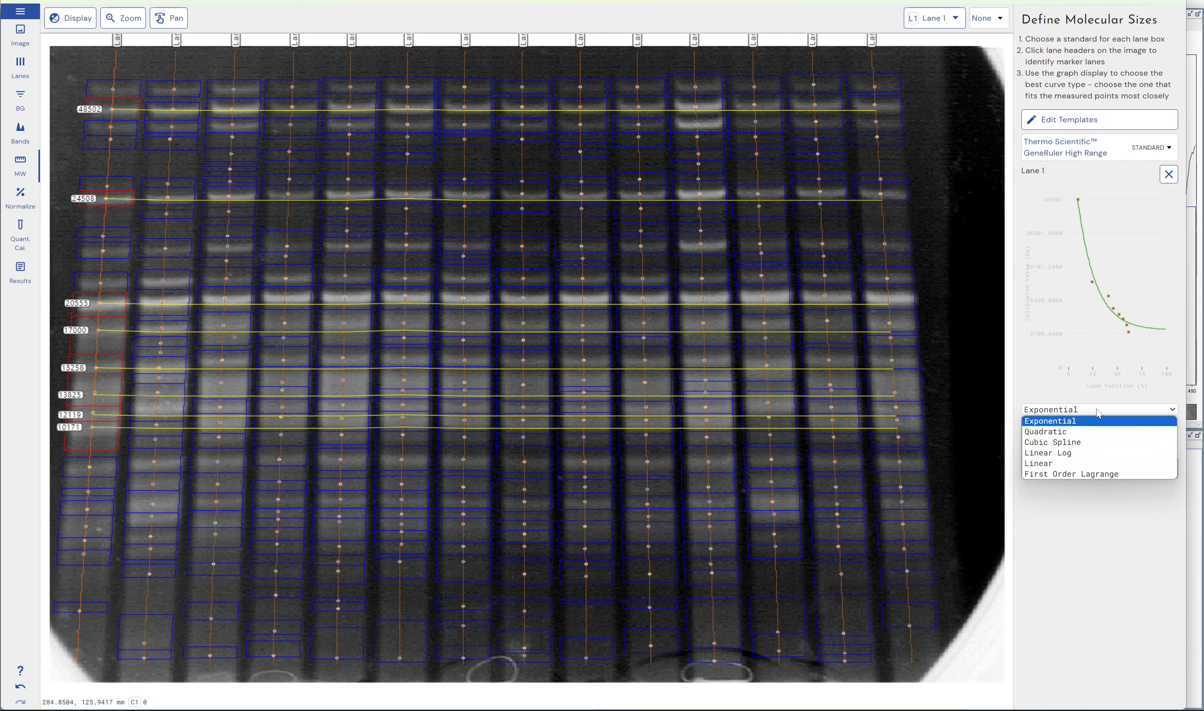
pyautogui.click(1071, 454)
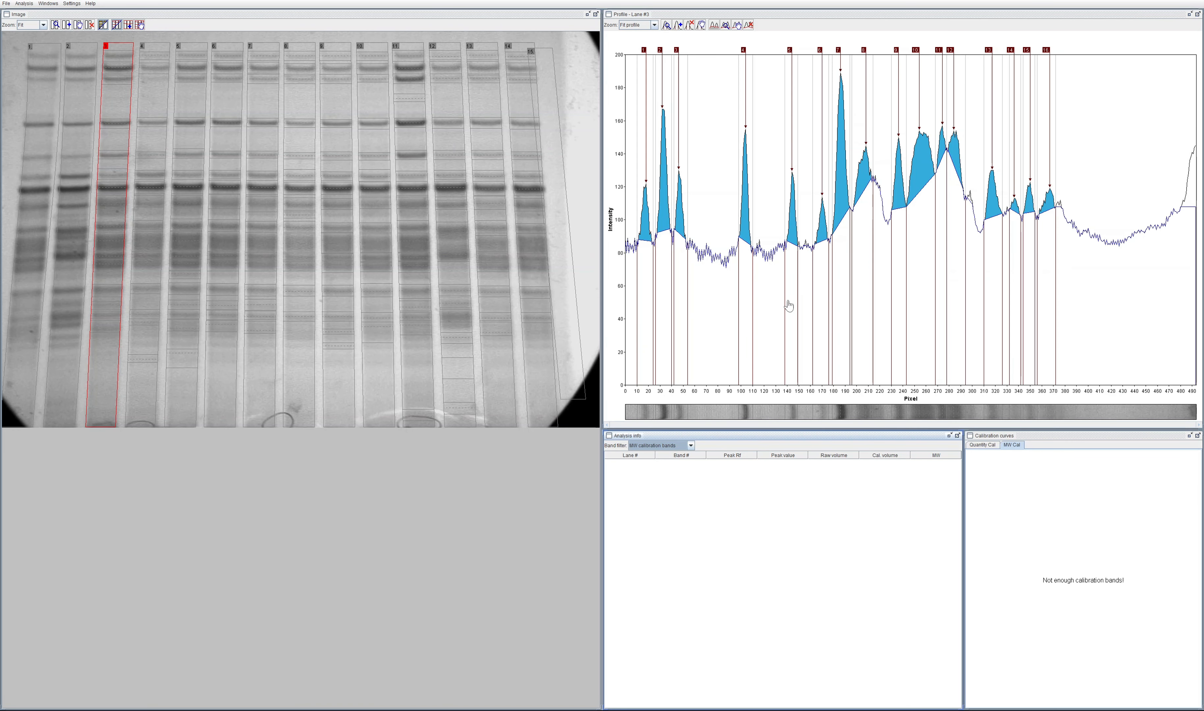
pyautogui.click(59, 4)
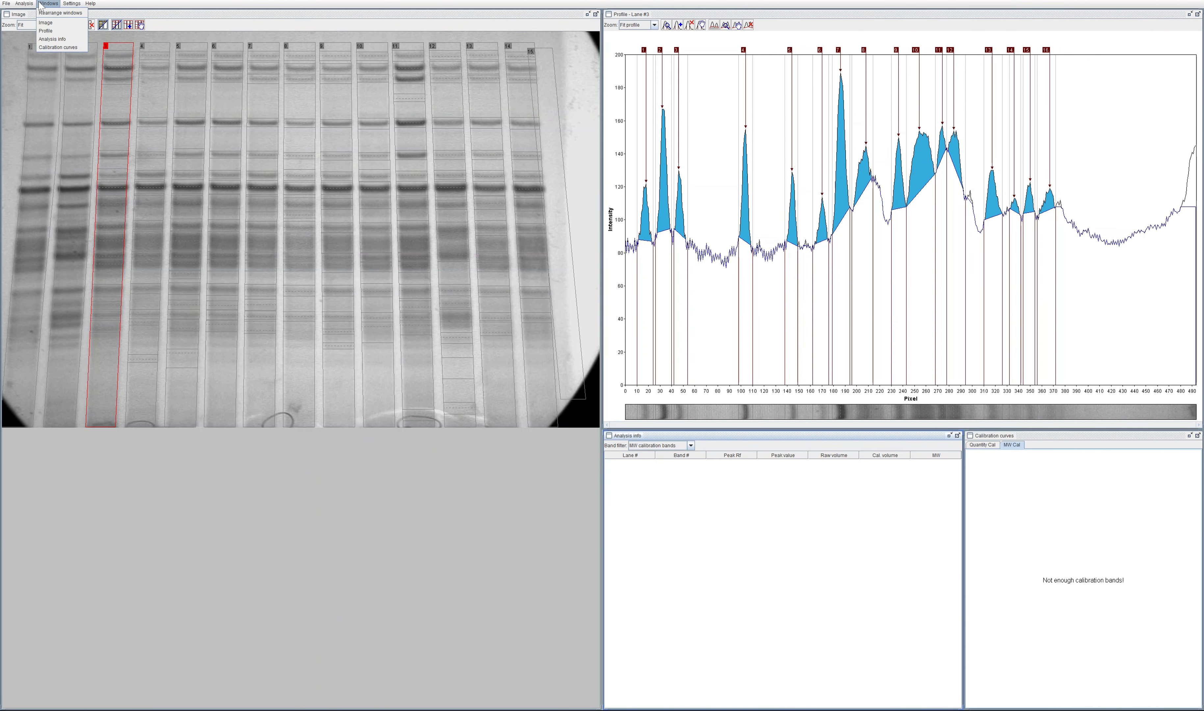
pyautogui.moveTo(23, 3)
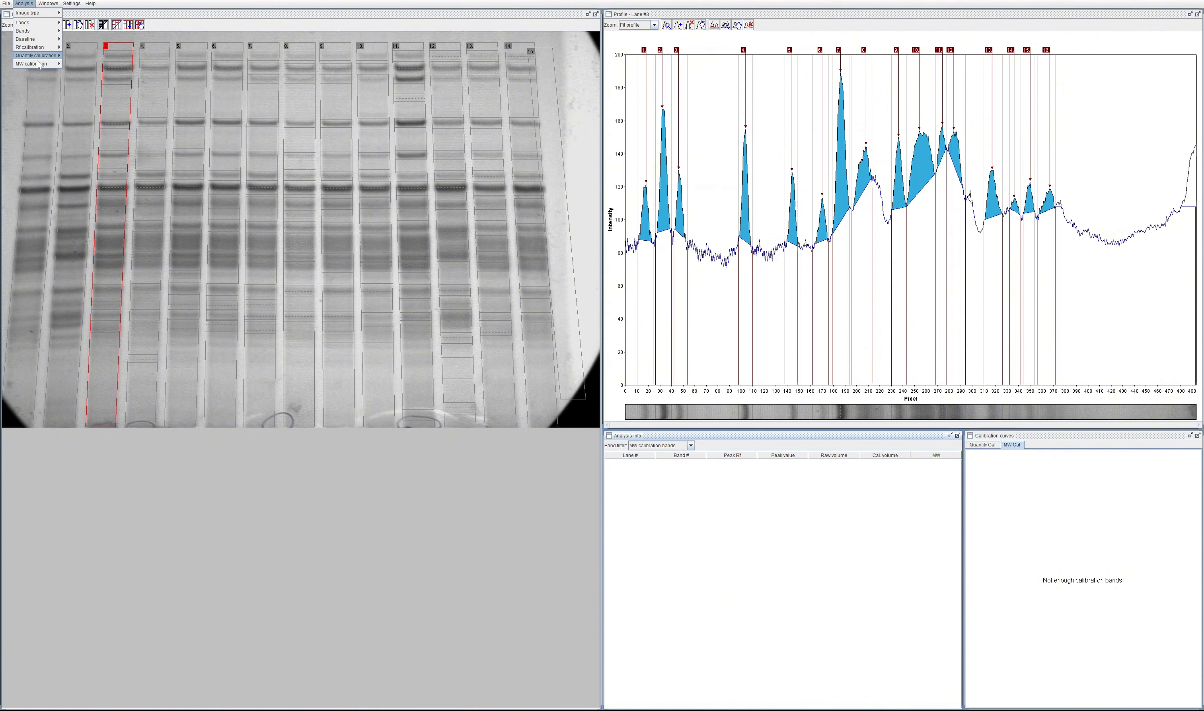
pyautogui.moveTo(39, 64)
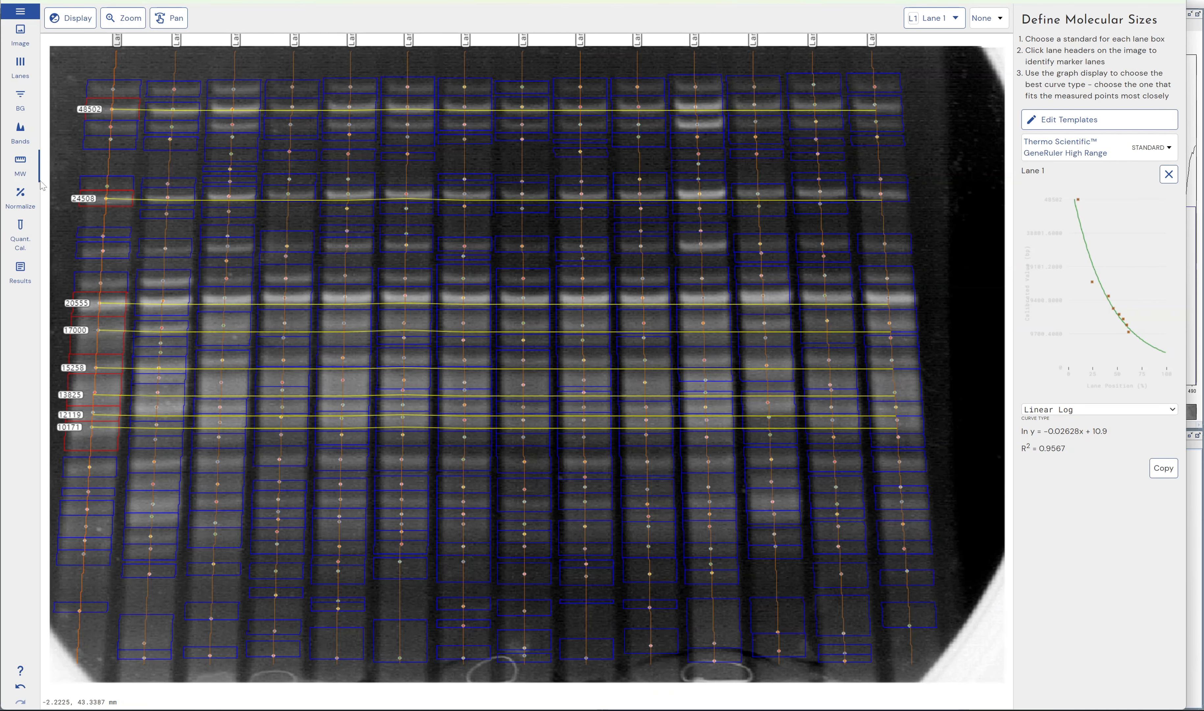
# Step: Open band volume normalization in Phoretix 1D, hide the results table, and display the Band Table again
pyautogui.click(29, 141)
pyautogui.click(20, 195)
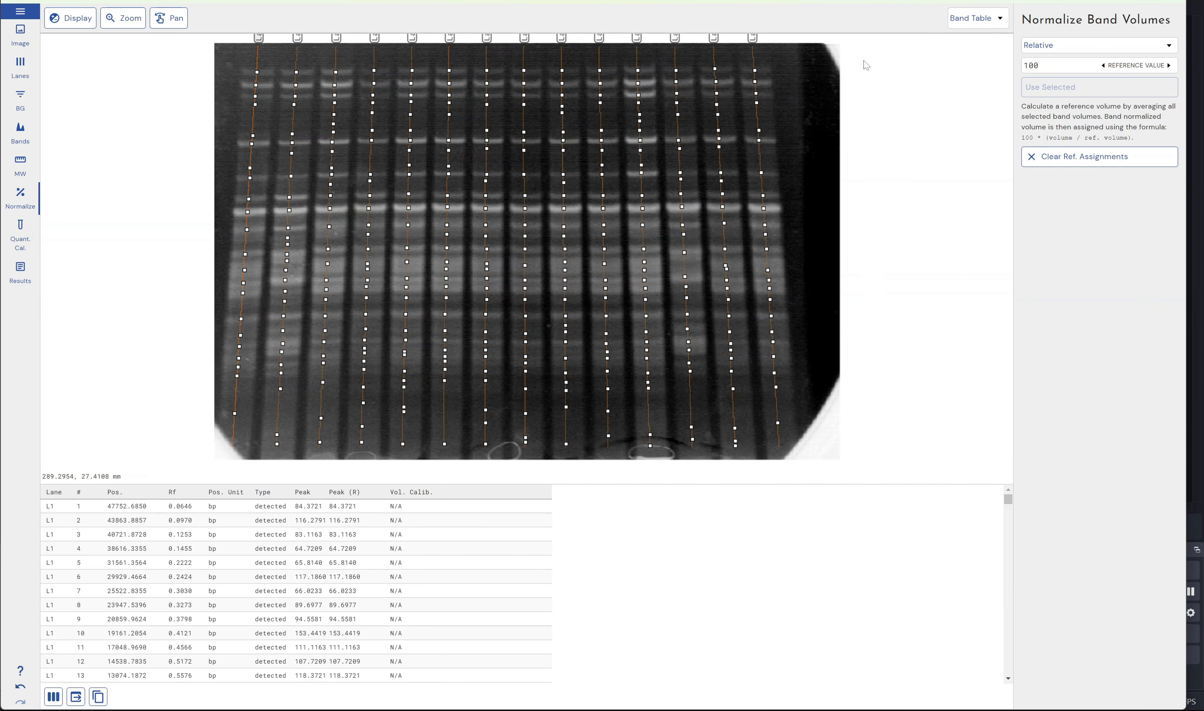
pyautogui.click(973, 24)
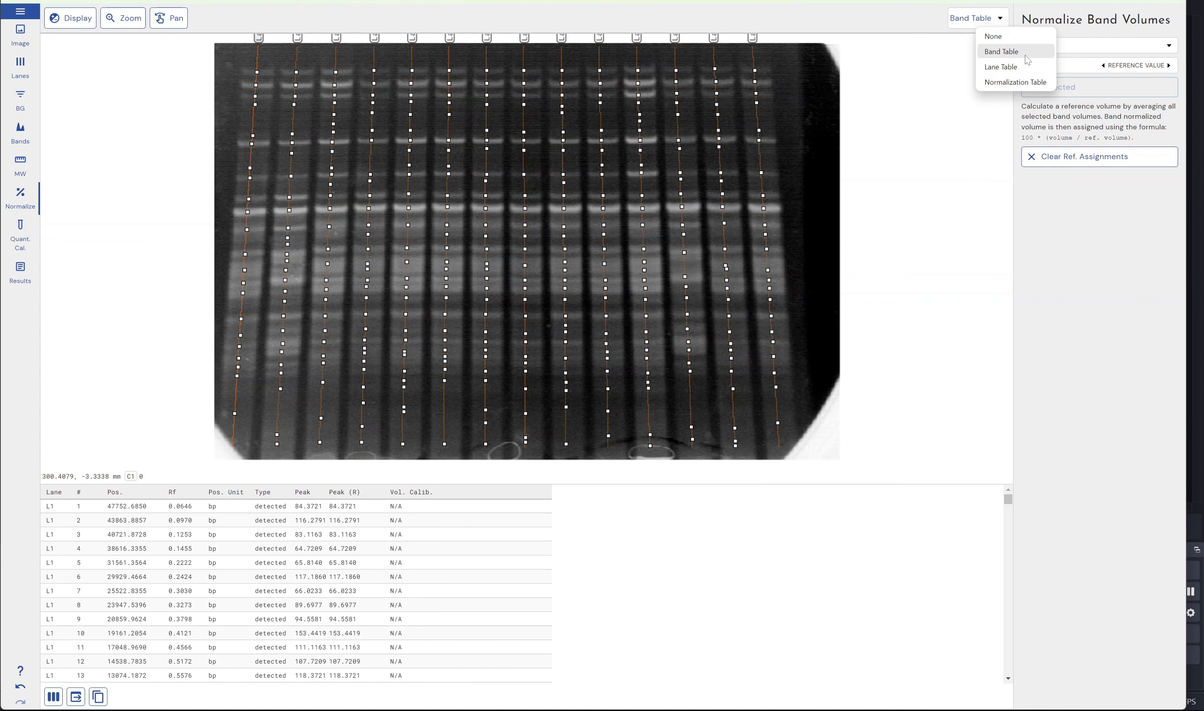
pyautogui.click(996, 36)
pyautogui.click(989, 18)
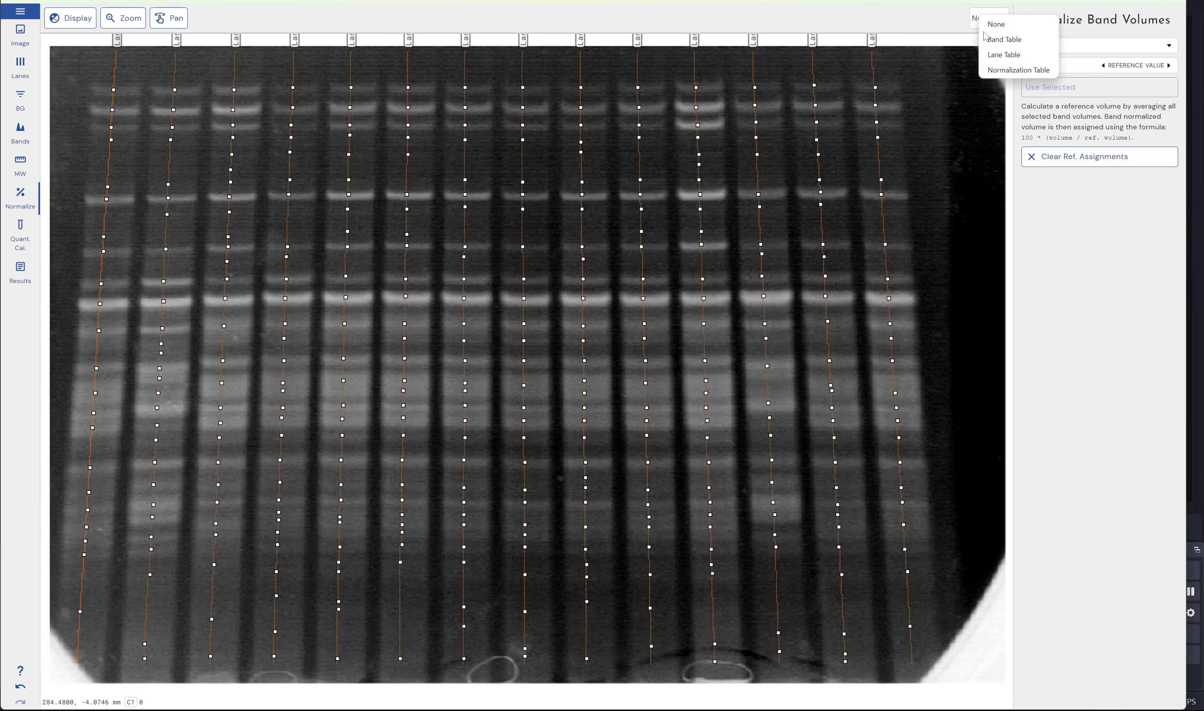
pyautogui.click(989, 43)
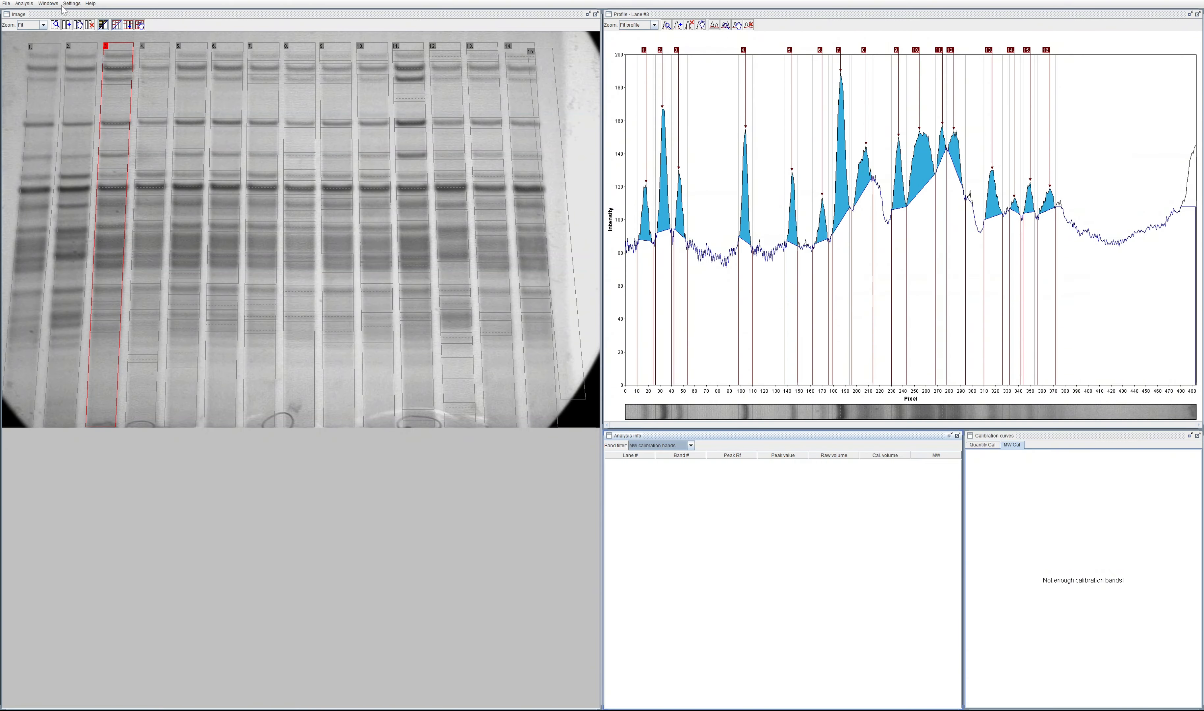
pyautogui.click(26, 3)
pyautogui.moveTo(7, 5)
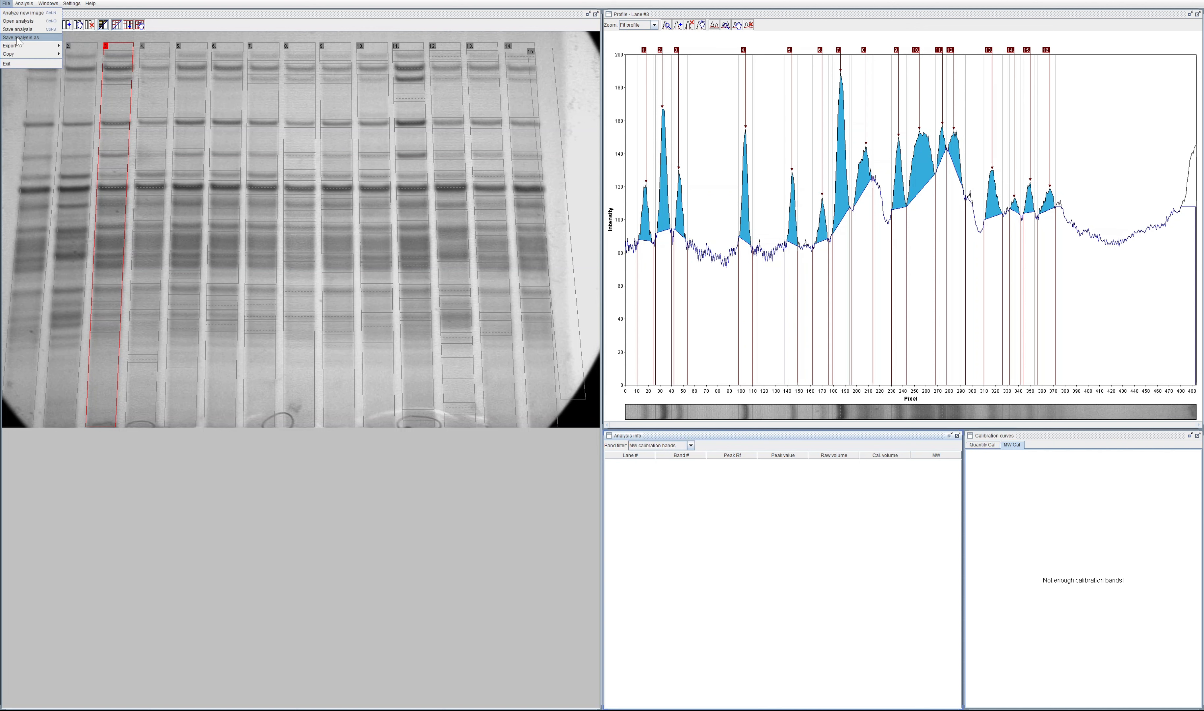
pyautogui.moveTo(39, 47)
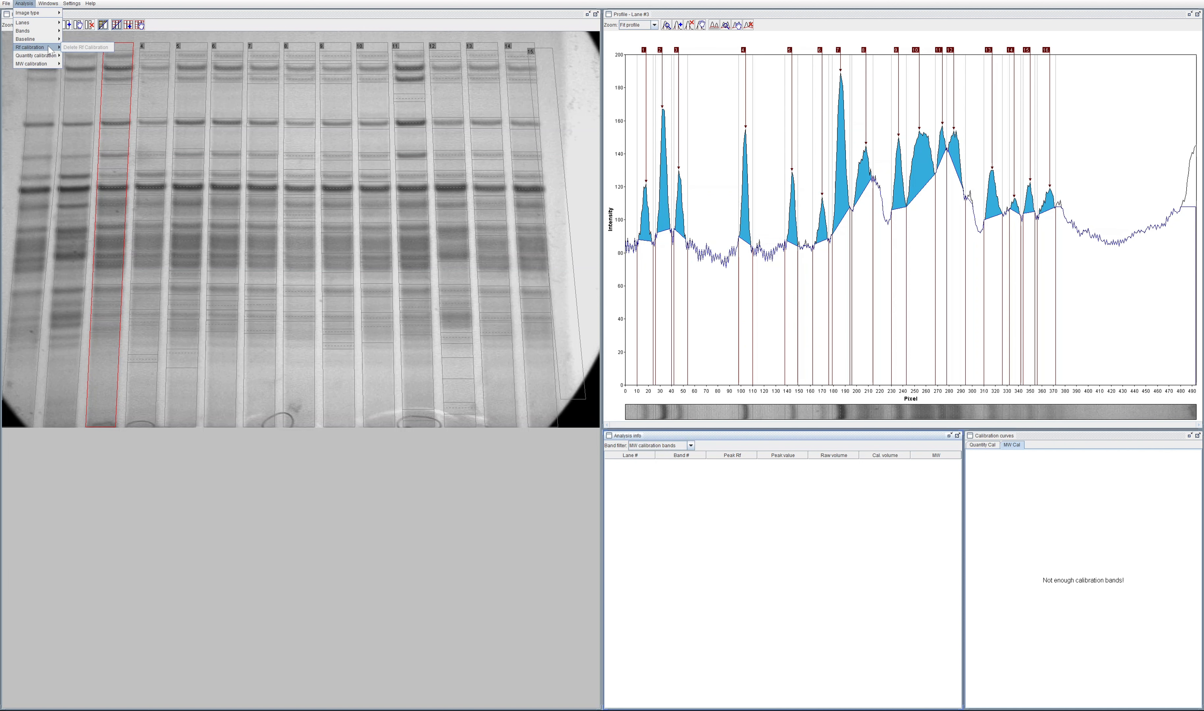
pyautogui.click(200, 6)
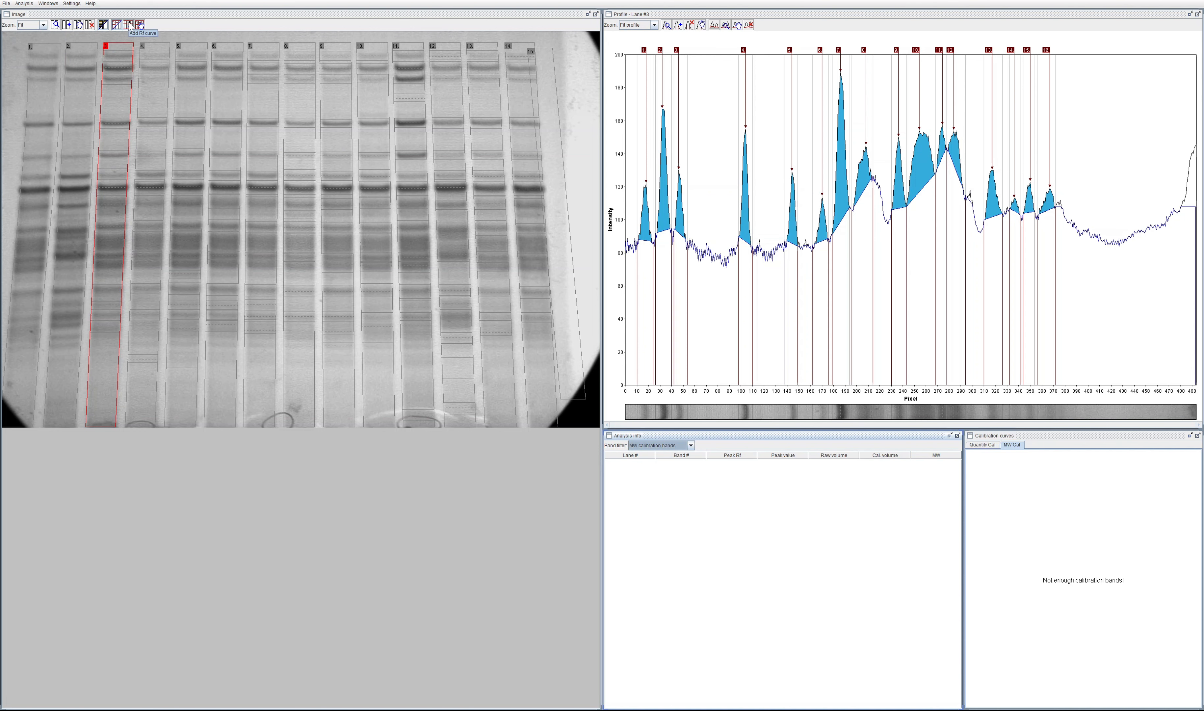
# Step: Add Rf curves to the gel, bending the upper one down between lanes 5 and 6 and the lower one up near lane 7
pyautogui.click(128, 25)
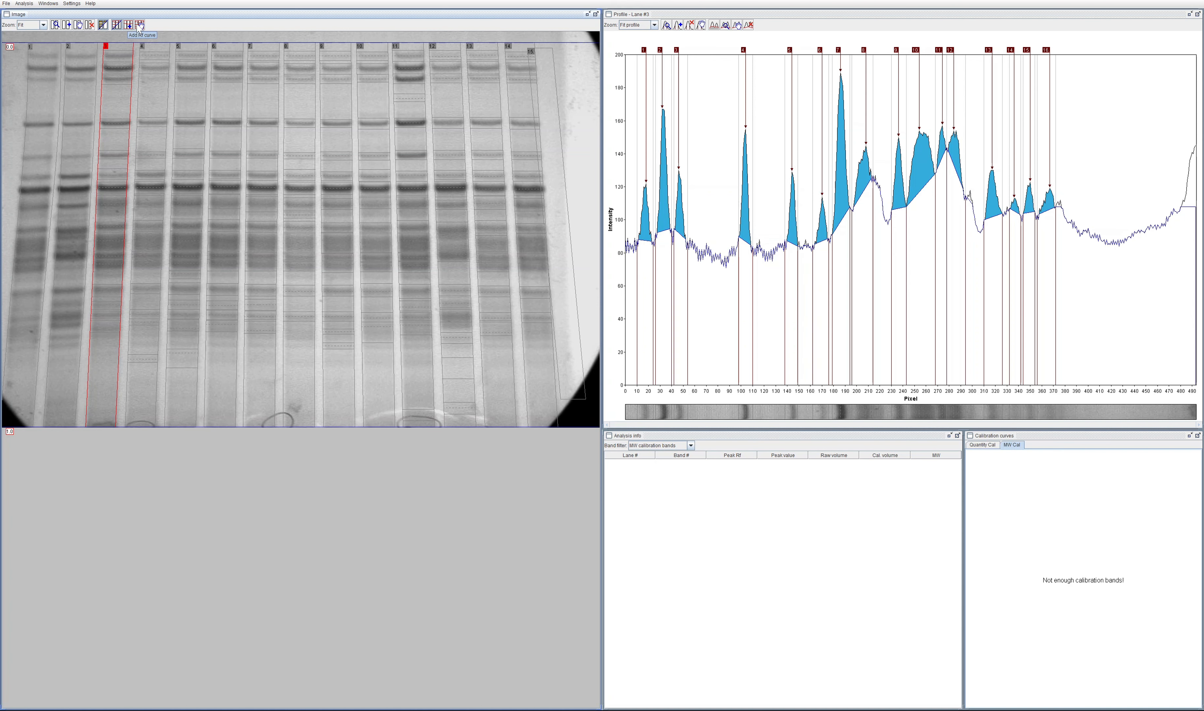
pyautogui.moveTo(198, 43); pyautogui.dragTo(200, 52)
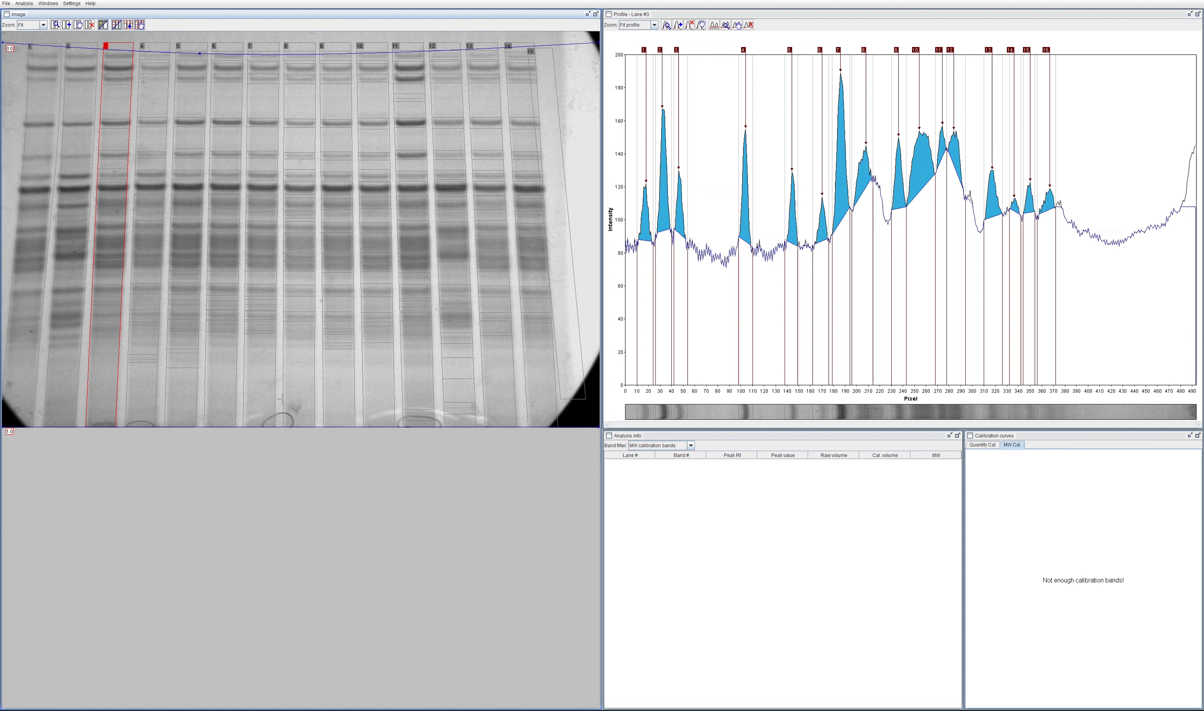
pyautogui.moveTo(274, 426)
pyautogui.mouseDown()
pyautogui.moveTo(280, 398)
pyautogui.moveTo(273, 417)
pyautogui.mouseUp()
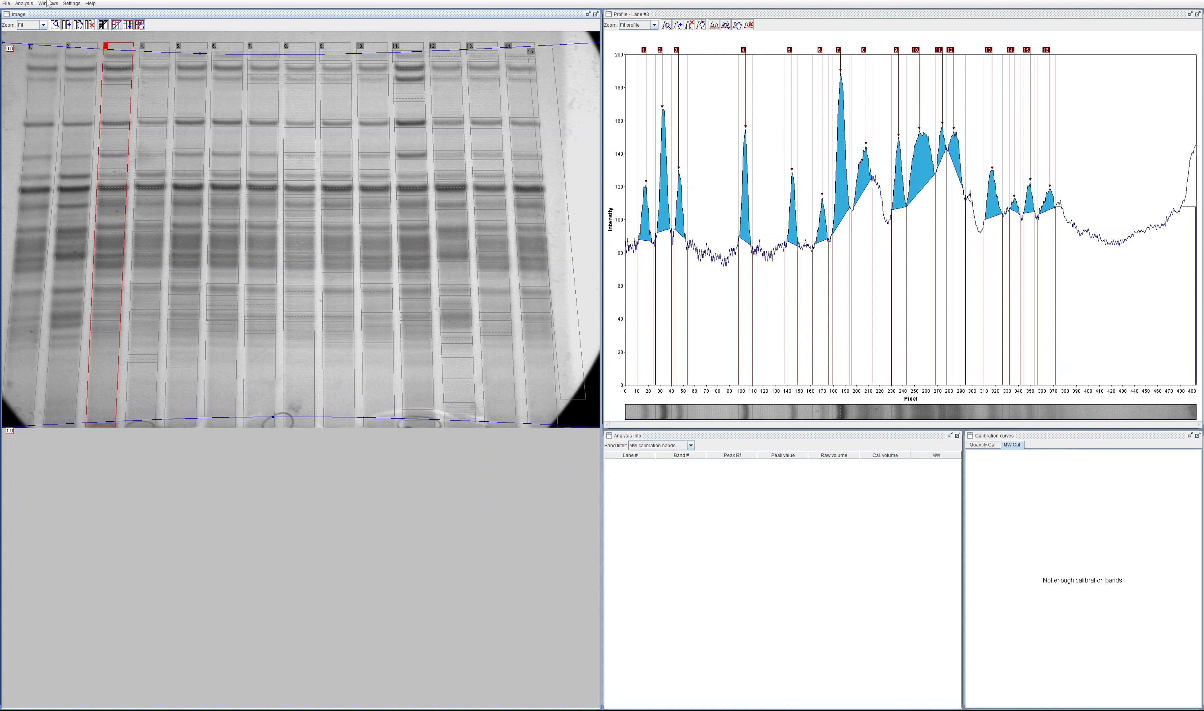
# Step: Examine the available quantity calibration fit functions and select band 2 in the lane 3 profile
pyautogui.click(28, 3)
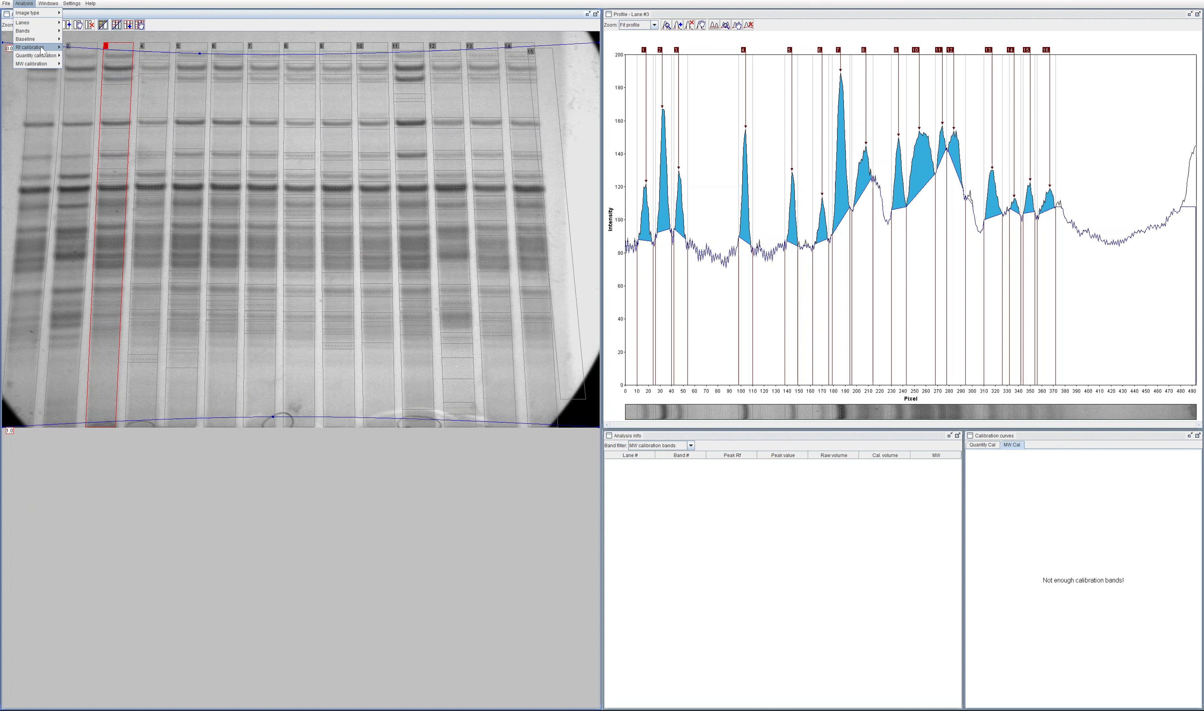
pyautogui.moveTo(47, 56)
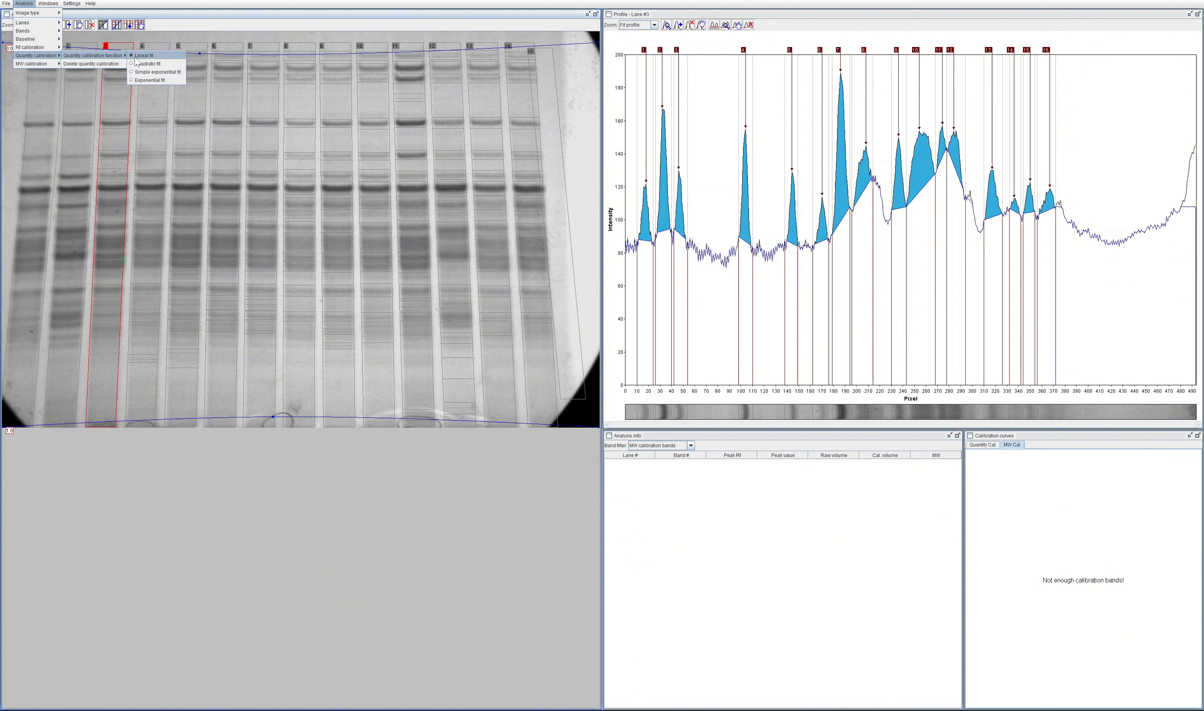
pyautogui.moveTo(101, 59)
pyautogui.click(663, 51)
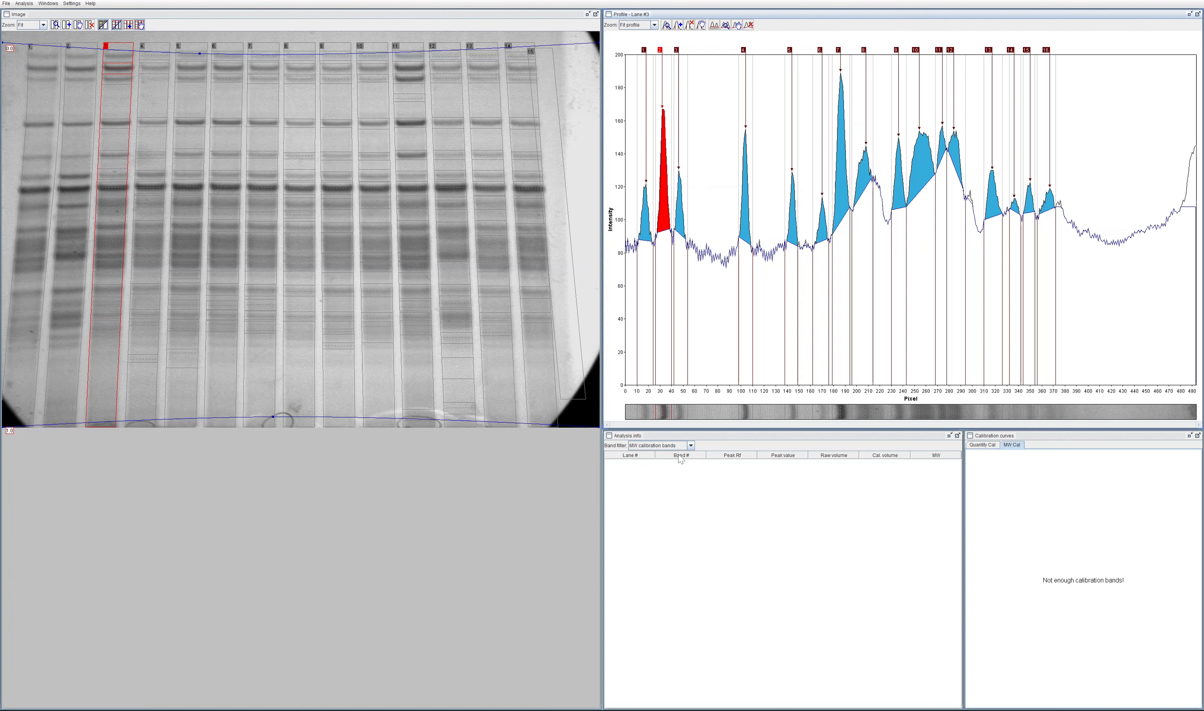
# Step: Filter the analysis info table to quantity calibration bands and display the quantity calibration curve
pyautogui.click(689, 446)
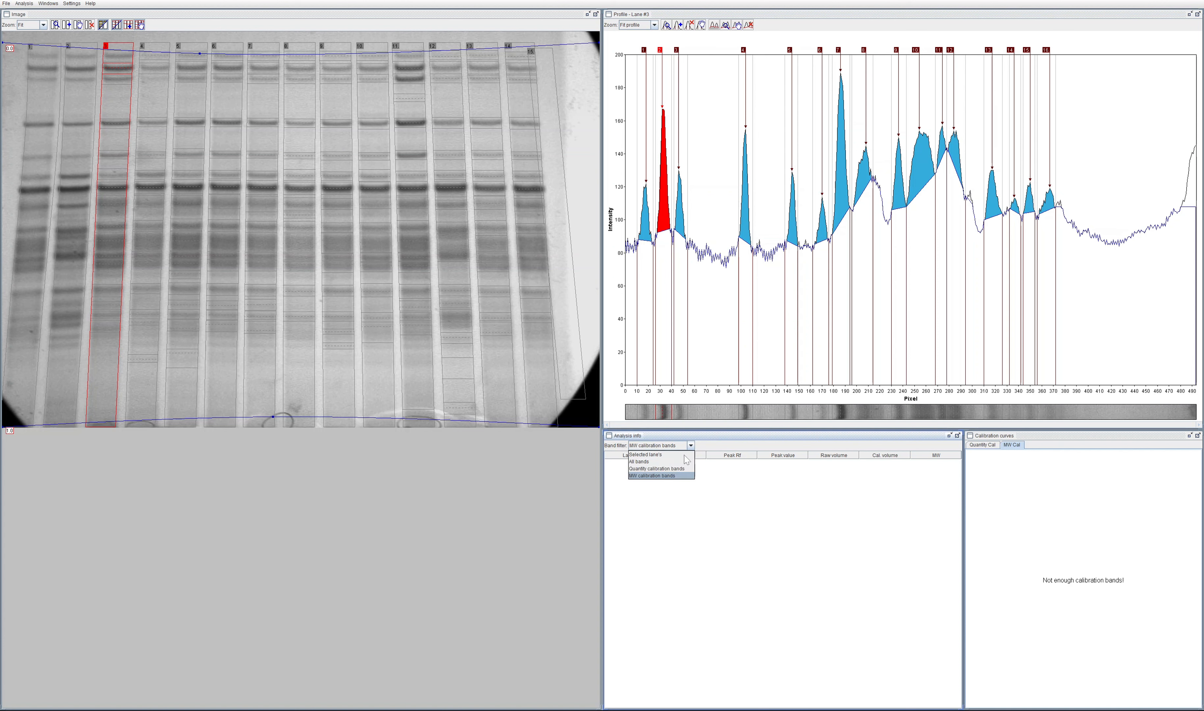
pyautogui.click(656, 468)
pyautogui.click(1001, 447)
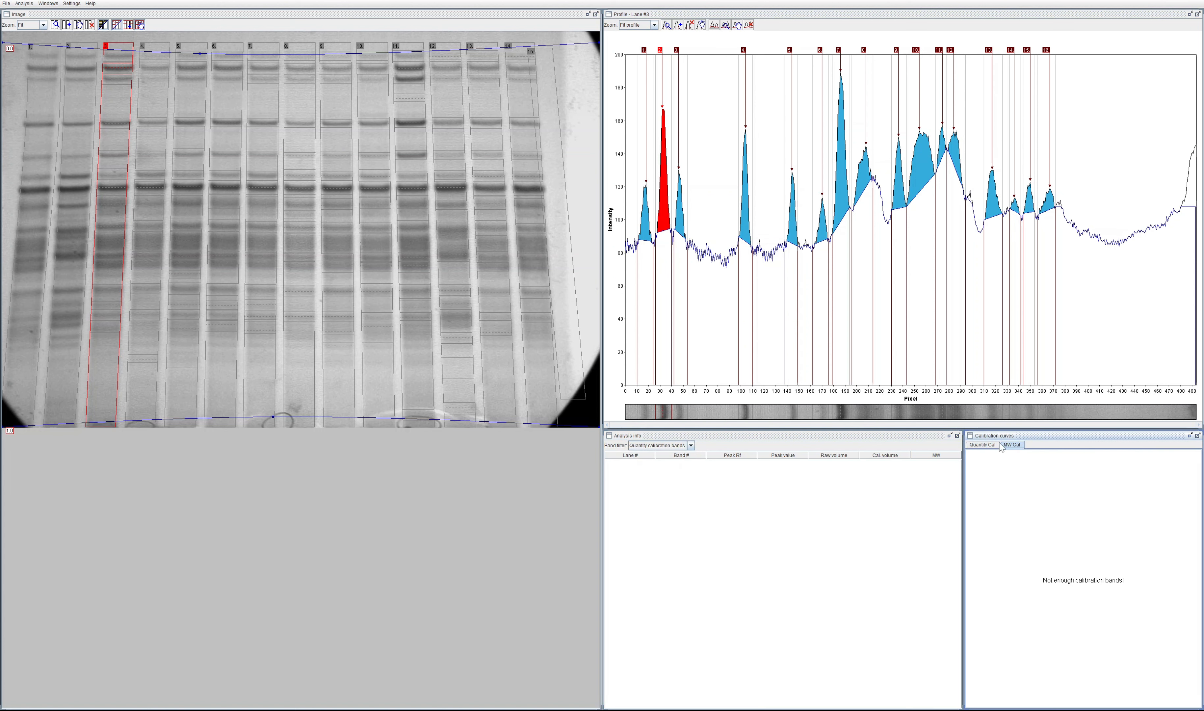
# Step: Set the analysis info table's band filter to all bands and select band 2 of lane 3
pyautogui.click(649, 448)
pyautogui.click(682, 451)
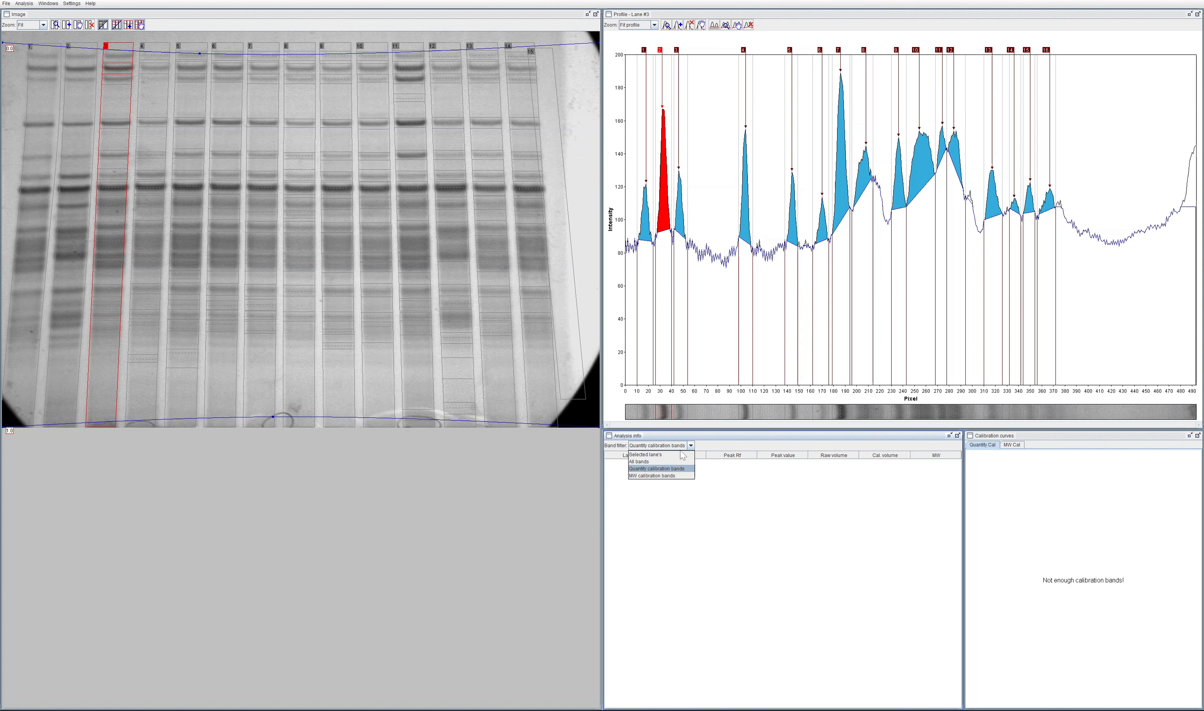
pyautogui.click(671, 463)
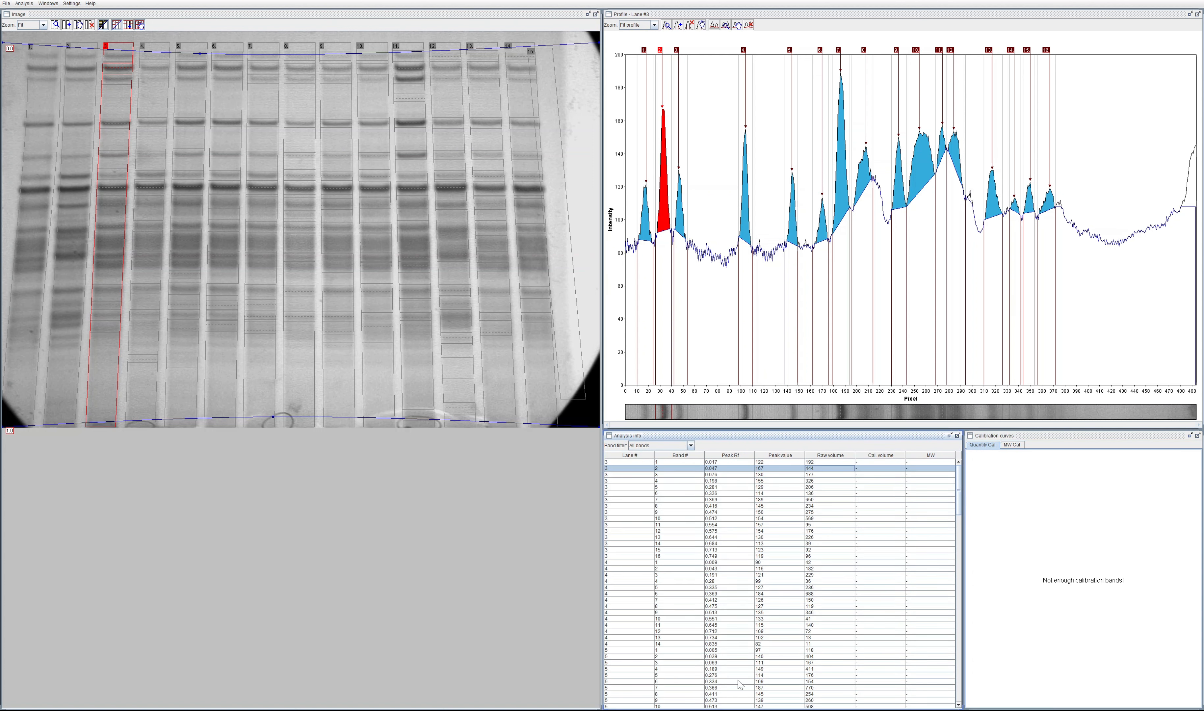
pyautogui.rightClick(637, 473)
pyautogui.click(638, 470)
# Step: Set the quantity calibration function to quadratic fit and check the MW and quantity calibration curve views
pyautogui.click(48, 4)
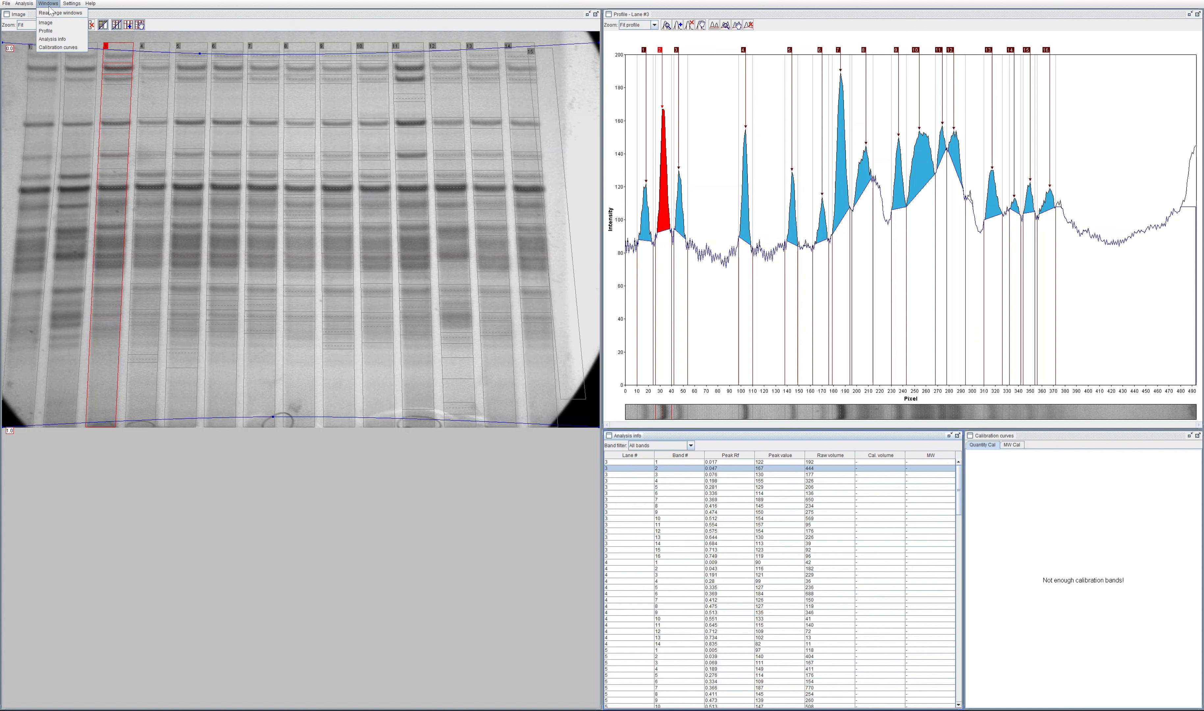
pyautogui.moveTo(36, 3)
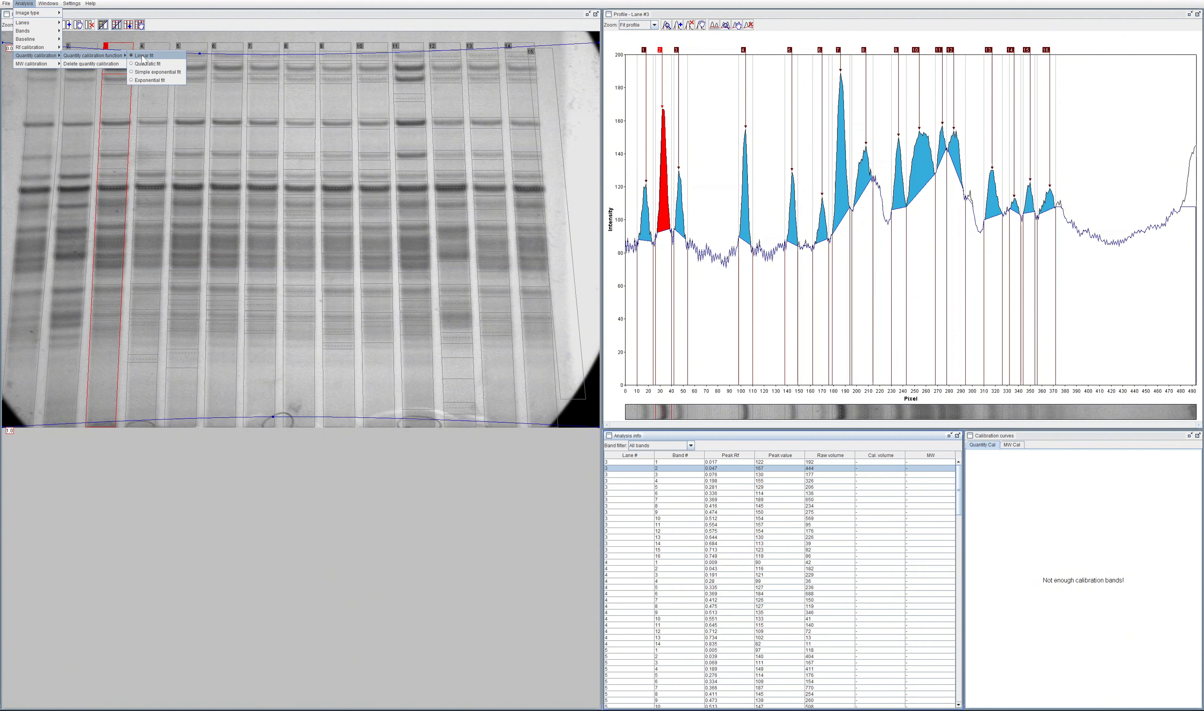
pyautogui.click(143, 58)
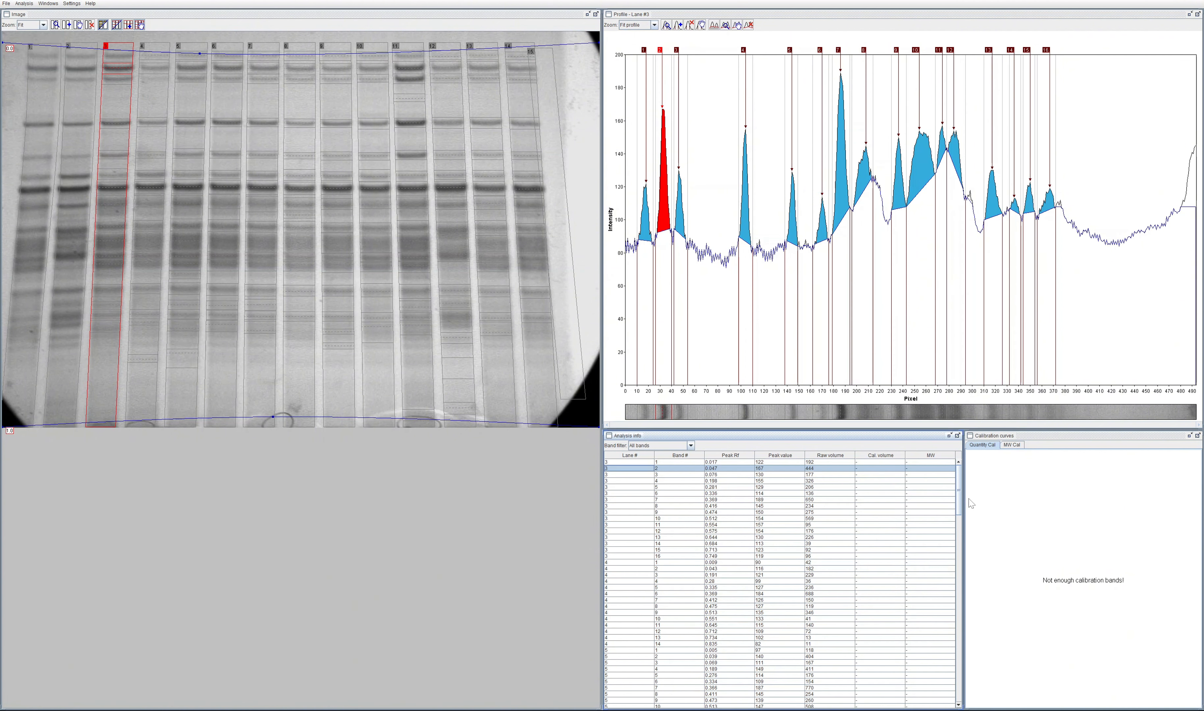
pyautogui.click(1022, 444)
pyautogui.click(976, 443)
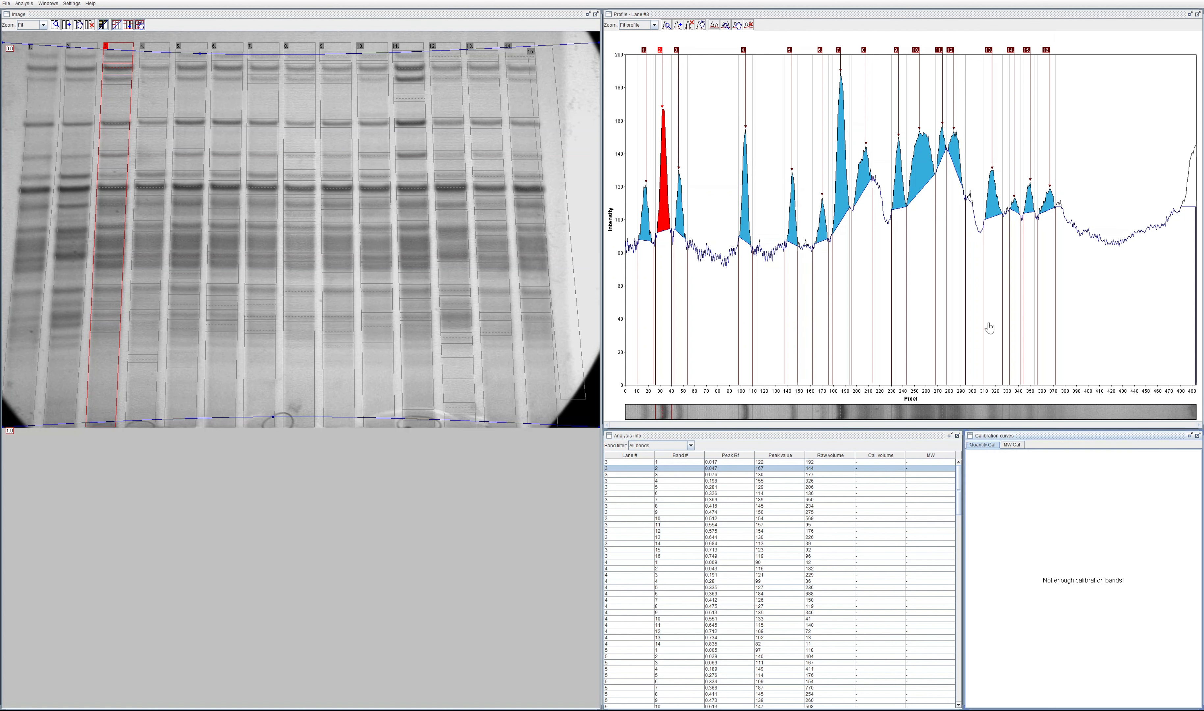
# Step: Set the MW of band 13 in lane 3 to 100
pyautogui.click(993, 199)
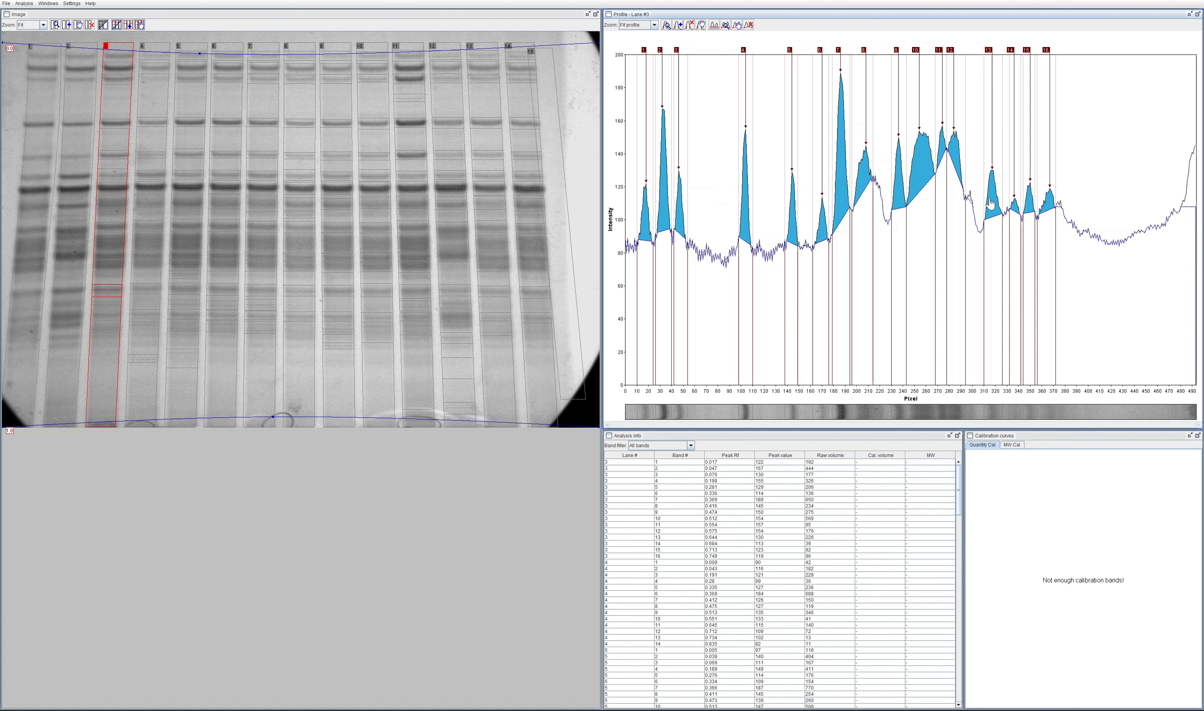
pyautogui.doubleClick(912, 537)
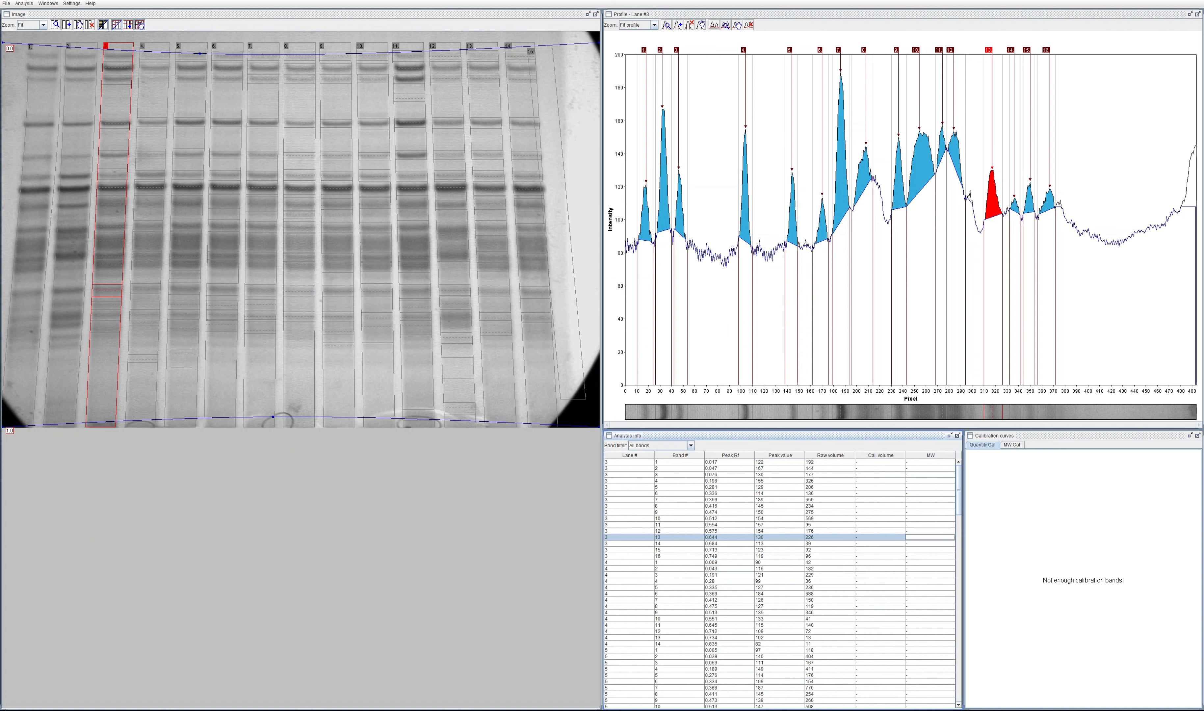
pyautogui.write('100')
pyautogui.press('Return')
# Step: Set the MW of band 1 in lane 4 to 50
pyautogui.scroll(-6, 876, 570)
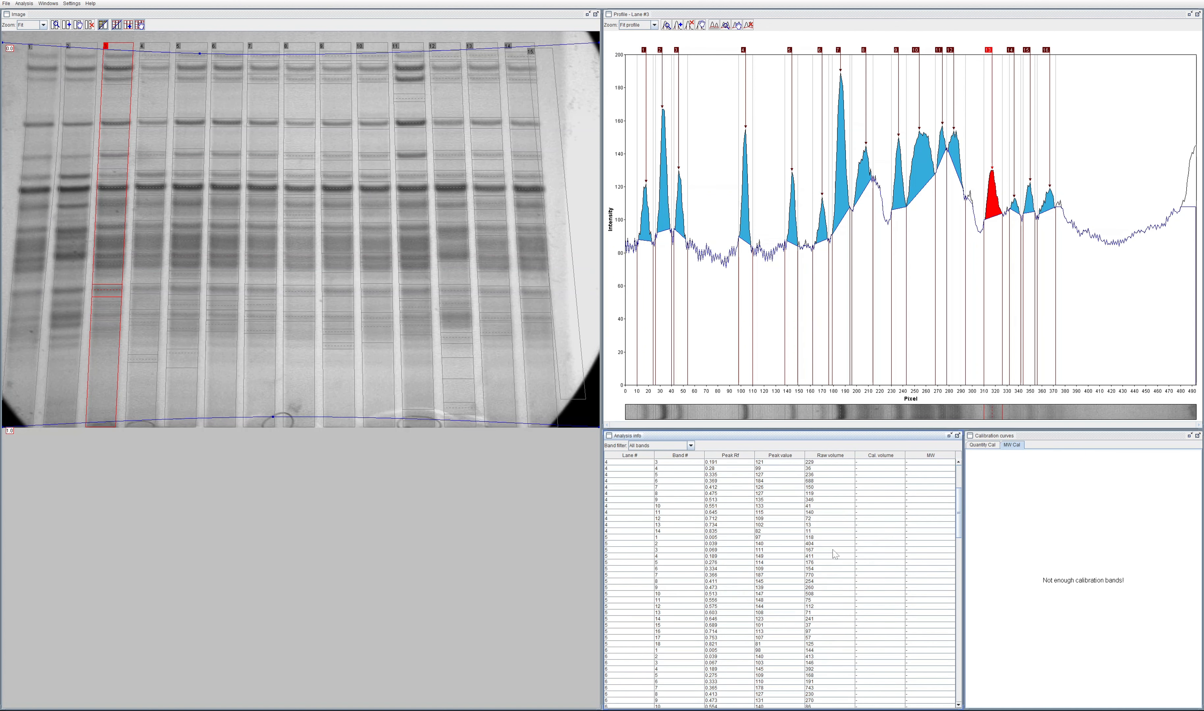
pyautogui.scroll(6, 834, 554)
pyautogui.scroll(-20, 838, 518)
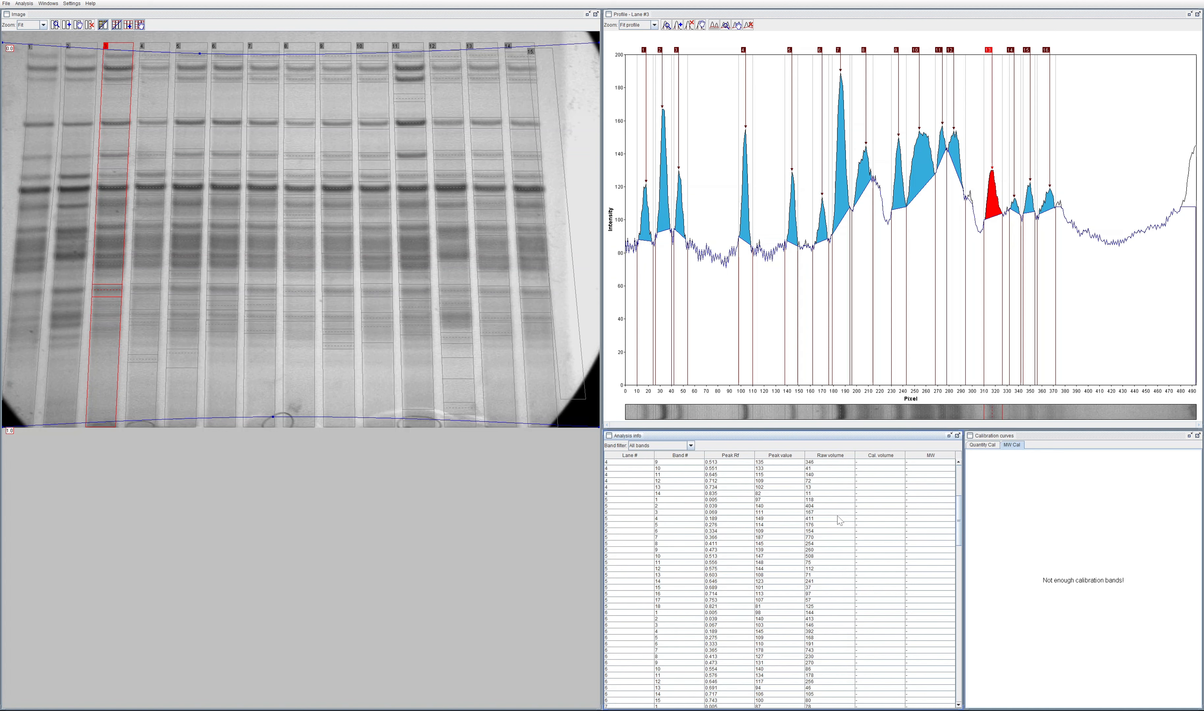
pyautogui.scroll(20, 877, 570)
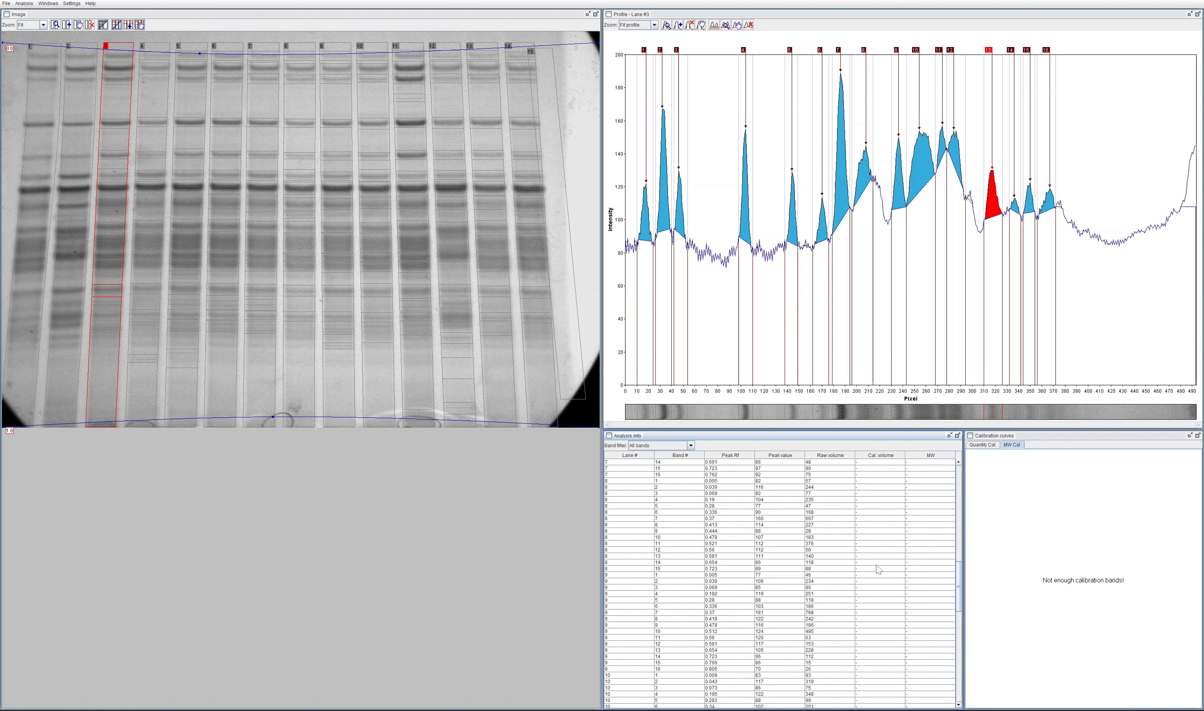
pyautogui.click(931, 562)
pyautogui.write('50')
pyautogui.press('Return')
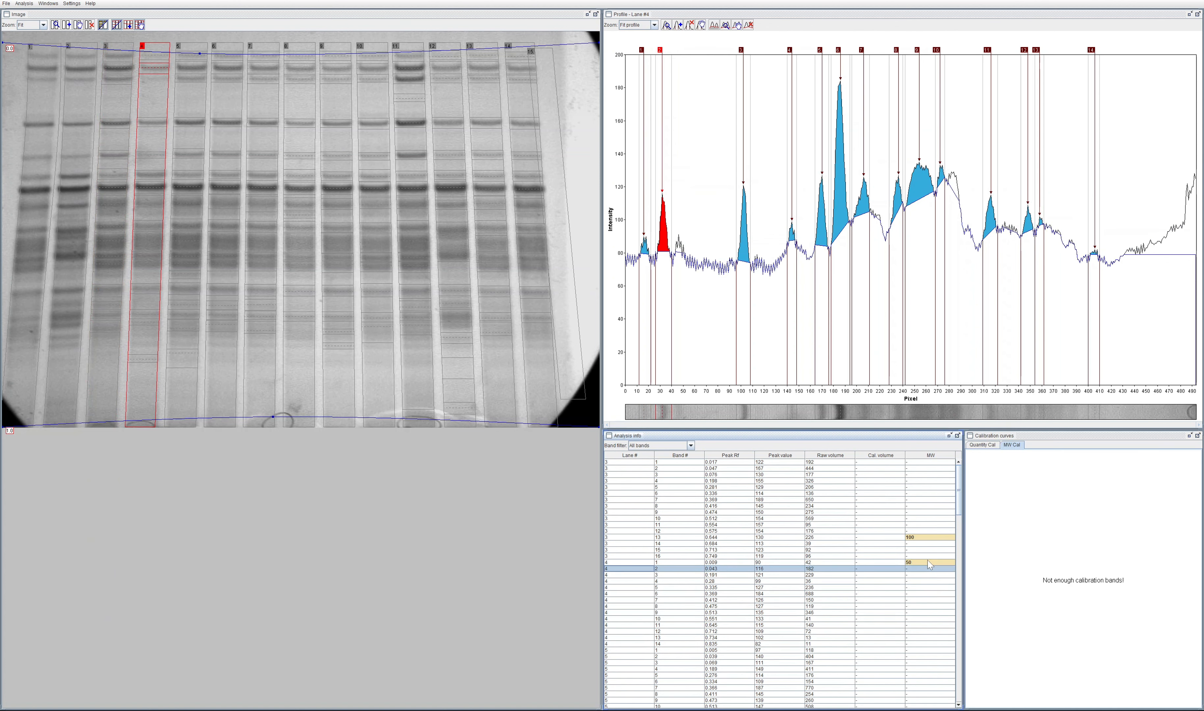
# Step: Set the MW of band 6 in lane 4 to 30 as a third calibration point
pyautogui.press('Down')
pyautogui.press('Down')
pyautogui.press('Down')
pyautogui.press('Down')
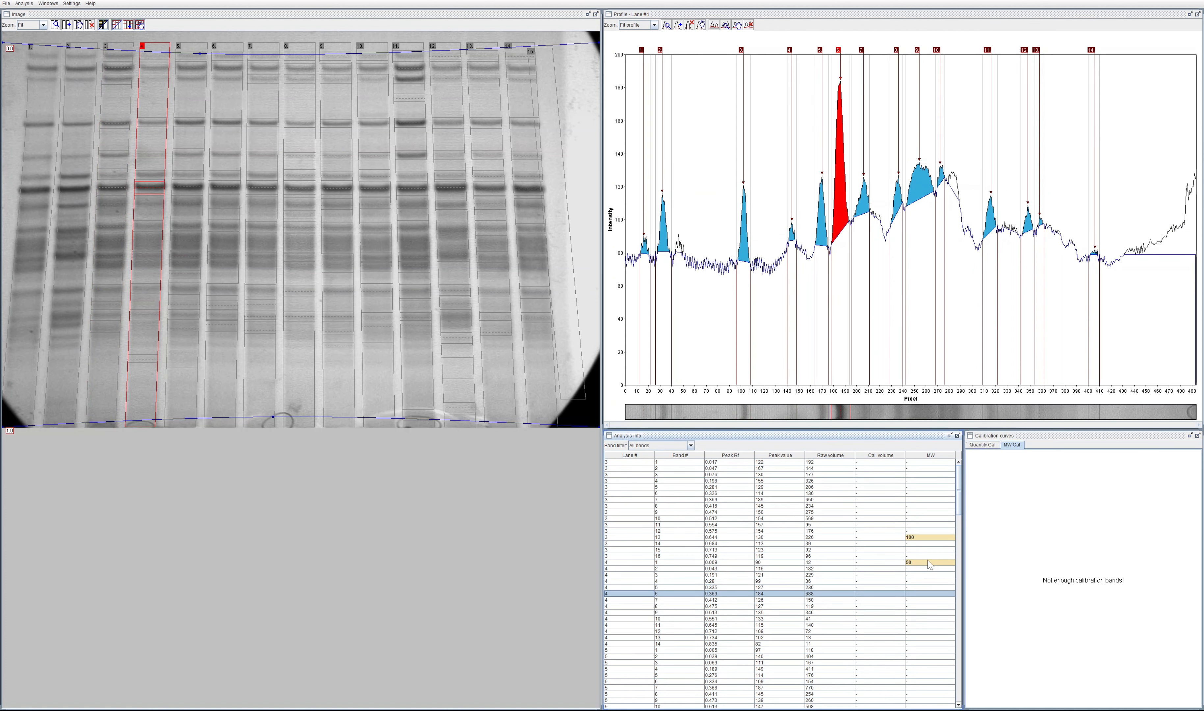
pyautogui.click(924, 593)
pyautogui.write('30')
pyautogui.press('Return')
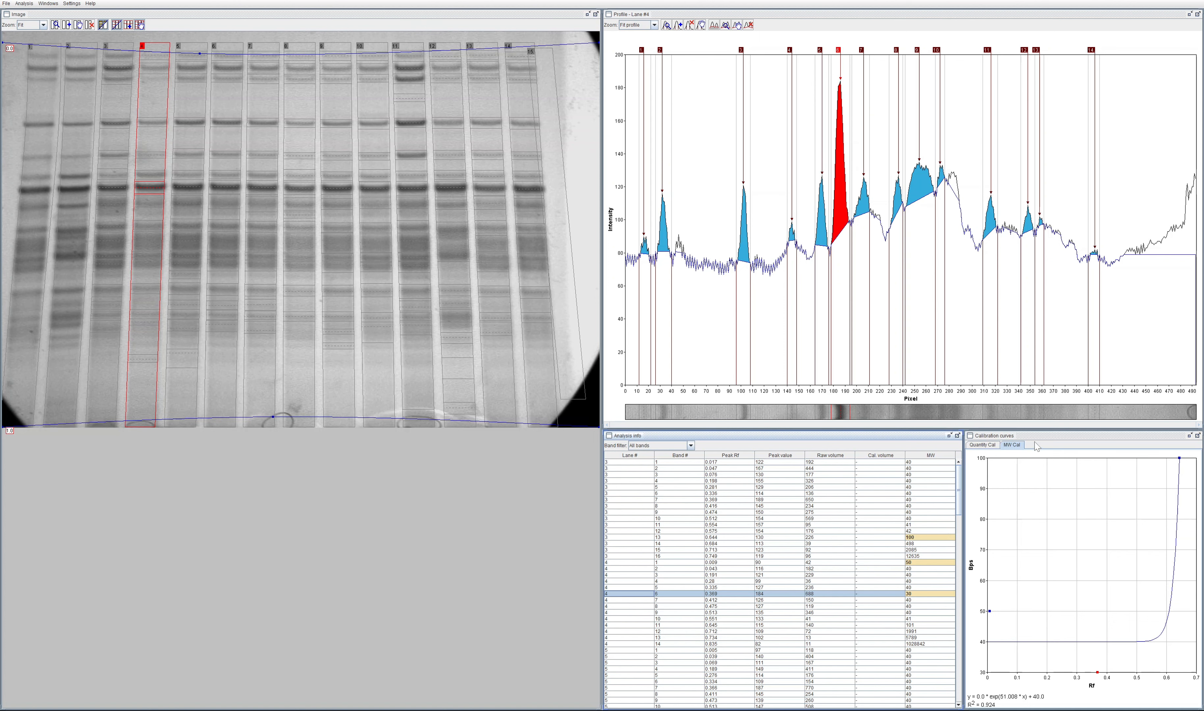
# Step: Display the quantity calibration curve and set the calibrated volumes of lane 3's band 9 to 100 and band 13 to 500
pyautogui.click(992, 446)
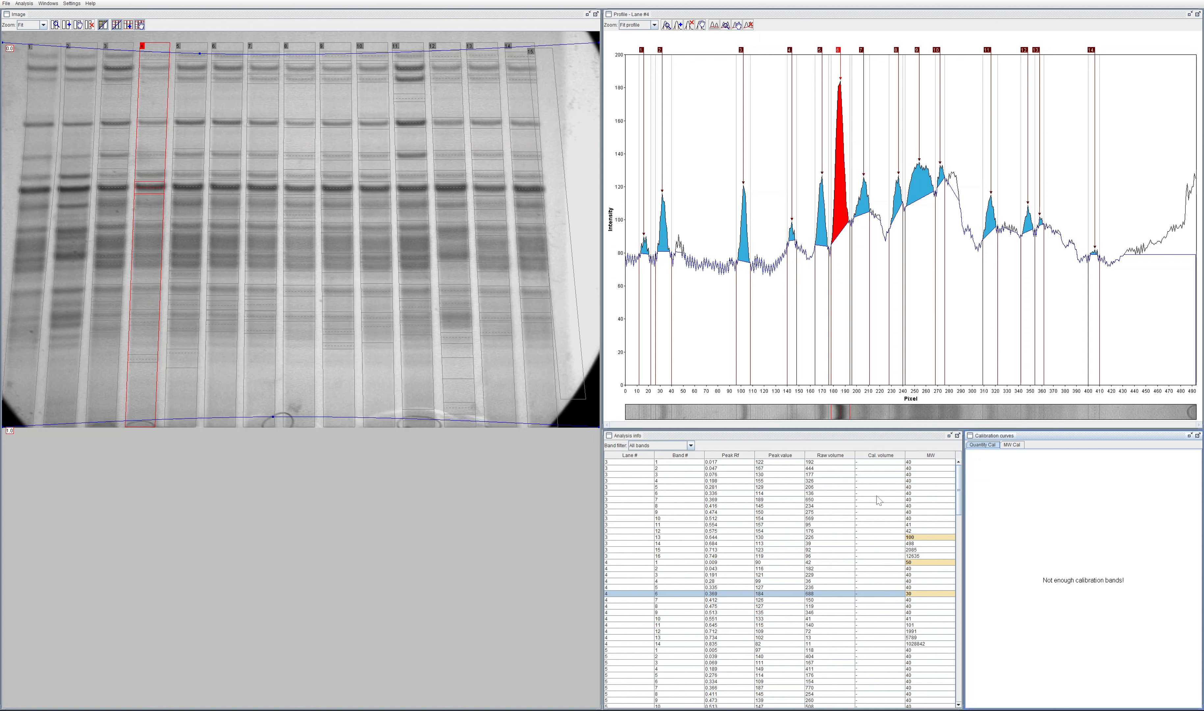
pyautogui.click(865, 512)
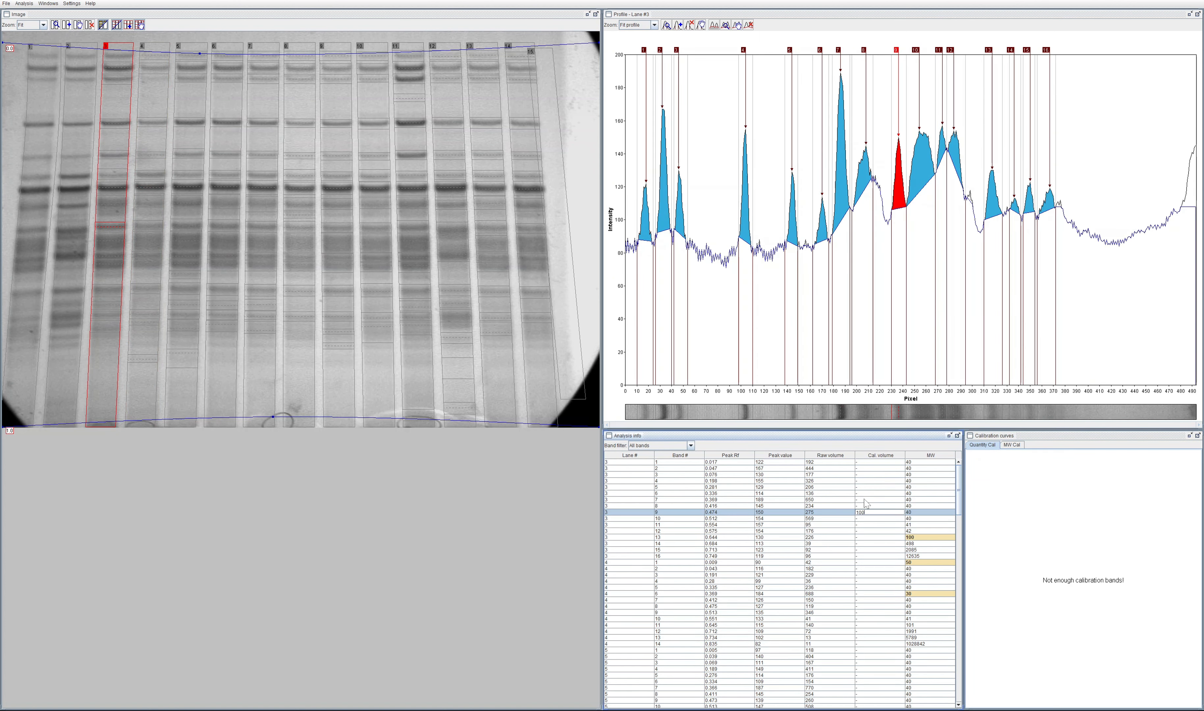
pyautogui.click(879, 538)
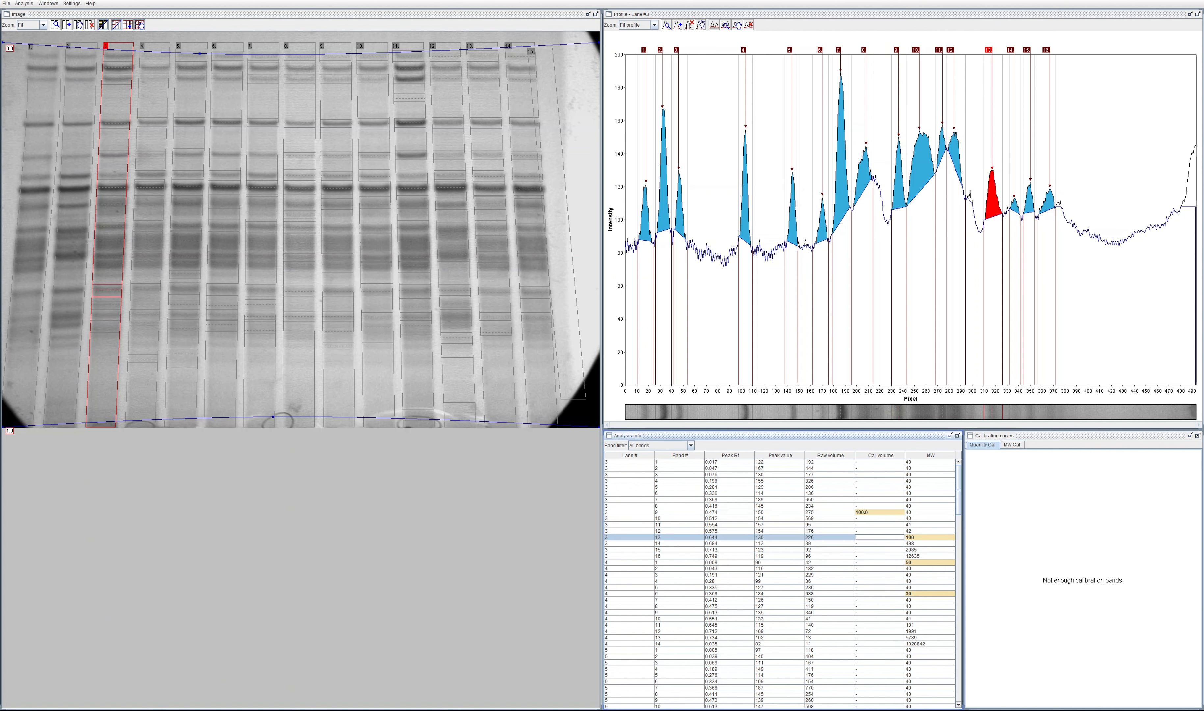
pyautogui.write('500')
# Step: Set the calibrated volume of band 3 in lane 4 to 300
pyautogui.click(861, 574)
pyautogui.write('3')
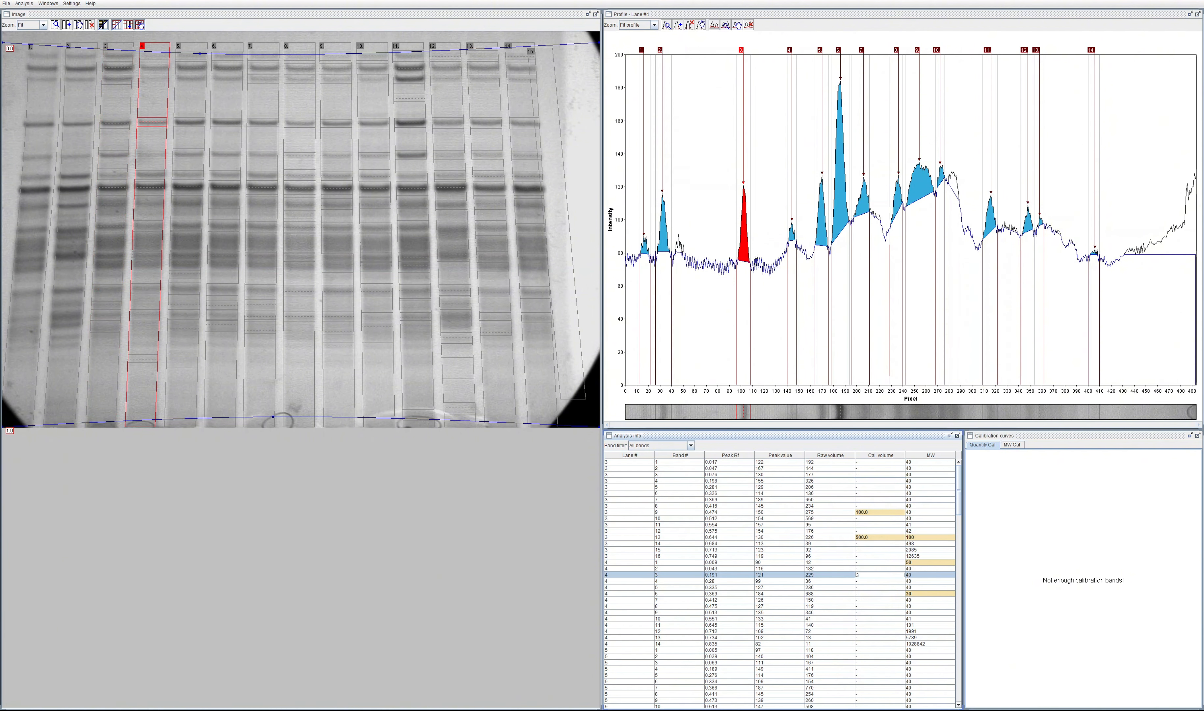
pyautogui.write('00')
pyautogui.press('Return')
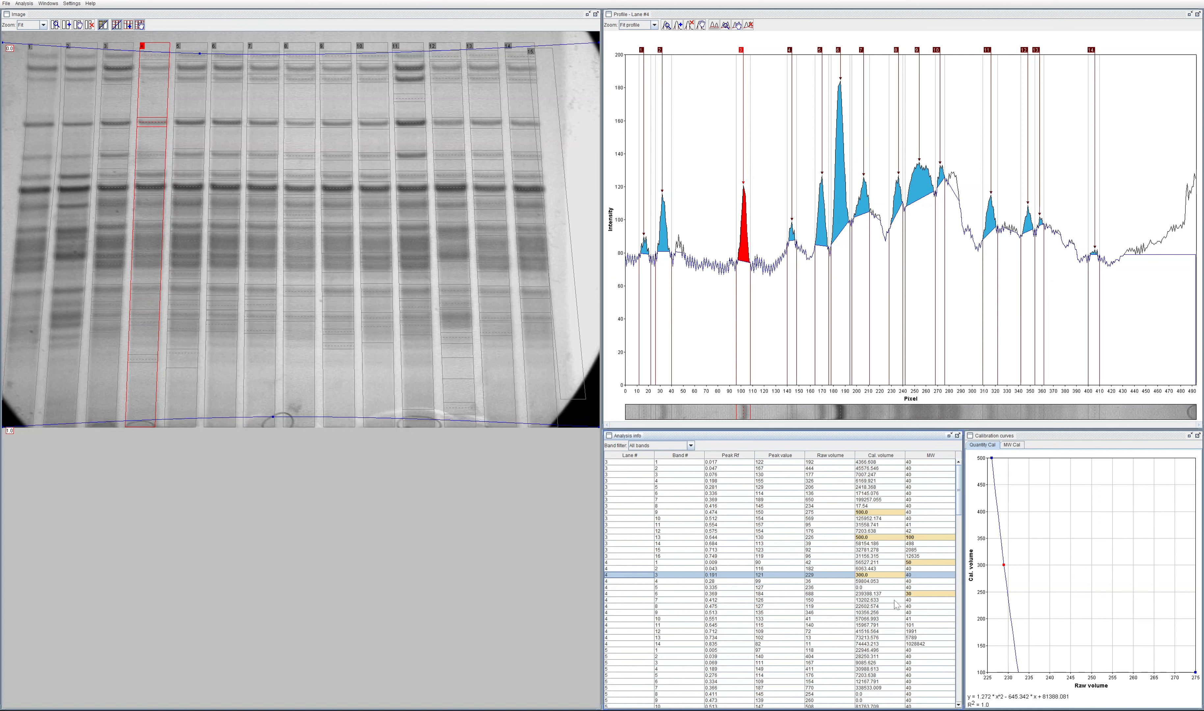
# Step: Switch to Phoretix 1D, open quantity calibration, and add lane 8's band 202 with a known value of 1
pyautogui.hotkey('alt', 'Tab')
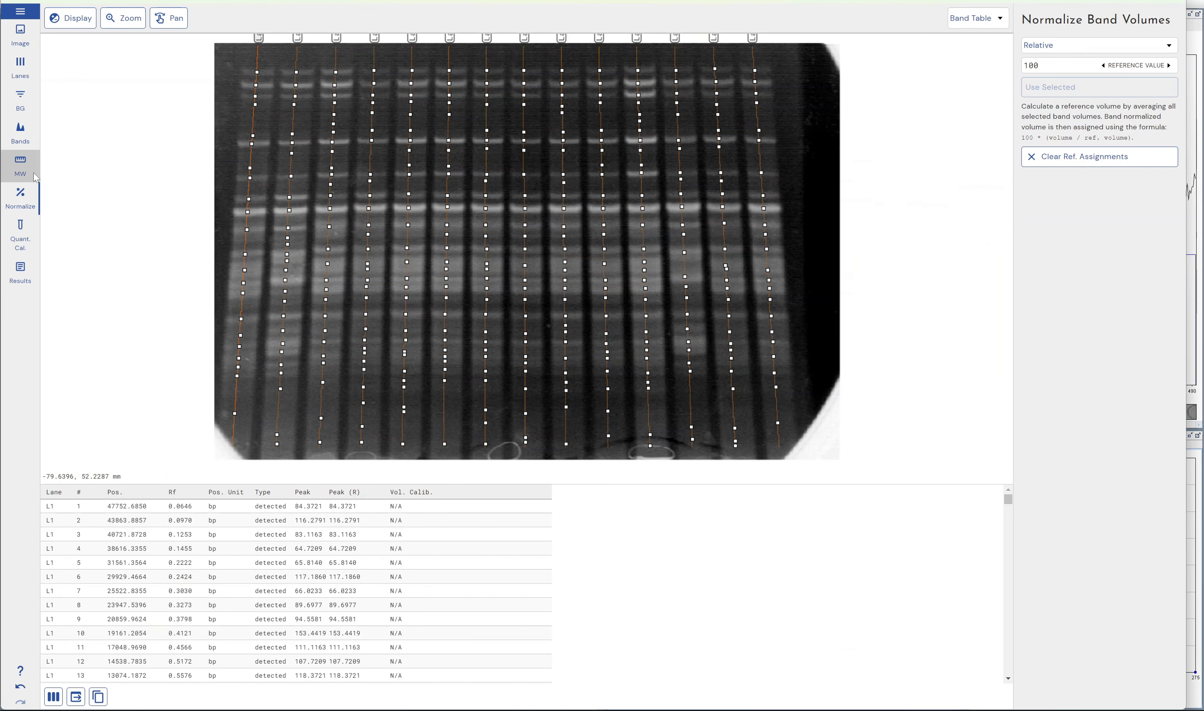
pyautogui.click(8, 236)
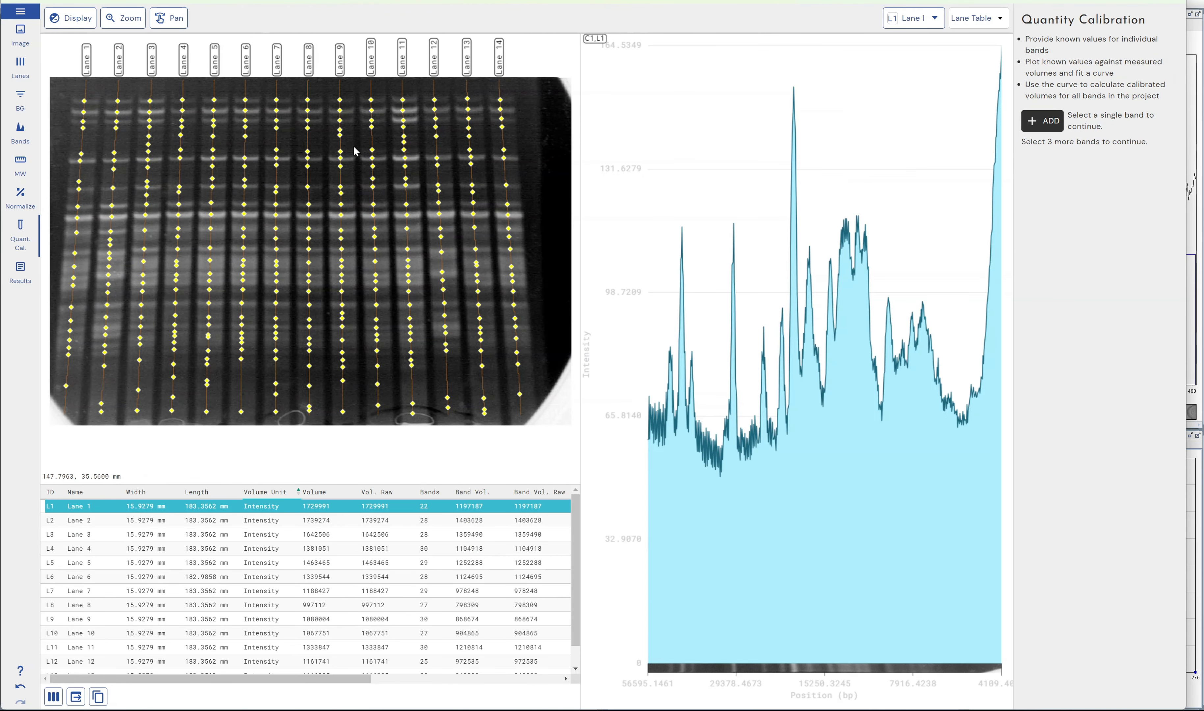
pyautogui.click(309, 188)
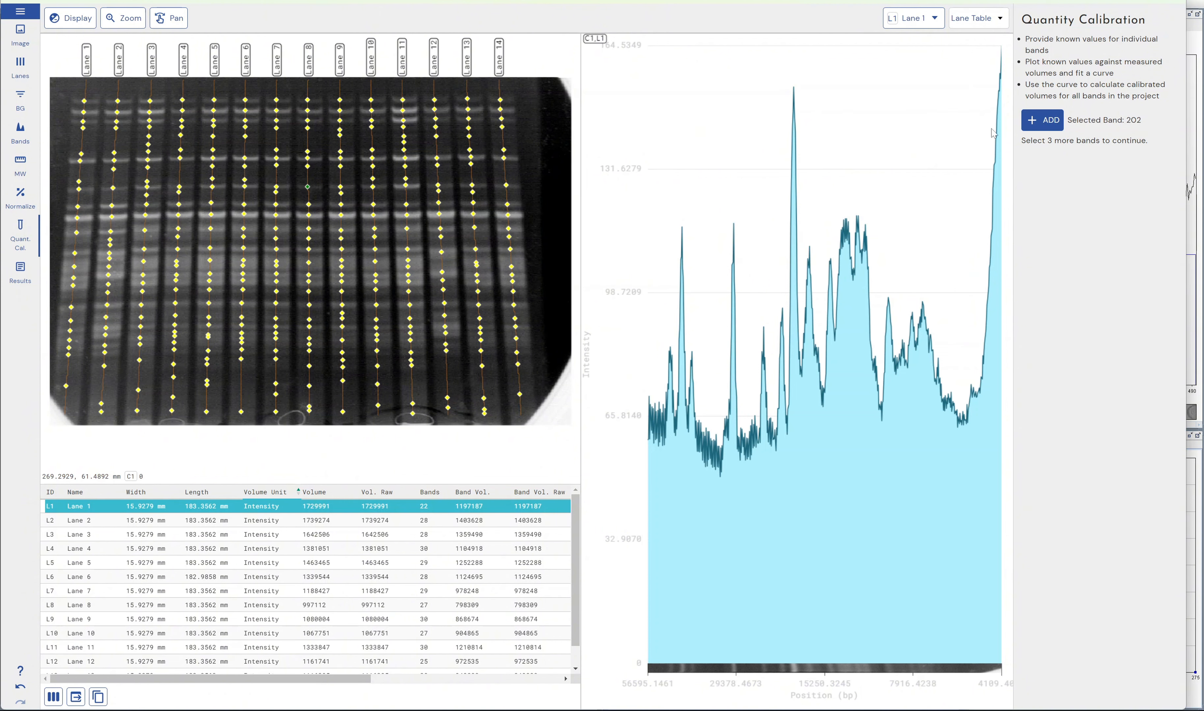
pyautogui.click(1042, 120)
# Step: Add lane 8's bands 206 and 210 to the quantity calibration with known values of 10 and 20
pyautogui.click(308, 238)
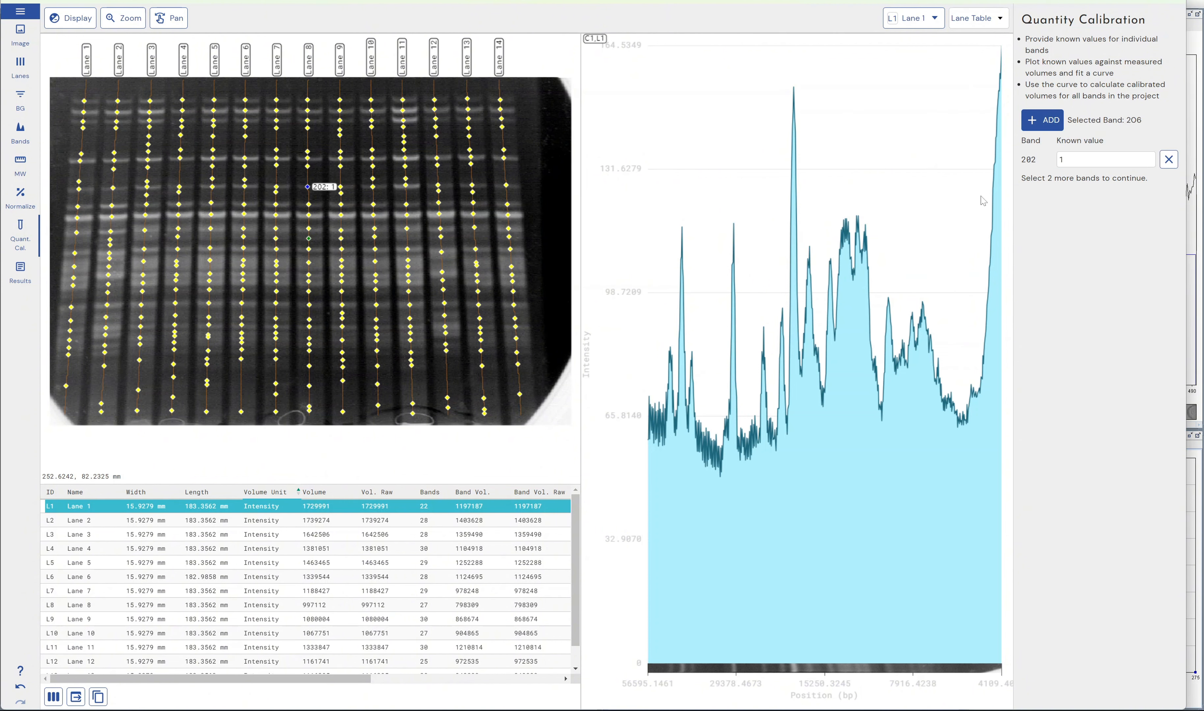
pyautogui.click(1042, 120)
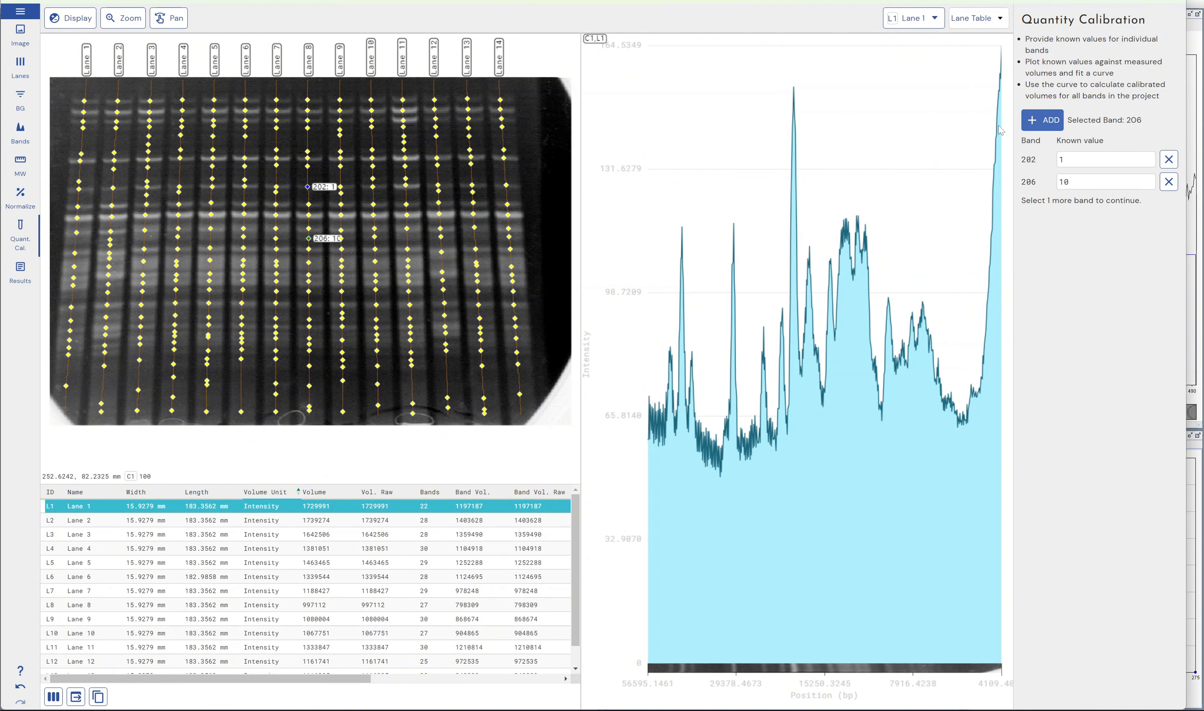
pyautogui.click(309, 281)
pyautogui.click(1042, 121)
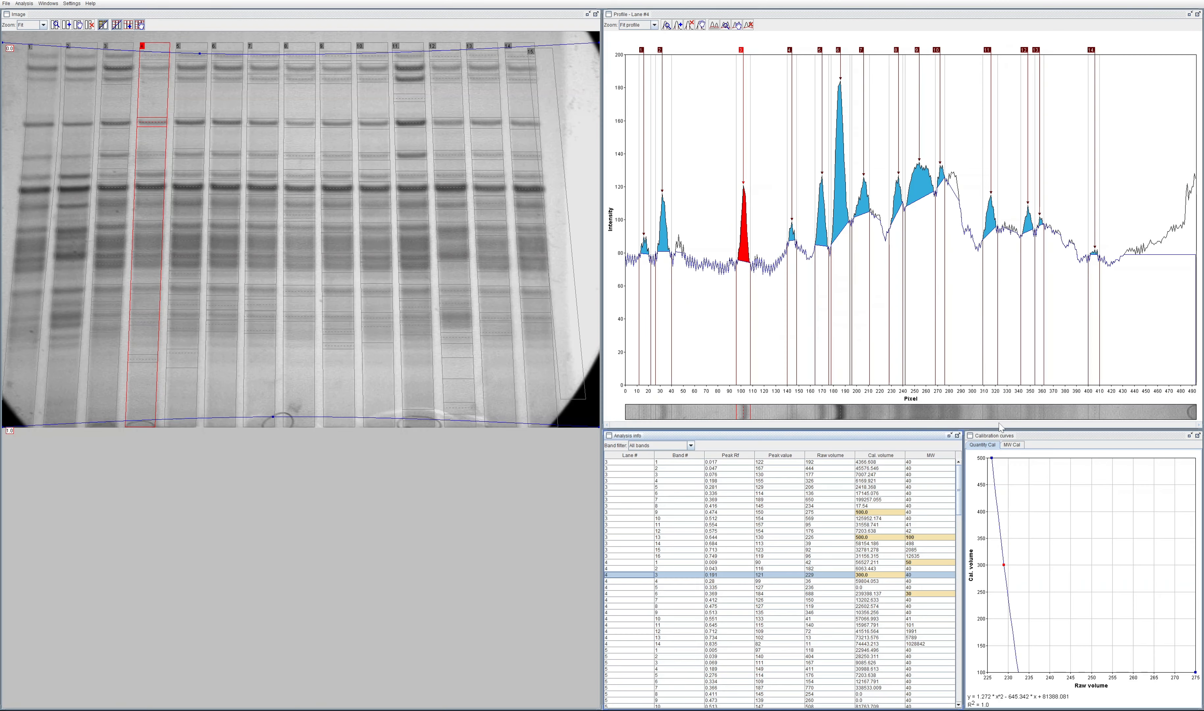
# Step: Switch to GelAnalyzer and set the calibrated volume of band 6 in lane 4 to 400
pyautogui.click(882, 595)
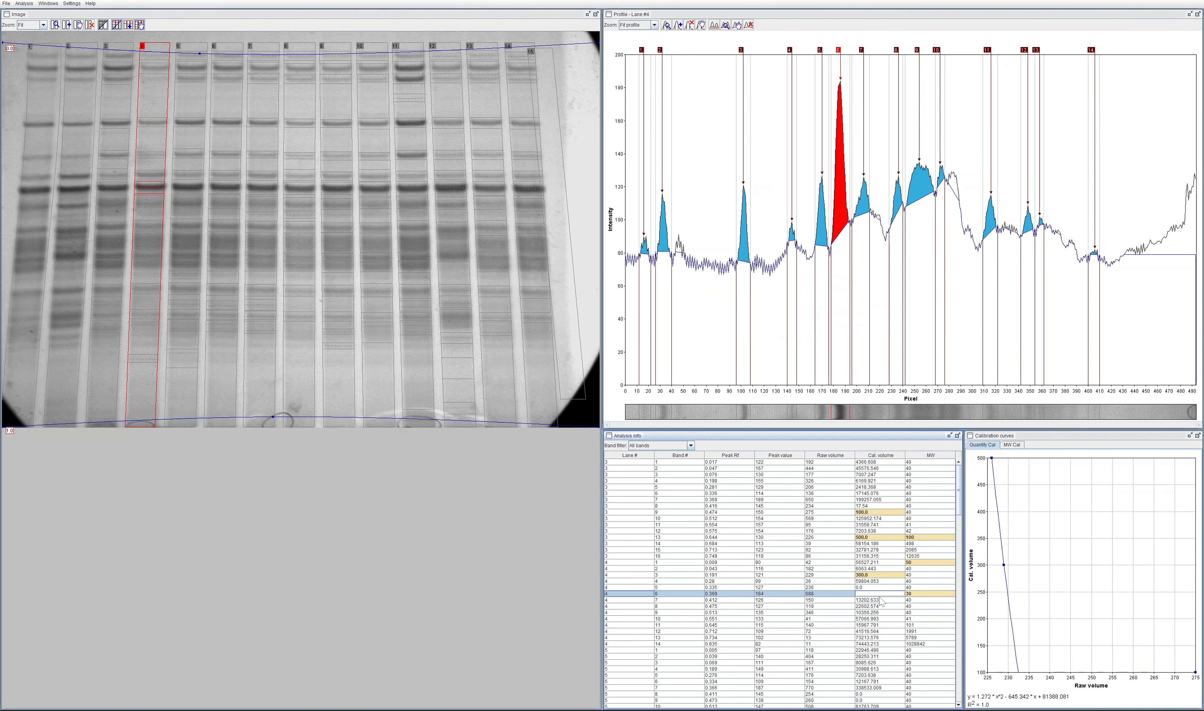
pyautogui.write('400')
pyautogui.click(881, 601)
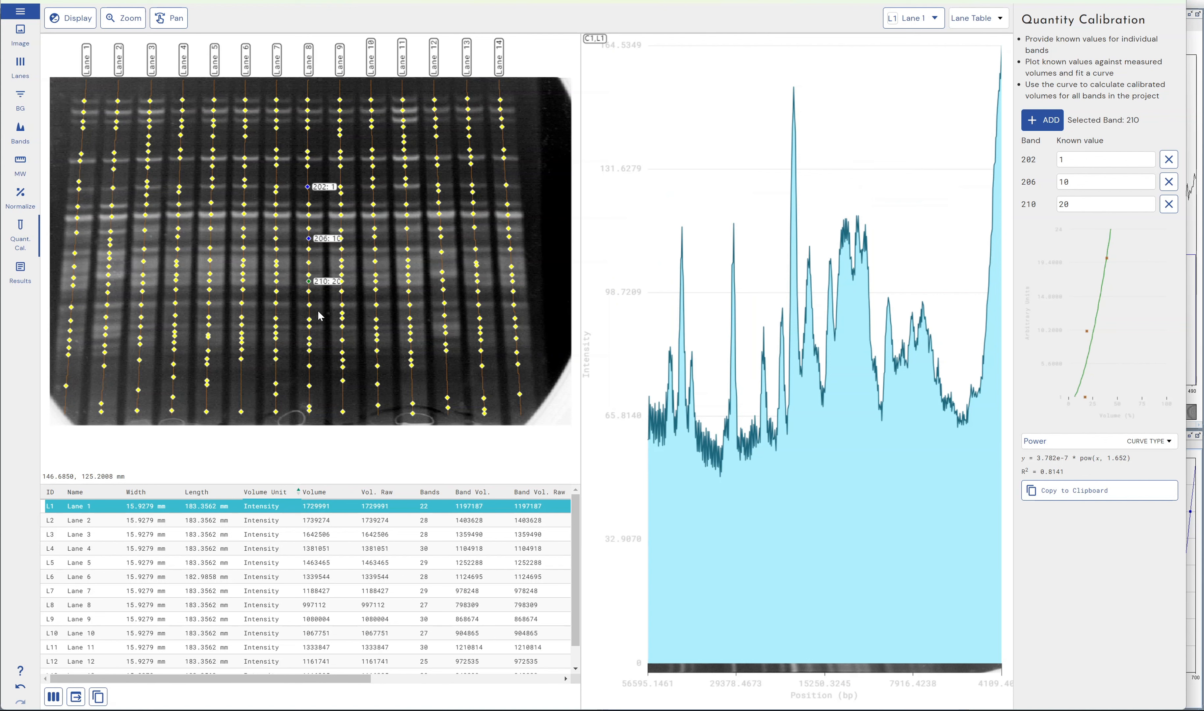
# Step: Switch to Phoretix 1D, add lane 8's band 212 with a known value of 30, and set band 202's known value to 0.5
pyautogui.click(309, 305)
pyautogui.click(1042, 120)
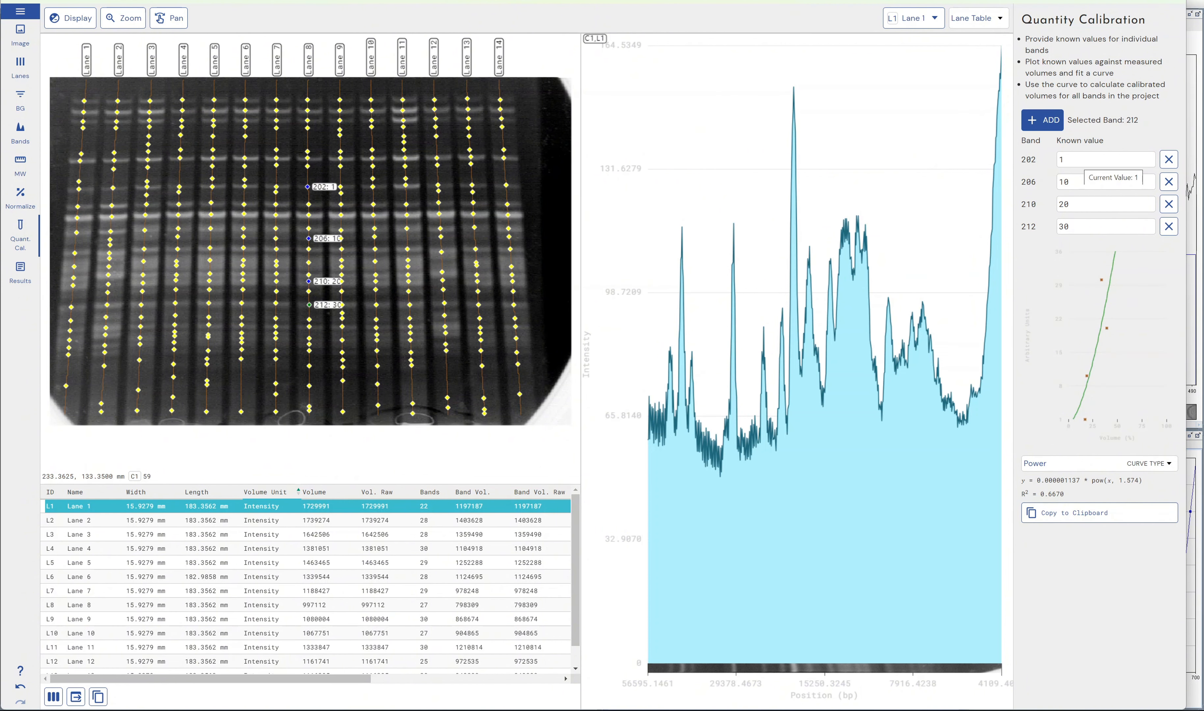
pyautogui.moveTo(1082, 160); pyautogui.dragTo(1019, 159)
pyautogui.write('0.5')
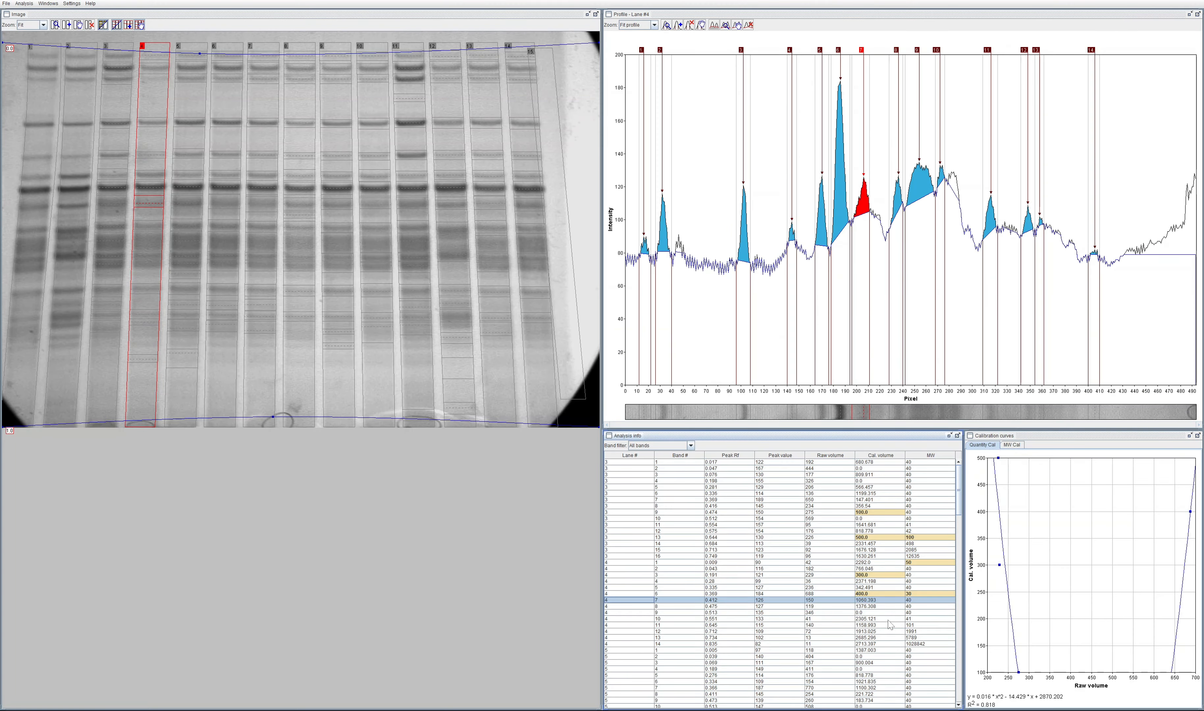
# Step: Switch to GelAnalyzer and set the calibrated volume of band 9 in lane 4 to 0.5
pyautogui.doubleClick(871, 612)
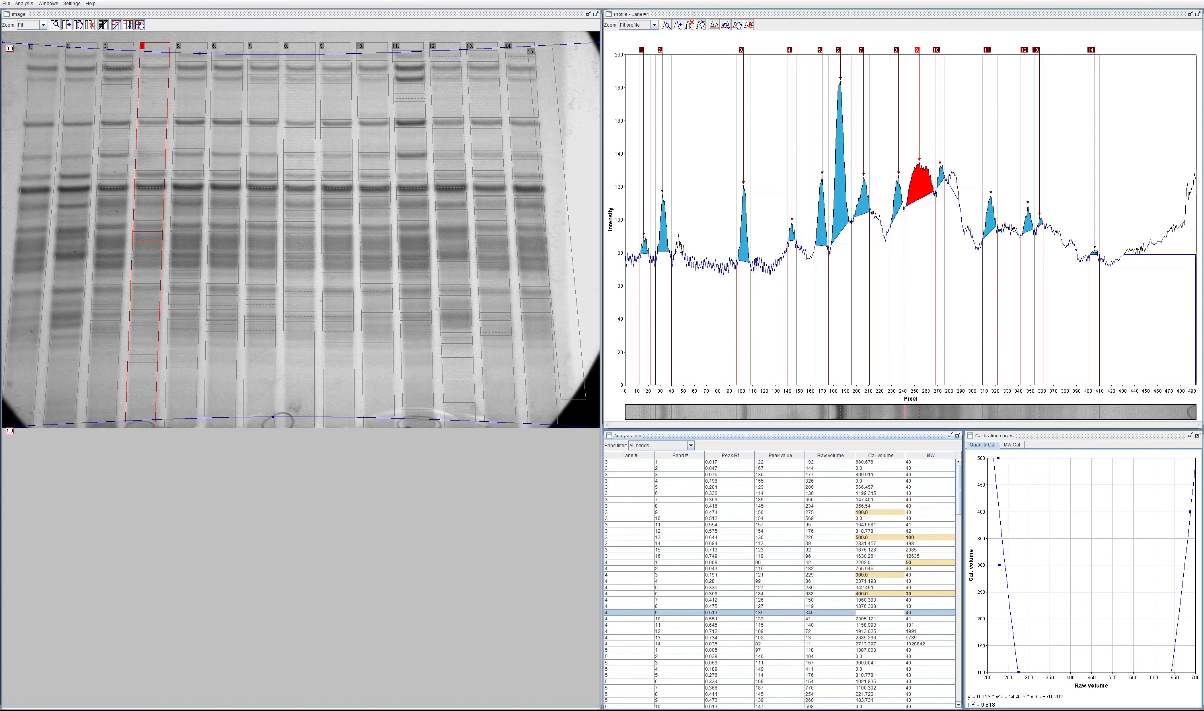
pyautogui.write('0.5')
pyautogui.press('Return')
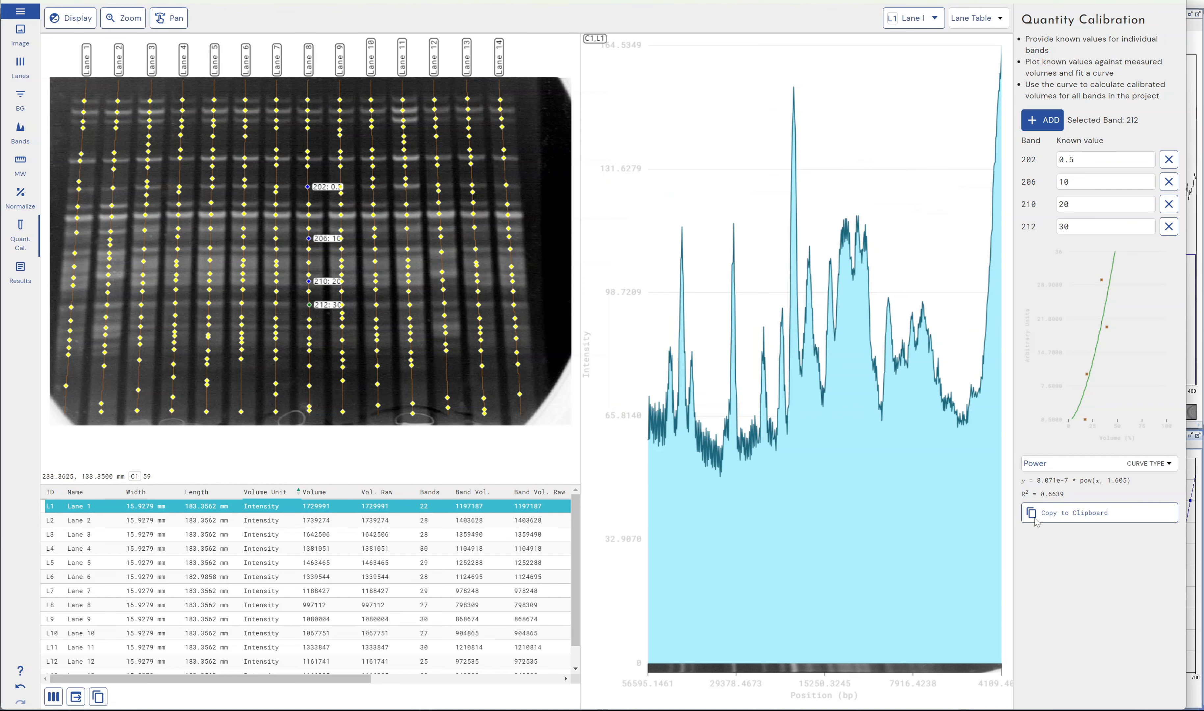
# Step: Switch to Phoretix 1D, copy the quantity calibration curve to the clipboard, and open the results
pyautogui.rightClick(1100, 324)
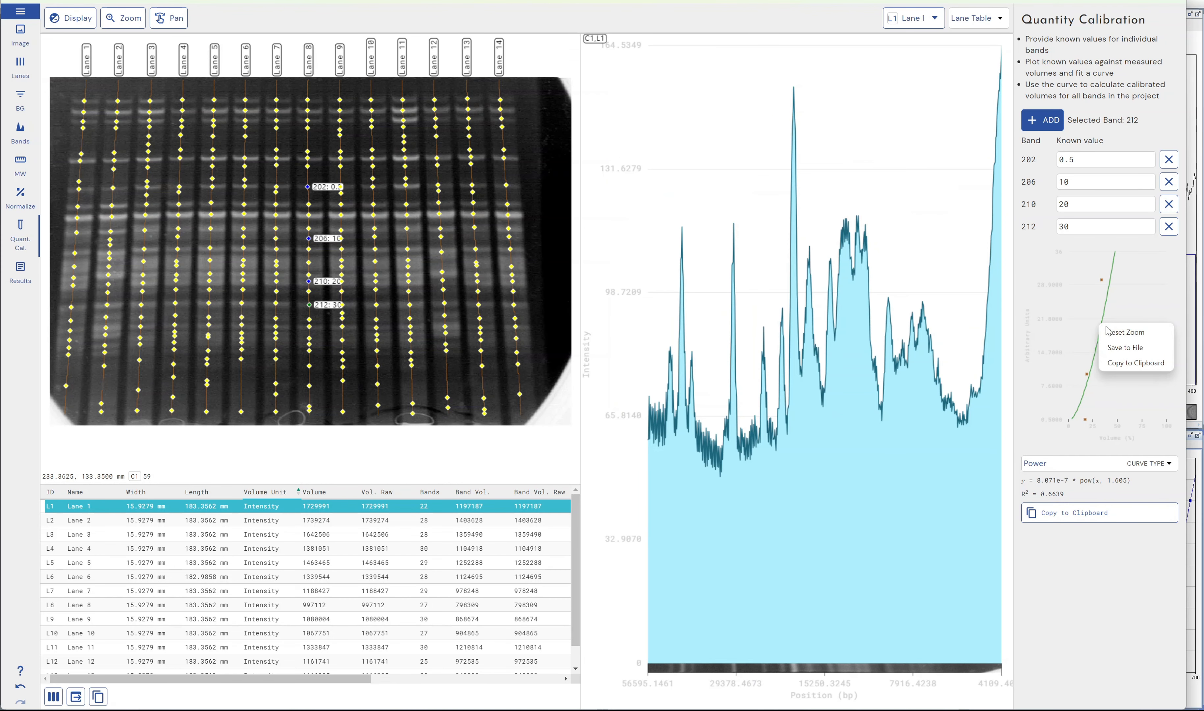
pyautogui.click(1128, 362)
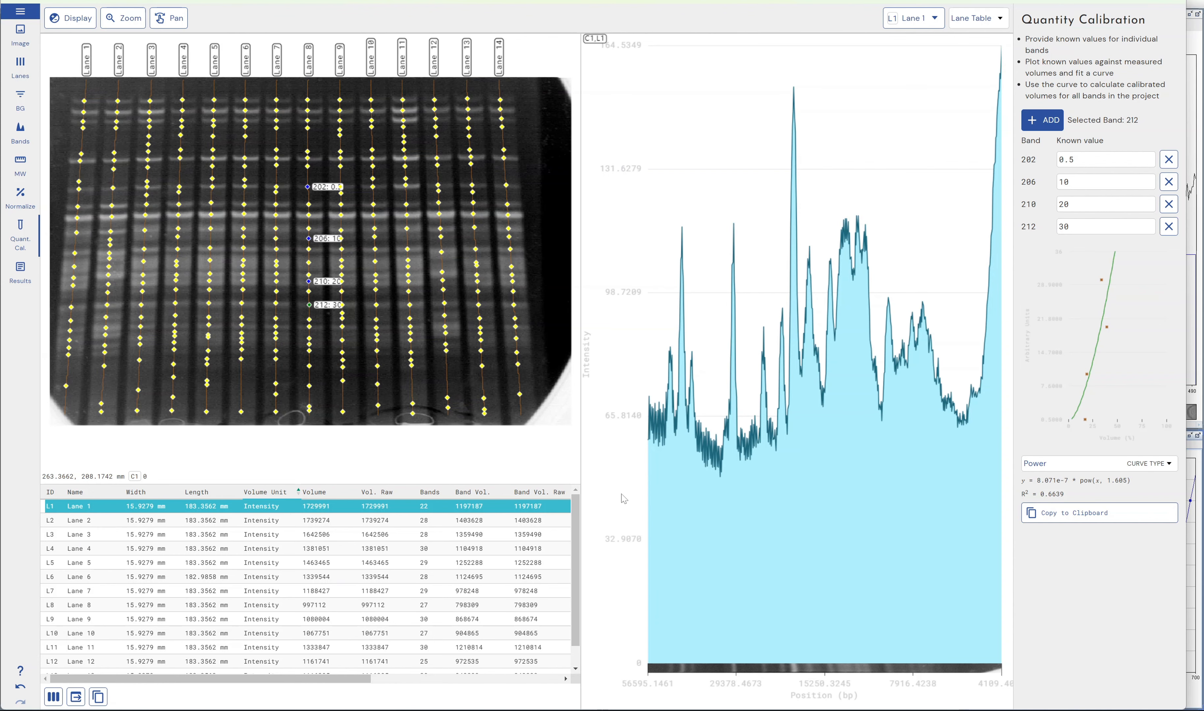
pyautogui.click(20, 272)
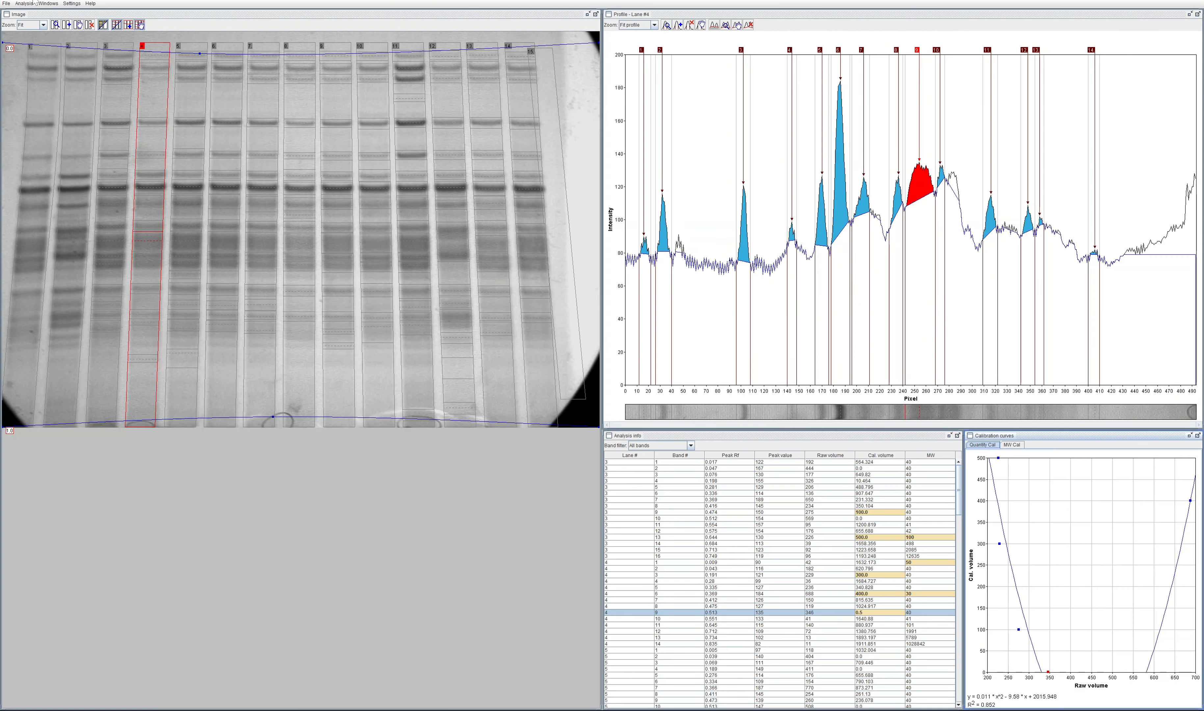
# Step: Switch to GelAnalyzer and view the export and copy options available for the analysis
pyautogui.click(6, 3)
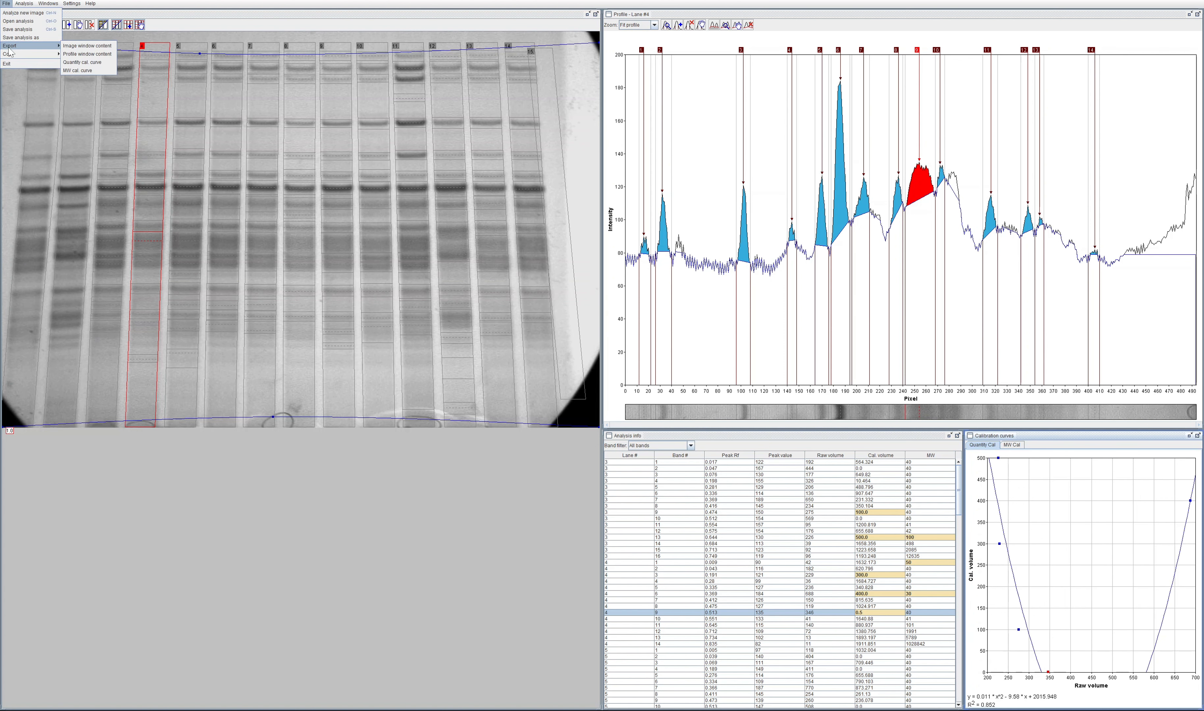
pyautogui.moveTo(55, 55)
pyautogui.click(851, 442)
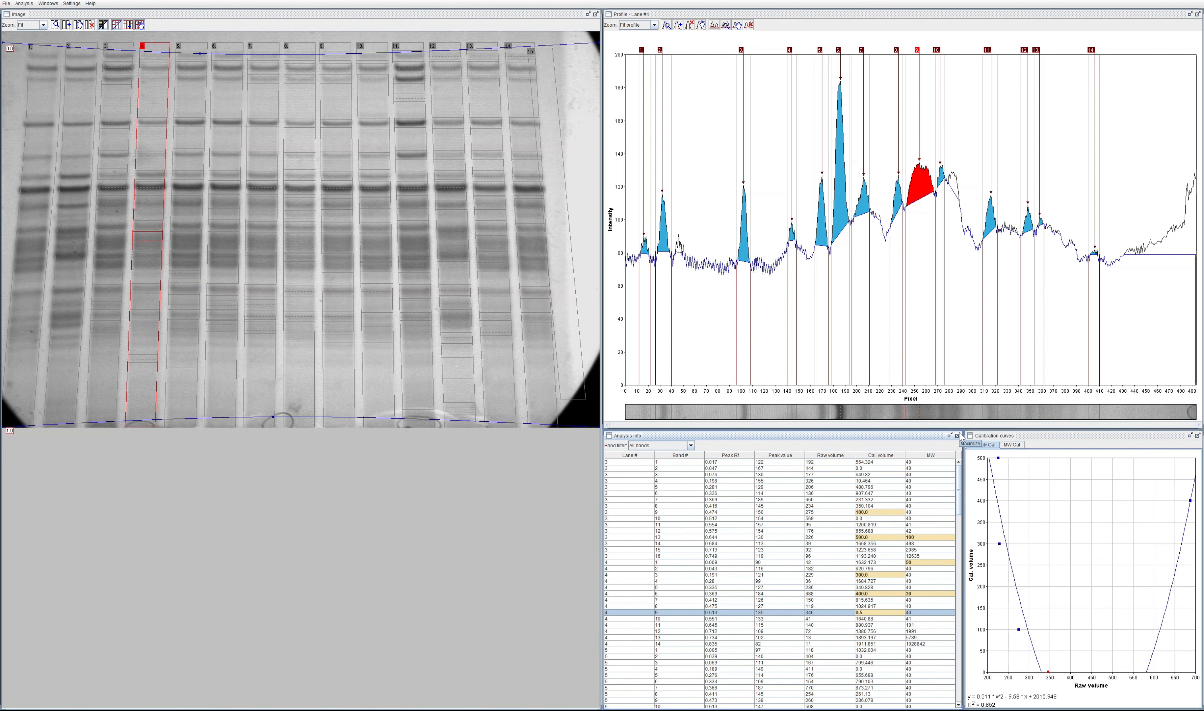
# Step: Check the calibration commands for band 9 in lane 3 and try selecting a range of band rows
pyautogui.click(703, 513)
pyautogui.rightClick(700, 513)
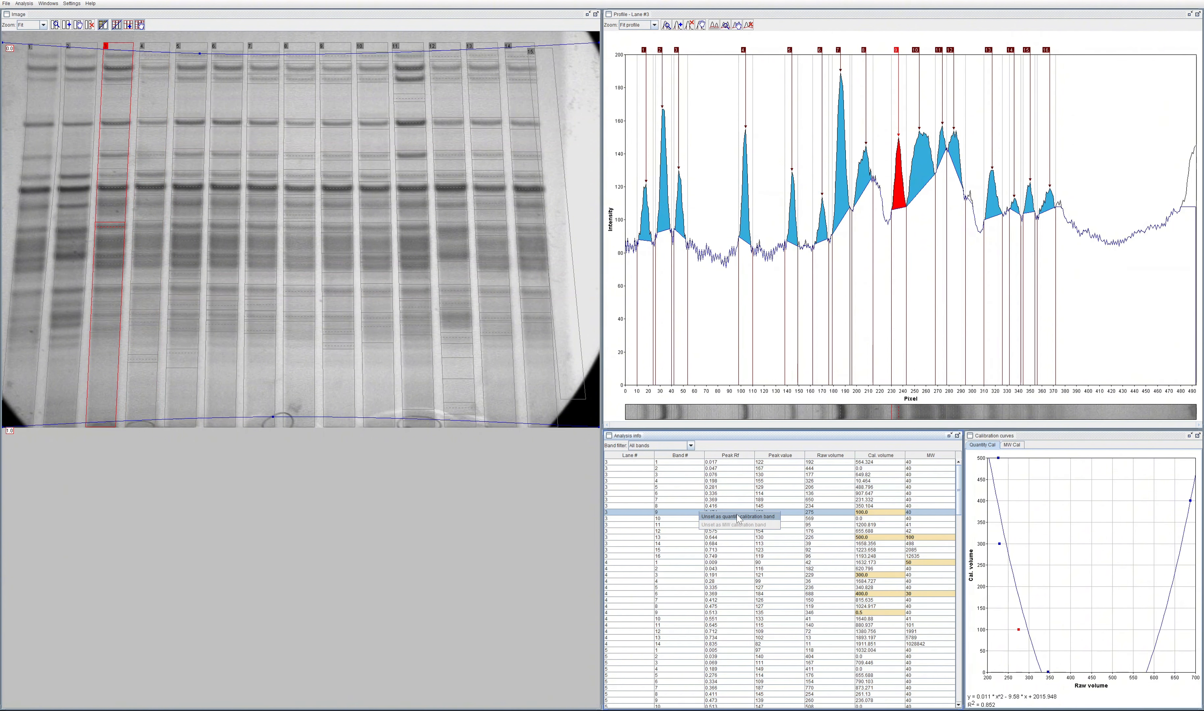
pyautogui.click(774, 625)
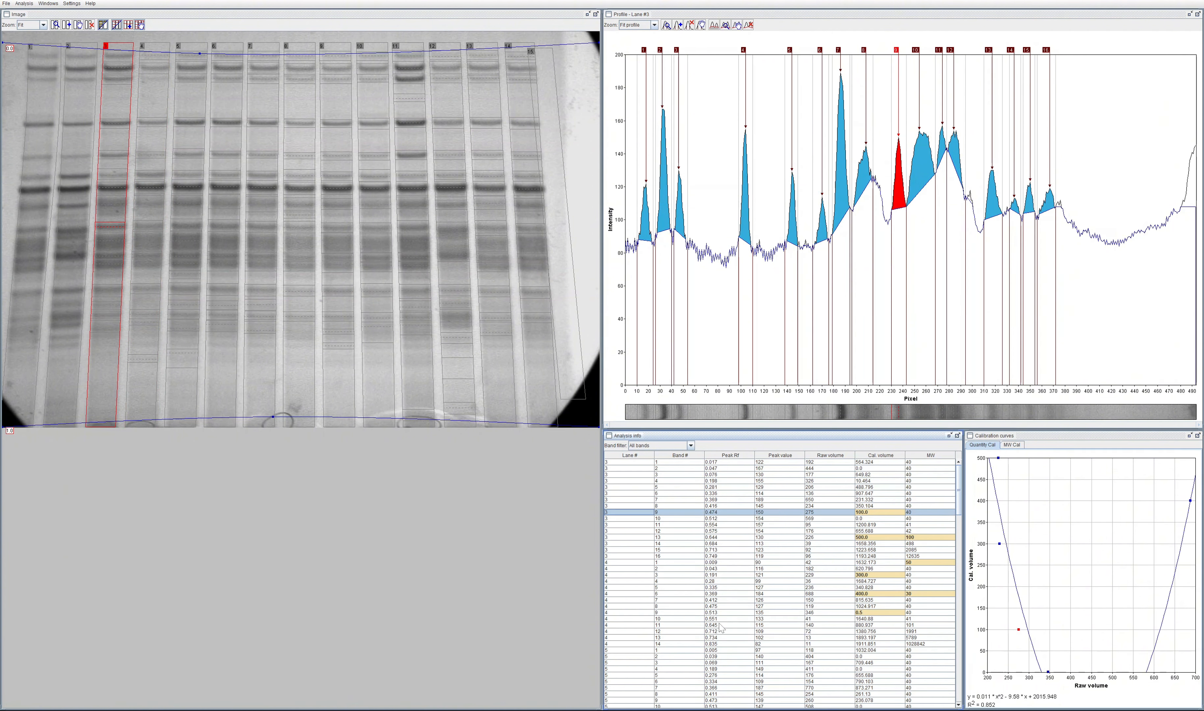
pyautogui.click(695, 513)
pyautogui.click(629, 480)
pyautogui.moveTo(630, 468); pyautogui.dragTo(634, 571)
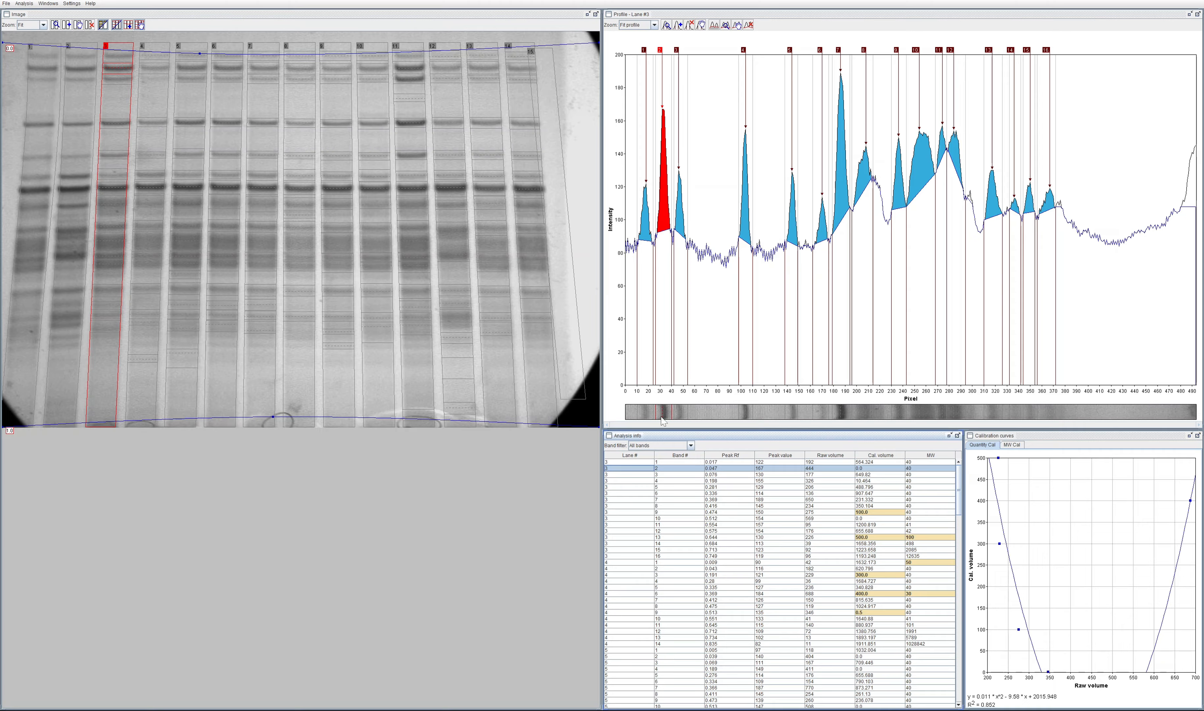
# Step: Switch to Phoretix 1D, view the band and lane results, and open the band definition stage
pyautogui.hotkey('alt', 'Tab')
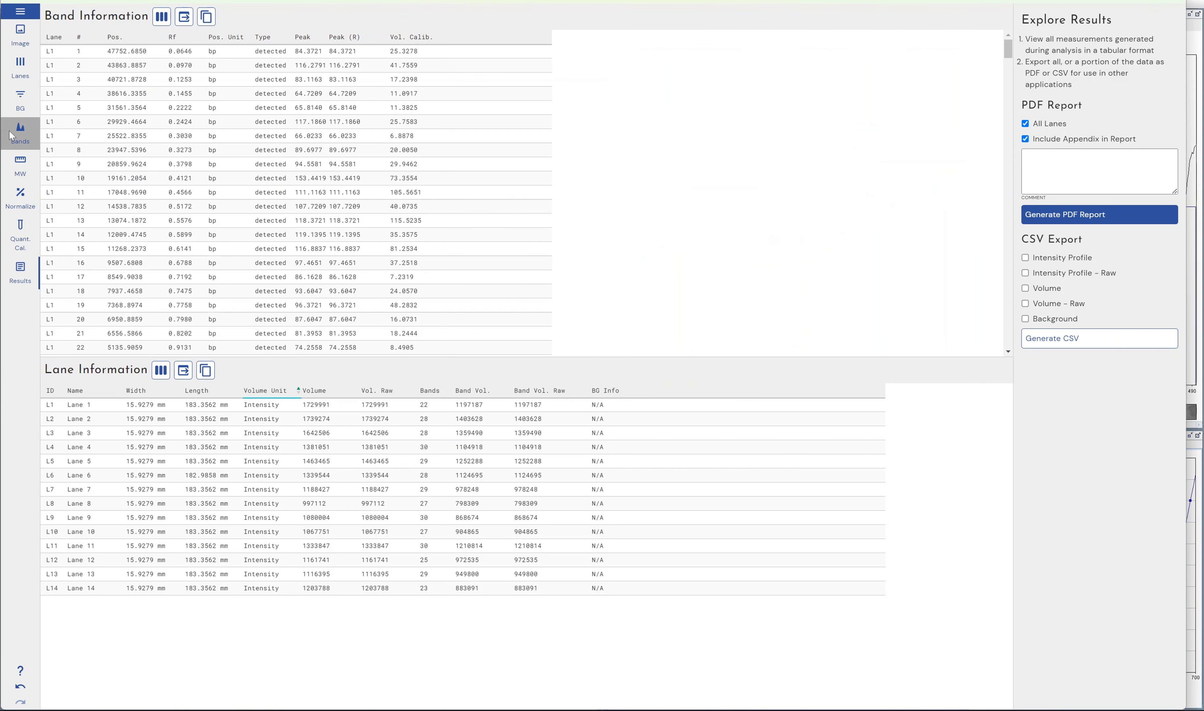
pyautogui.click(20, 131)
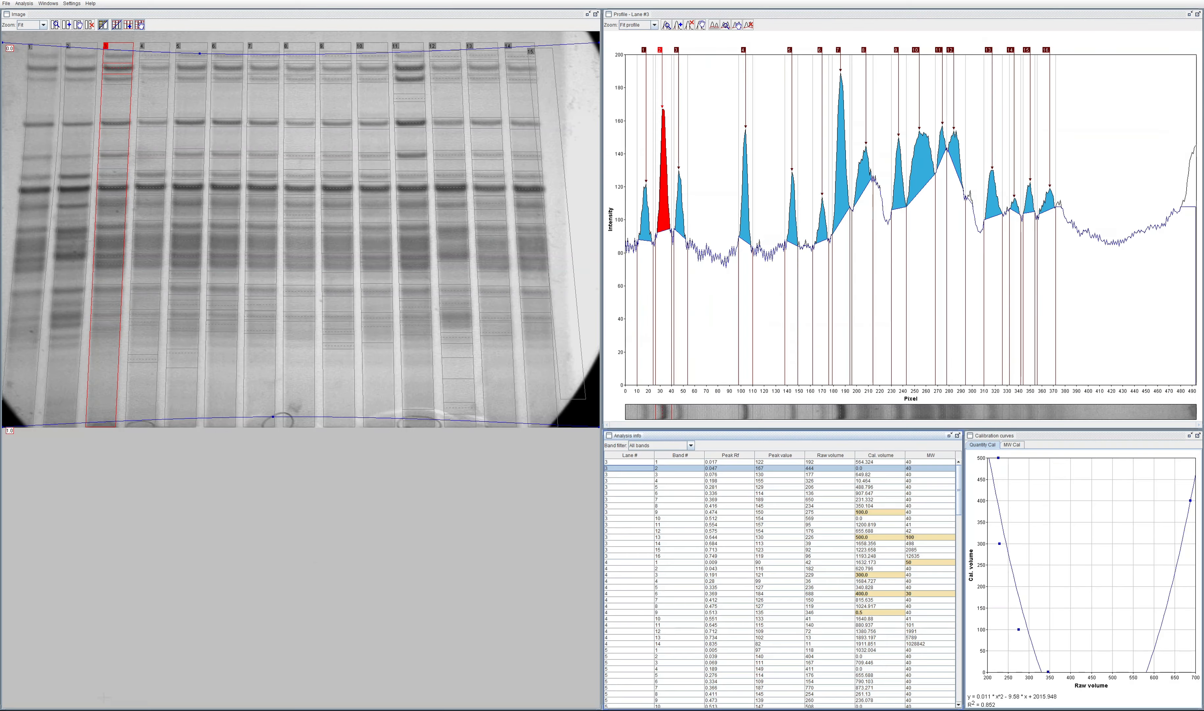
pyautogui.click(35, 4)
pyautogui.moveTo(42, 3)
pyautogui.click(89, 4)
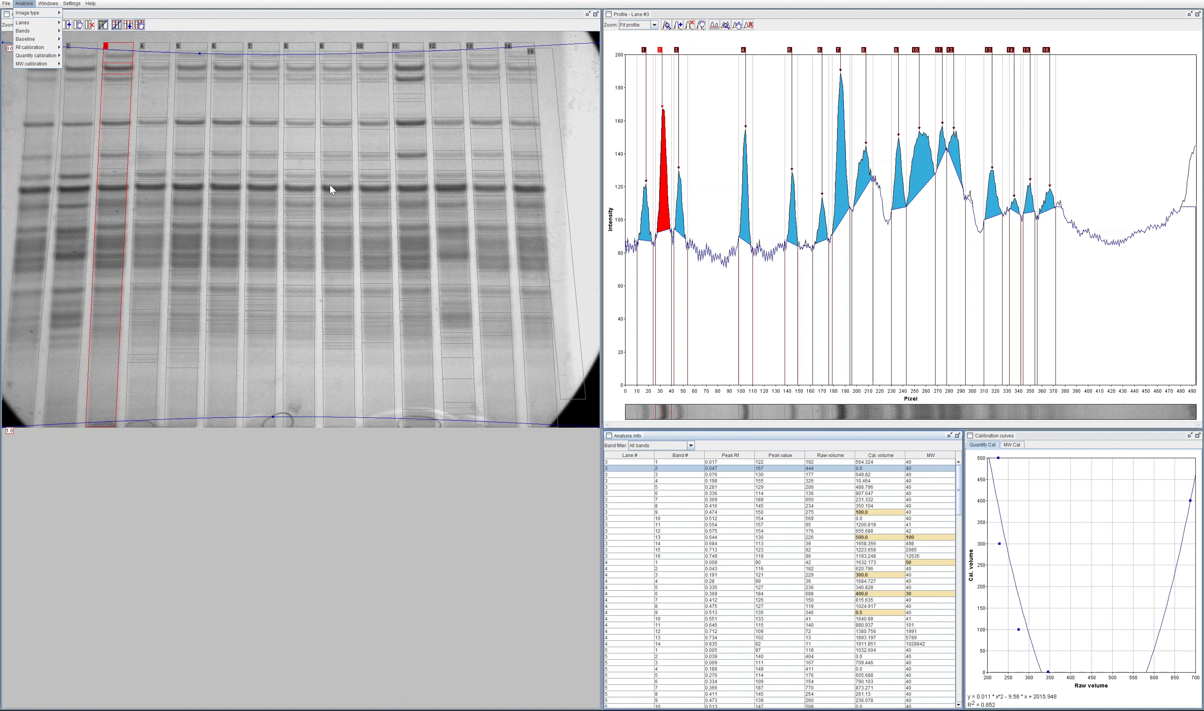
pyautogui.click(369, 1)
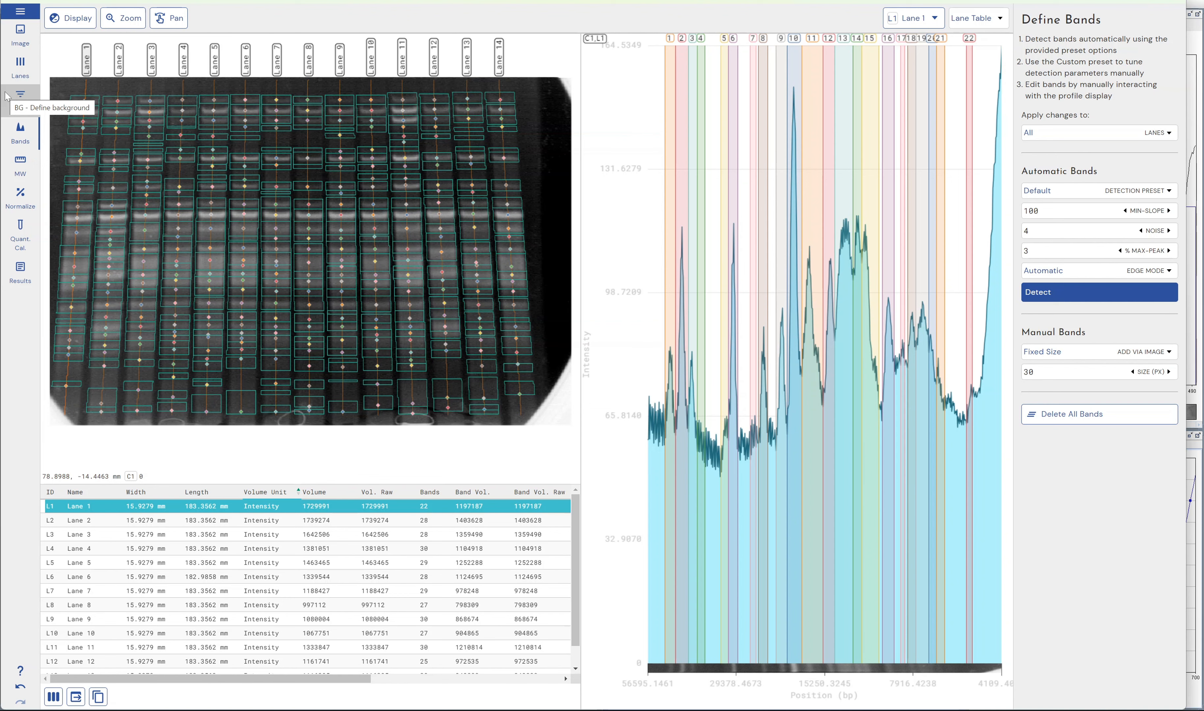
# Step: Switch to Phoretix 1D and examine lane 1's intensity profile and its bands at several zoom levels
pyautogui.scroll(-3, 744, 384)
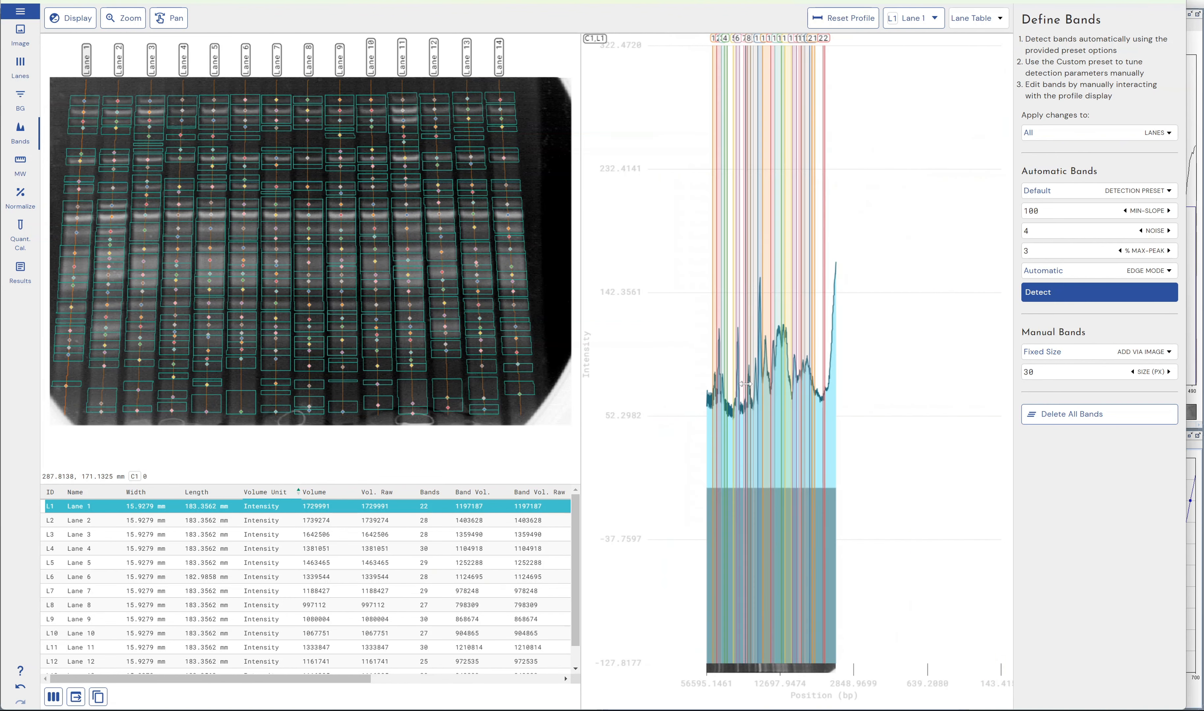
pyautogui.scroll(3, 746, 385)
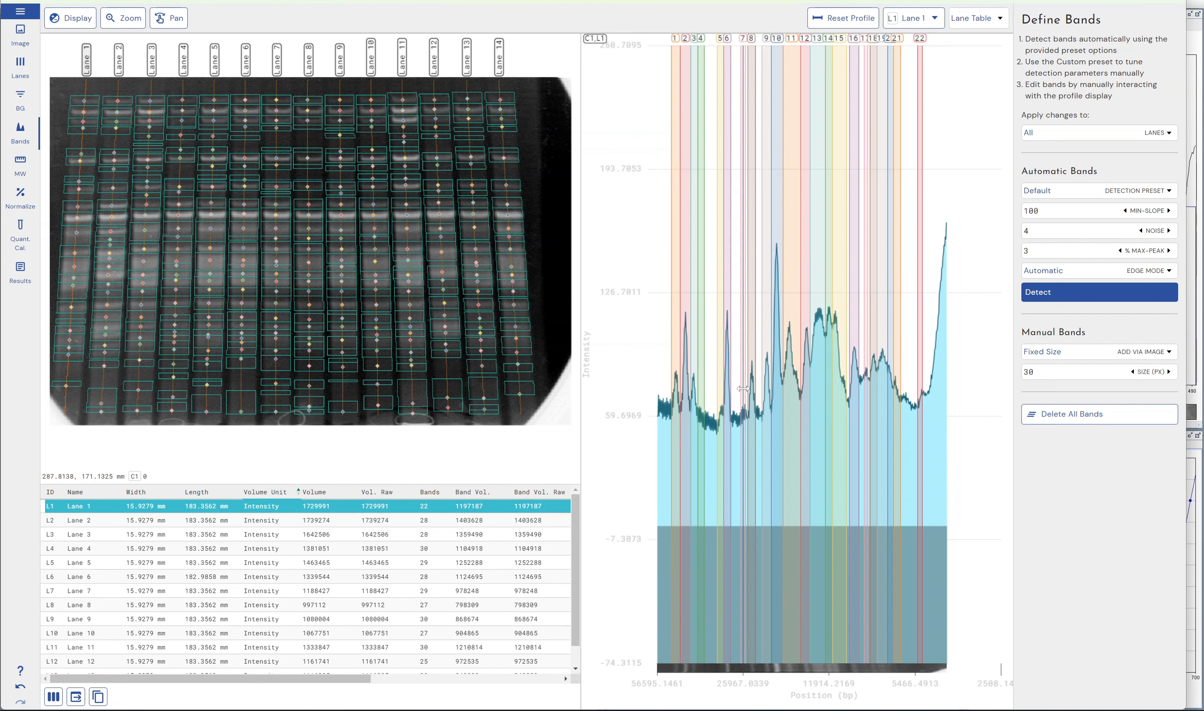
pyautogui.scroll(-5, 743, 388)
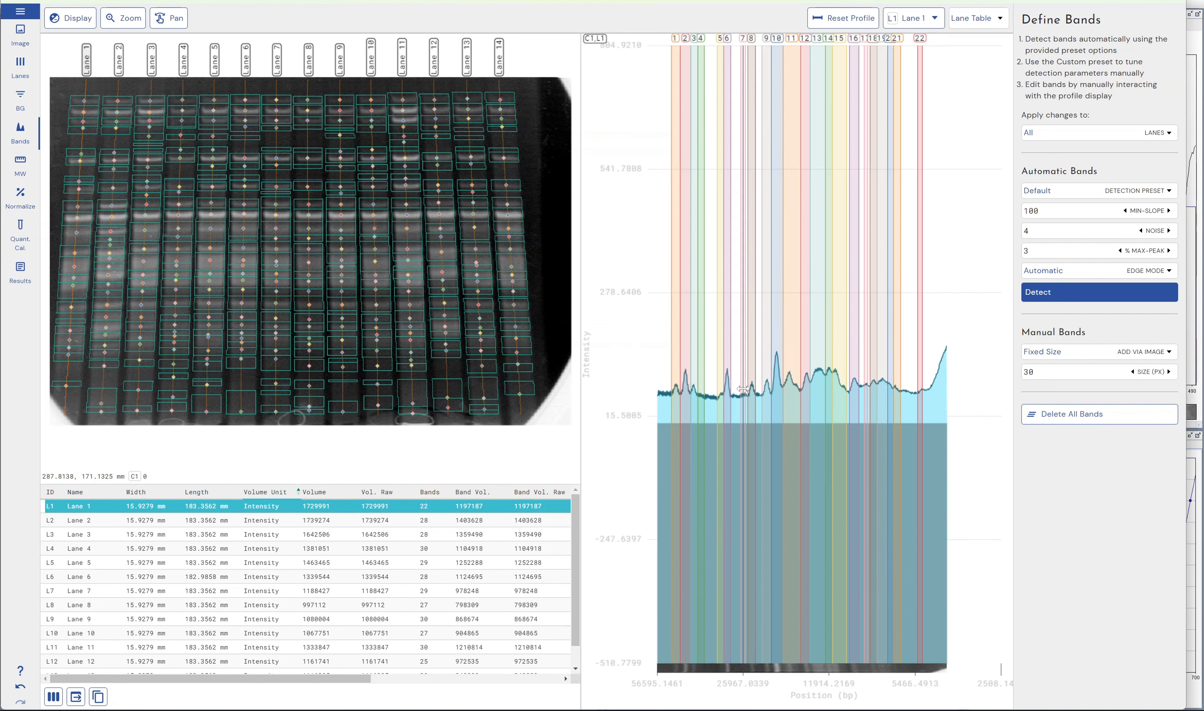
pyautogui.scroll(4, 743, 388)
pyautogui.scroll(1, 761, 376)
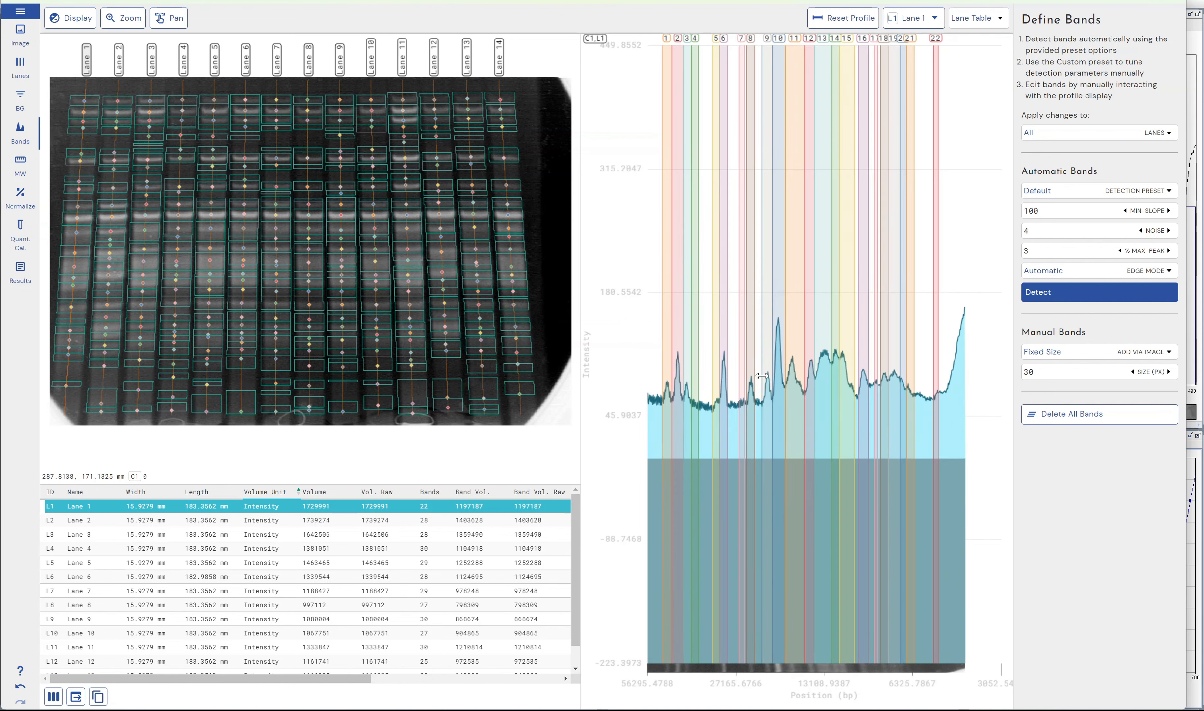
pyautogui.scroll(3, 761, 376)
pyautogui.scroll(-3, 762, 376)
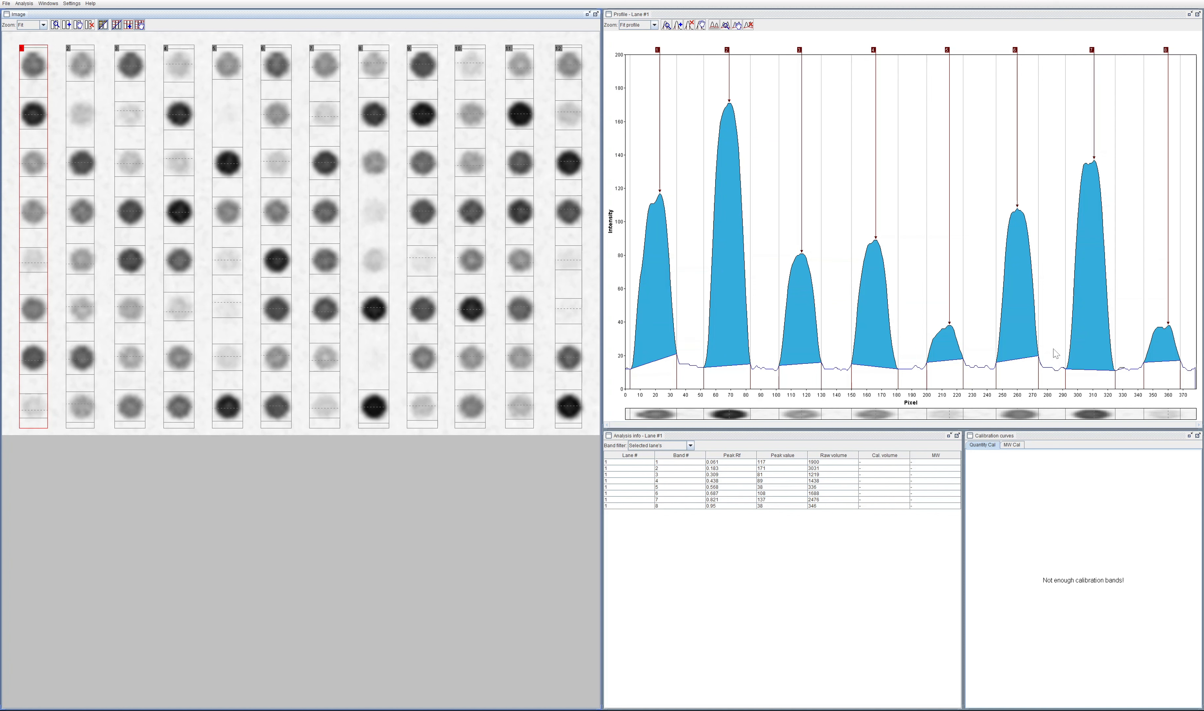
# Step: Switch to GelAnalyzer and save the dot blot analysis in the chosen folder
pyautogui.click(7, 3)
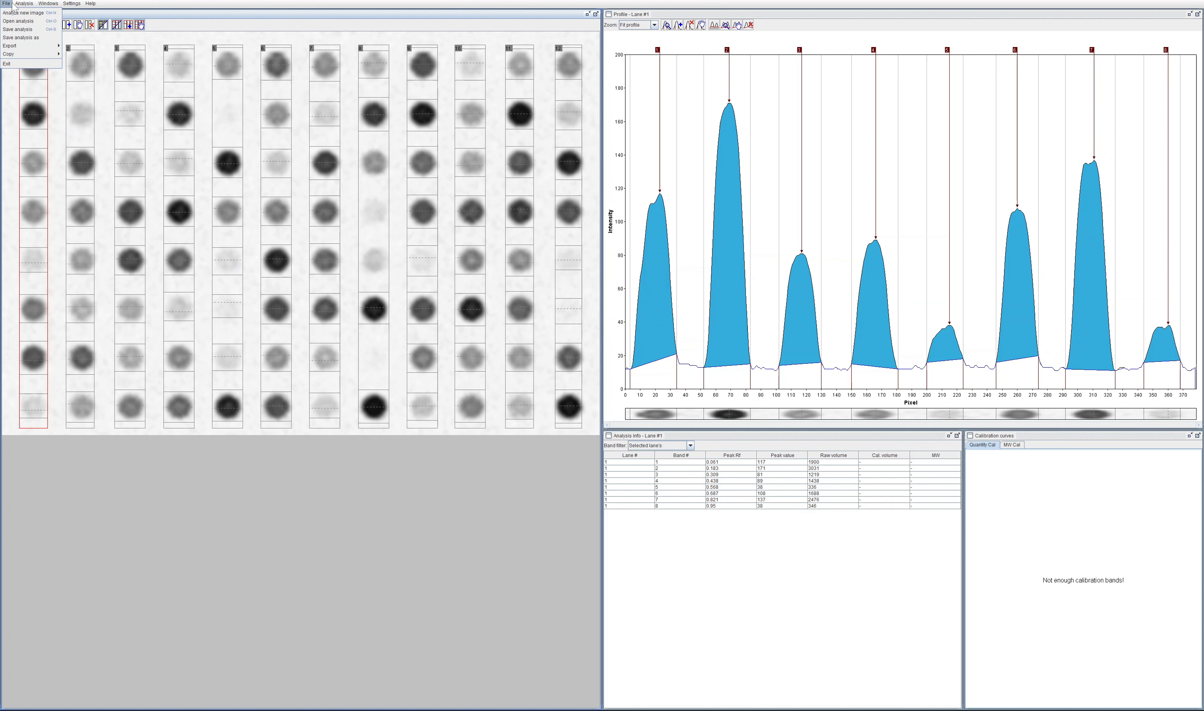
pyautogui.click(17, 29)
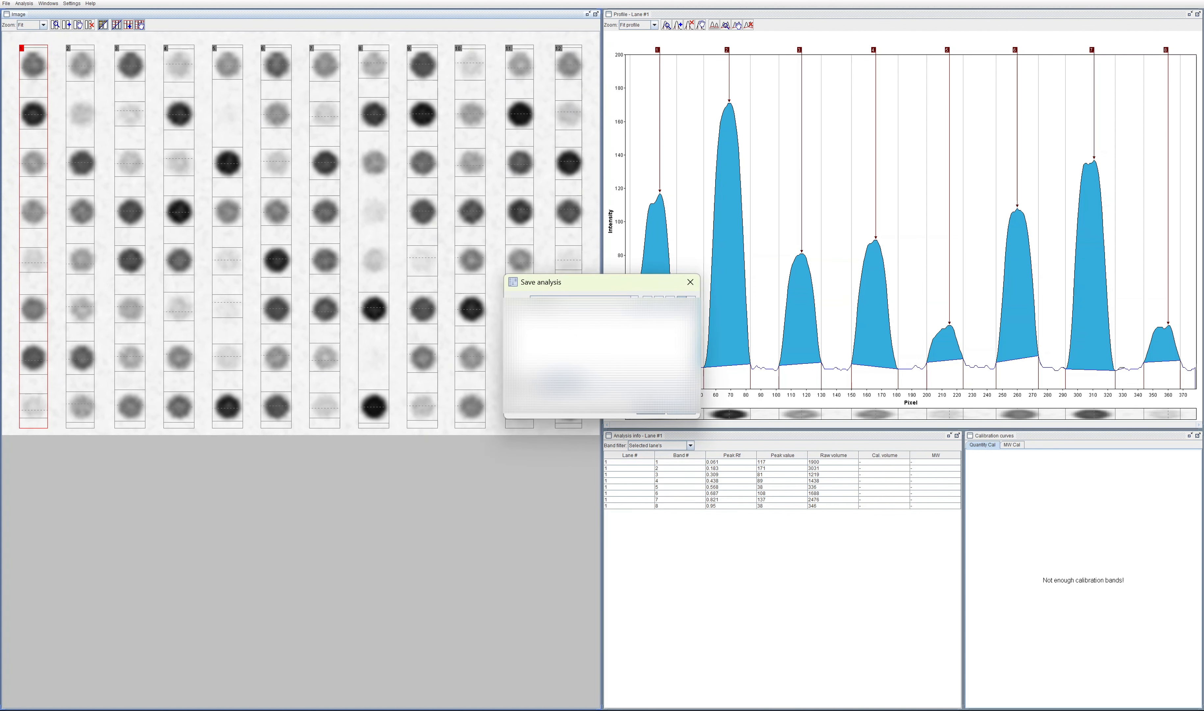
pyautogui.click(634, 300)
pyautogui.click(586, 333)
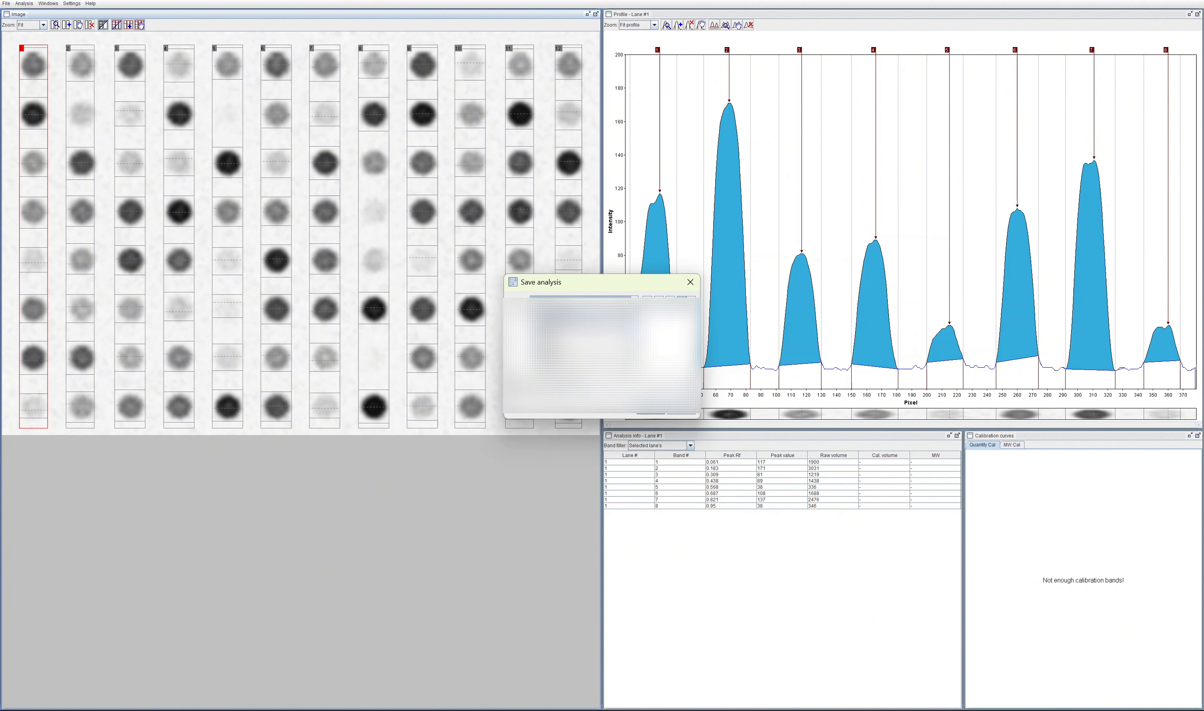
pyautogui.doubleClick(533, 328)
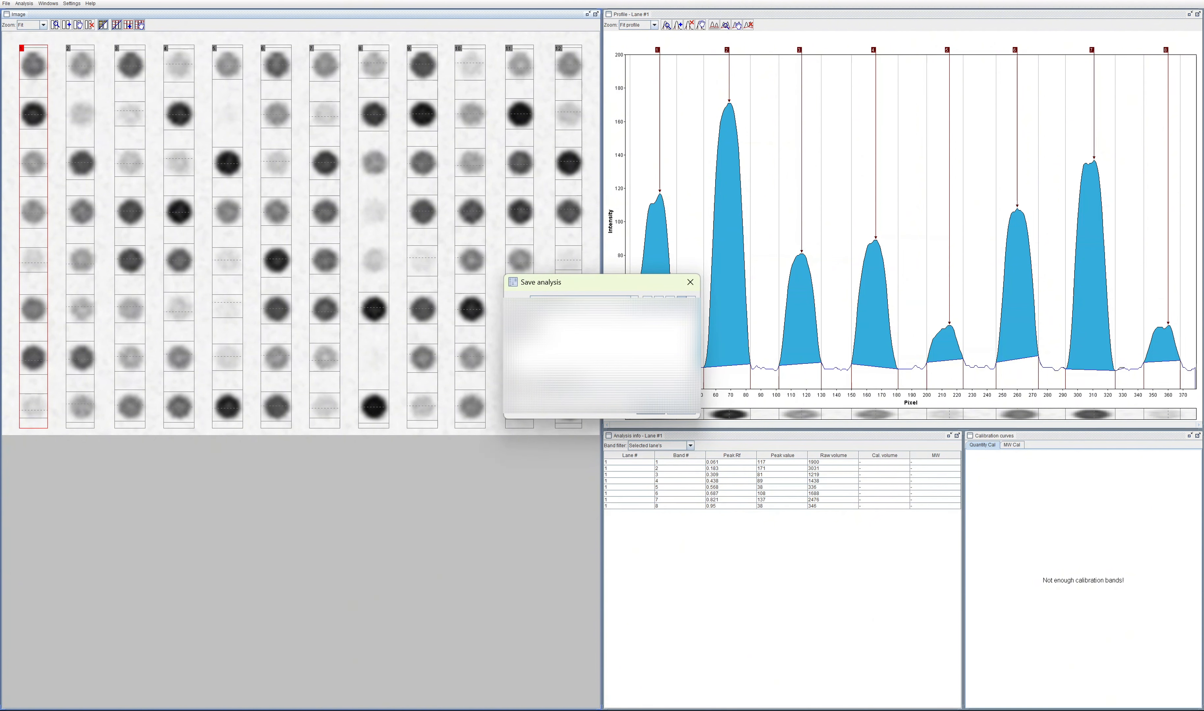
pyautogui.doubleClick(529, 330)
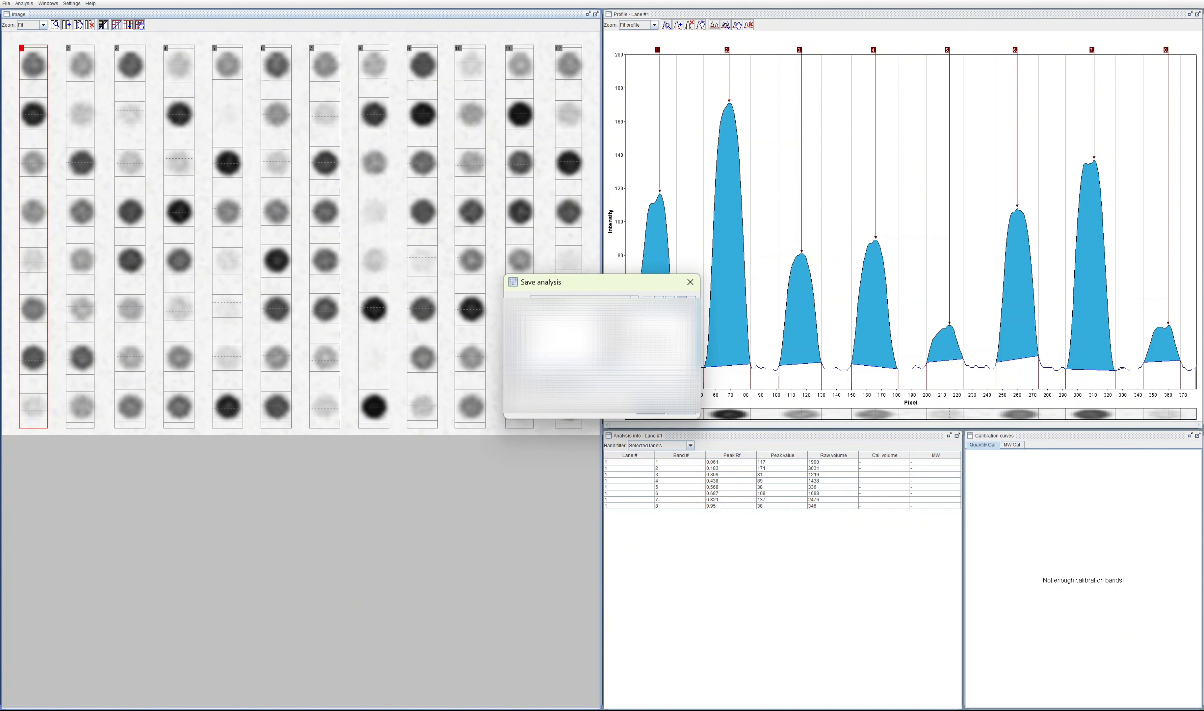
pyautogui.doubleClick(613, 325)
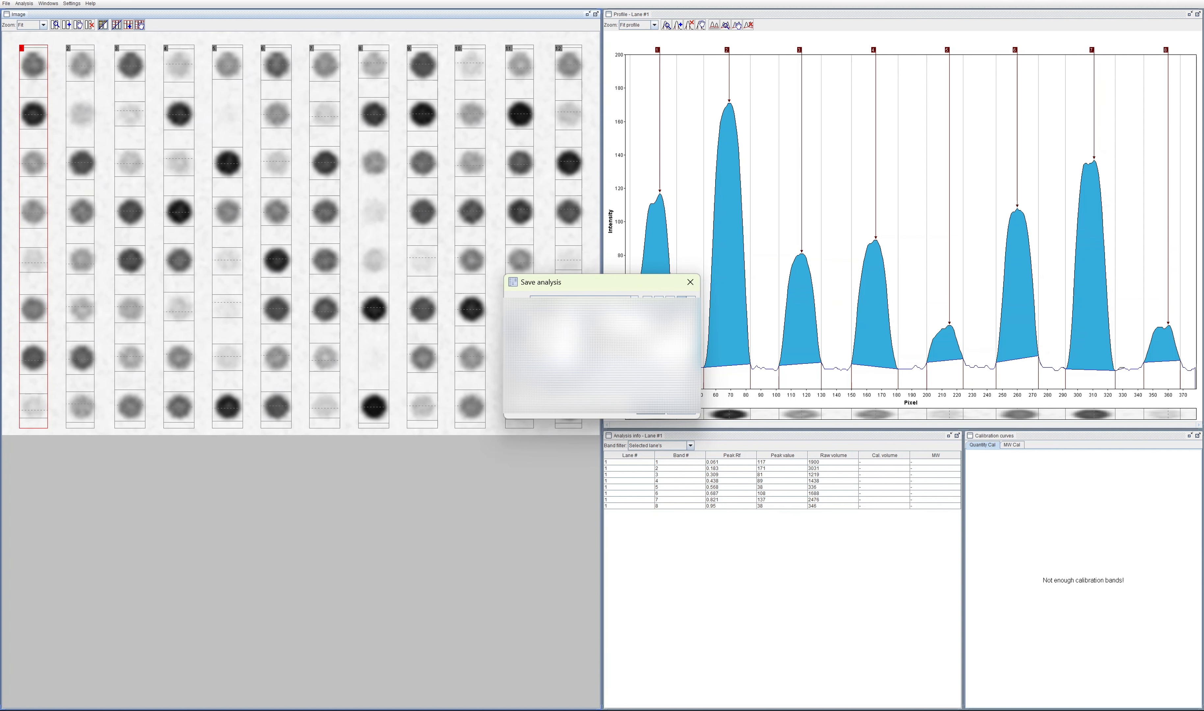
pyautogui.doubleClick(532, 332)
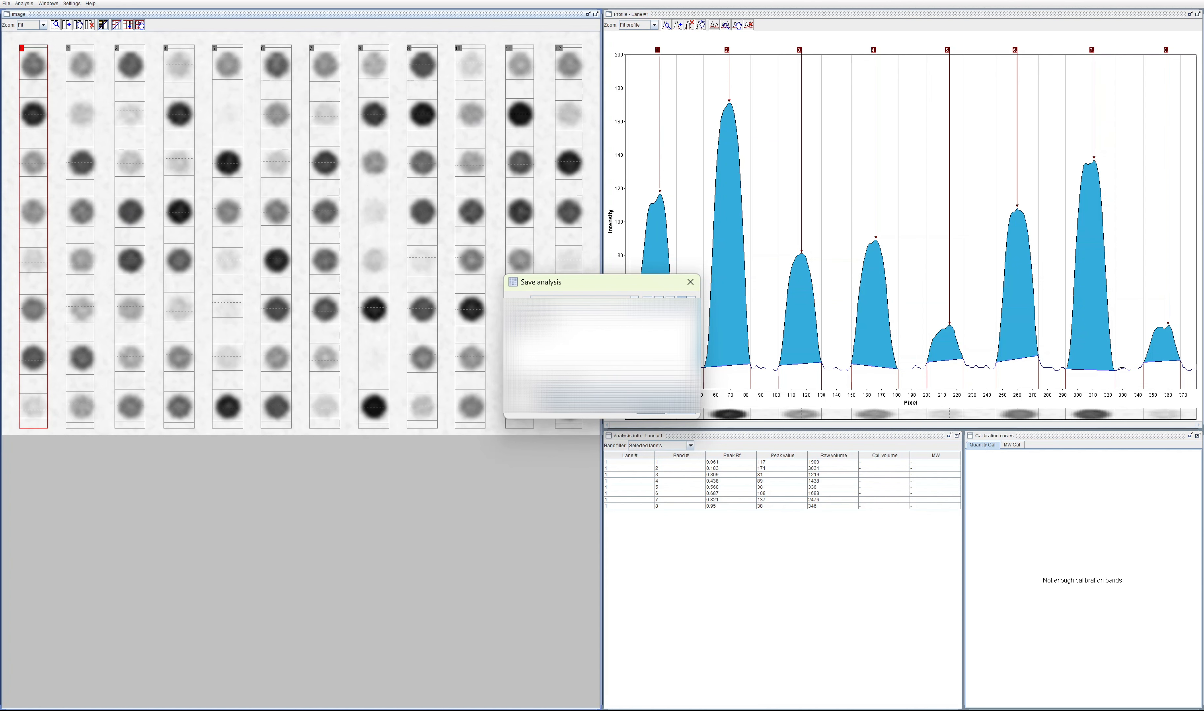
pyautogui.click(650, 411)
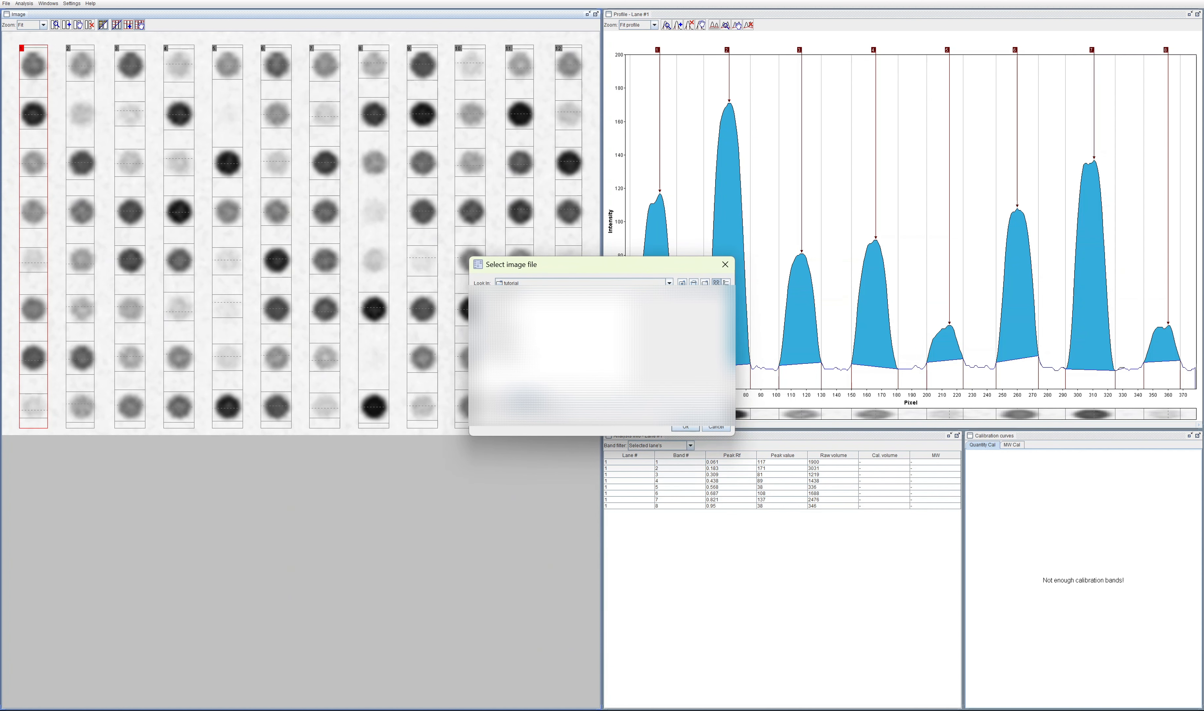
# Step: Browse from the shared drives through the development folder to the images folder named all, and open the blue-stained gel image
pyautogui.click(669, 285)
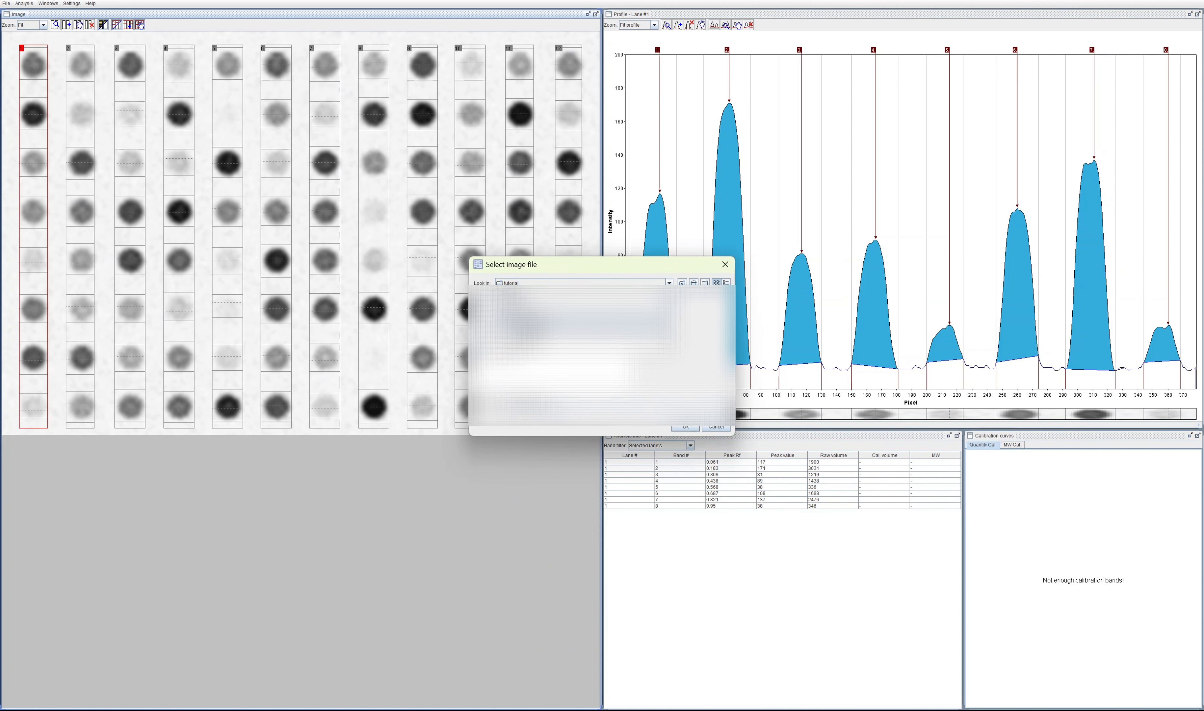
pyautogui.click(581, 350)
pyautogui.doubleClick(501, 311)
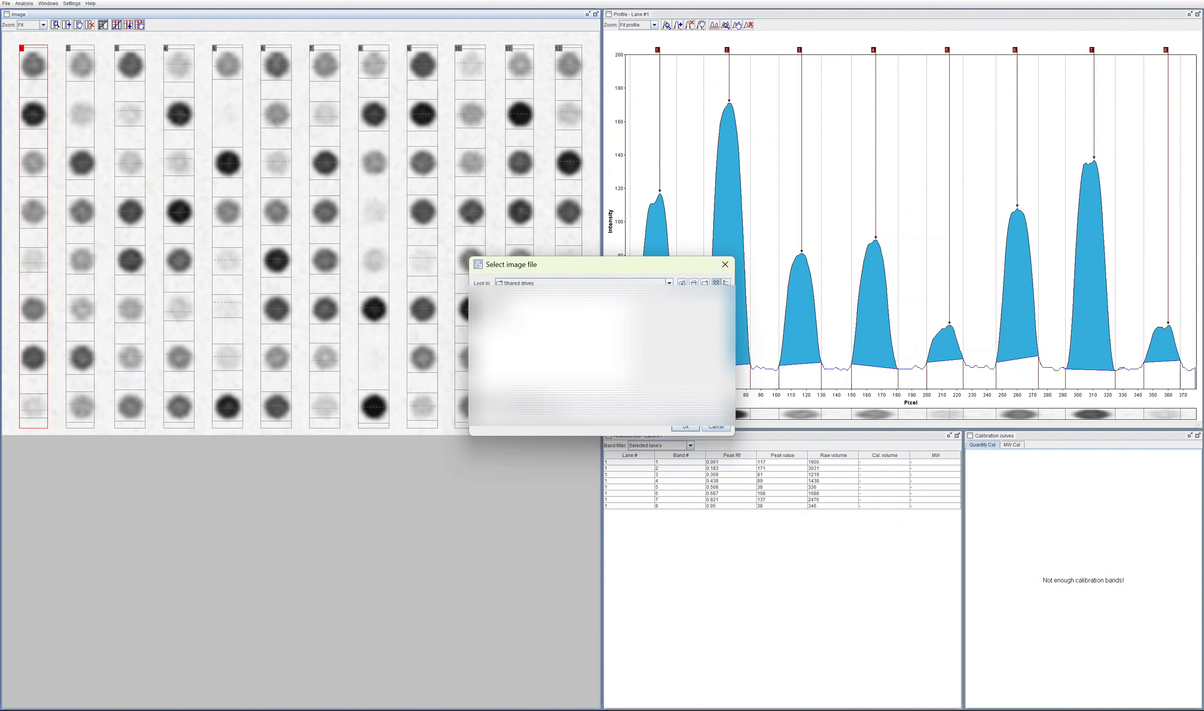
pyautogui.doubleClick(496, 303)
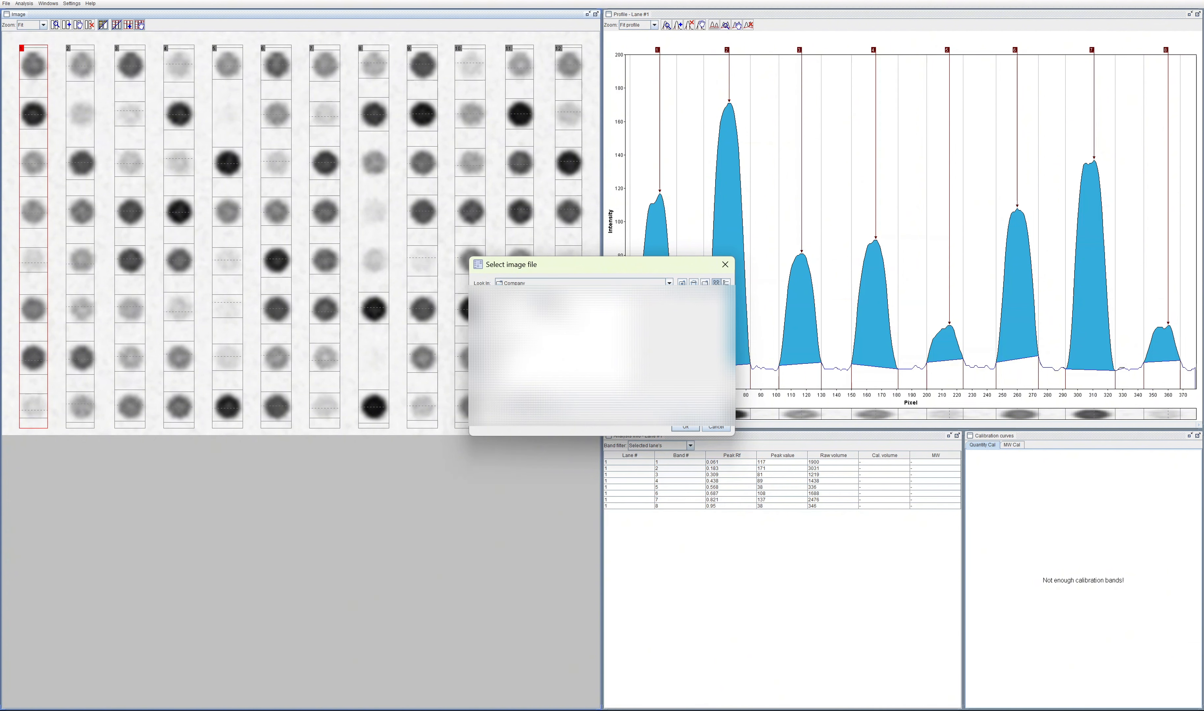
pyautogui.click(683, 284)
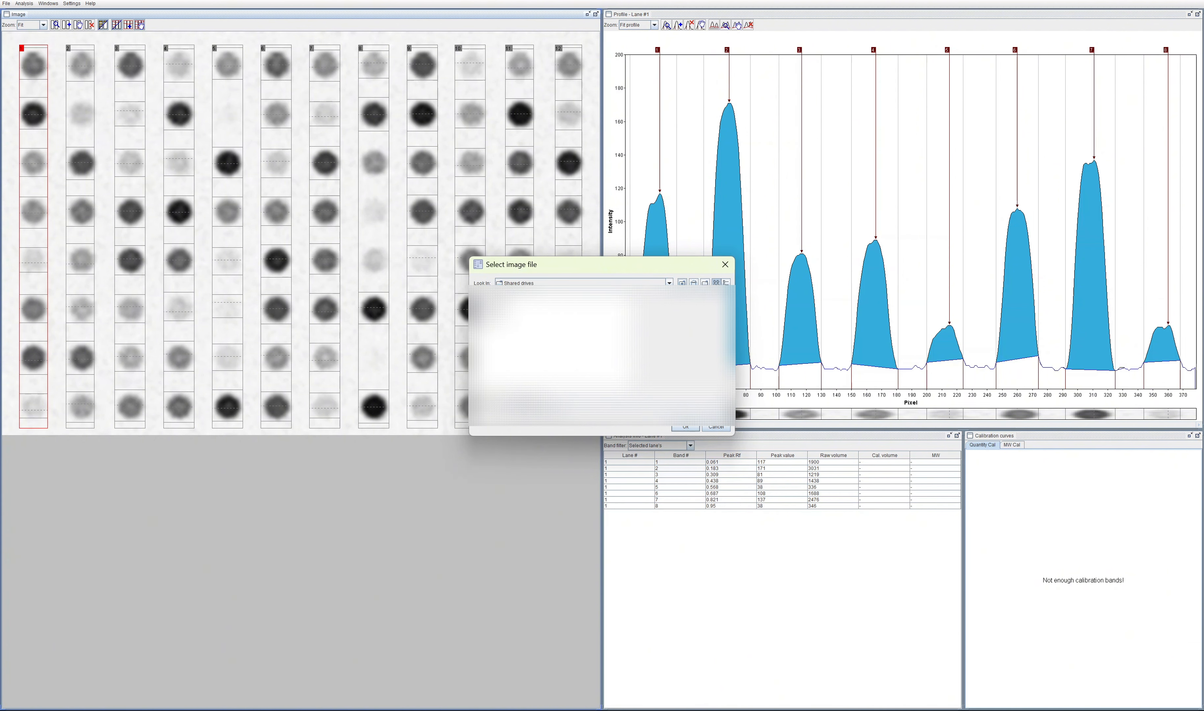
pyautogui.doubleClick(495, 311)
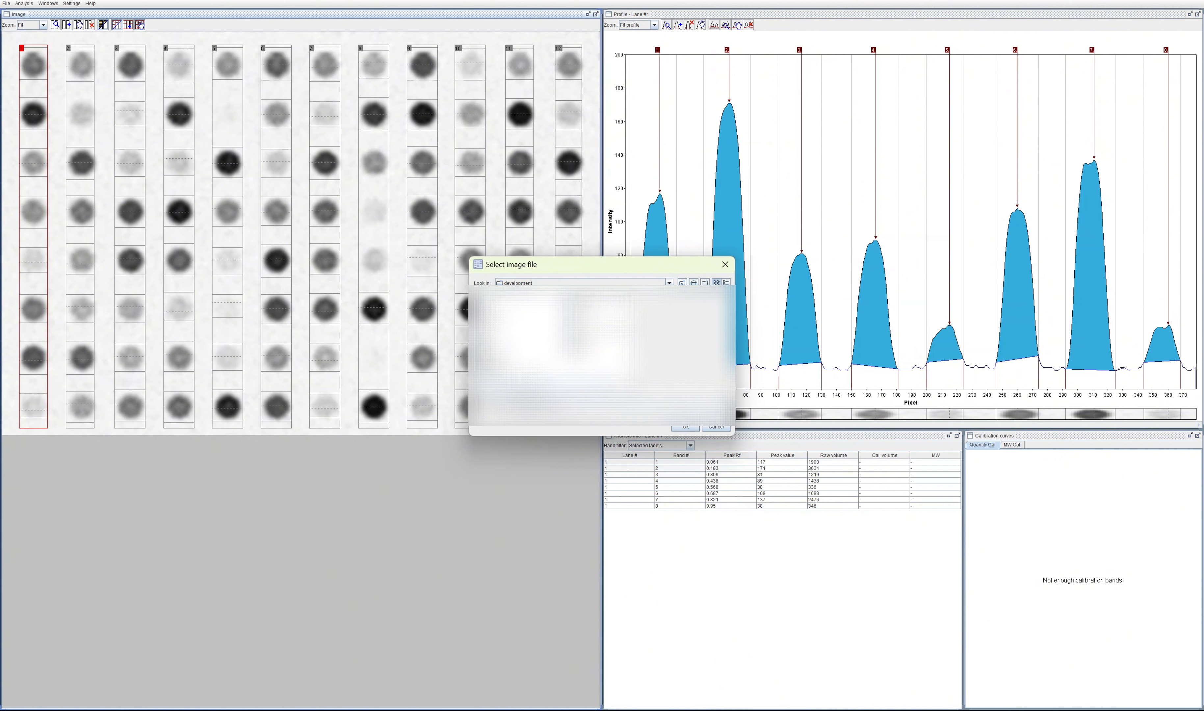
pyautogui.doubleClick(490, 358)
pyautogui.doubleClick(557, 309)
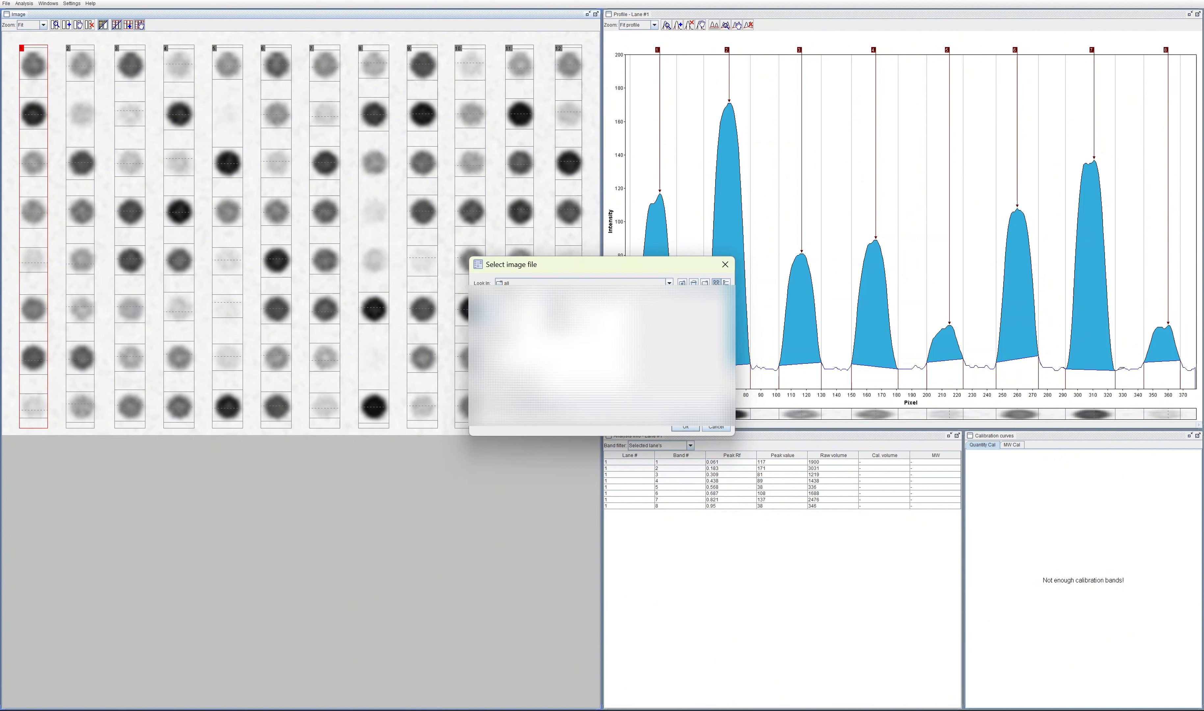
pyautogui.click(520, 323)
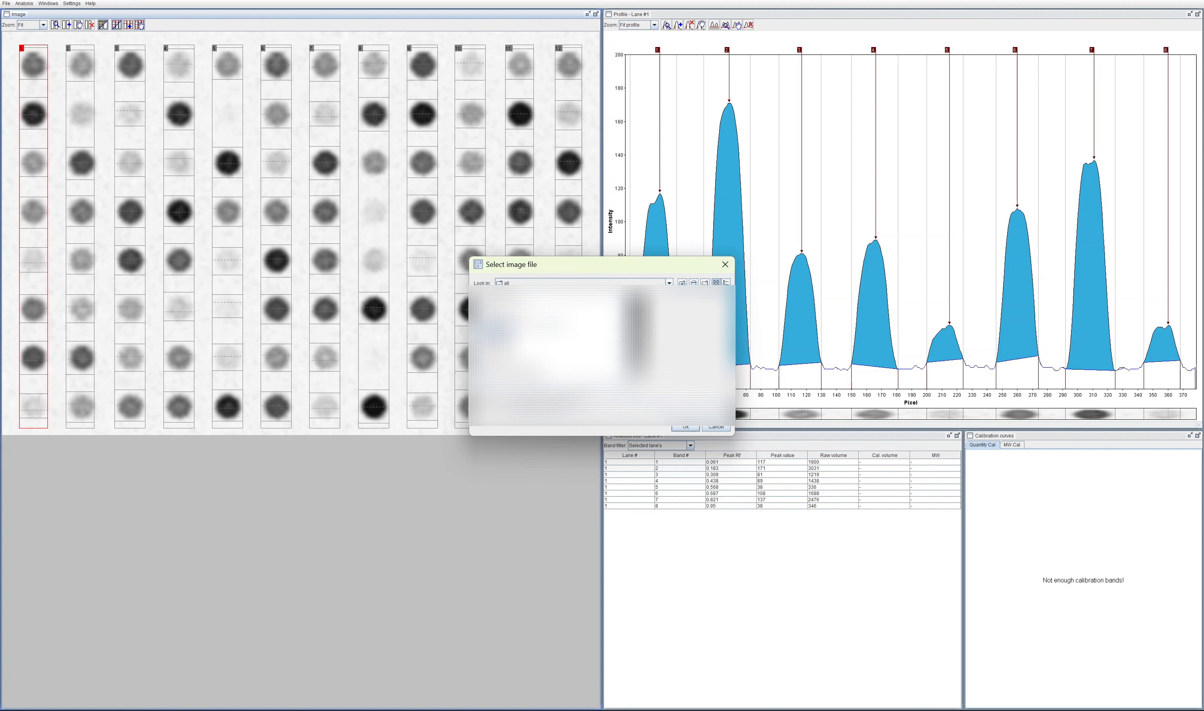
pyautogui.click(684, 427)
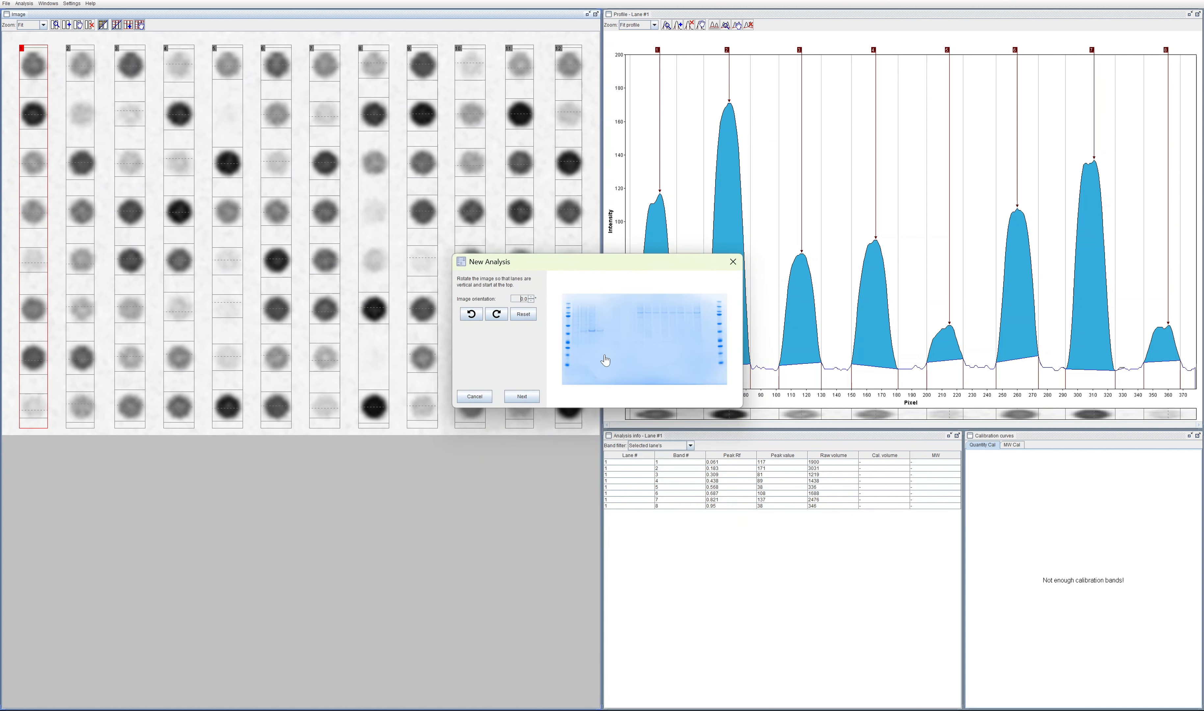
# Step: Create the new analysis from the gel image without rotating or cropping it
pyautogui.click(532, 397)
pyautogui.click(533, 397)
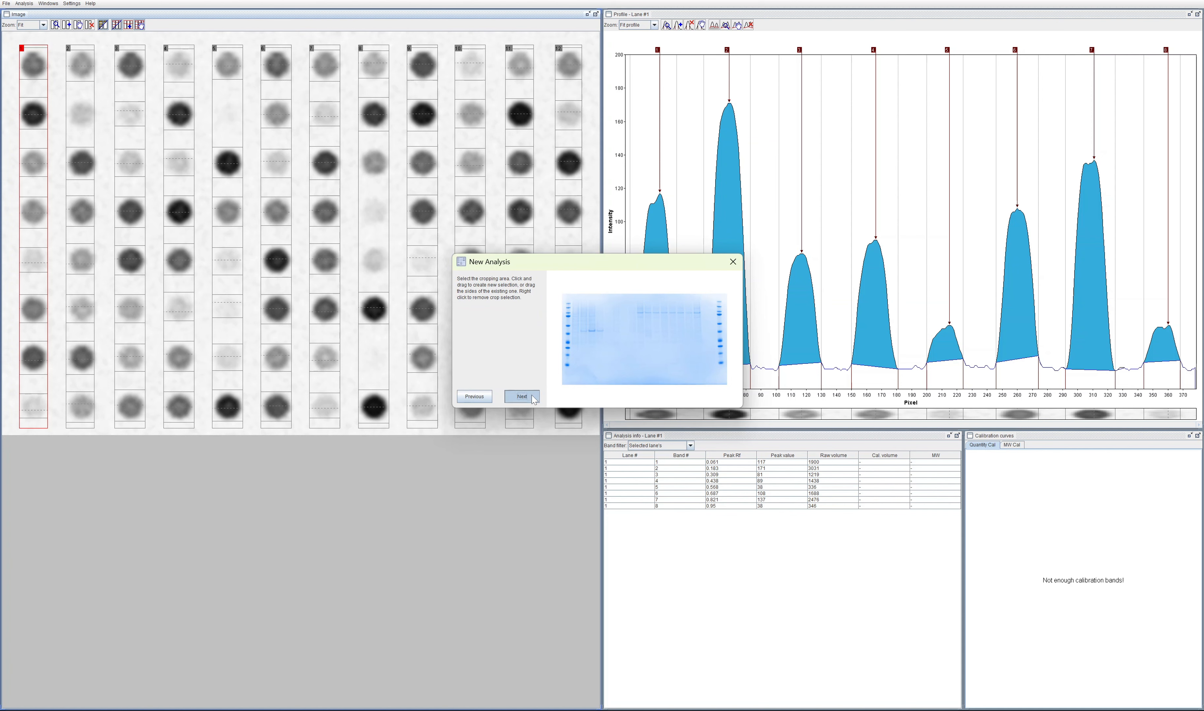
pyautogui.click(533, 397)
# Step: Detect lanes within a region covering nearly the whole gel, using the suggested target lane width
pyautogui.click(592, 363)
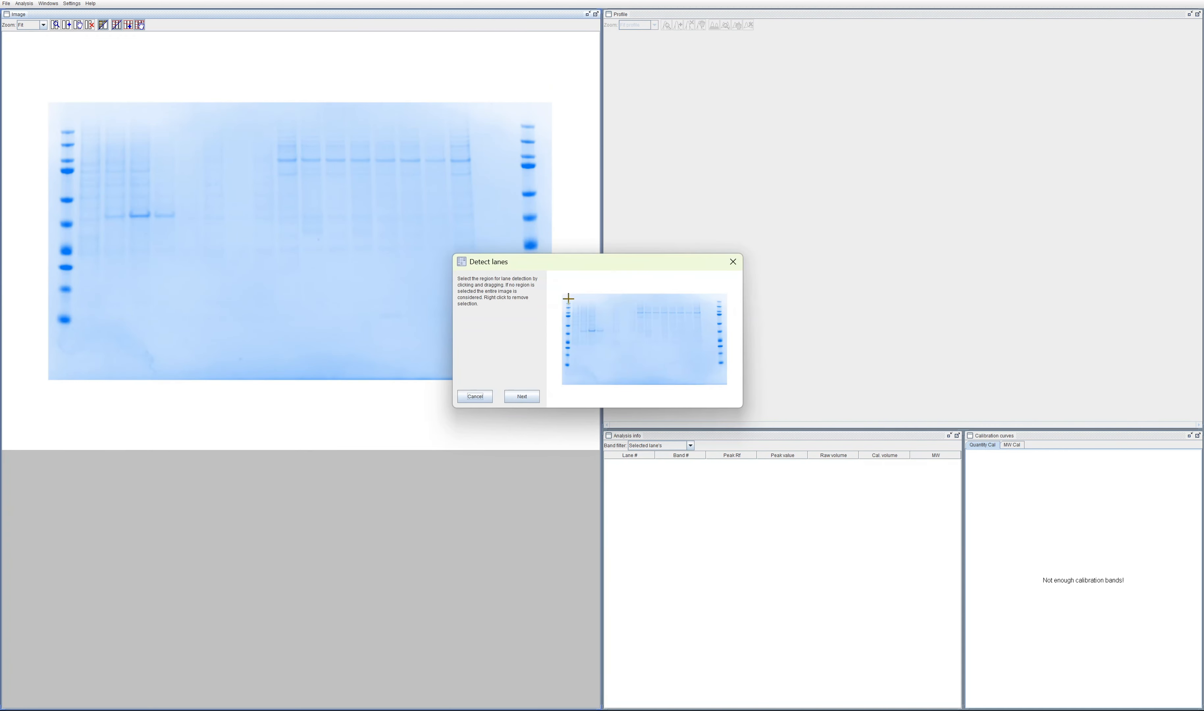
pyautogui.moveTo(565, 297); pyautogui.dragTo(725, 384)
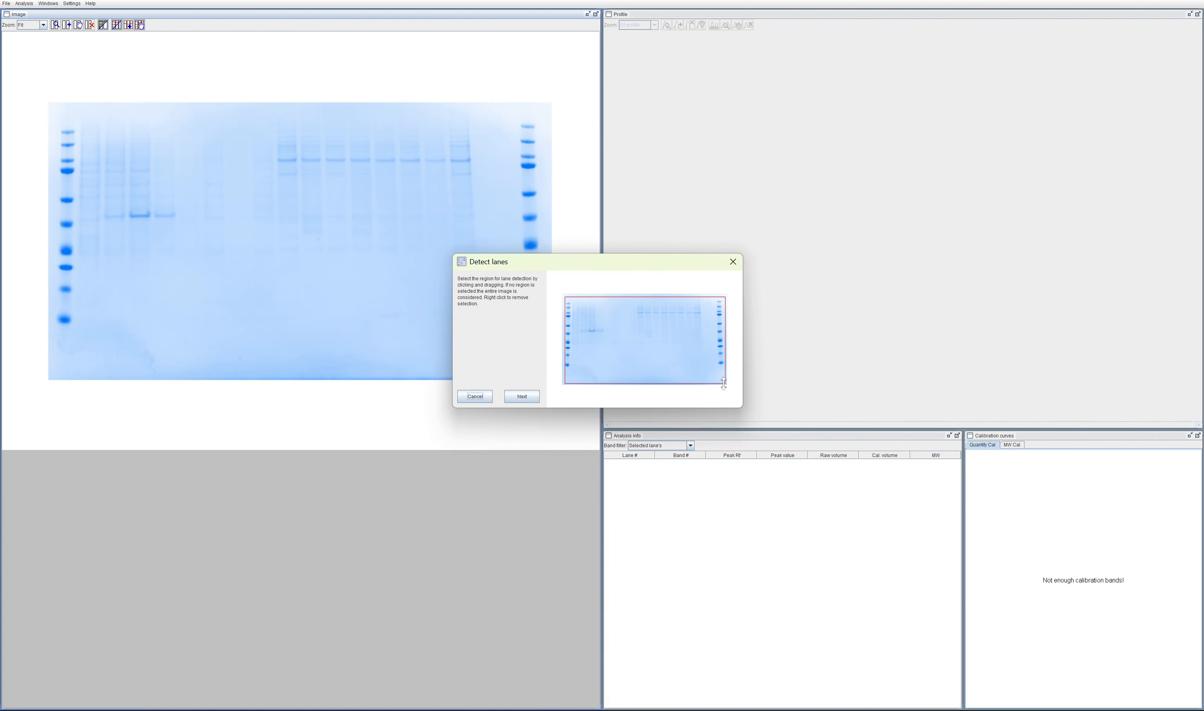
pyautogui.click(536, 397)
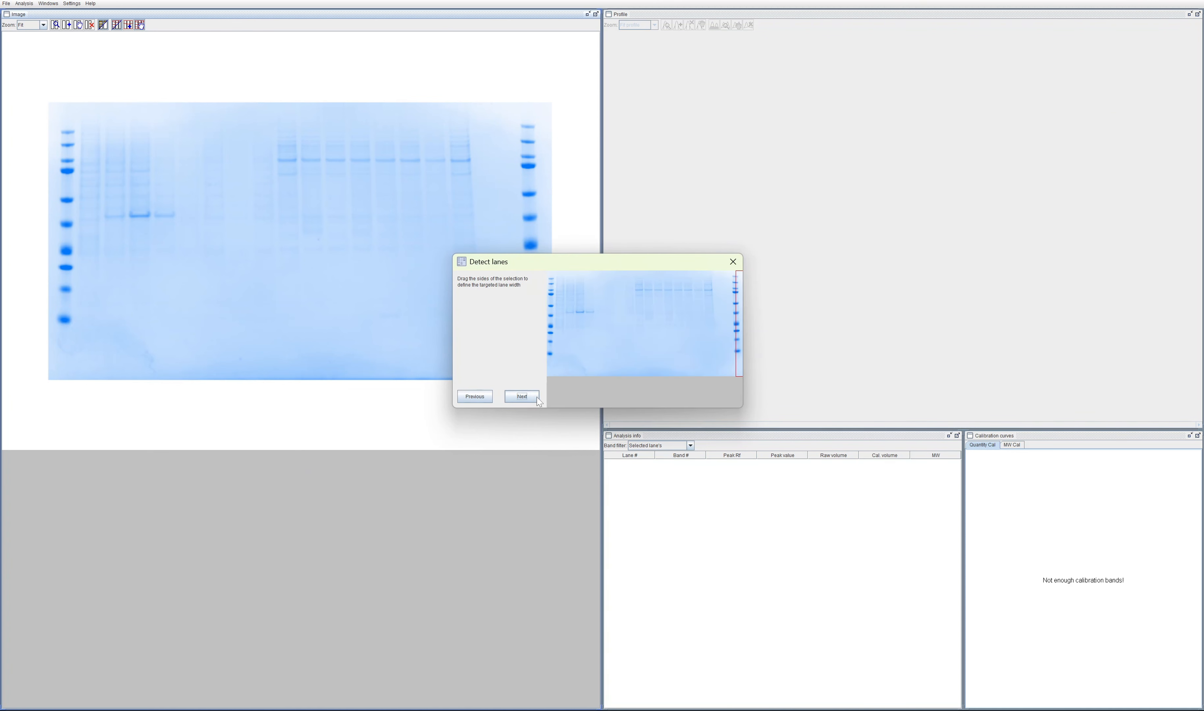
pyautogui.click(521, 396)
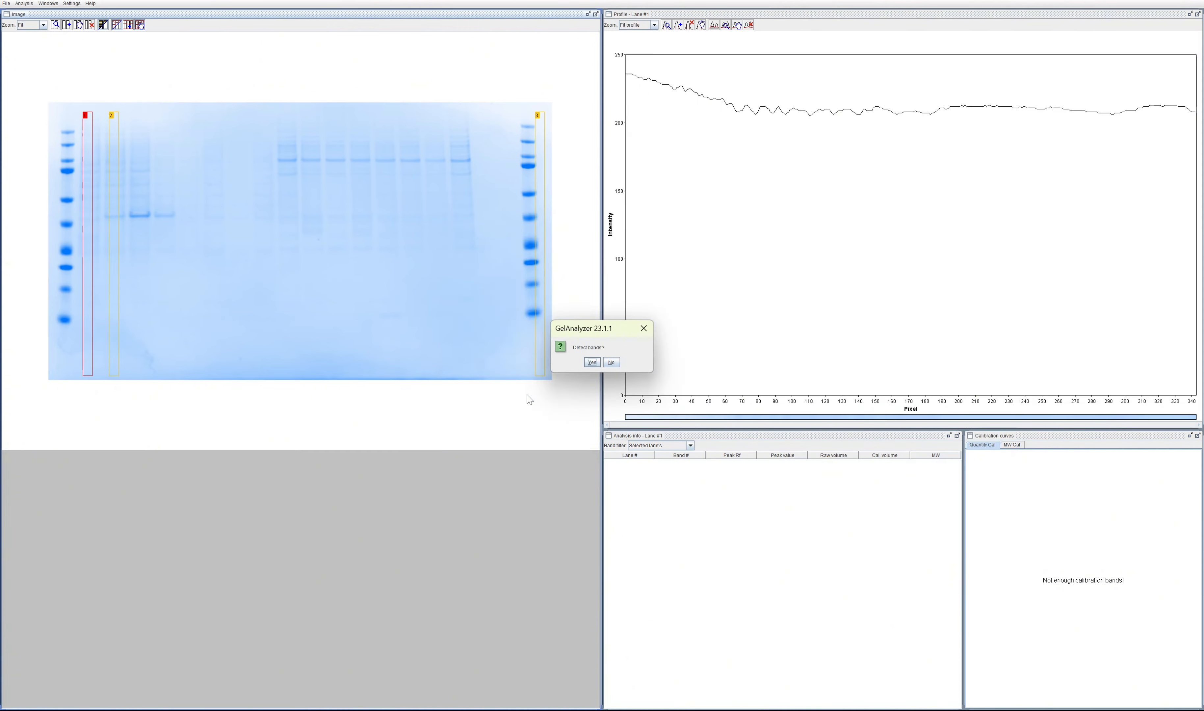
# Step: Detect bands on all lanes with the default parameters and detect their baselines with the Valley to valley method
pyautogui.click(592, 368)
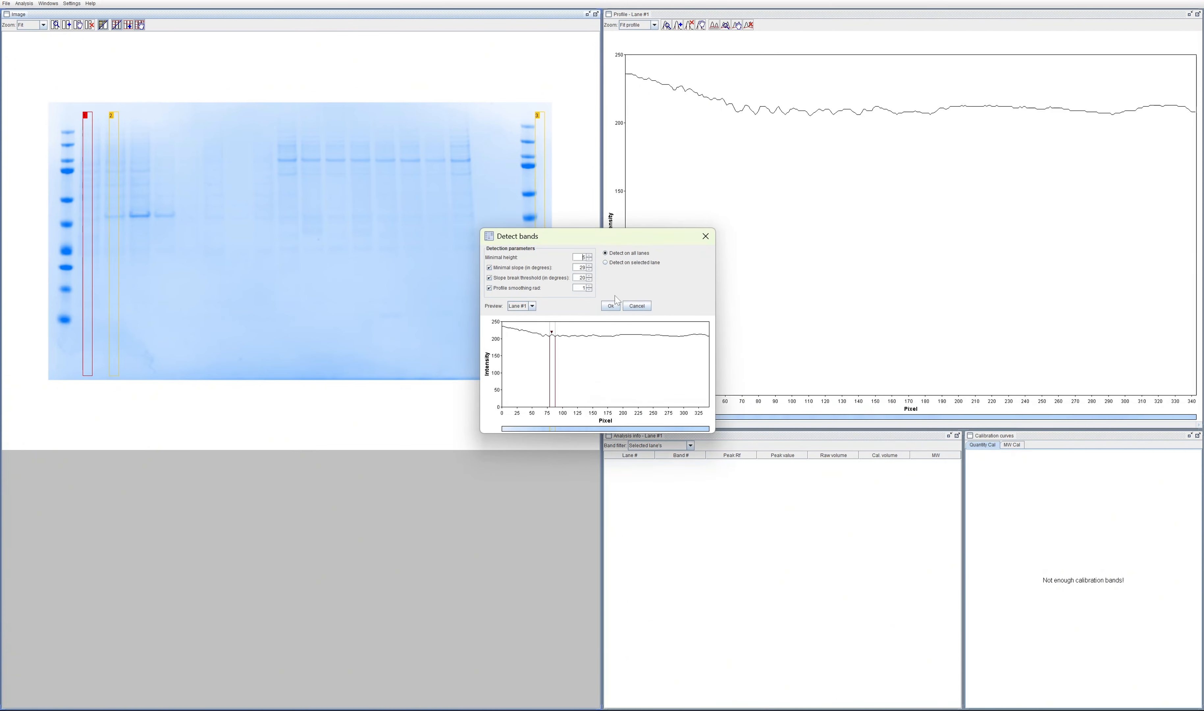
pyautogui.click(610, 306)
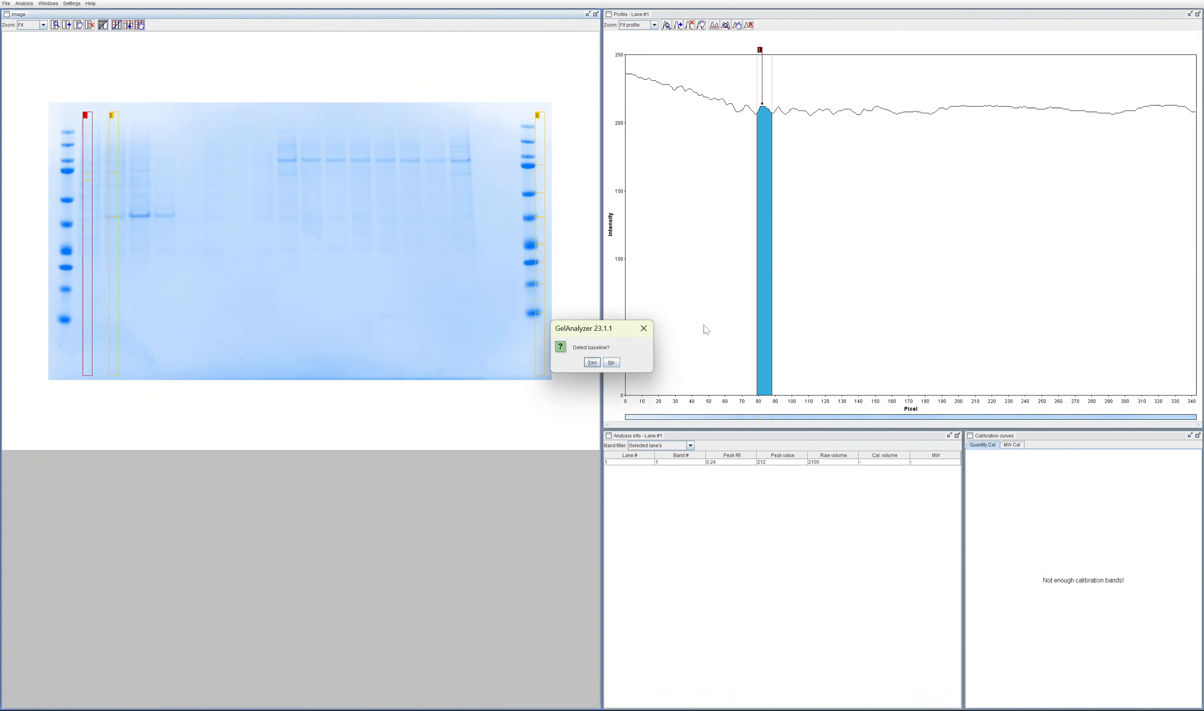
pyautogui.click(592, 362)
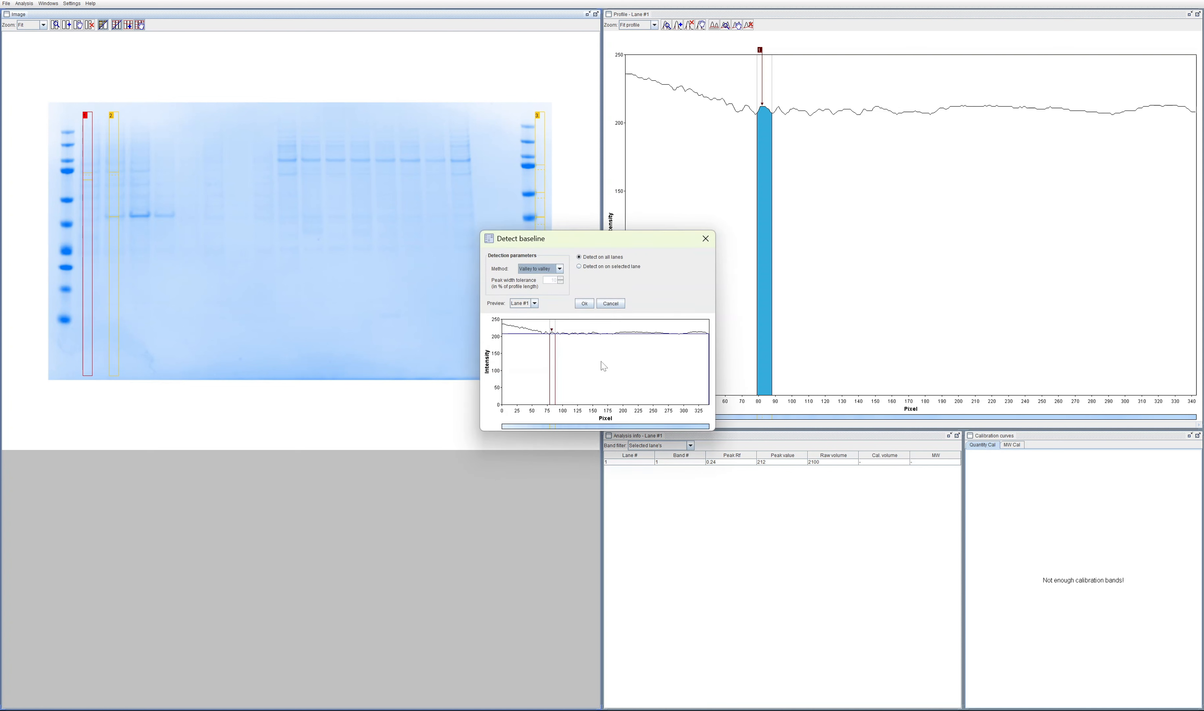
pyautogui.click(585, 303)
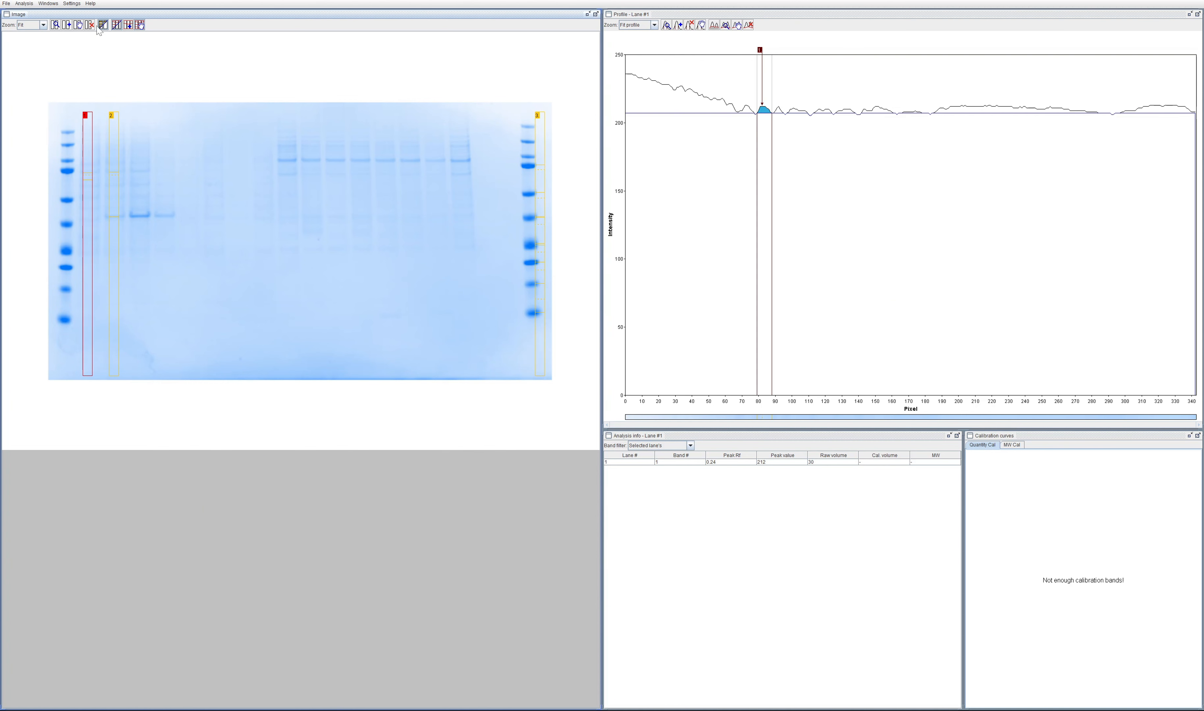
pyautogui.click(22, 6)
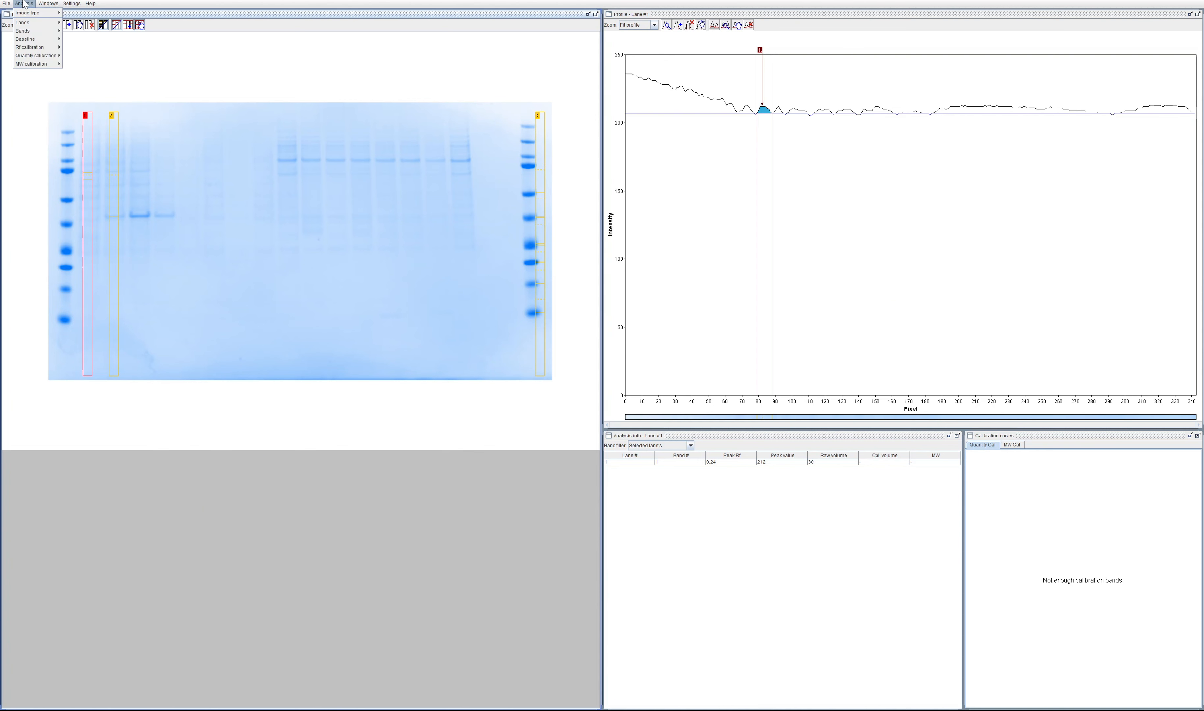
pyautogui.click(168, 48)
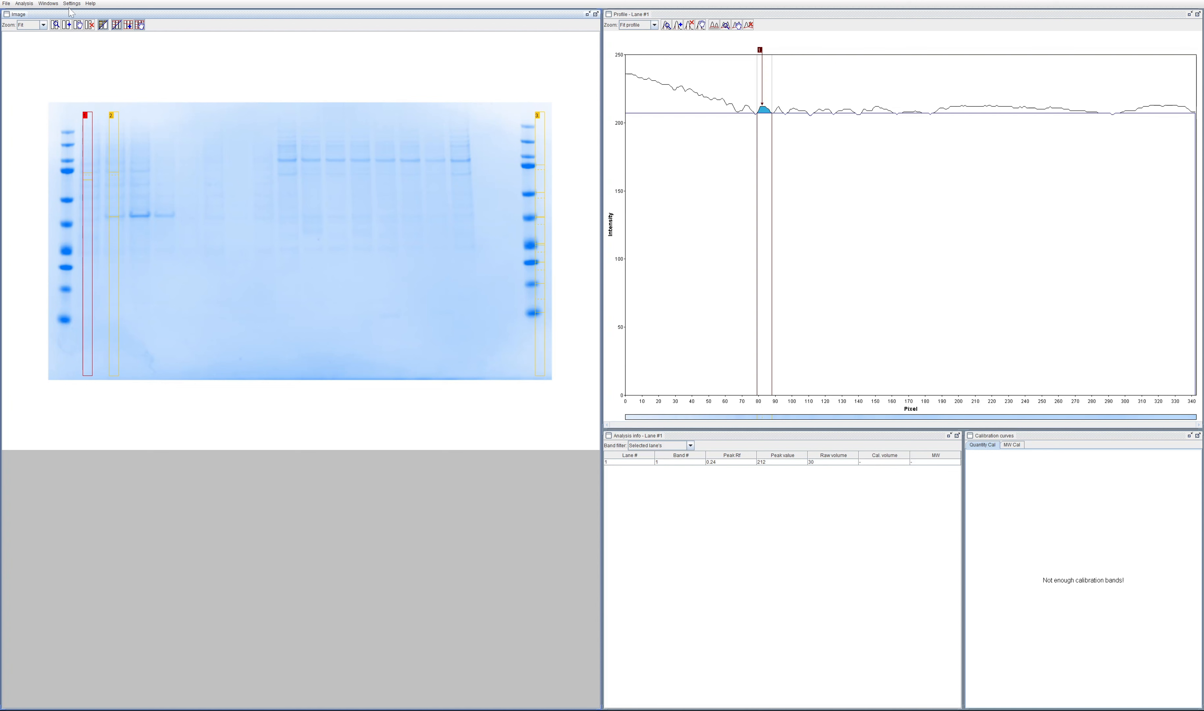
pyautogui.click(49, 4)
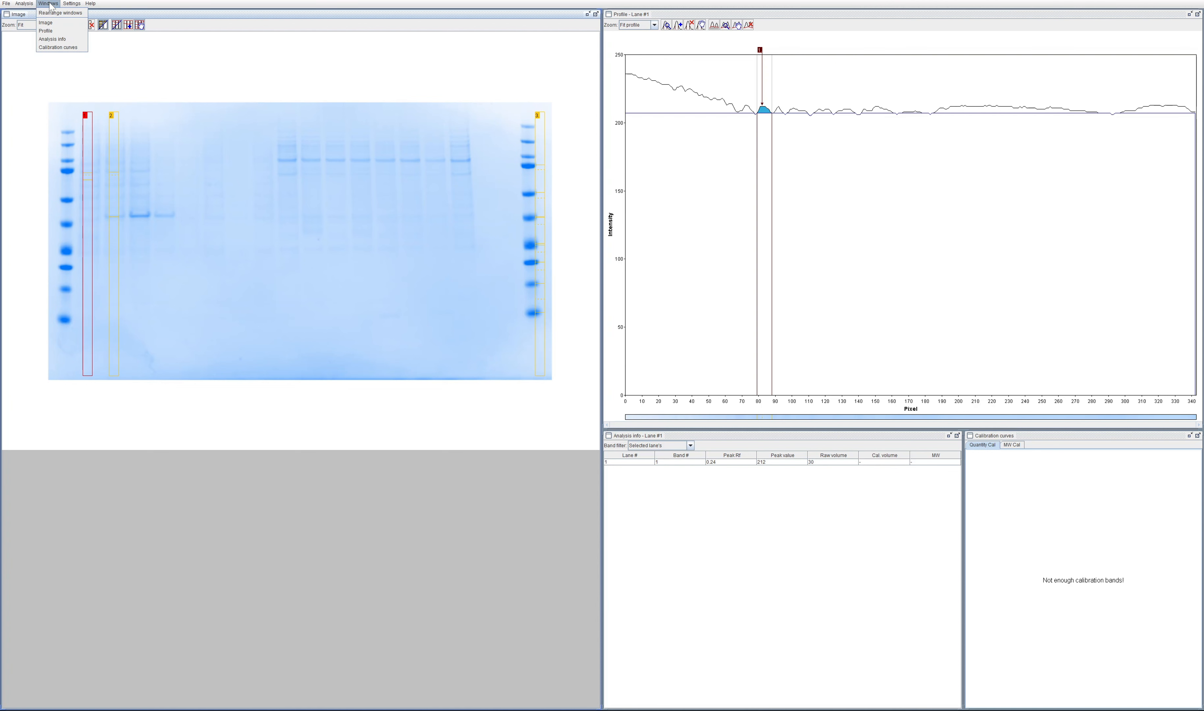
pyautogui.click(48, 23)
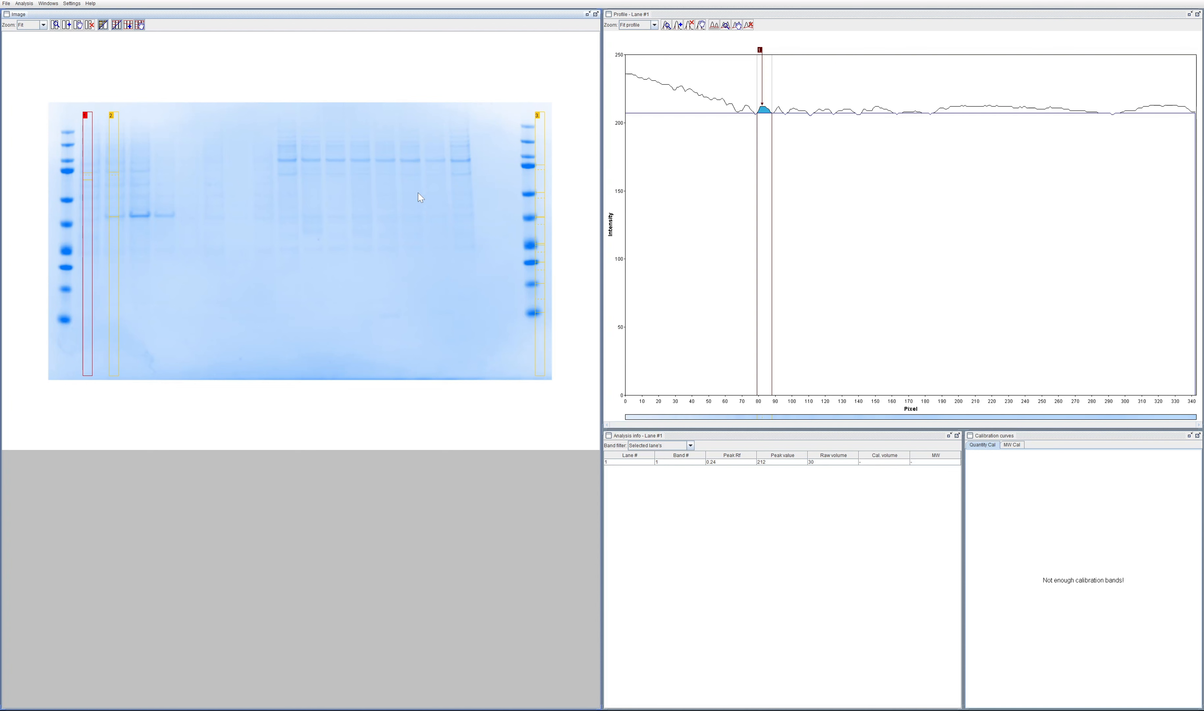
pyautogui.click(24, 4)
pyautogui.moveTo(49, 15)
pyautogui.click(309, 62)
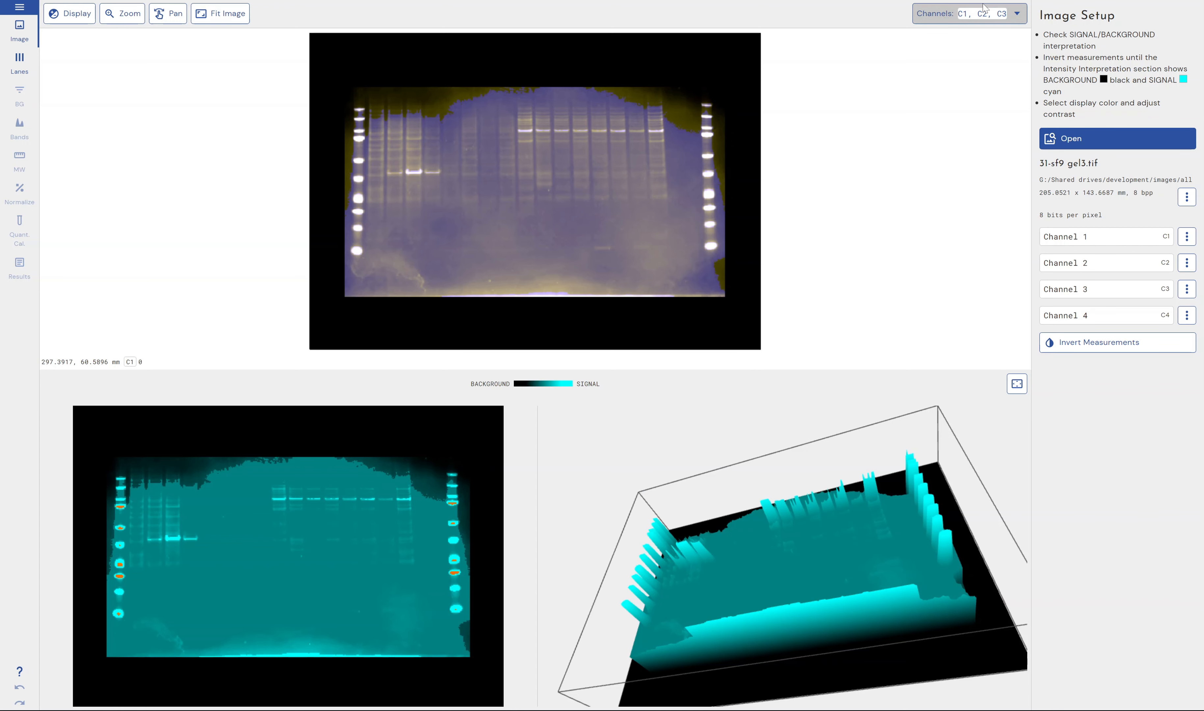
# Step: Switch to Phoretix 1D and hide Channels 3 and 2 of 31-sf9 gel3.tif so that only Channel 1 is displayed
pyautogui.click(984, 12)
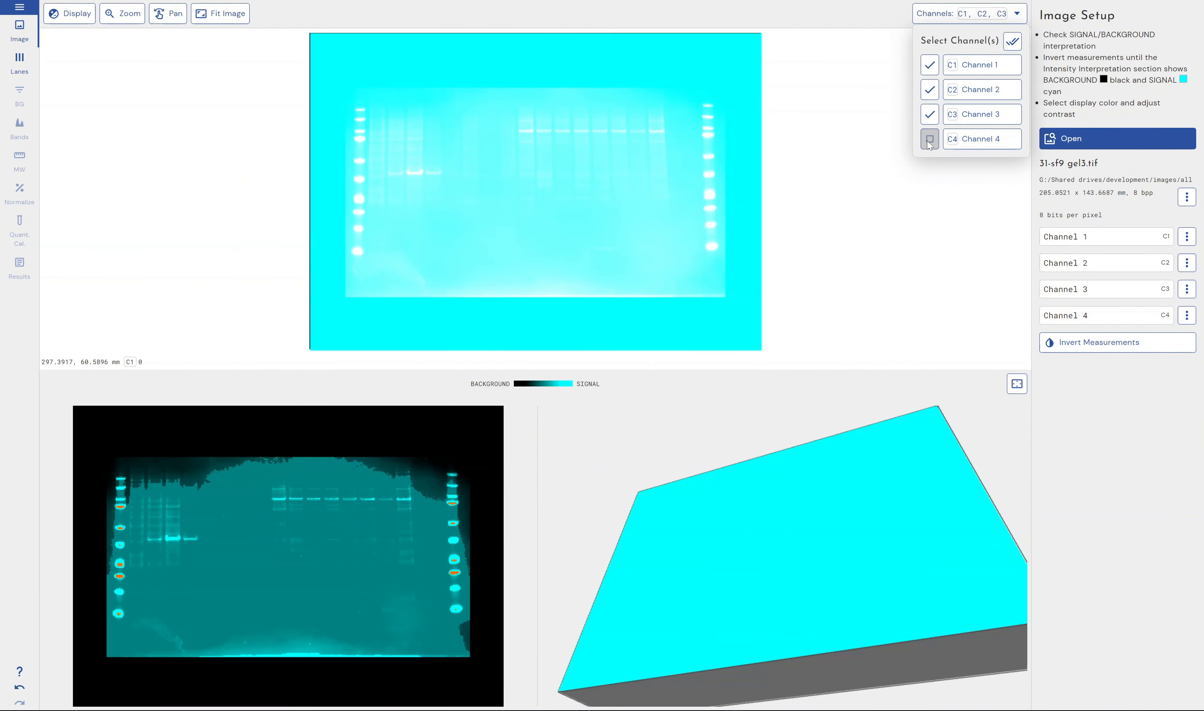
pyautogui.click(930, 117)
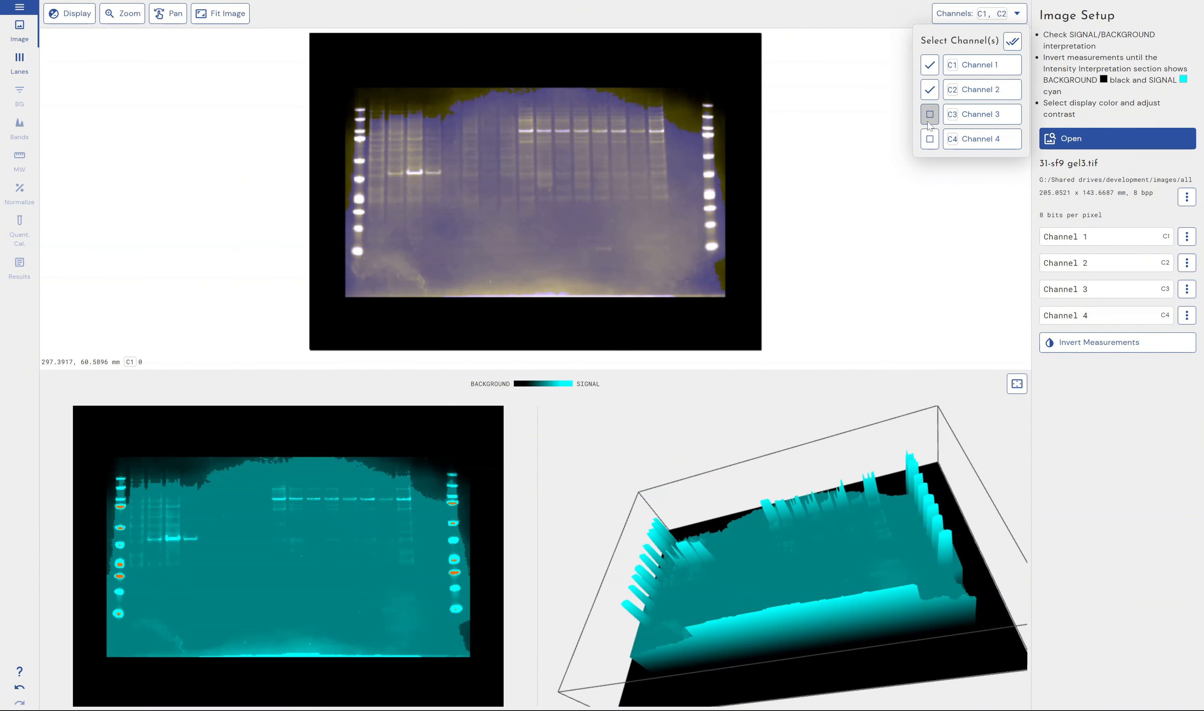
pyautogui.click(930, 90)
pyautogui.click(931, 90)
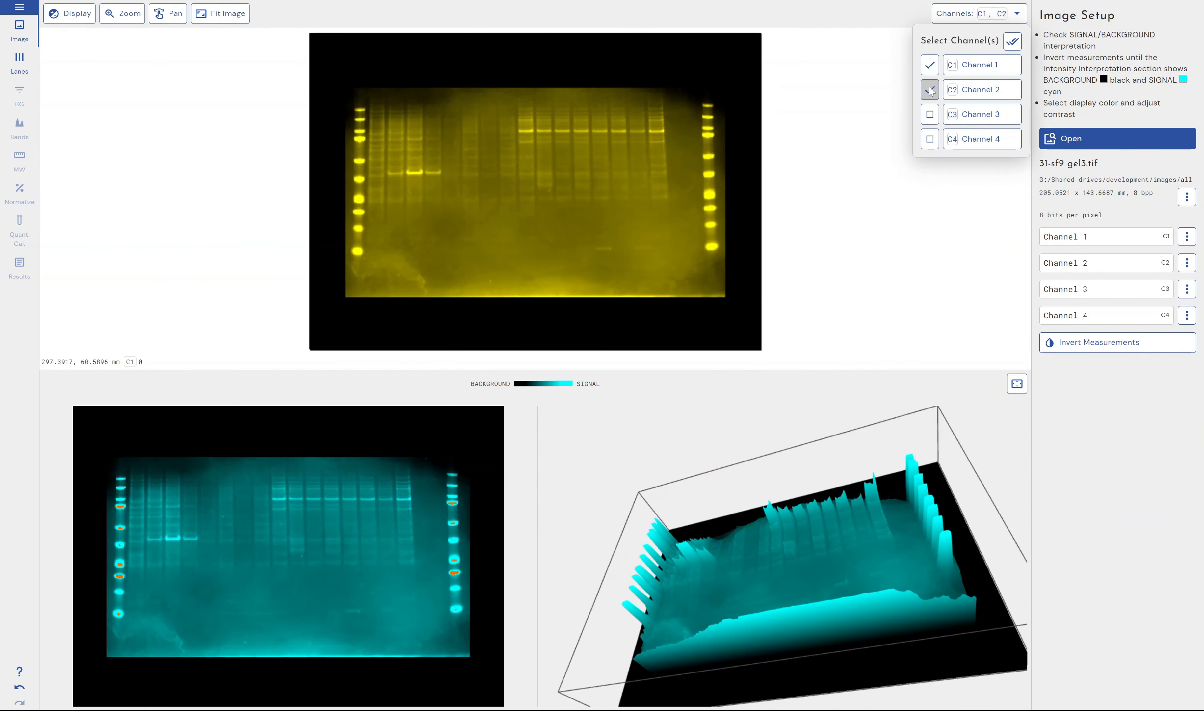
pyautogui.click(930, 90)
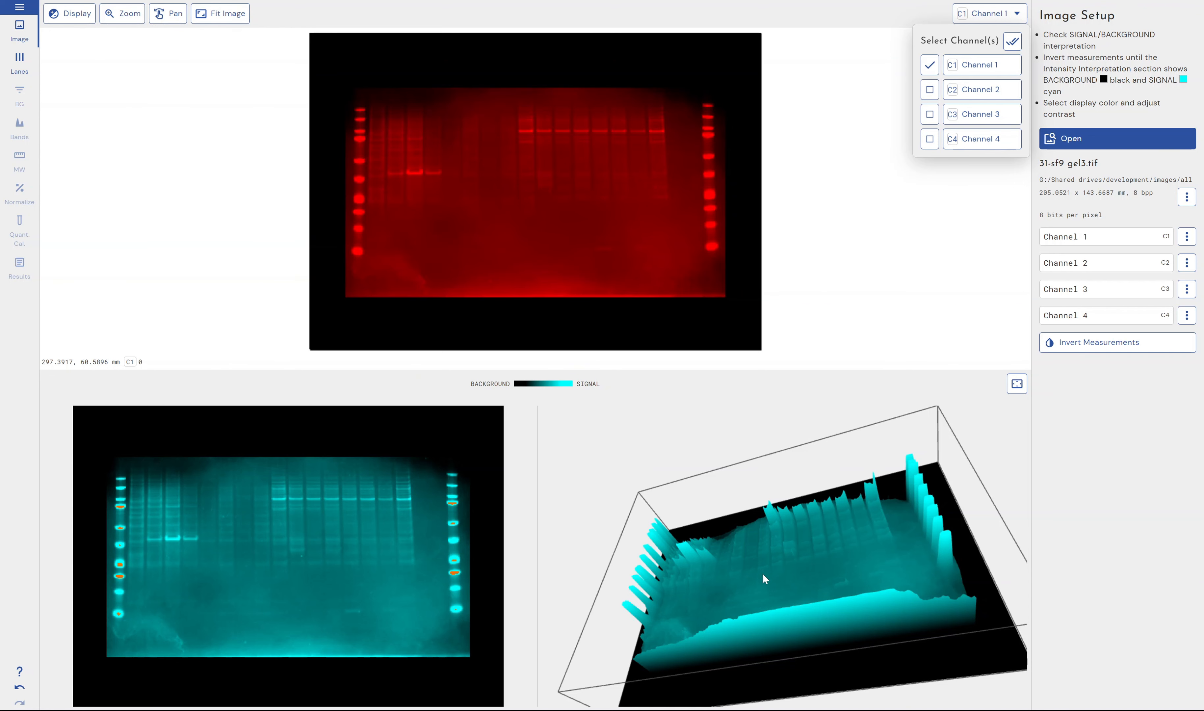
pyautogui.click(796, 586)
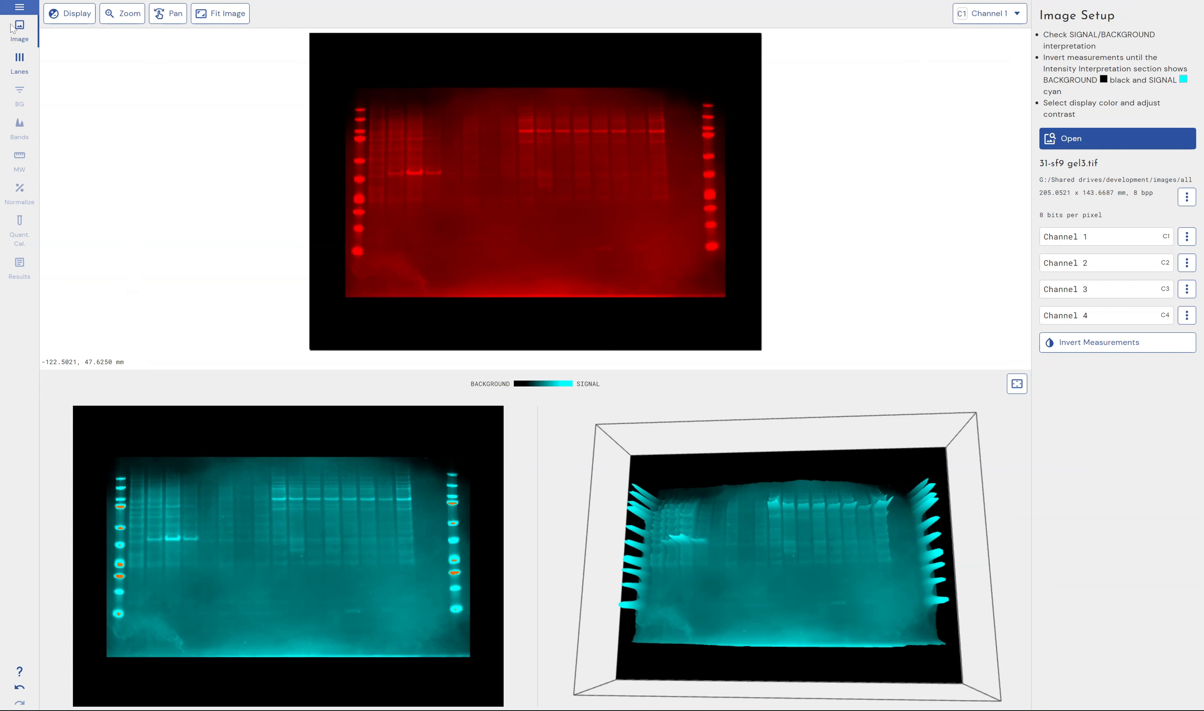
# Step: Detect the gel's lanes using C1 - Channel 1 and detect bands in all lanes with the Default preset
pyautogui.click(19, 59)
pyautogui.click(1137, 213)
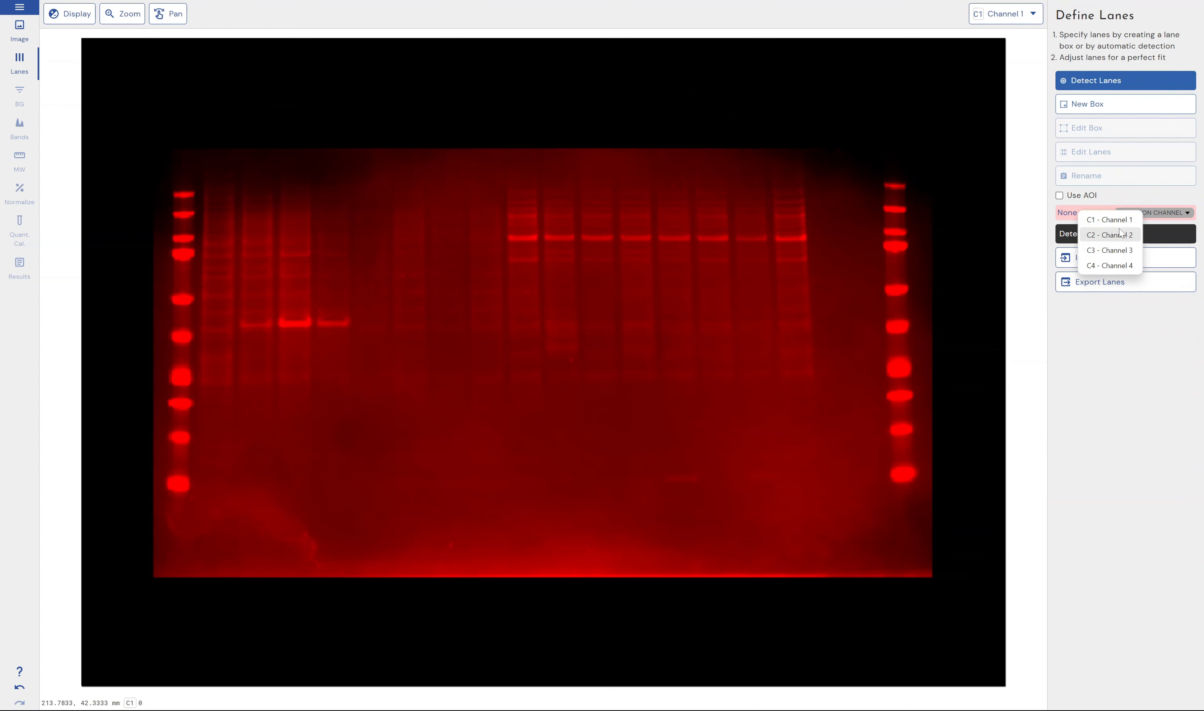
pyautogui.click(1108, 227)
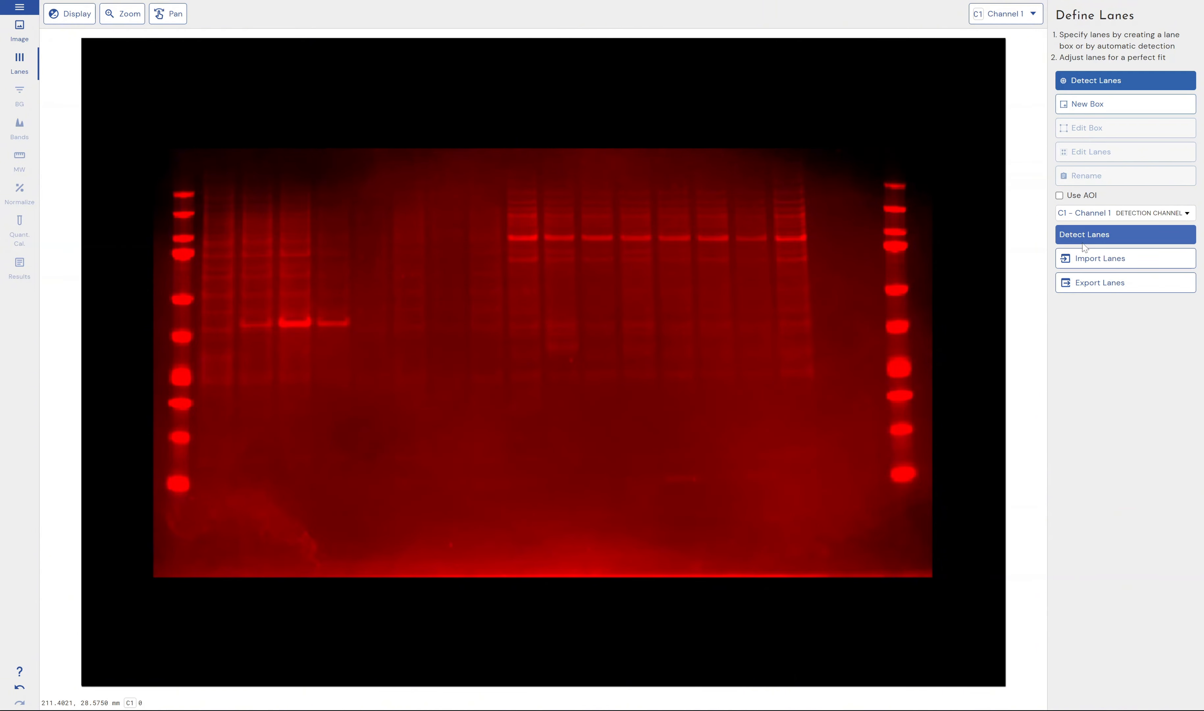
pyautogui.click(1066, 235)
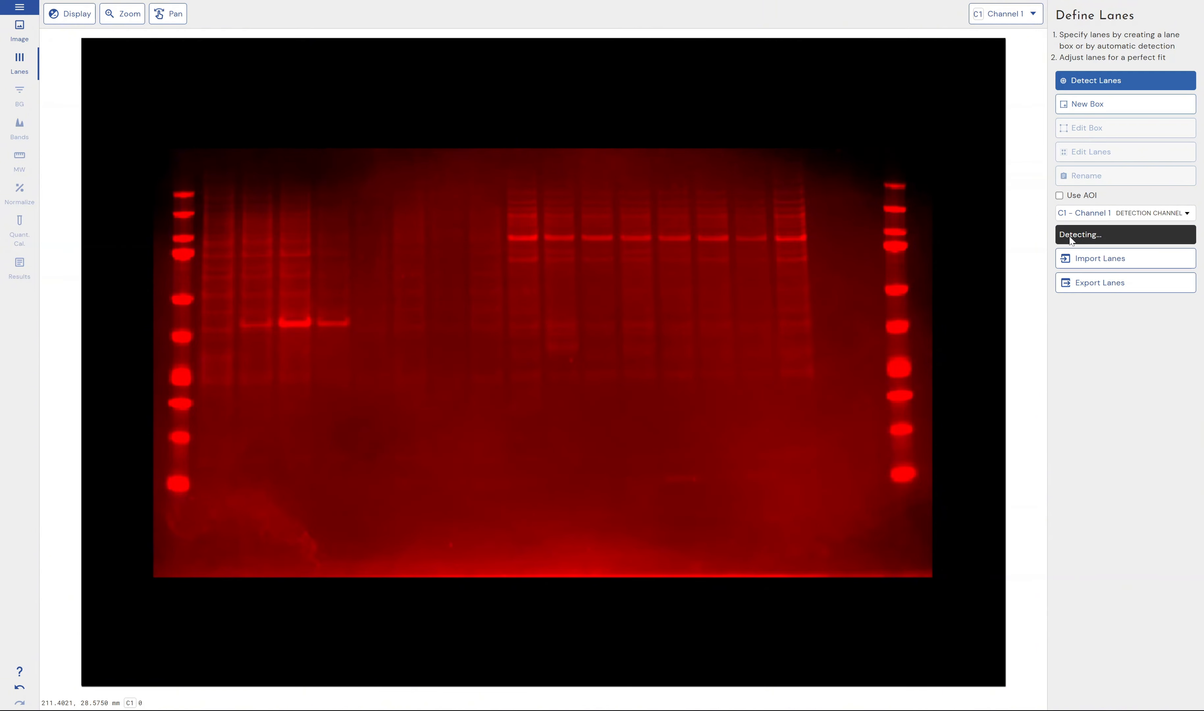
pyautogui.click(20, 128)
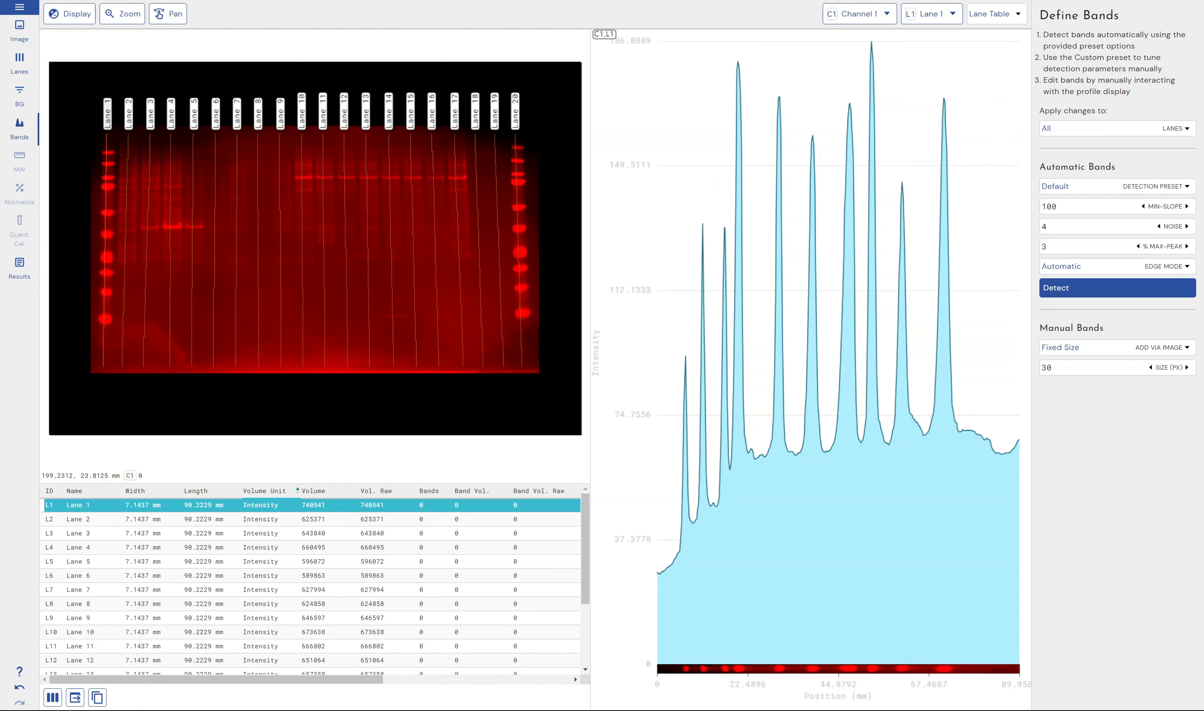
pyautogui.click(1103, 288)
# Step: Set the band volume normalization to Housekeeping Protein and check the reference channel and other normalization methods
pyautogui.click(12, 205)
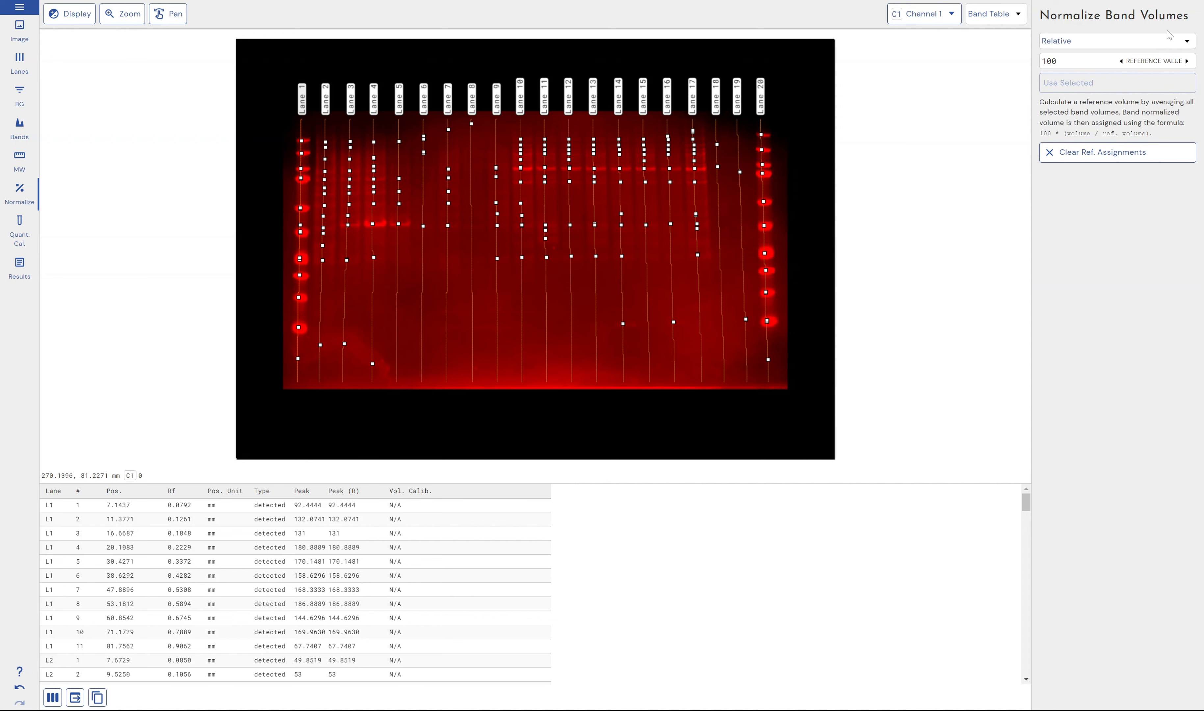
pyautogui.click(1175, 45)
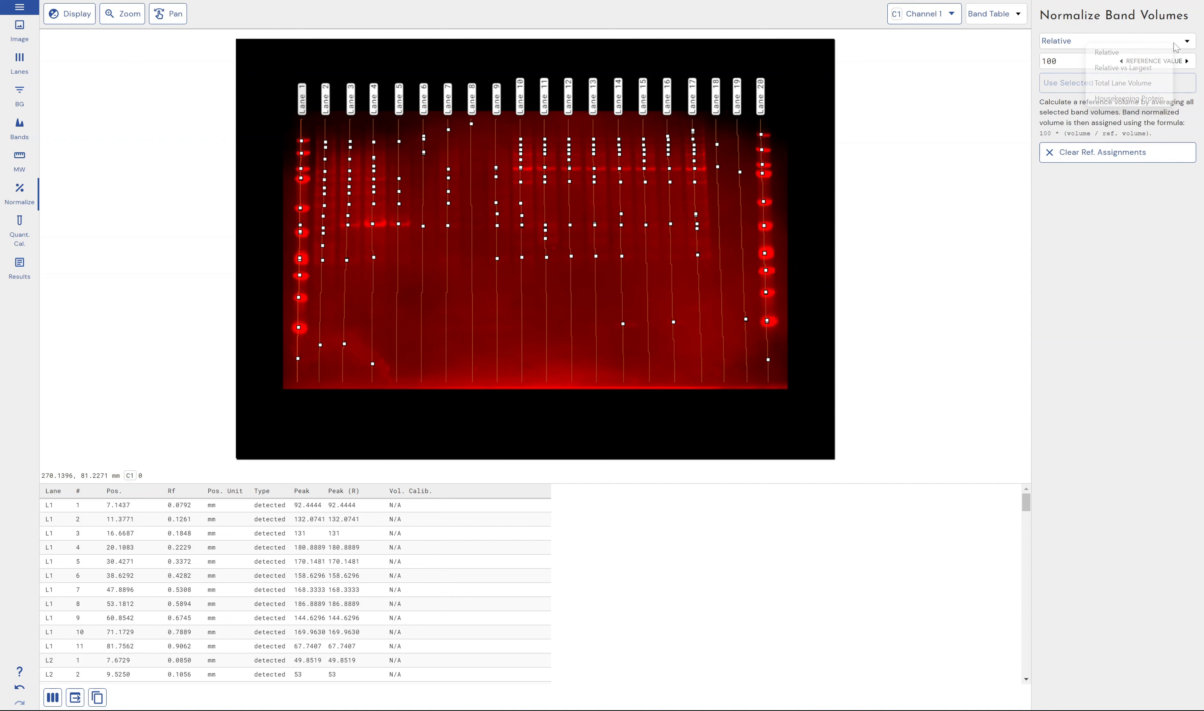
pyautogui.click(1123, 59)
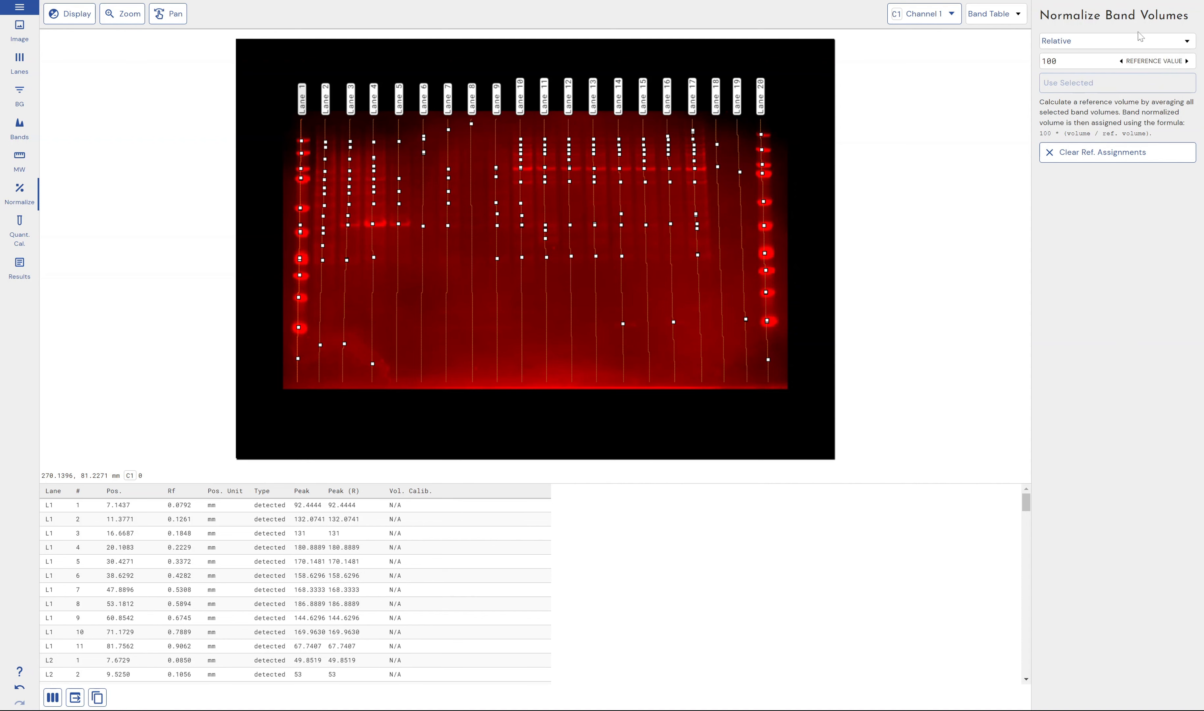
pyautogui.click(1146, 41)
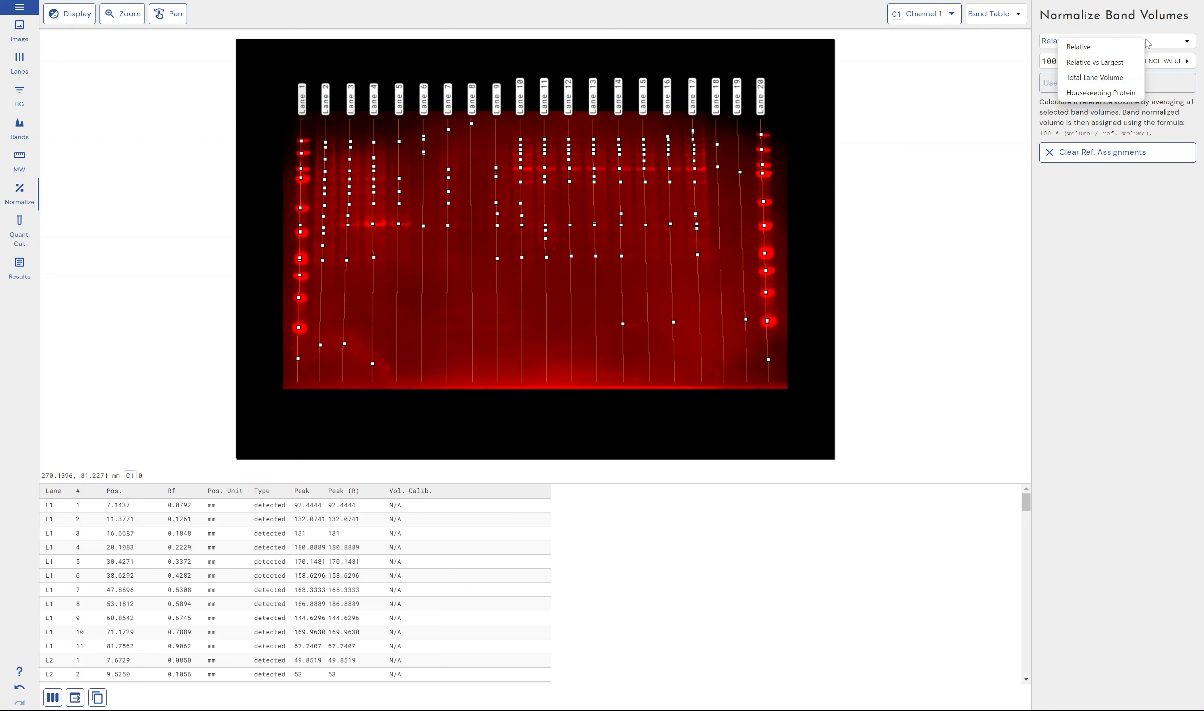
pyautogui.click(1101, 93)
pyautogui.click(1139, 209)
pyautogui.click(1143, 182)
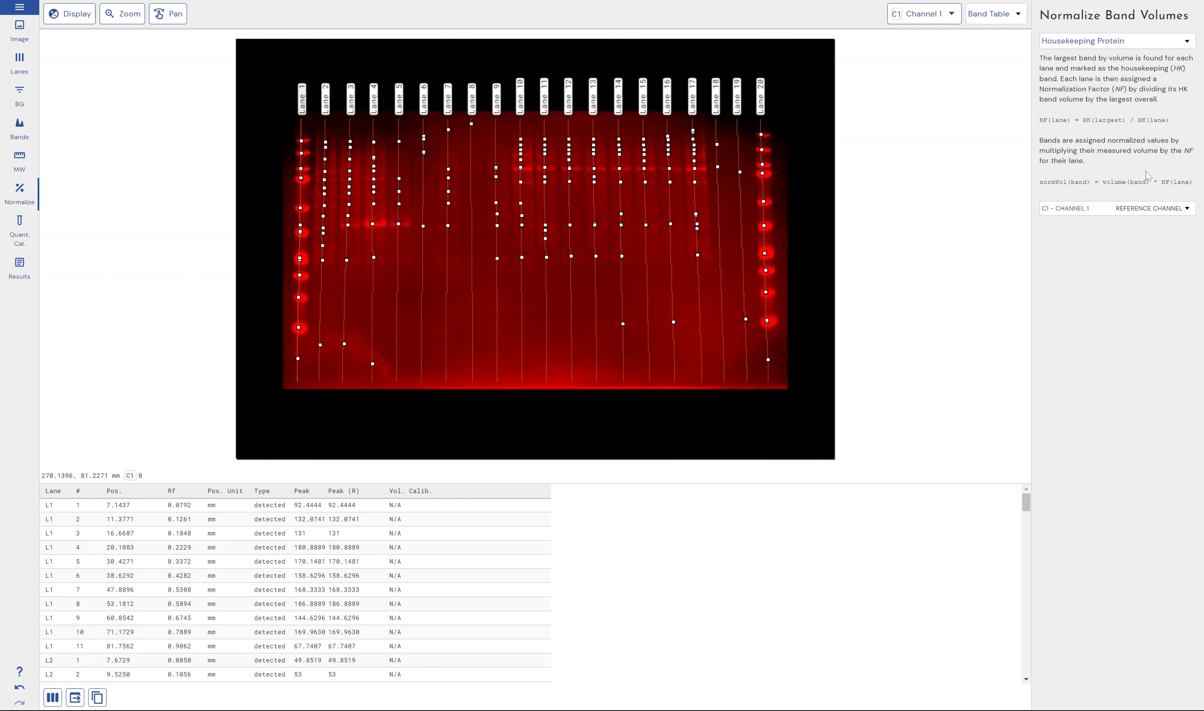
pyautogui.click(1145, 40)
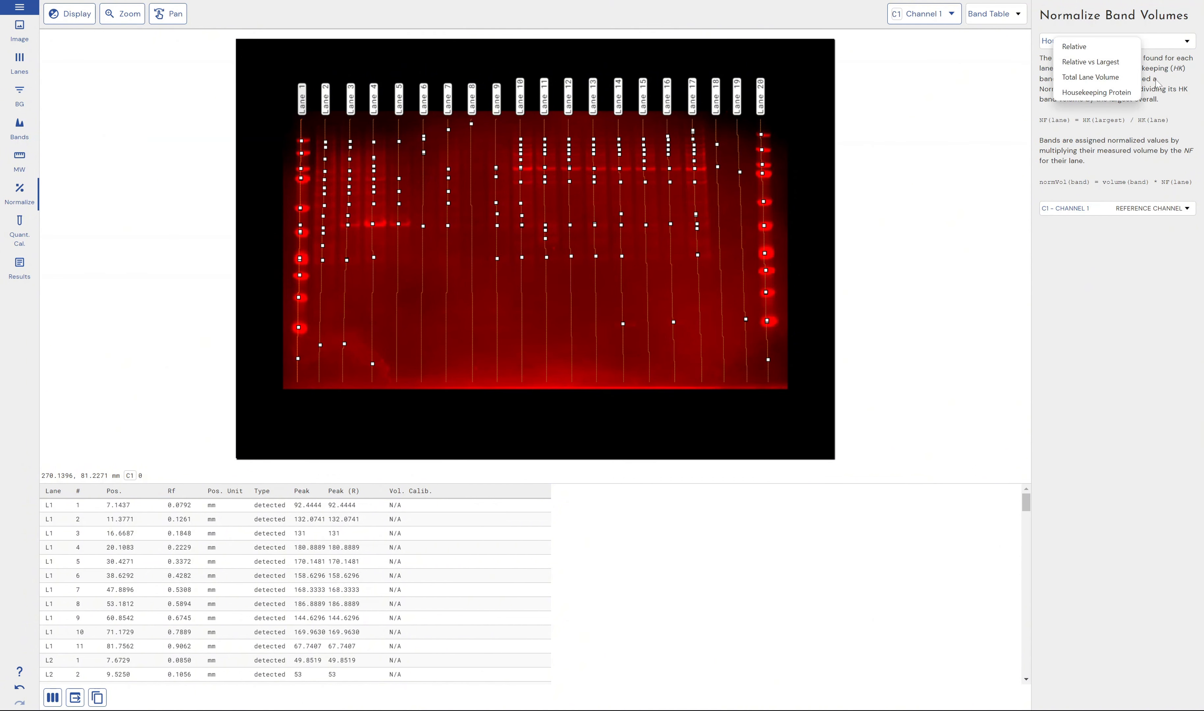
pyautogui.click(1174, 91)
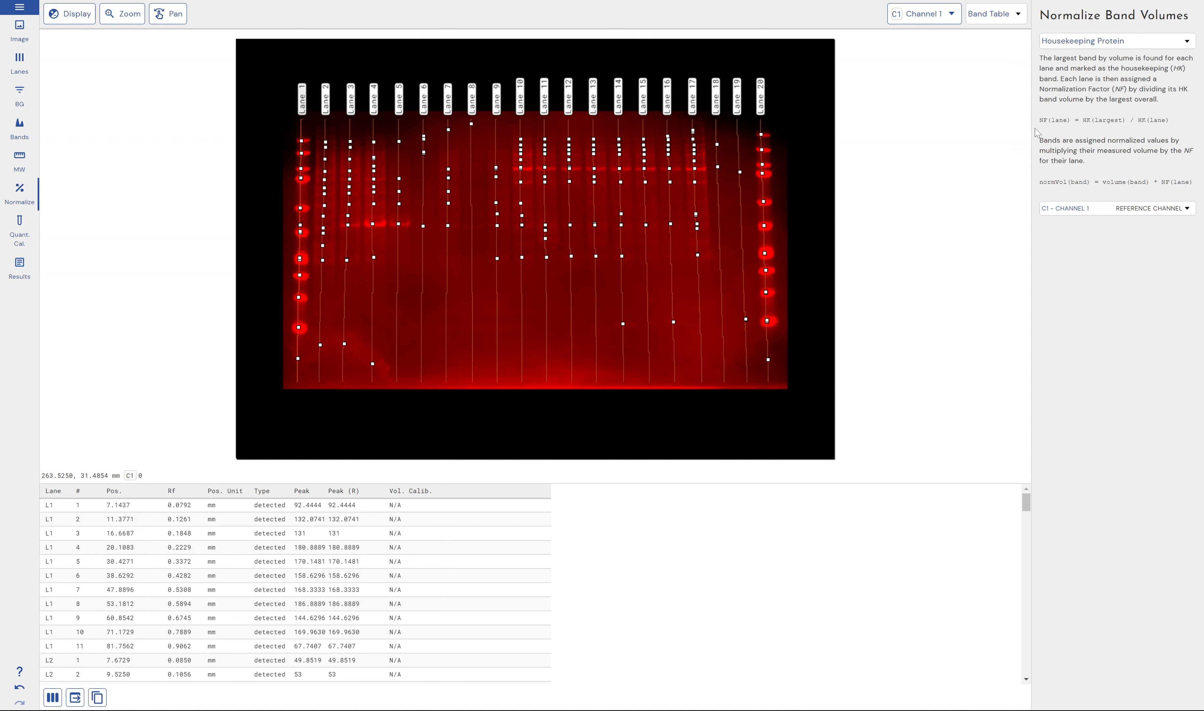